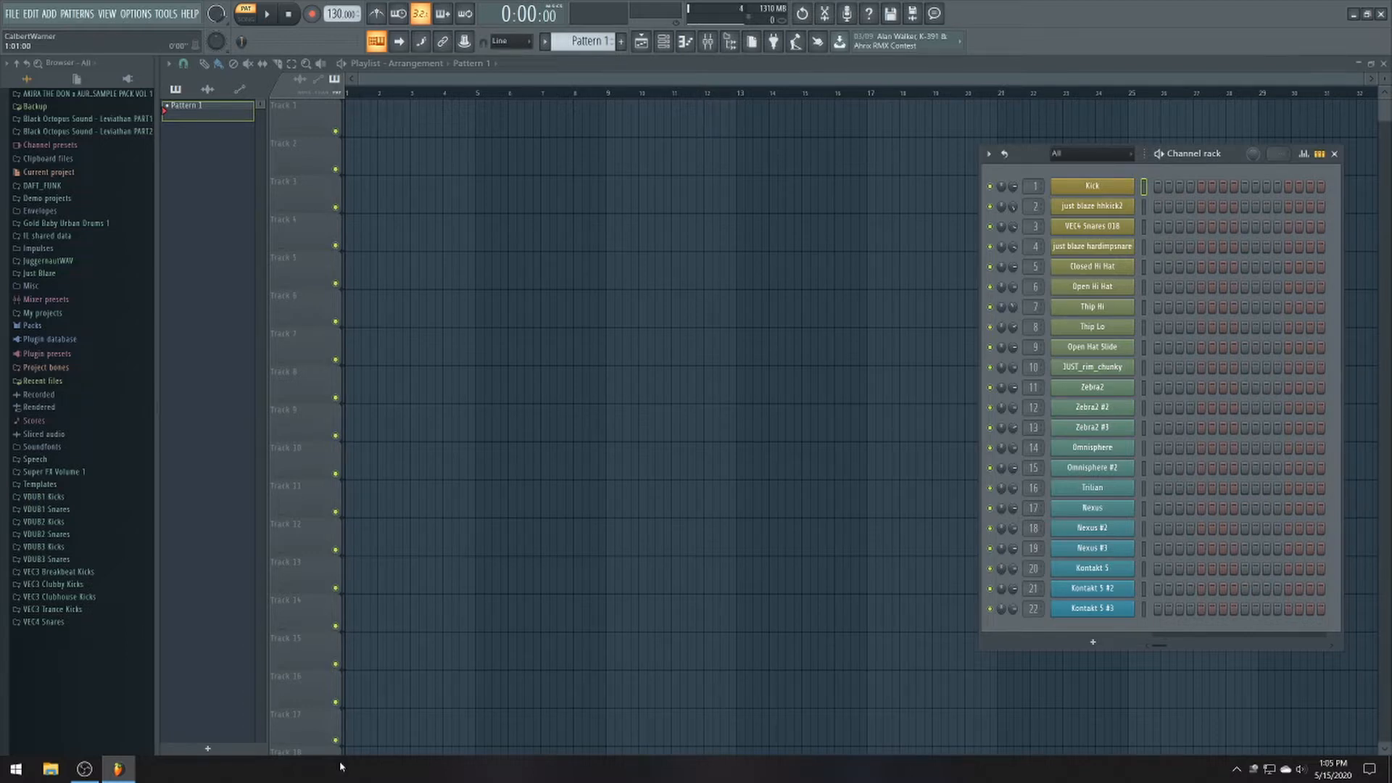
- Preview the Lazy Sunday Jazz, Rainy Day and VHS Anime drum loops in the Akira the Don lofi sample pack
click(107, 95)
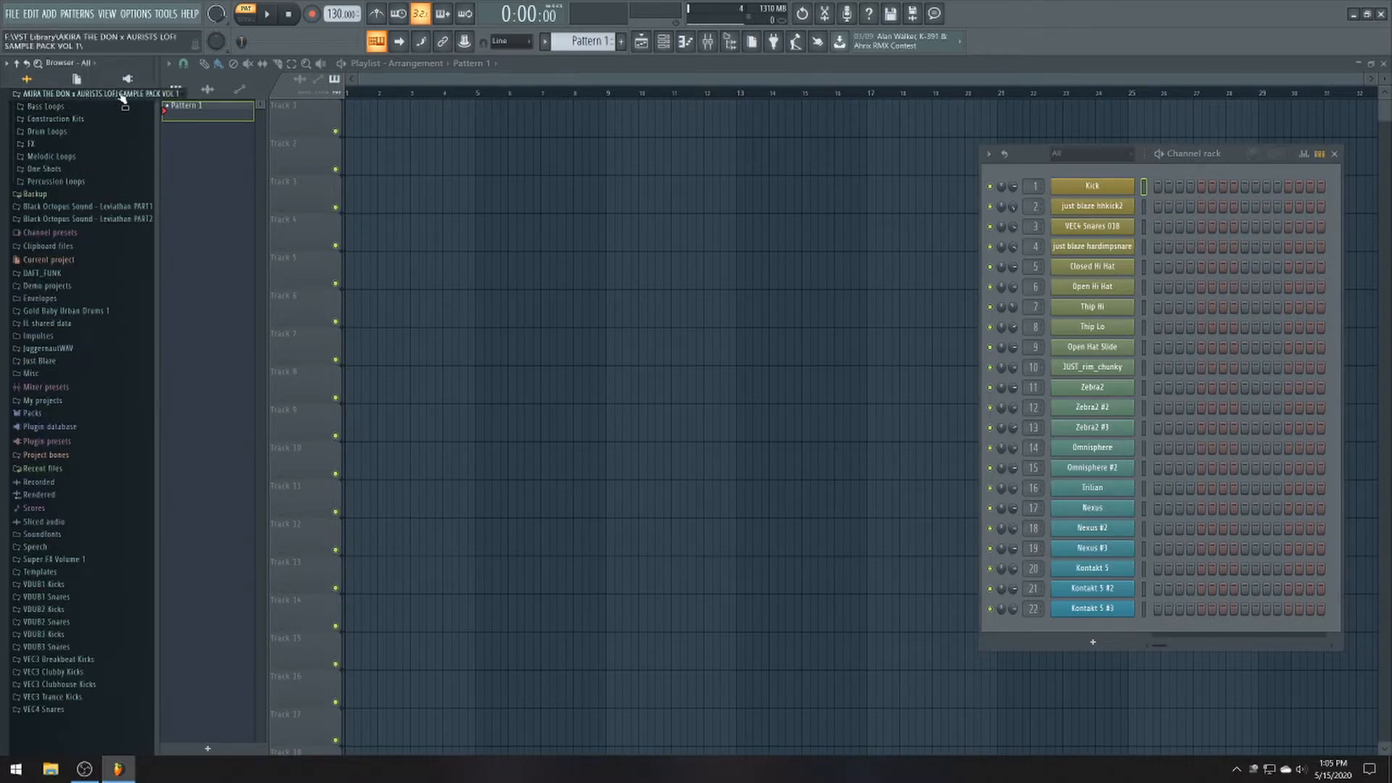
click(79, 134)
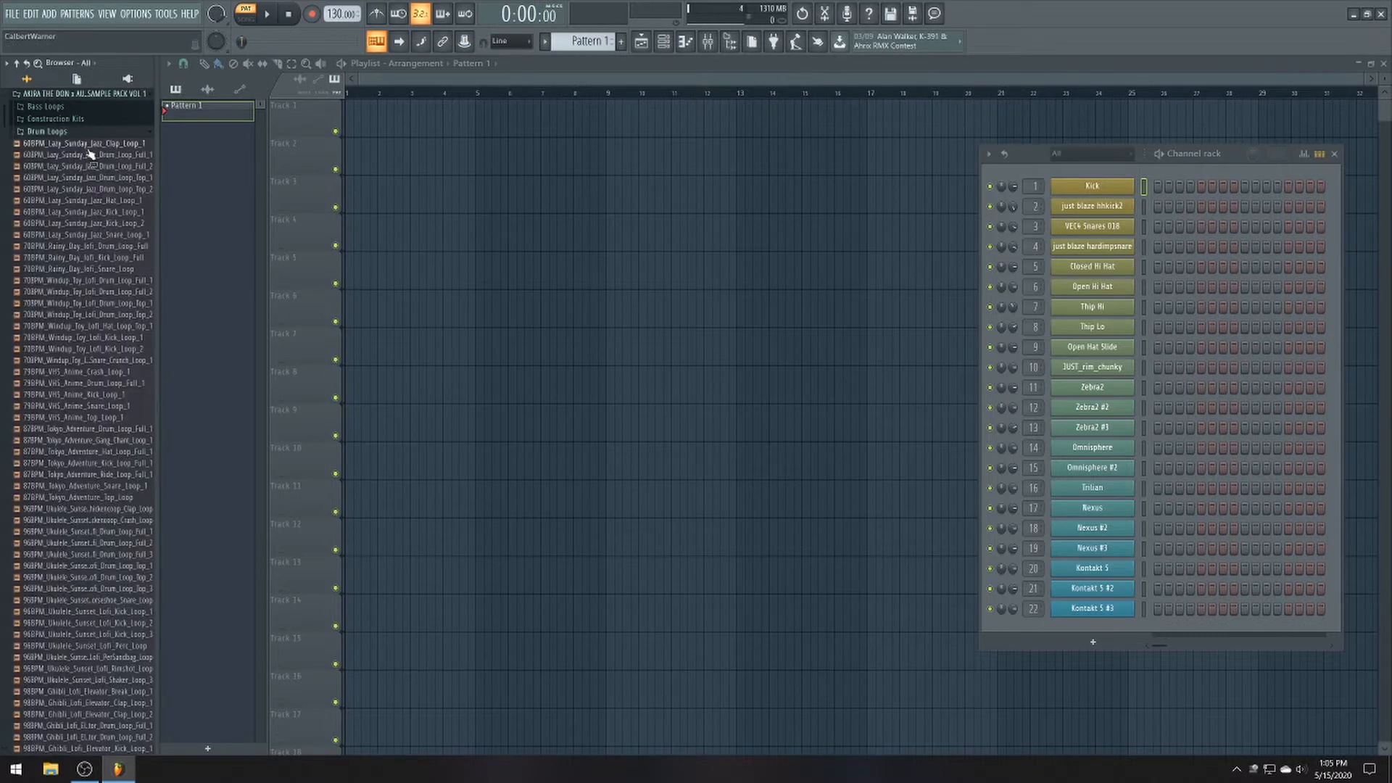
click(93, 156)
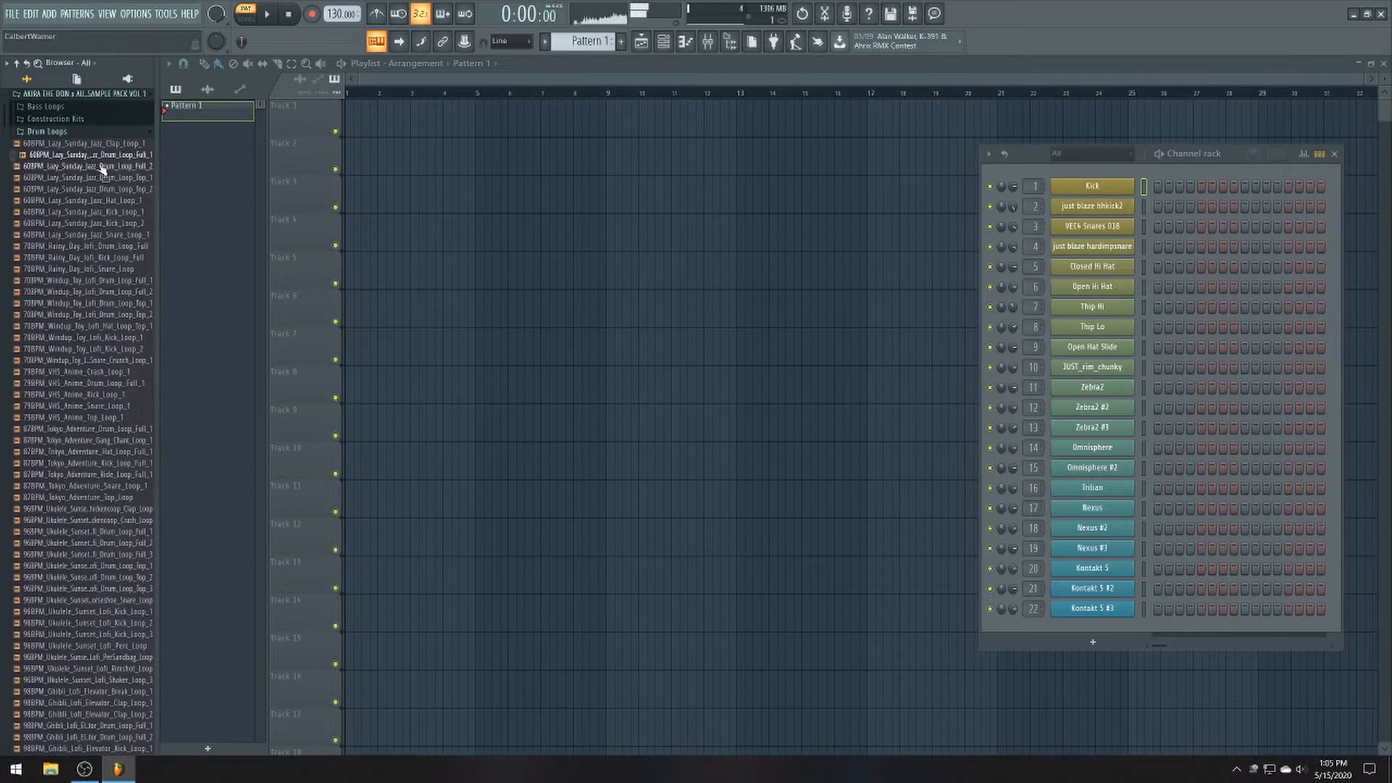
click(105, 167)
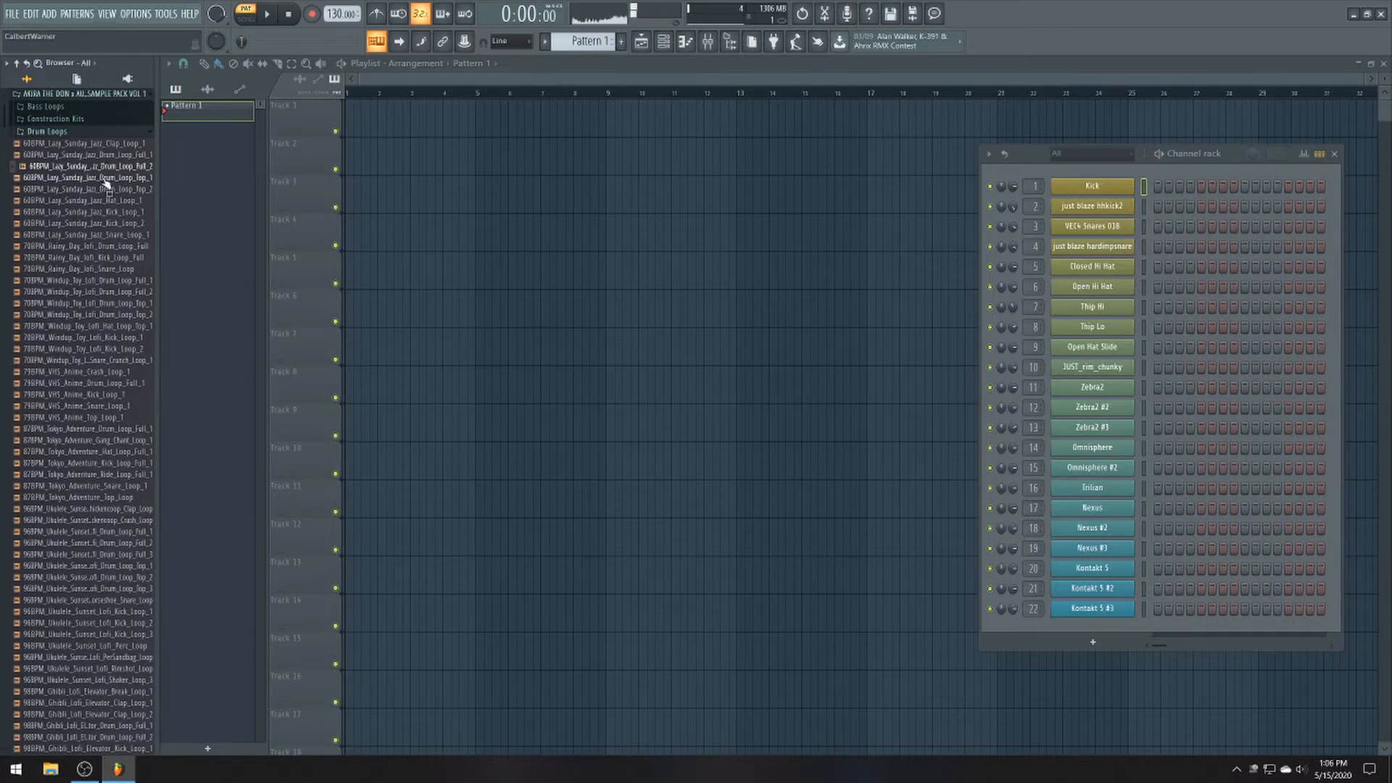
click(107, 180)
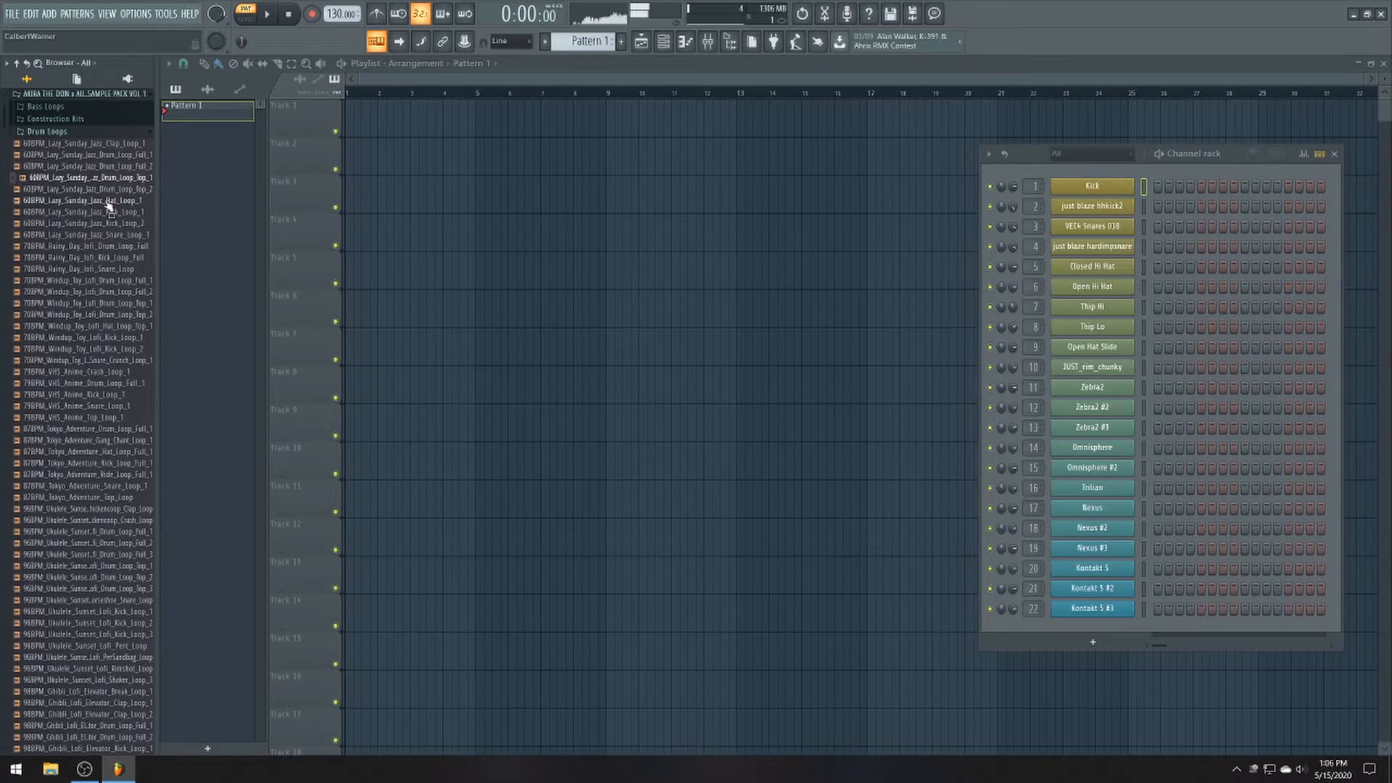
click(109, 202)
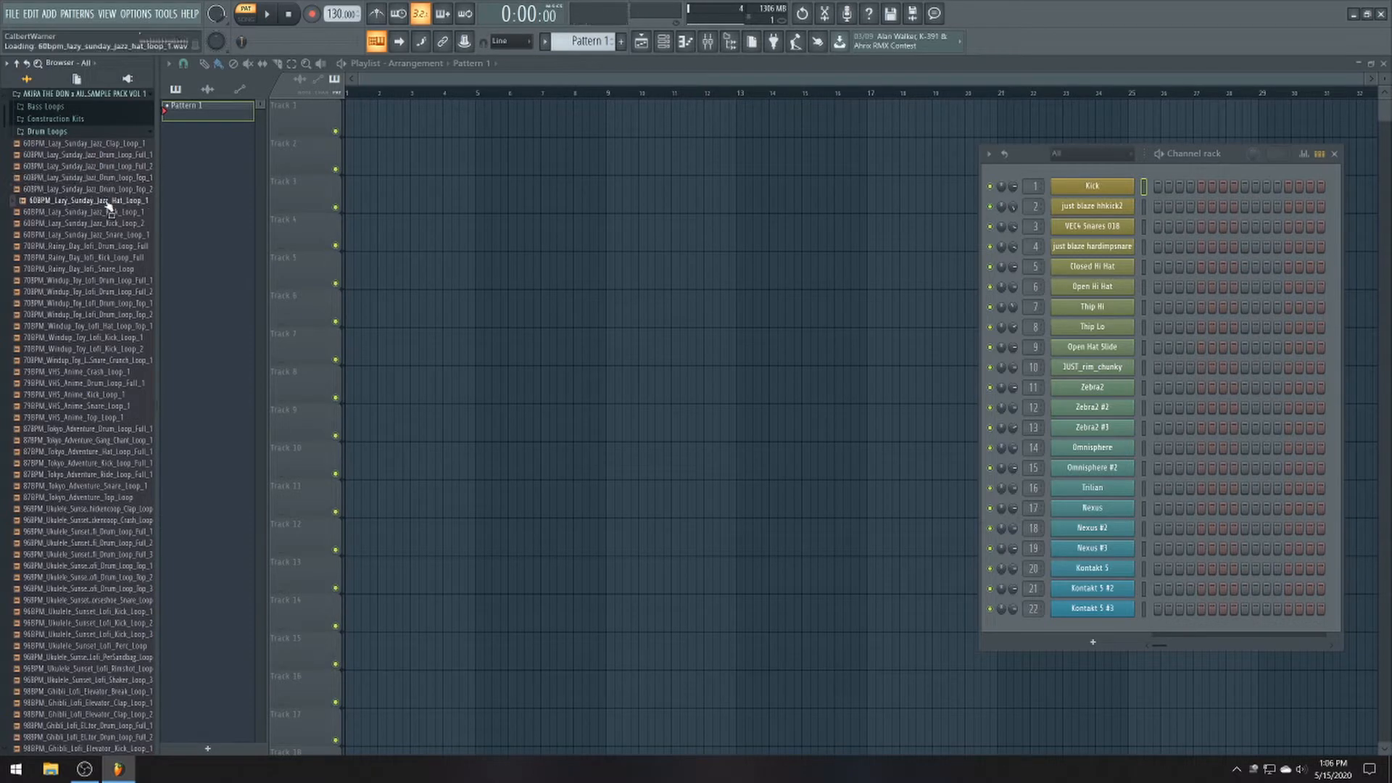
click(110, 259)
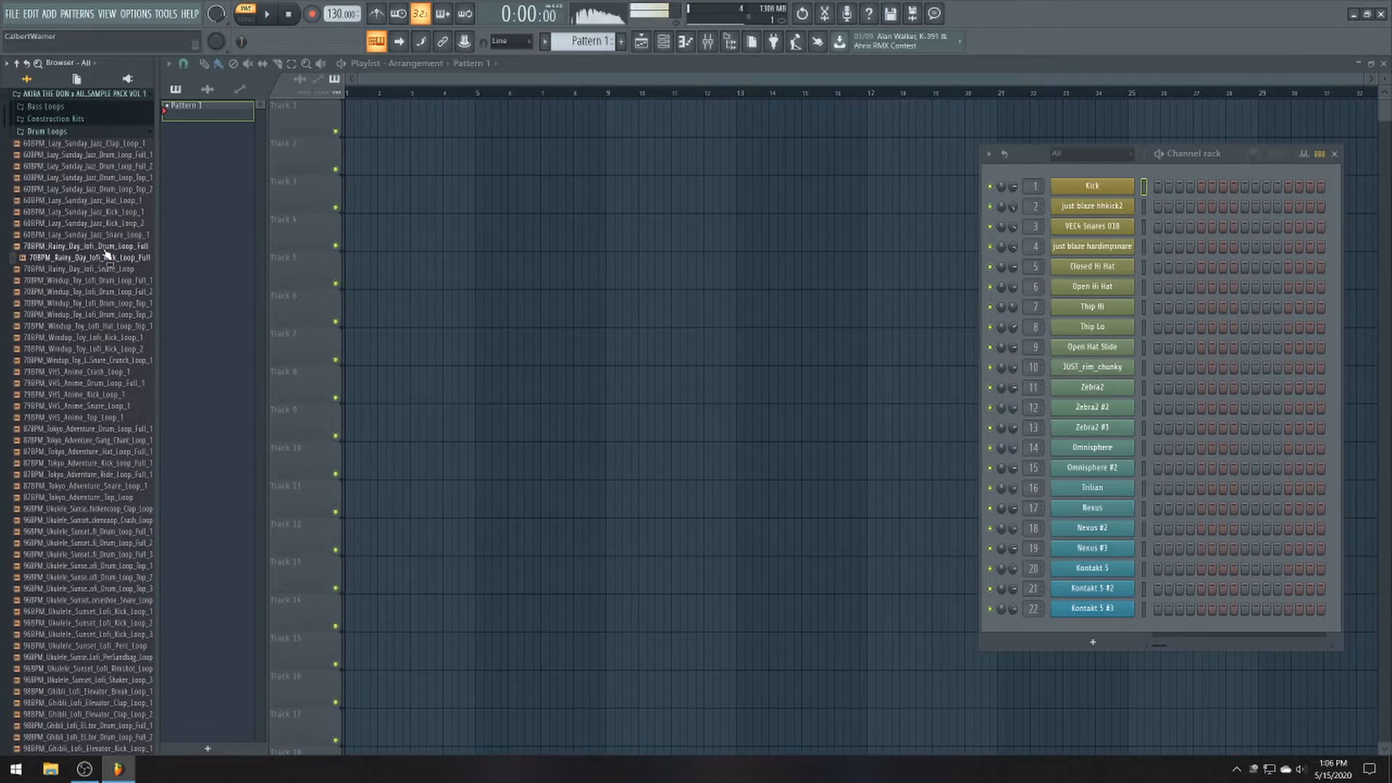
click(106, 248)
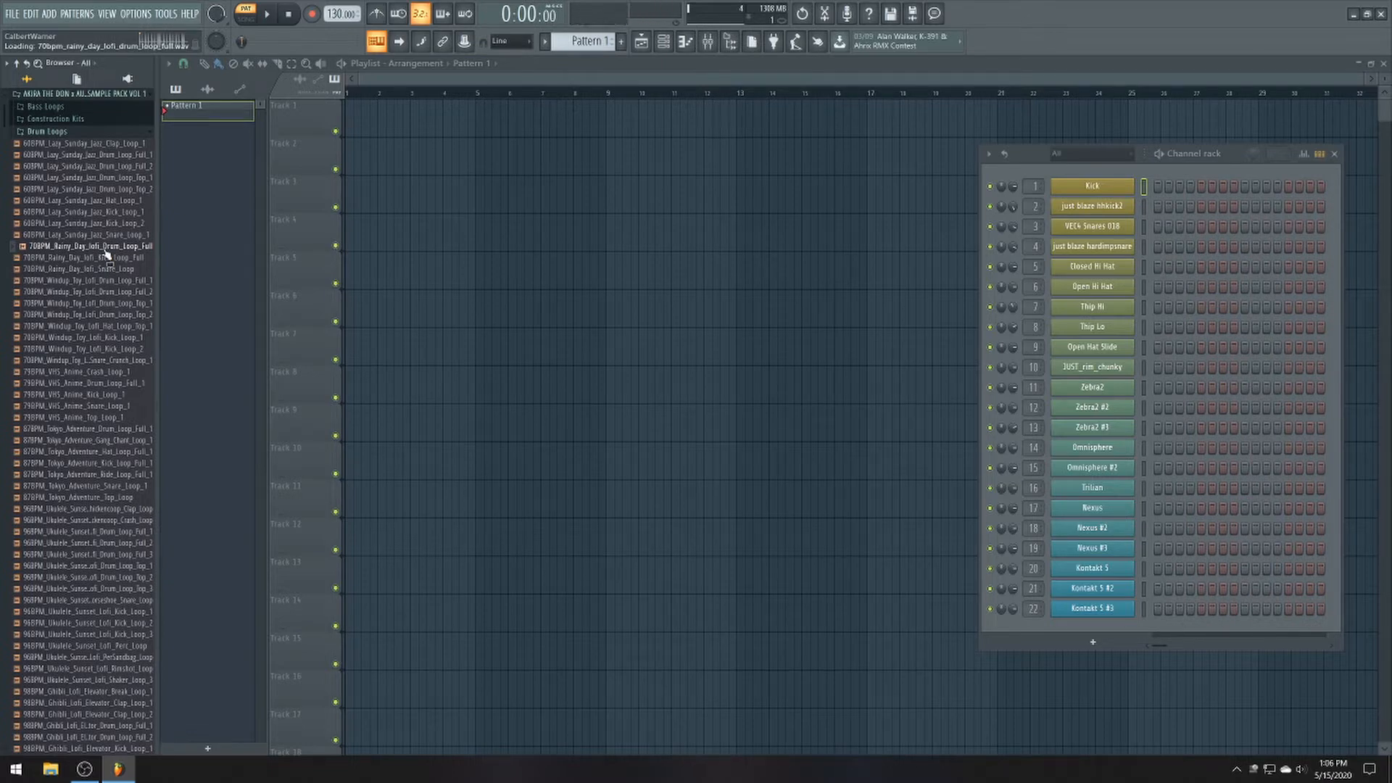
click(74, 385)
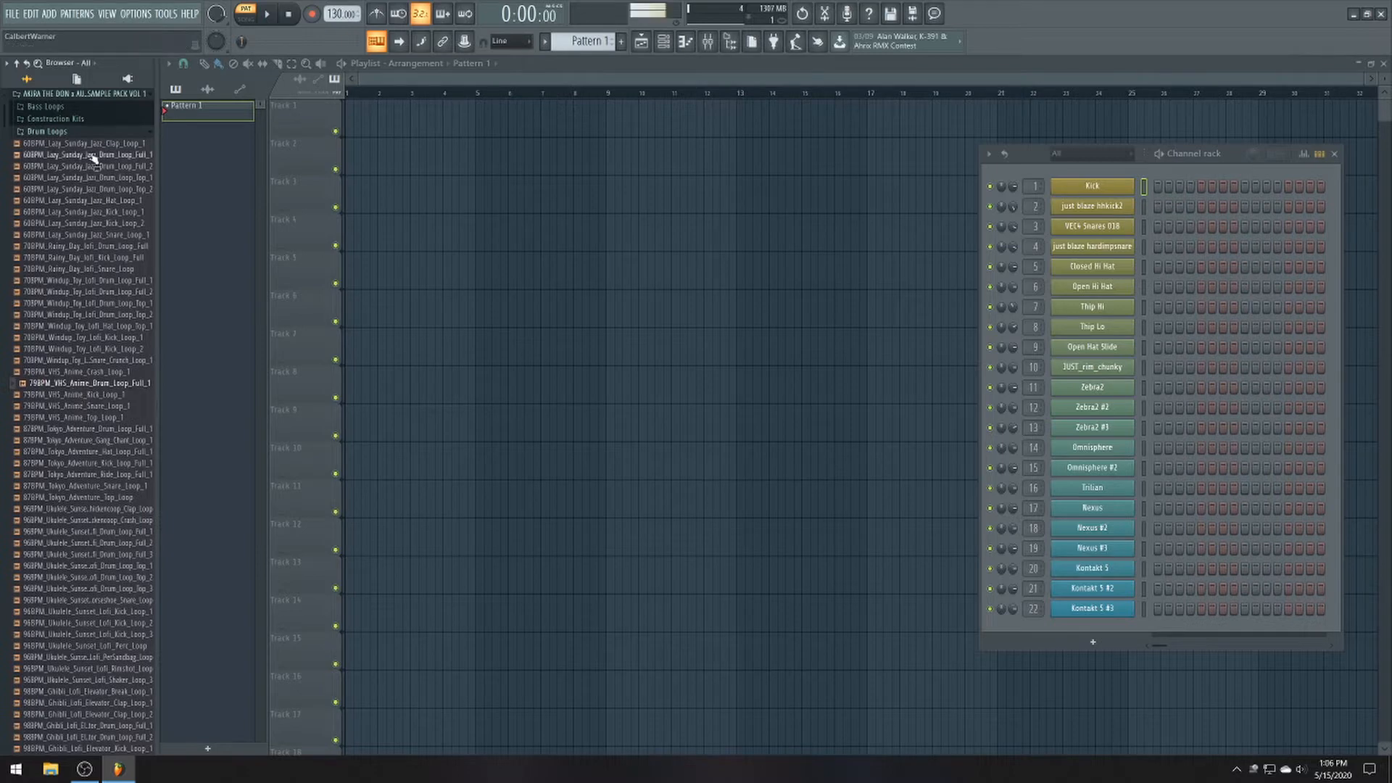
click(78, 135)
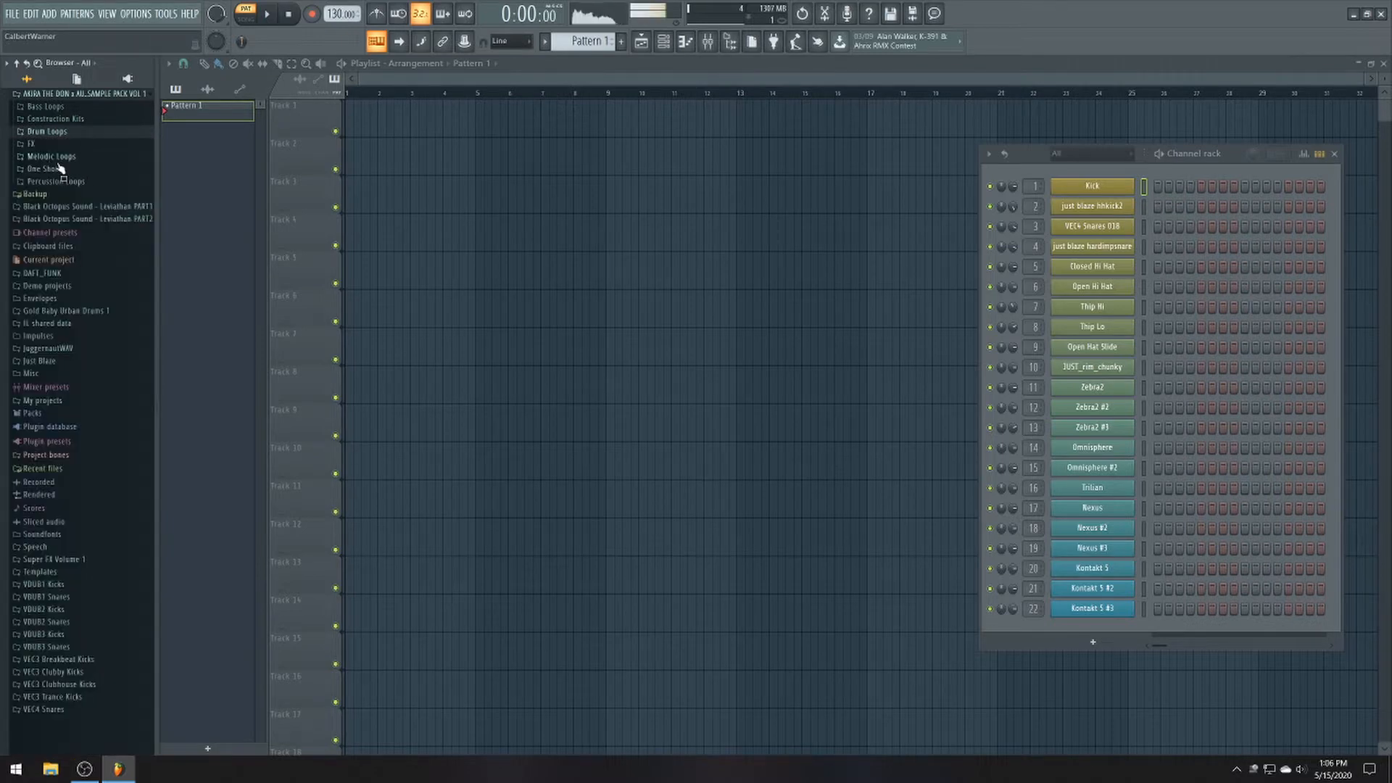
- Open the sample pack's Melodic Loops, set the tempo to 60 BPM and preview the Lazy Sunday Jazz piano glitch and dub loops
click(55, 158)
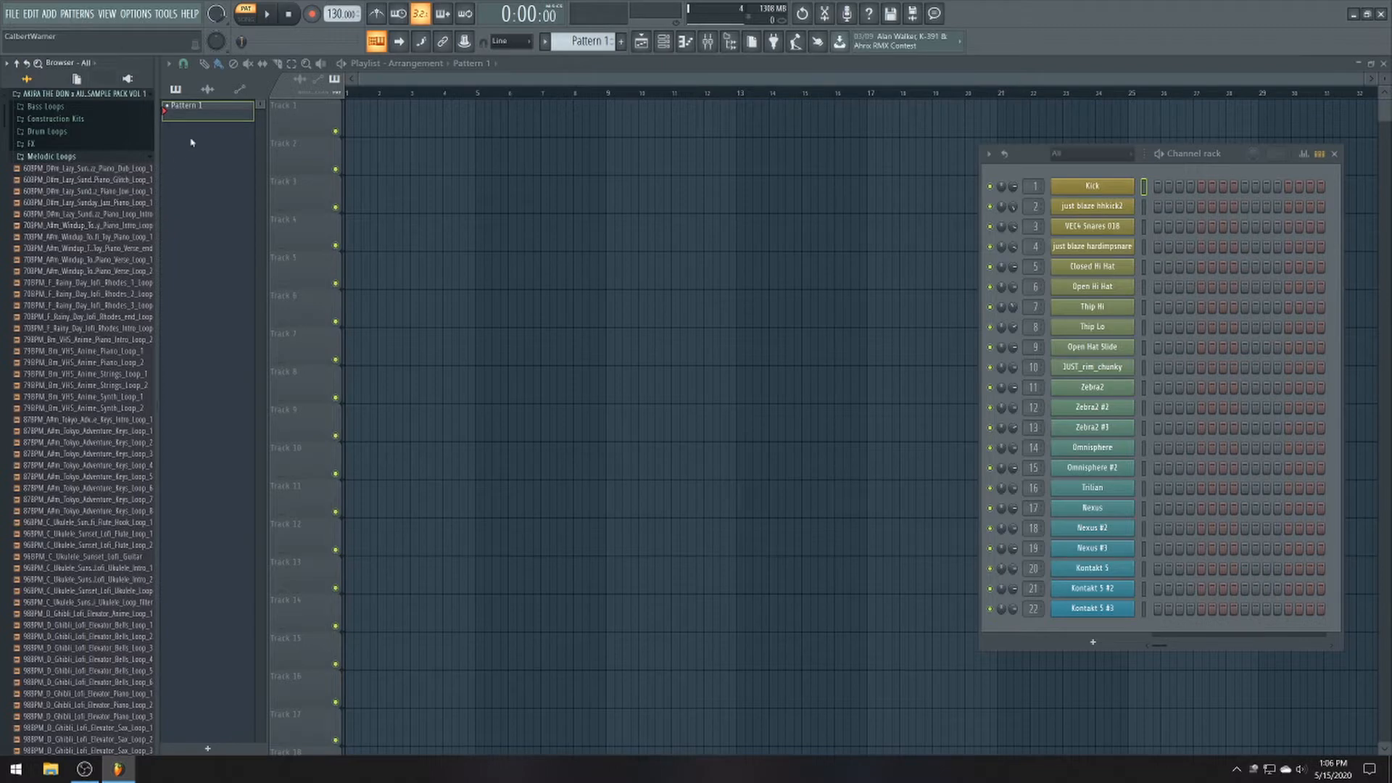
drag(332, 15, 332, 57)
click(66, 181)
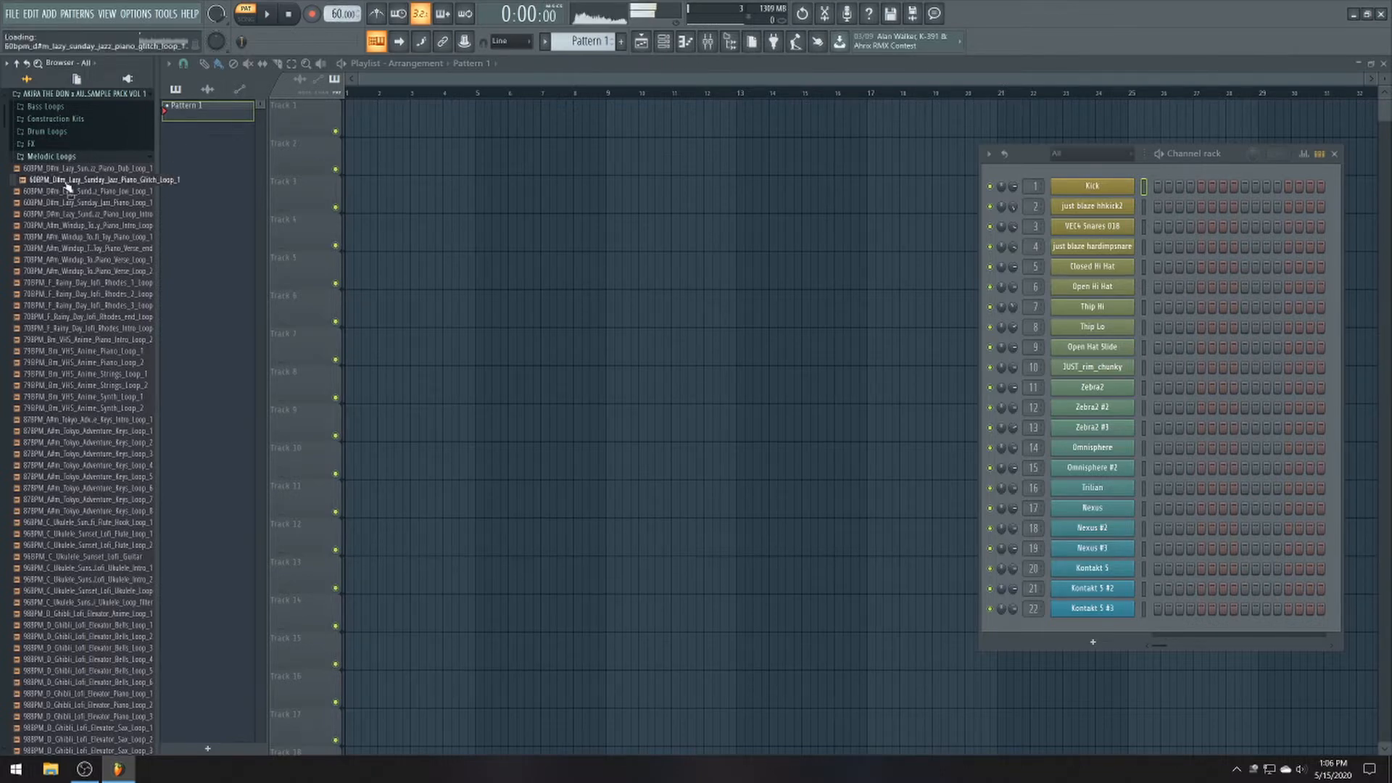
key(Up)
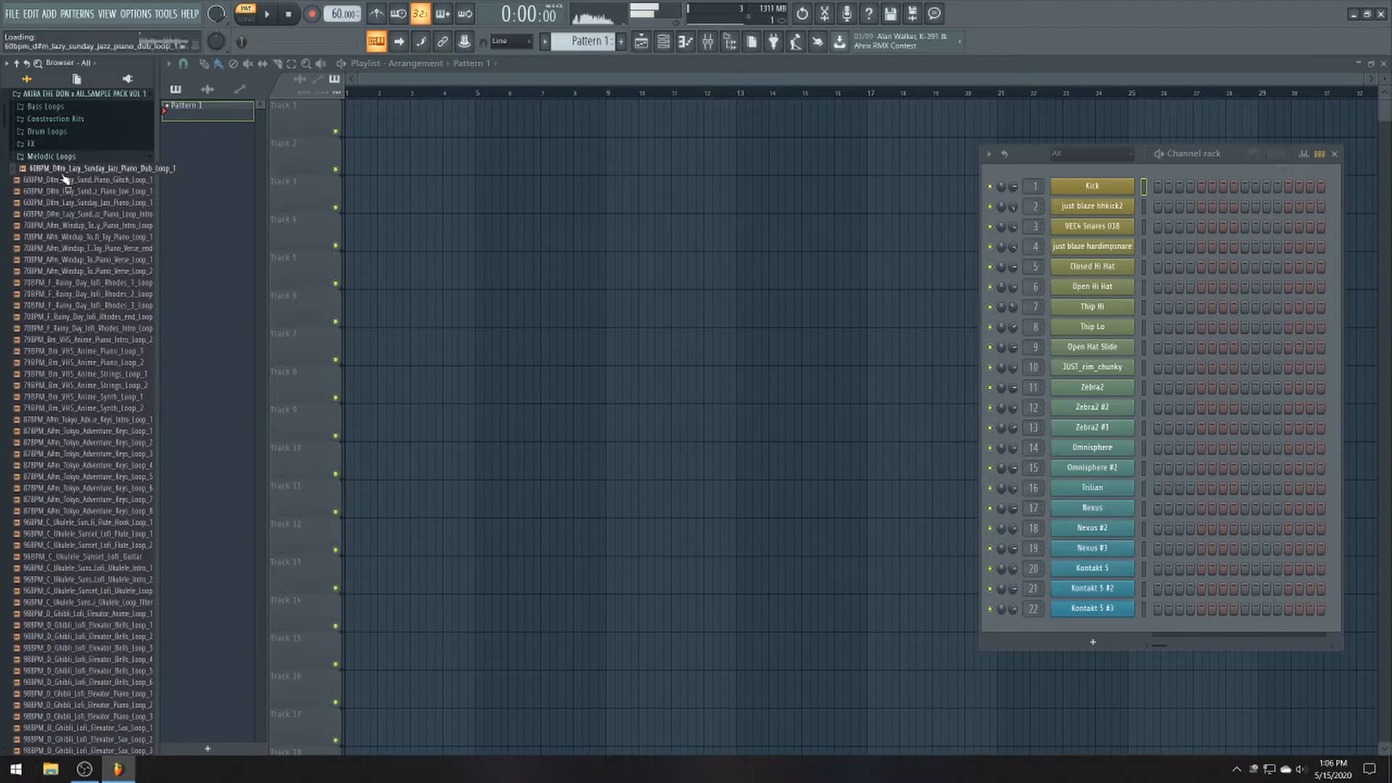
- Place the 60 BPM Lazy Sunday Jazz Piano Dub Loop at bar 1 of Track 1 and duplicate it directly after itself
drag(64, 169, 373, 120)
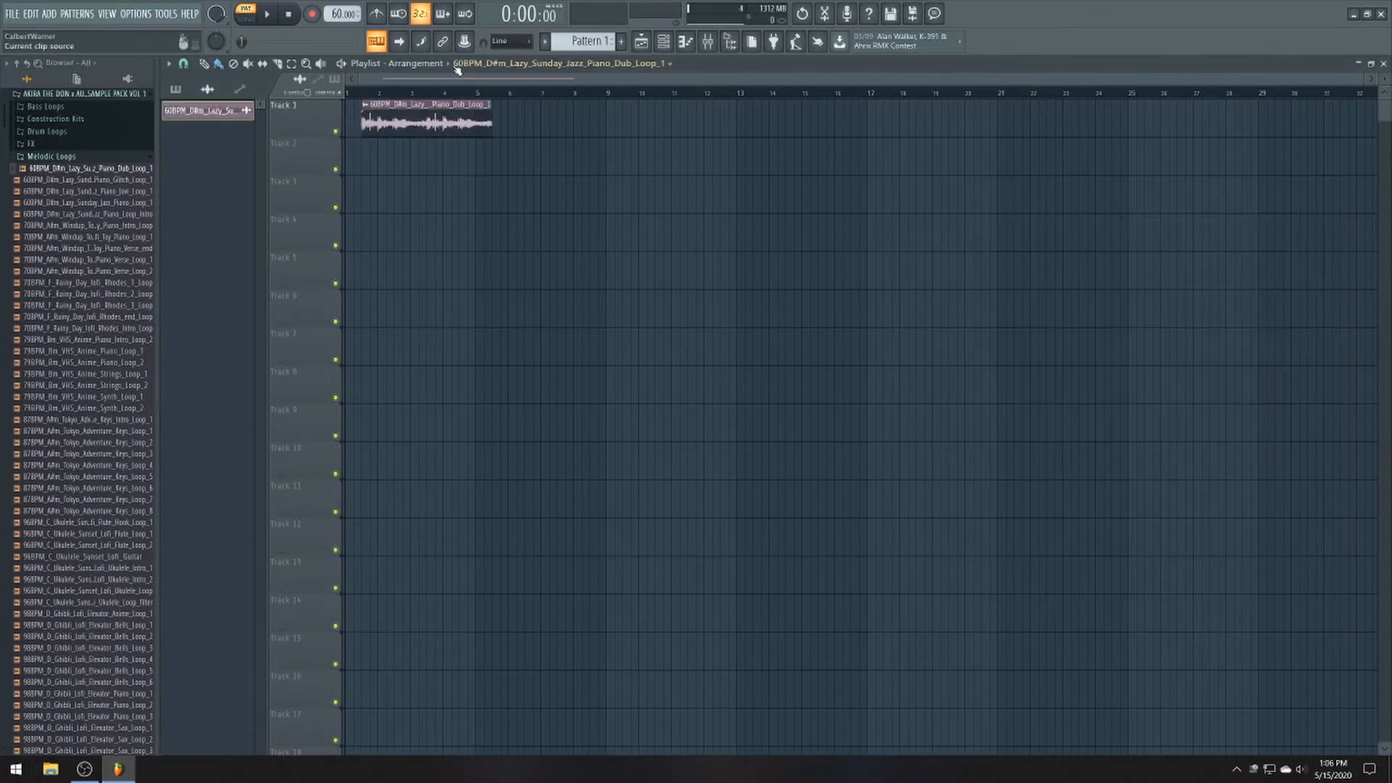
scroll(476, 96, up, 3)
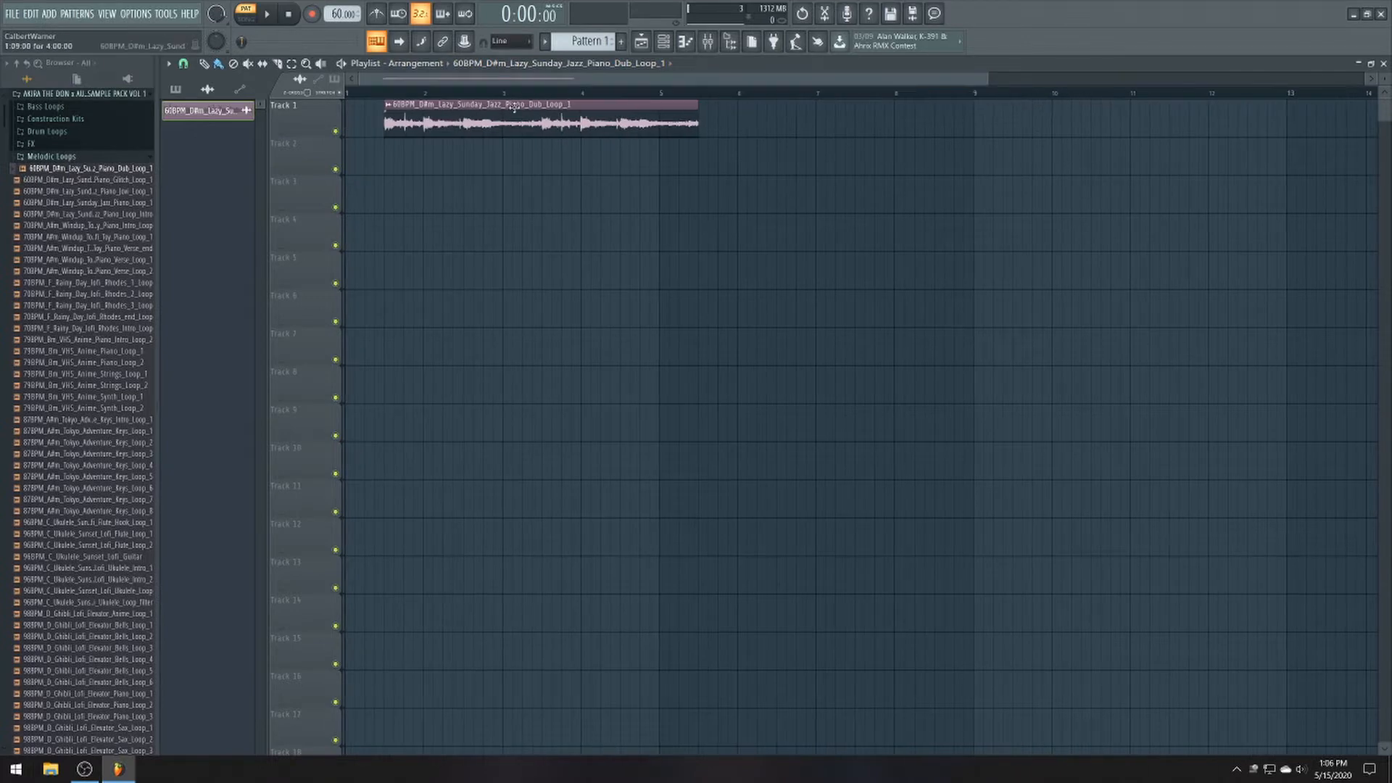
drag(515, 107, 475, 107)
key(ctrl+b)
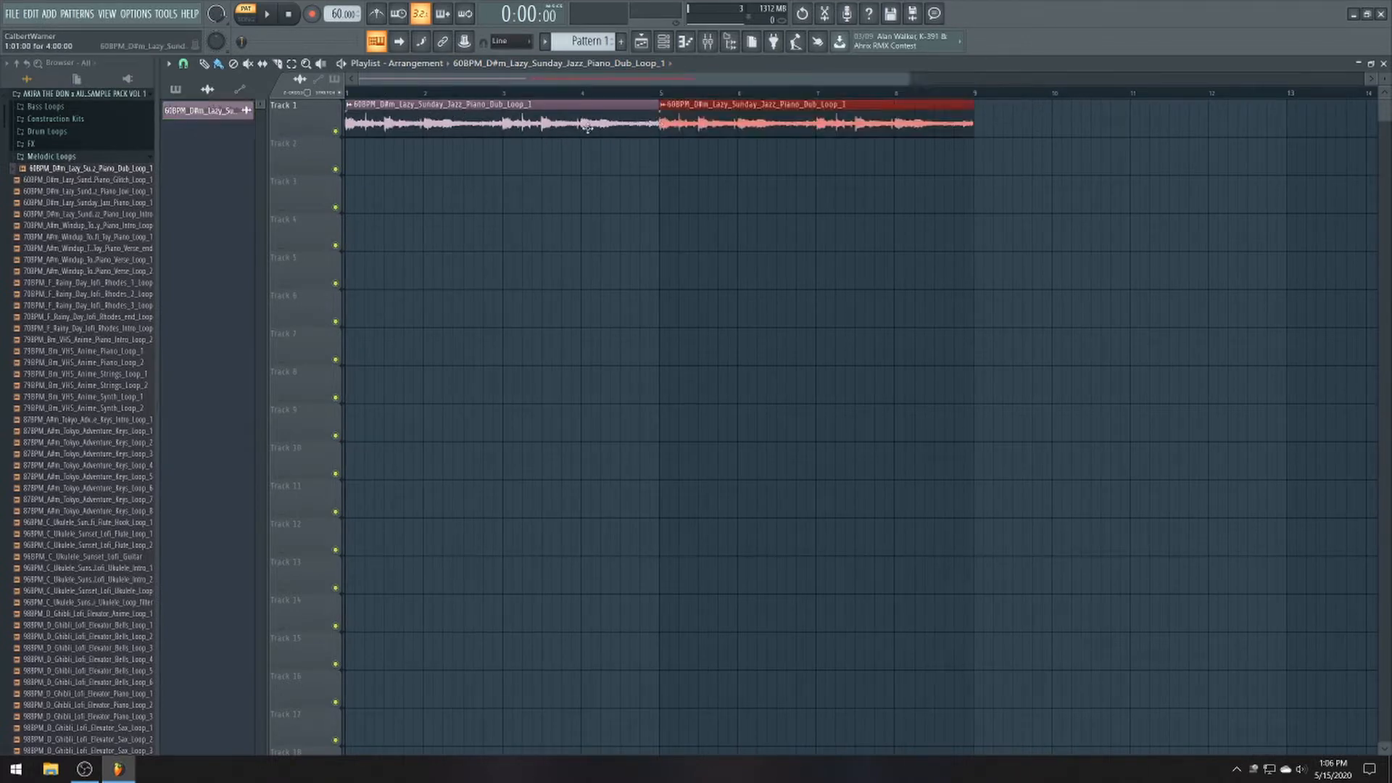
- Check the piano dub loop's sample settings and play the arrangement in song mode up to the join at bar 5
double_click(588, 127)
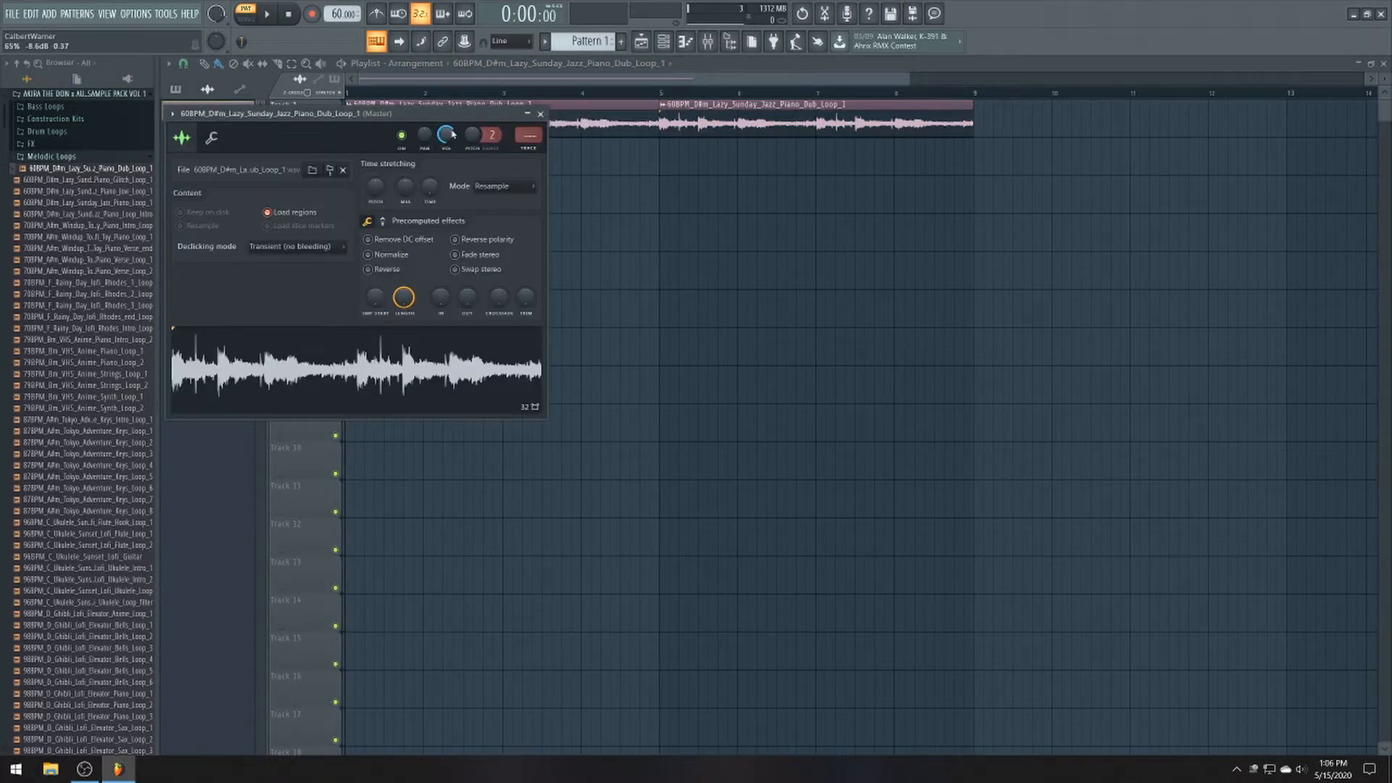
click(540, 114)
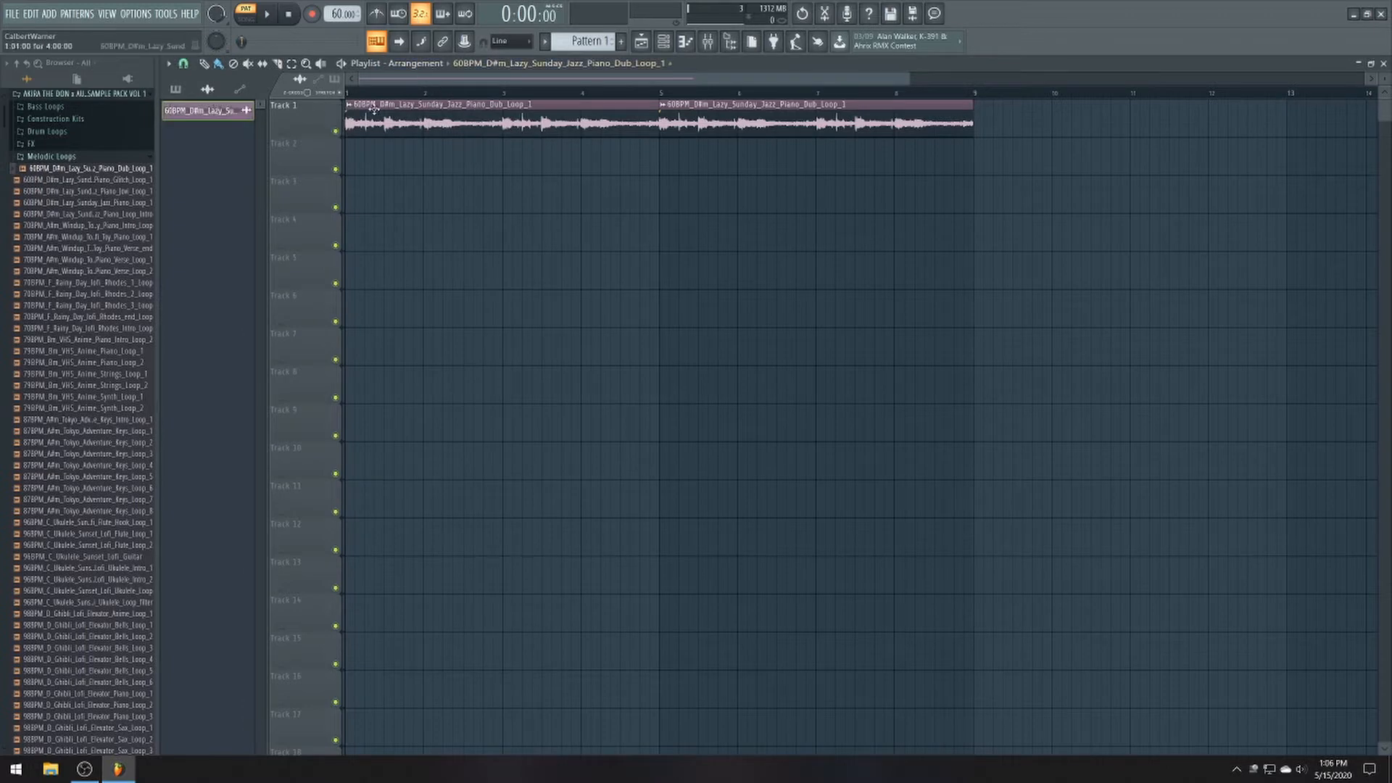
scroll(586, 131, up, 2)
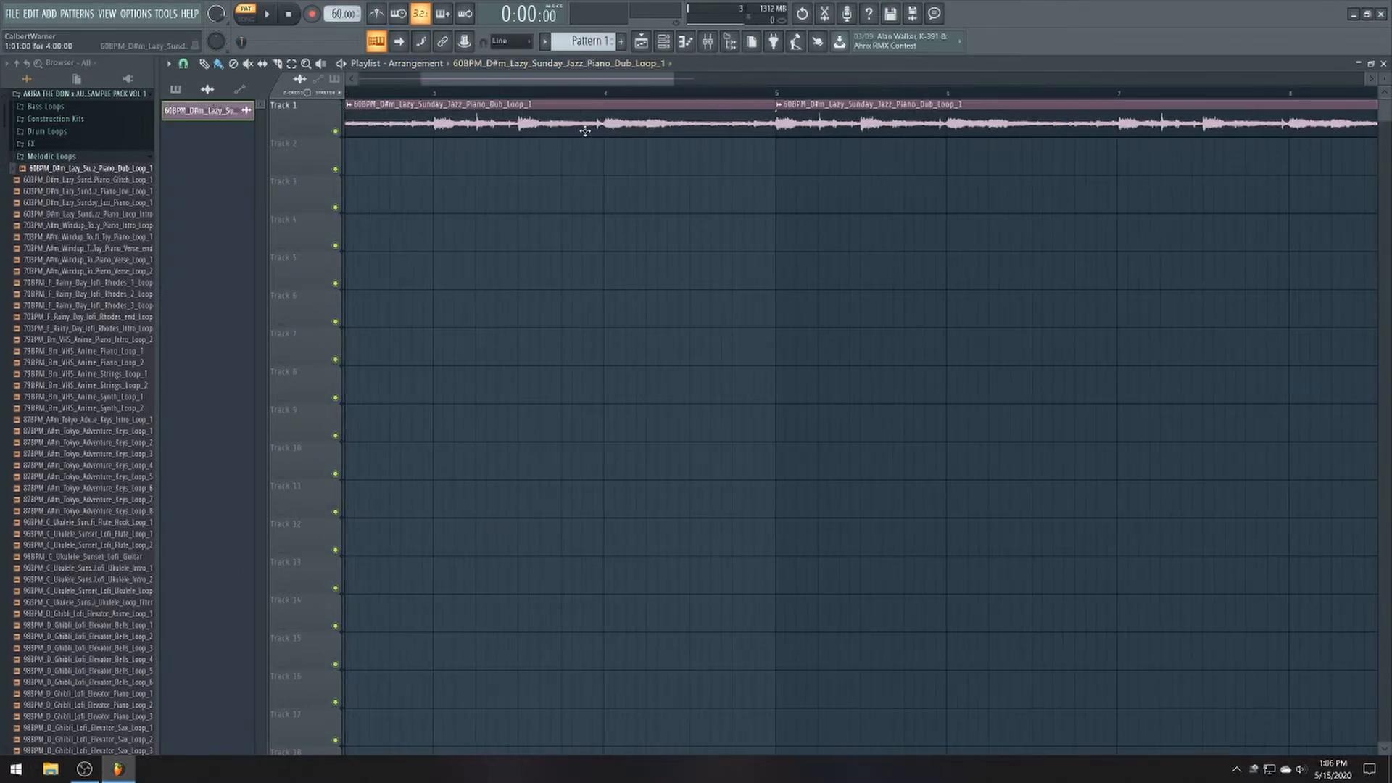
scroll(633, 101, down, 2)
key(space)
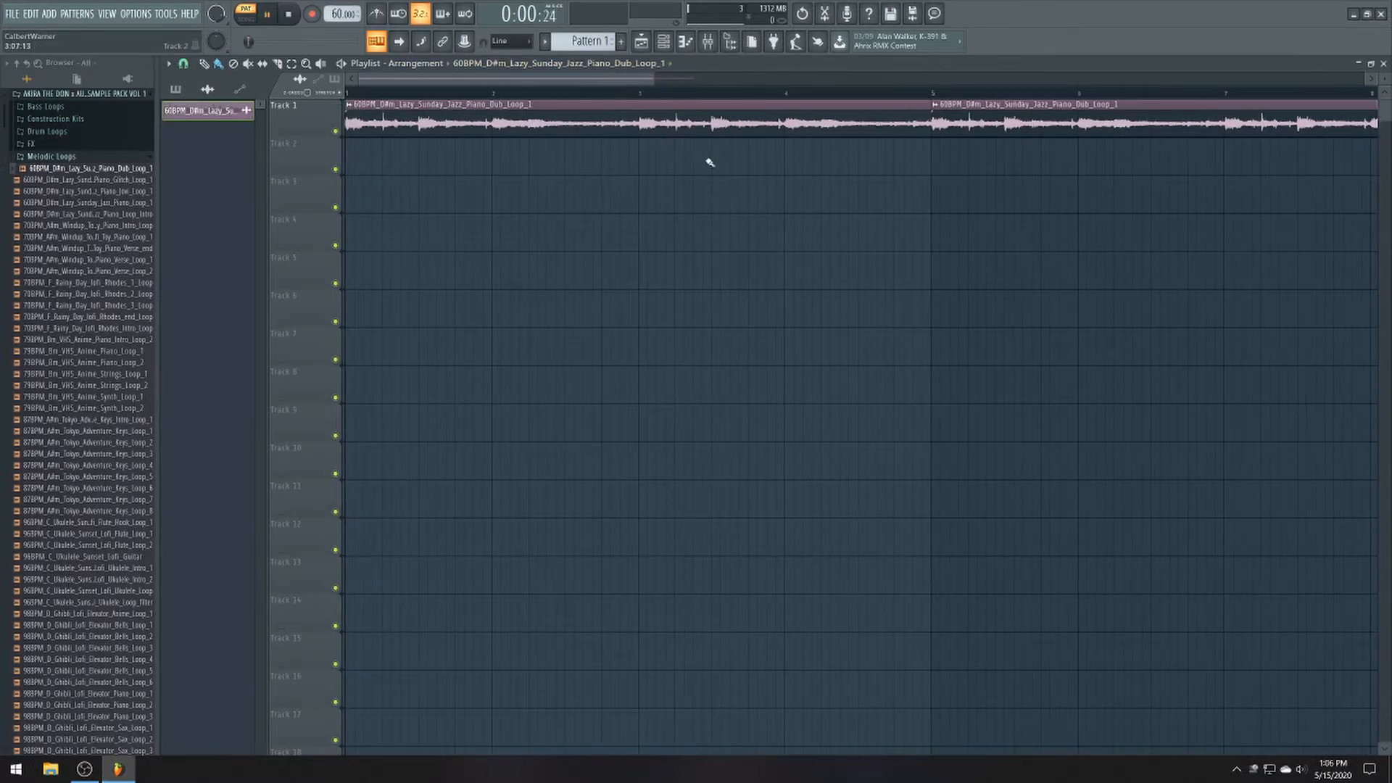
key(space)
key(l)
key(space)
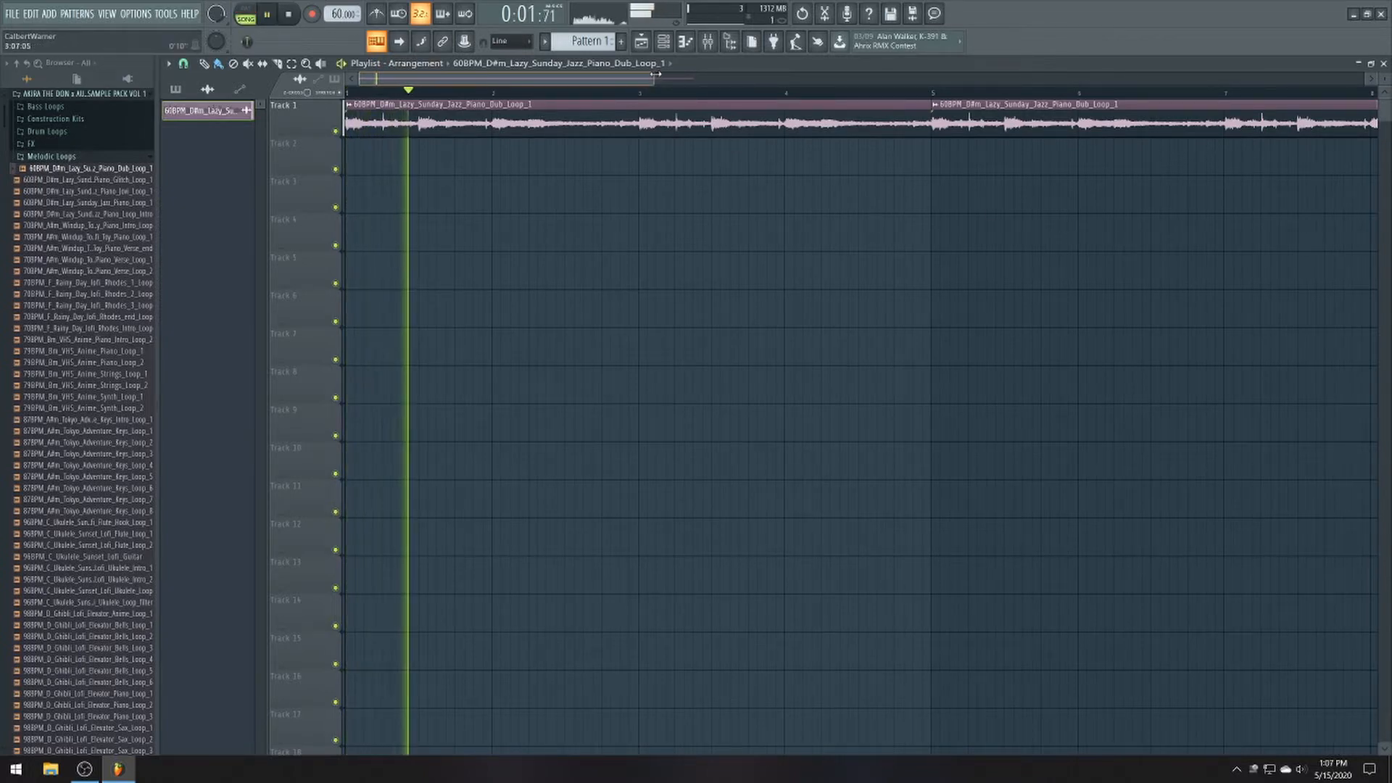
drag(655, 74, 674, 74)
scroll(934, 138, up, 3)
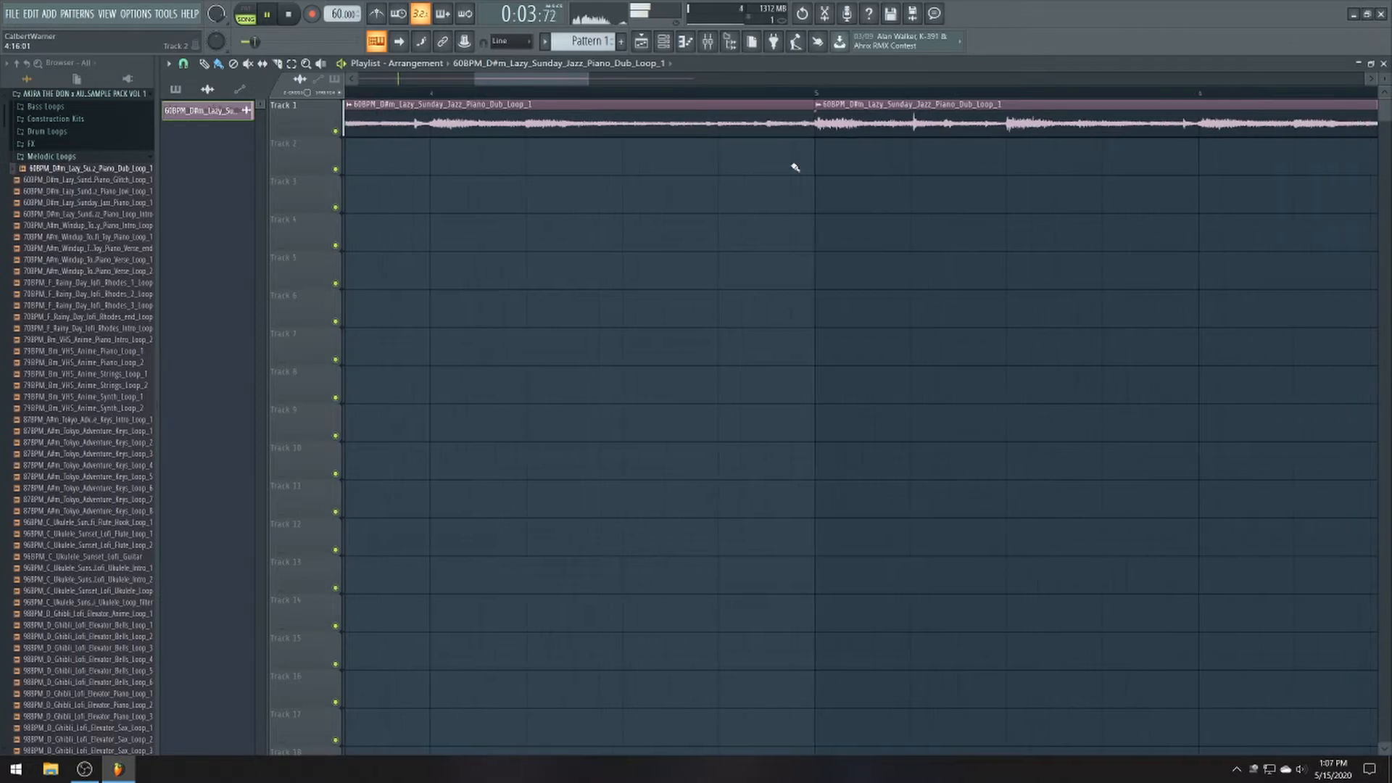
drag(560, 79, 601, 81)
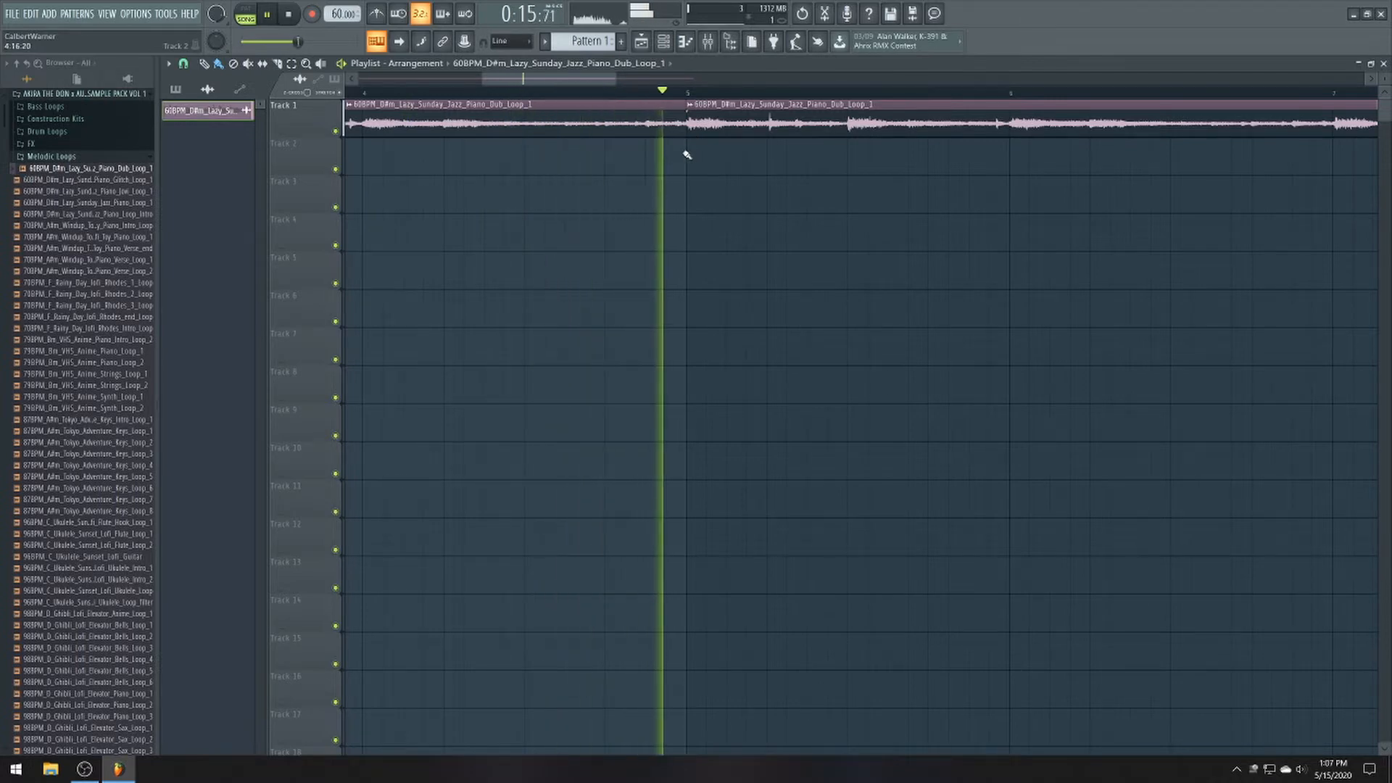
click(296, 24)
scroll(834, 241, down, 4)
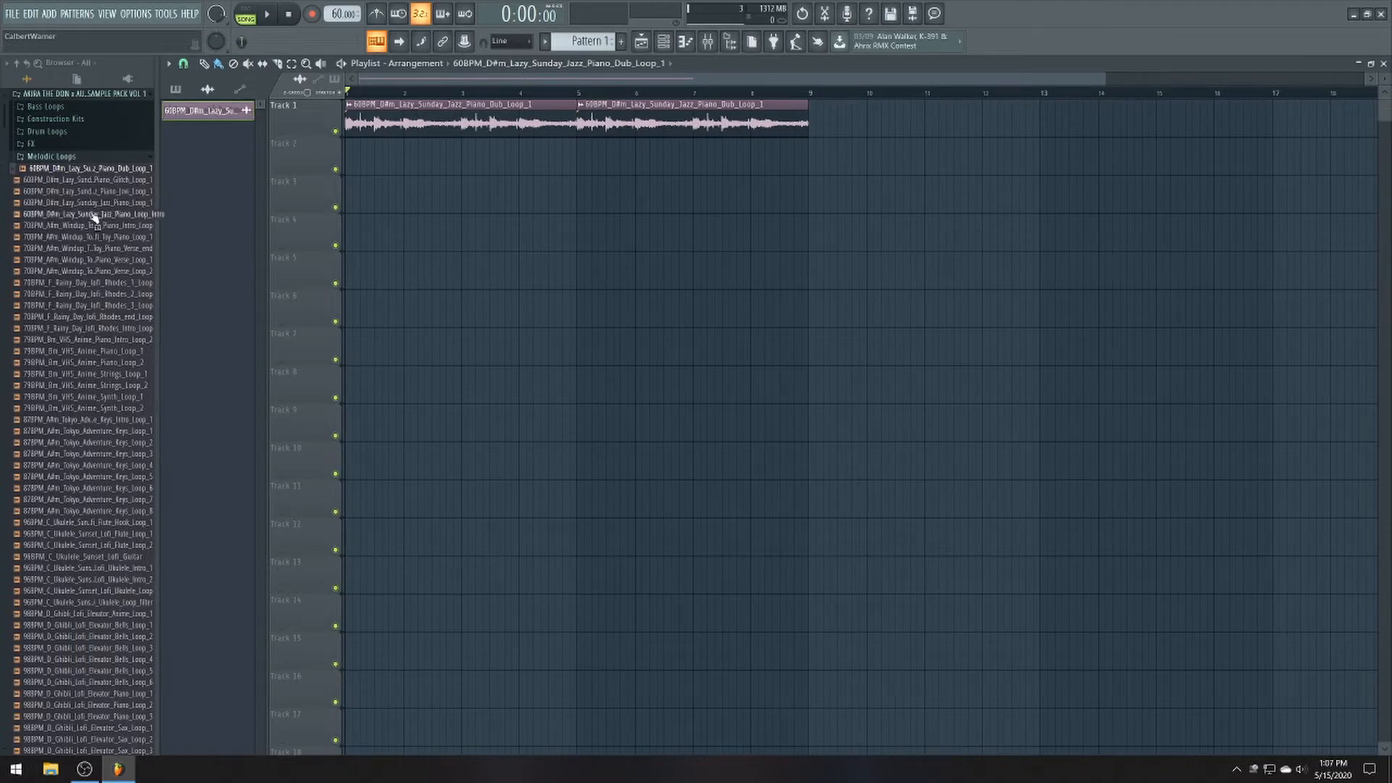
- Preview the Windup Toy piano verse, Rainy Day Rhodes and VHS Anime piano loops in Melodic Loops
click(92, 261)
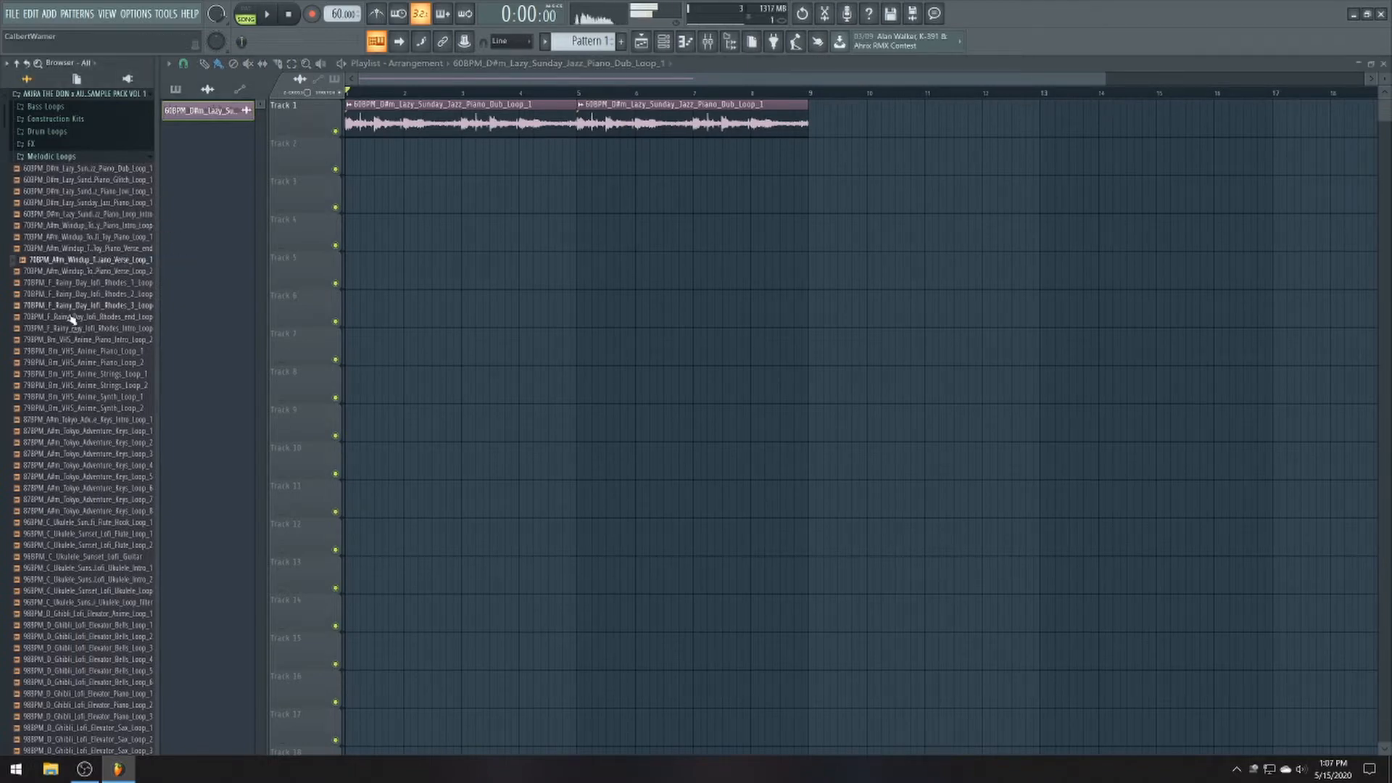
click(71, 317)
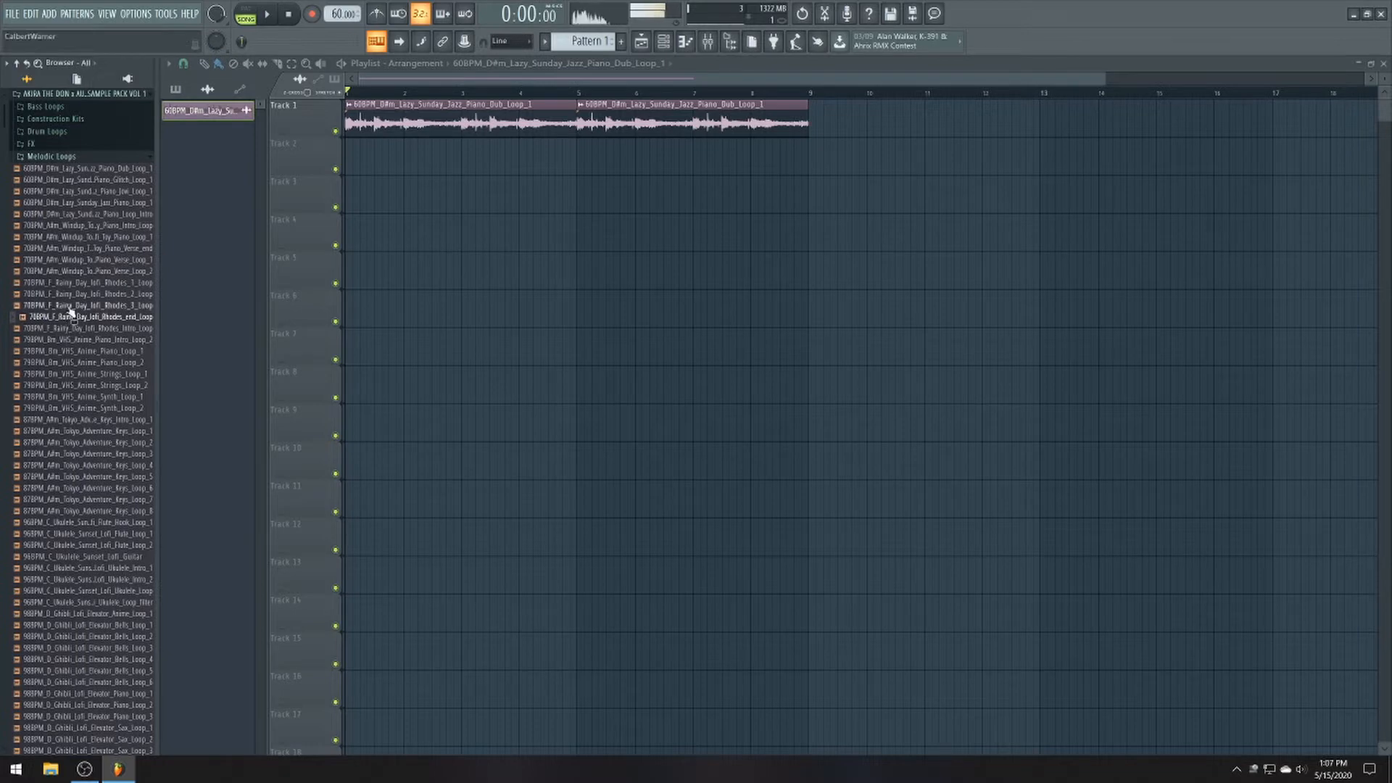
click(118, 306)
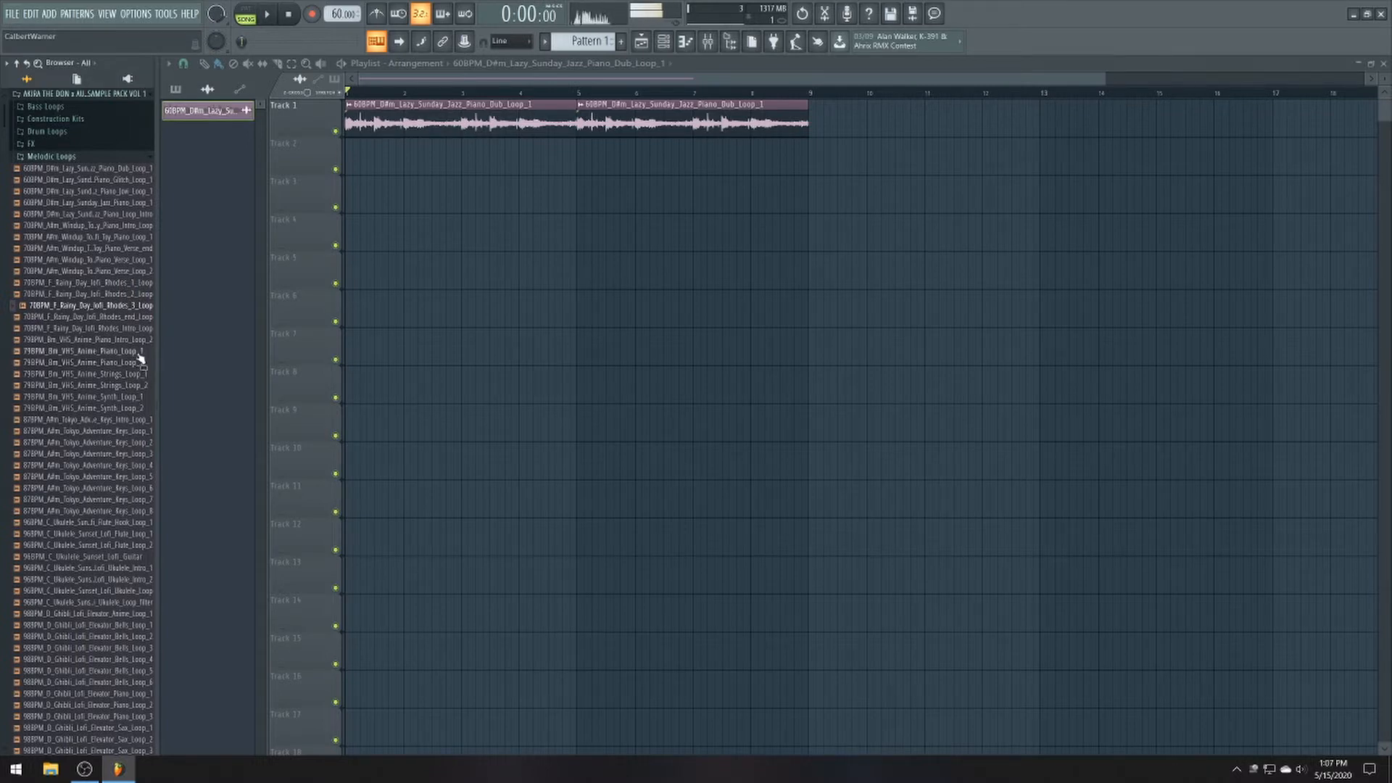
click(76, 352)
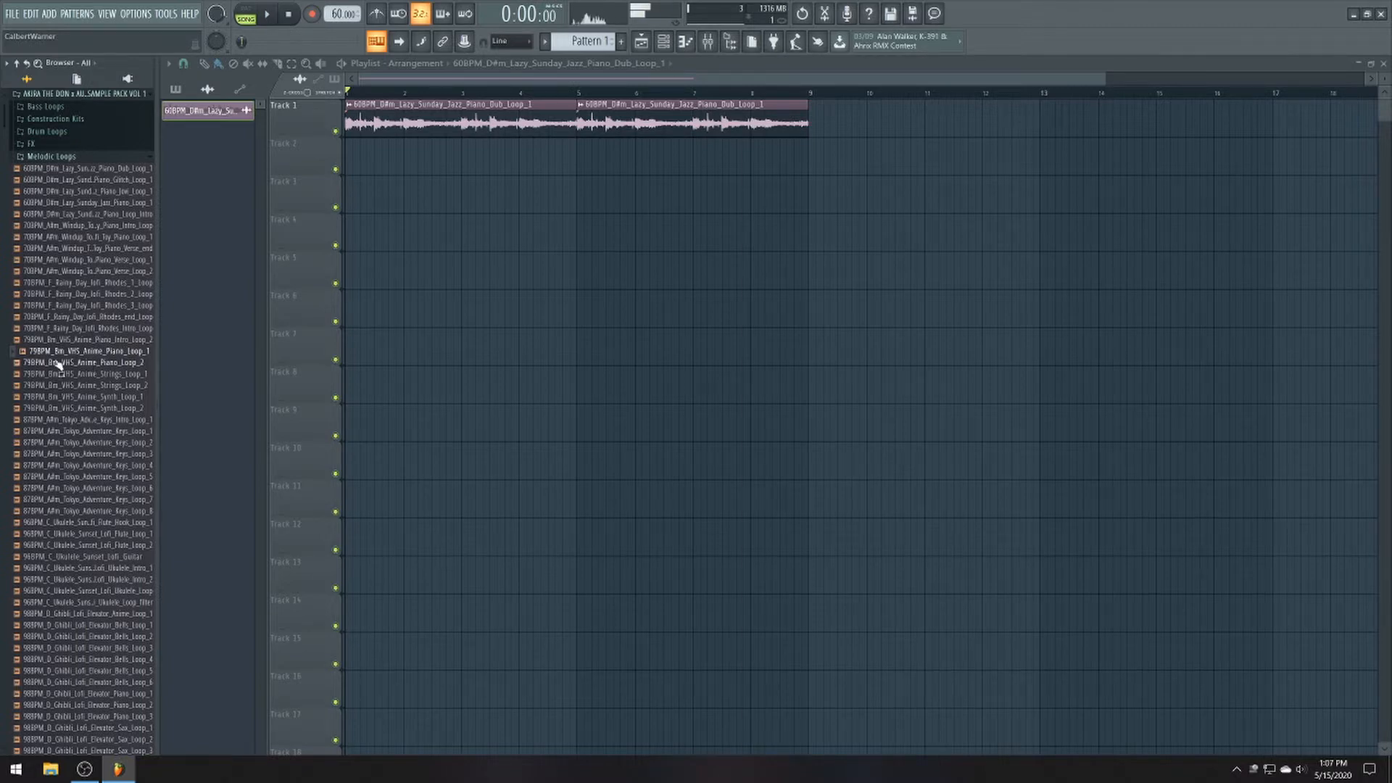
- Delete both Lazy Sunday Jazz clips from Track 1 and set the project tempo to 79 BPM
right_click(602, 121)
right_click(559, 116)
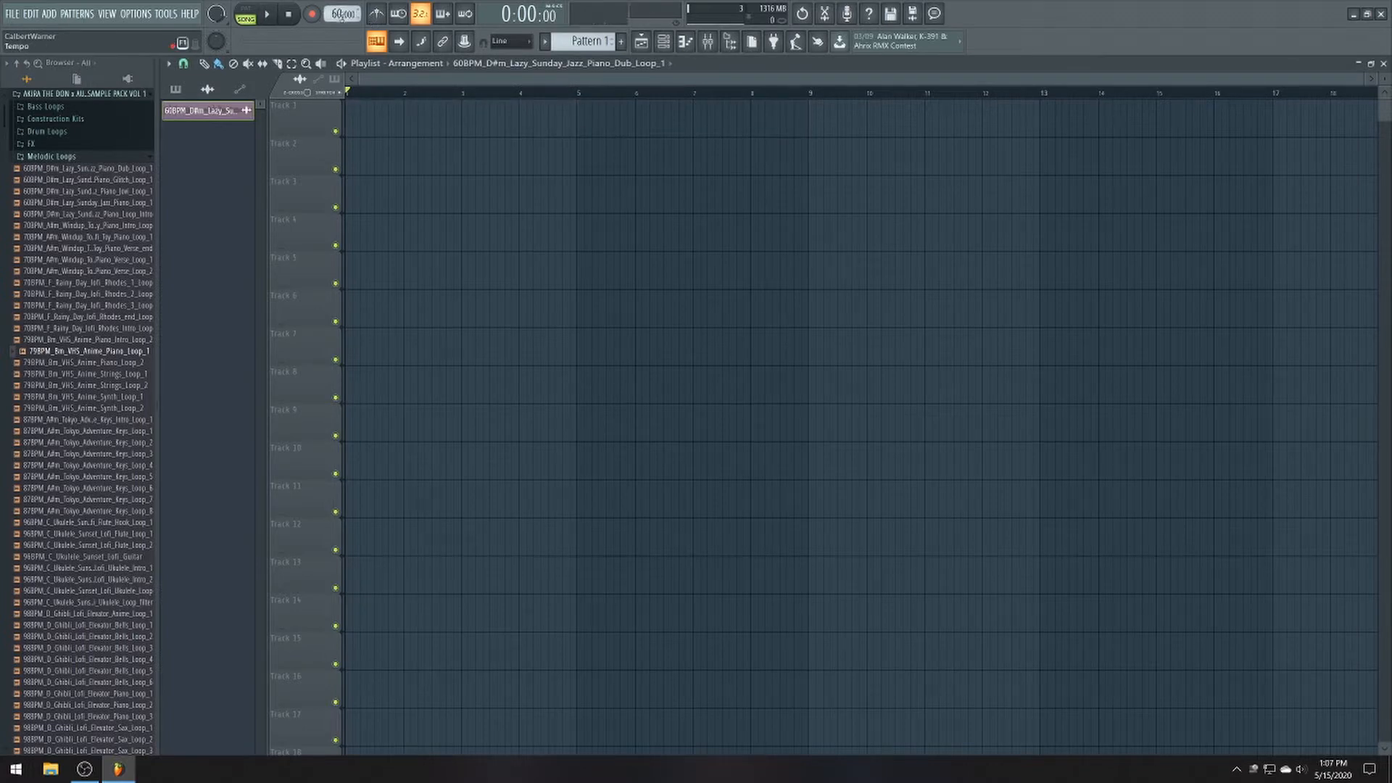
drag(343, 19, 343, 10)
- Place 79BPM_Bm_VHS_Anime_Piano_Loop_1 at bar 1 of Track 1 and 79BPM_Bm_VHS_Anime_Piano_Loop_2 directly after it at bar 5
drag(100, 353, 327, 135)
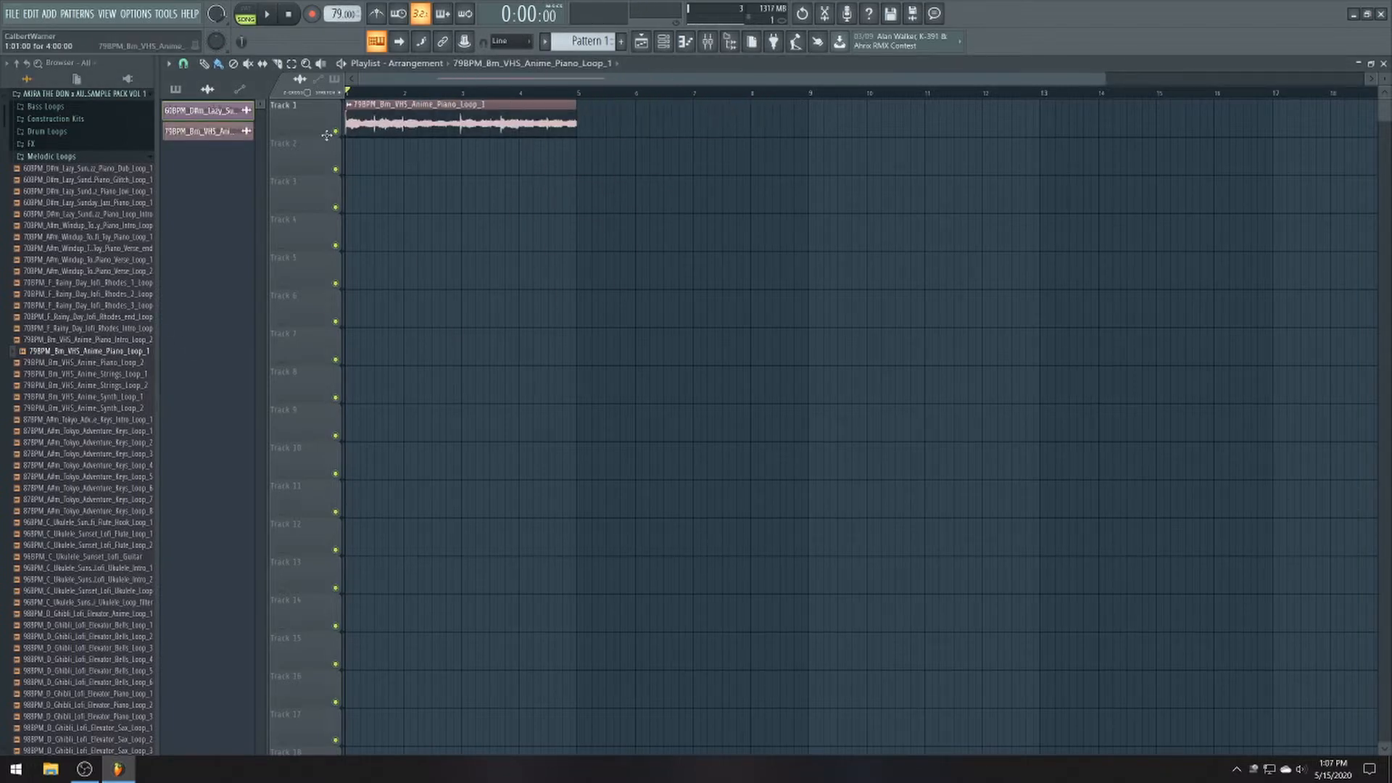
click(129, 365)
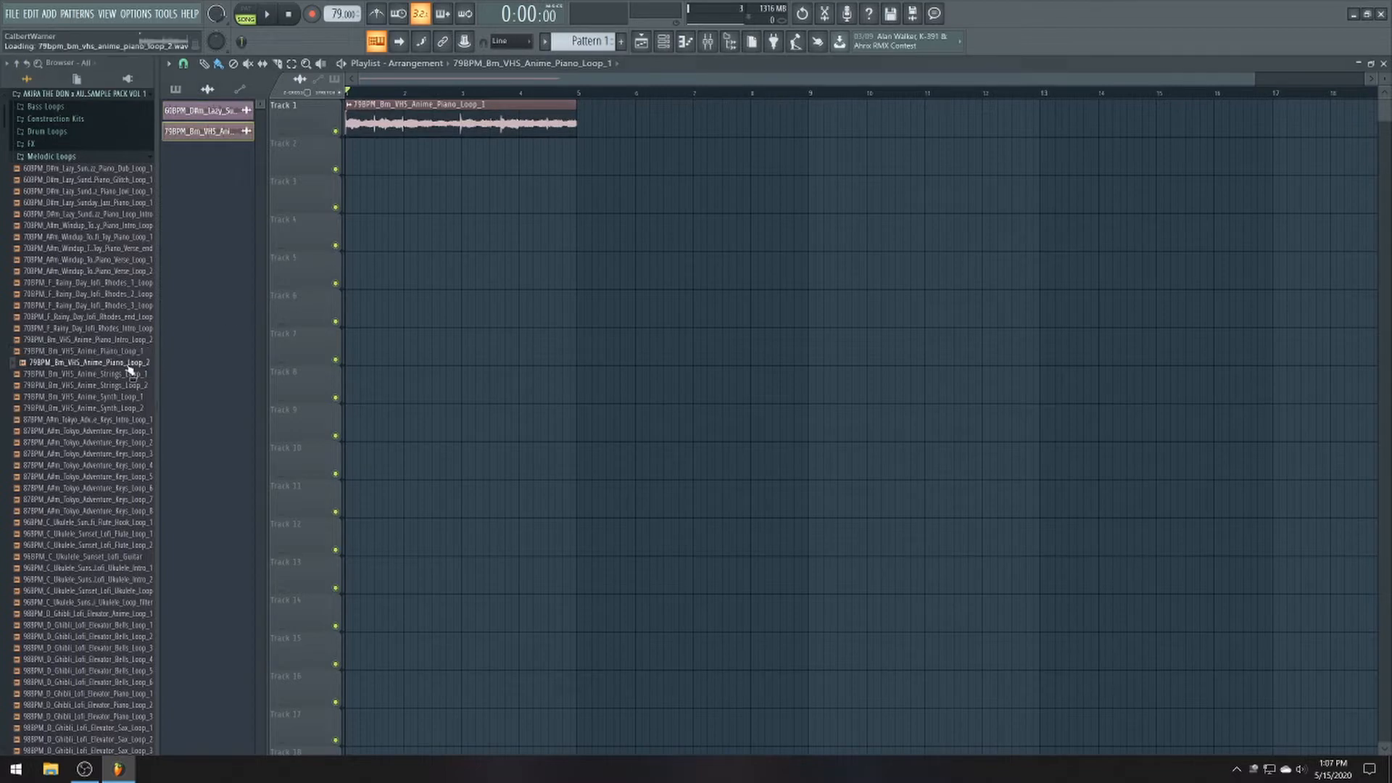
drag(129, 369, 623, 145)
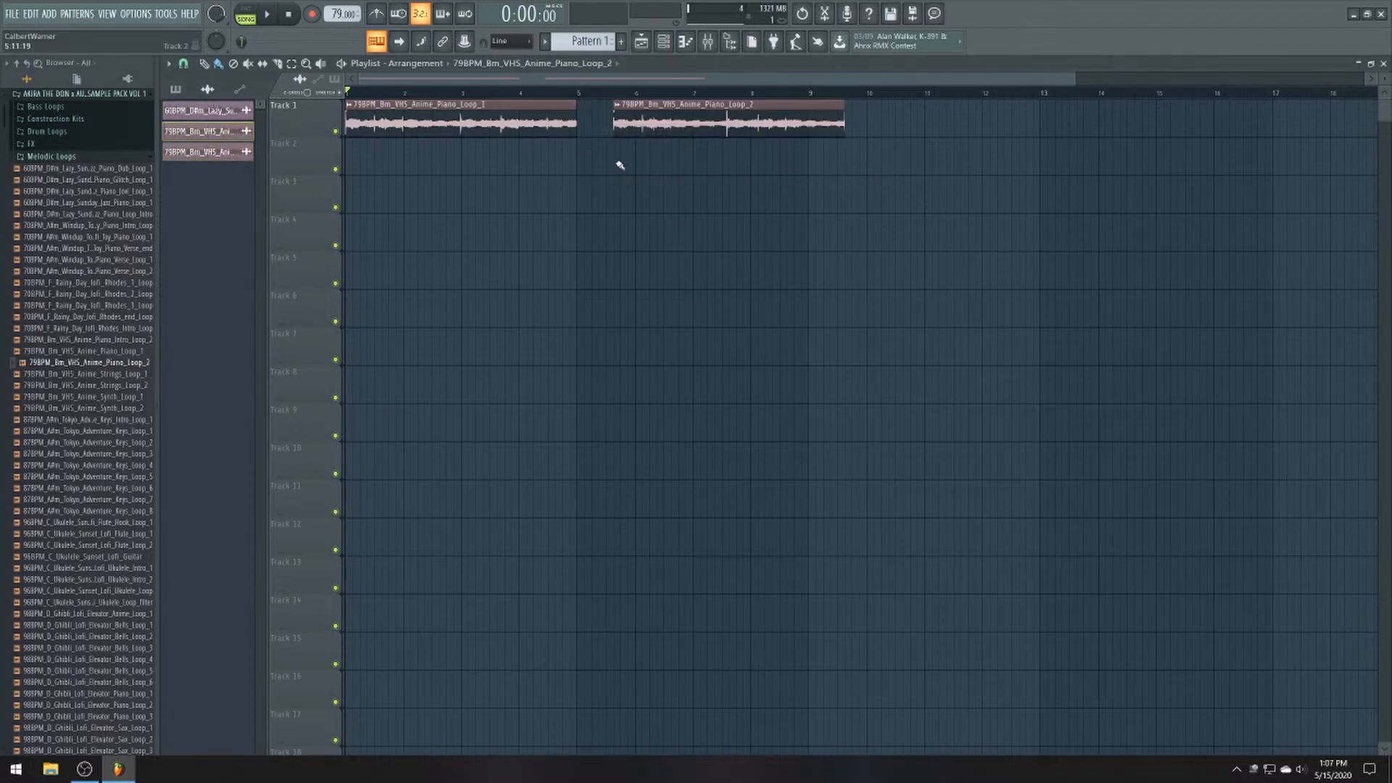
scroll(618, 164, up, 2)
drag(704, 120, 643, 117)
scroll(557, 206, down, 4)
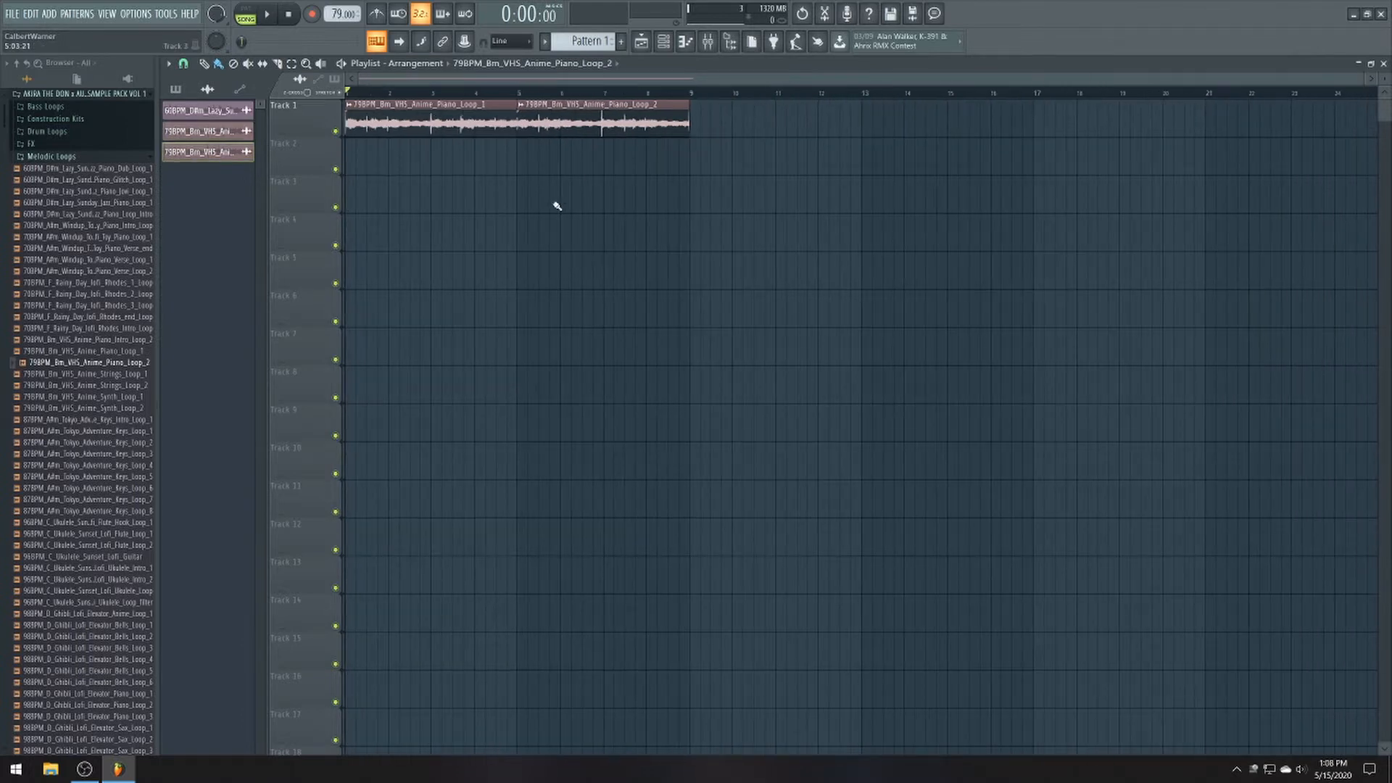
- Save the project as an FL Studio song file named Sample City
key(ctrl+s)
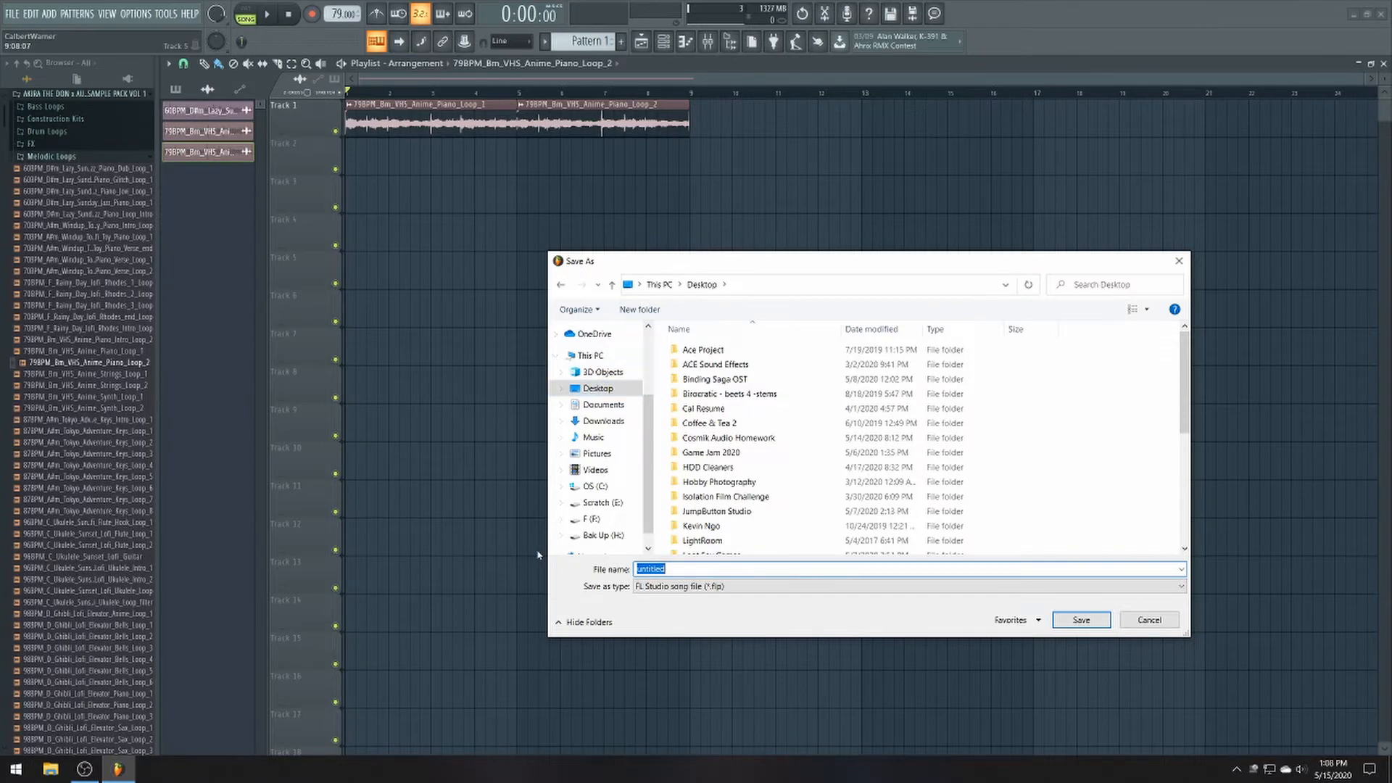
text(Sample City)
key(Return)
- Duplicate both VHS Anime piano clips on Track 1 directly after the originals, starting at bar 9
key(ctrl+a)
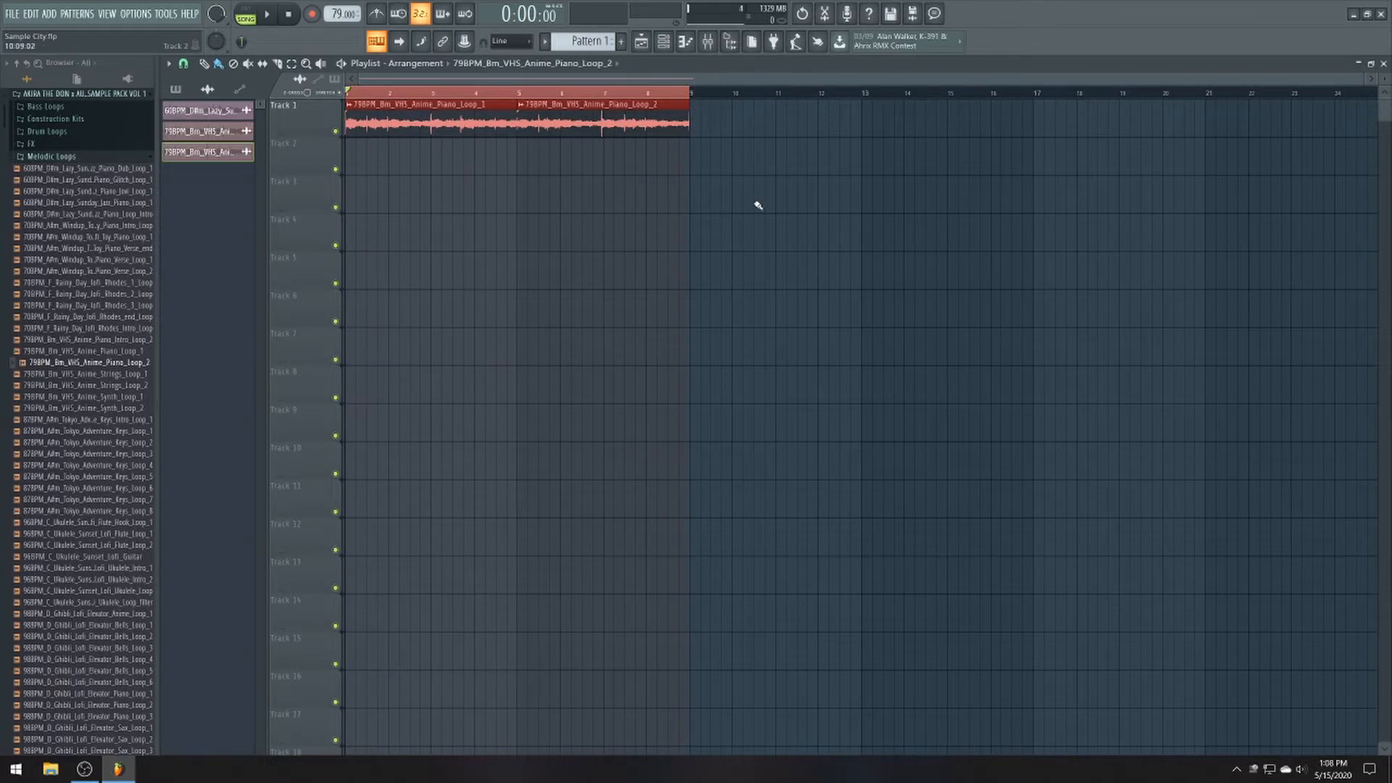
key(ctrl+b)
click(359, 96)
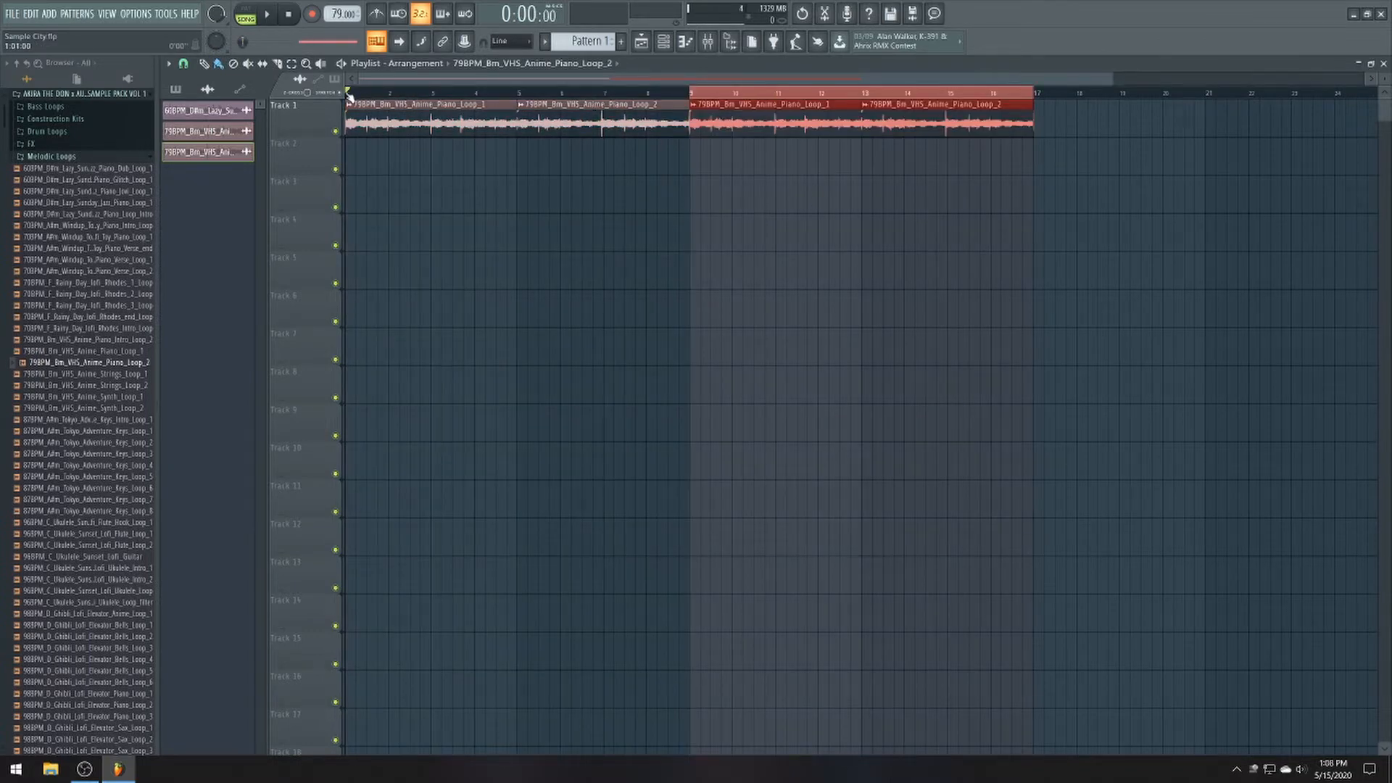
click(461, 105)
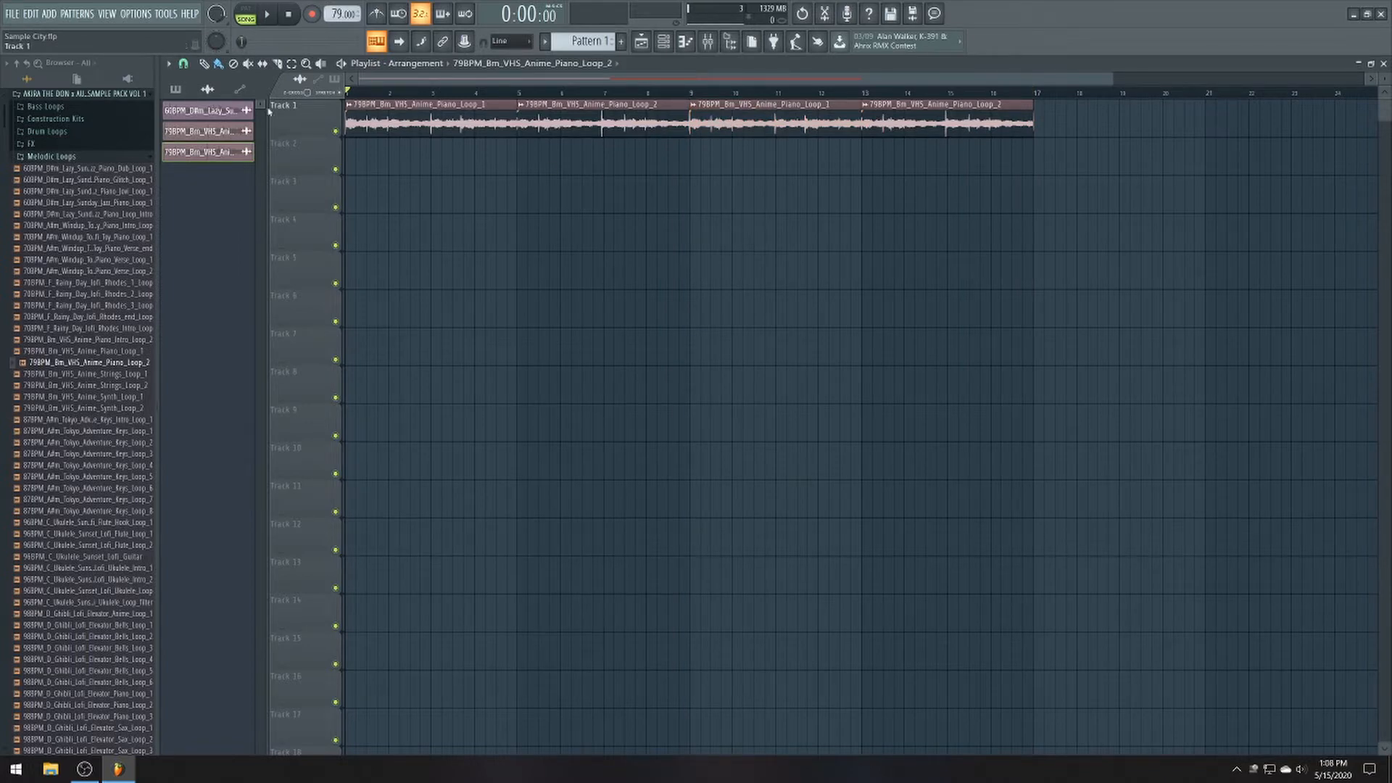
- Play the arrangement briefly and slightly lower the channel volume of VHS Anime Piano Loop 1 and Piano Loop 2
key(space)
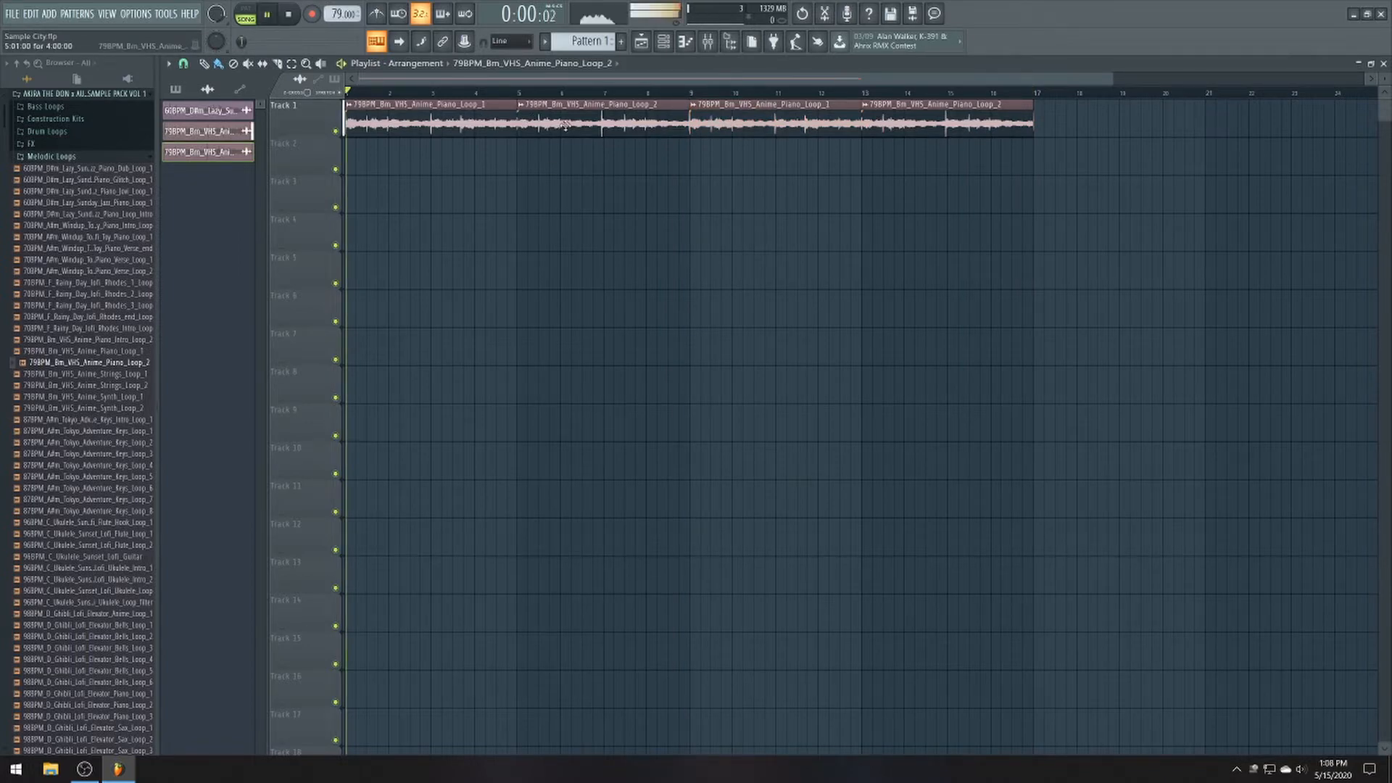
key(space)
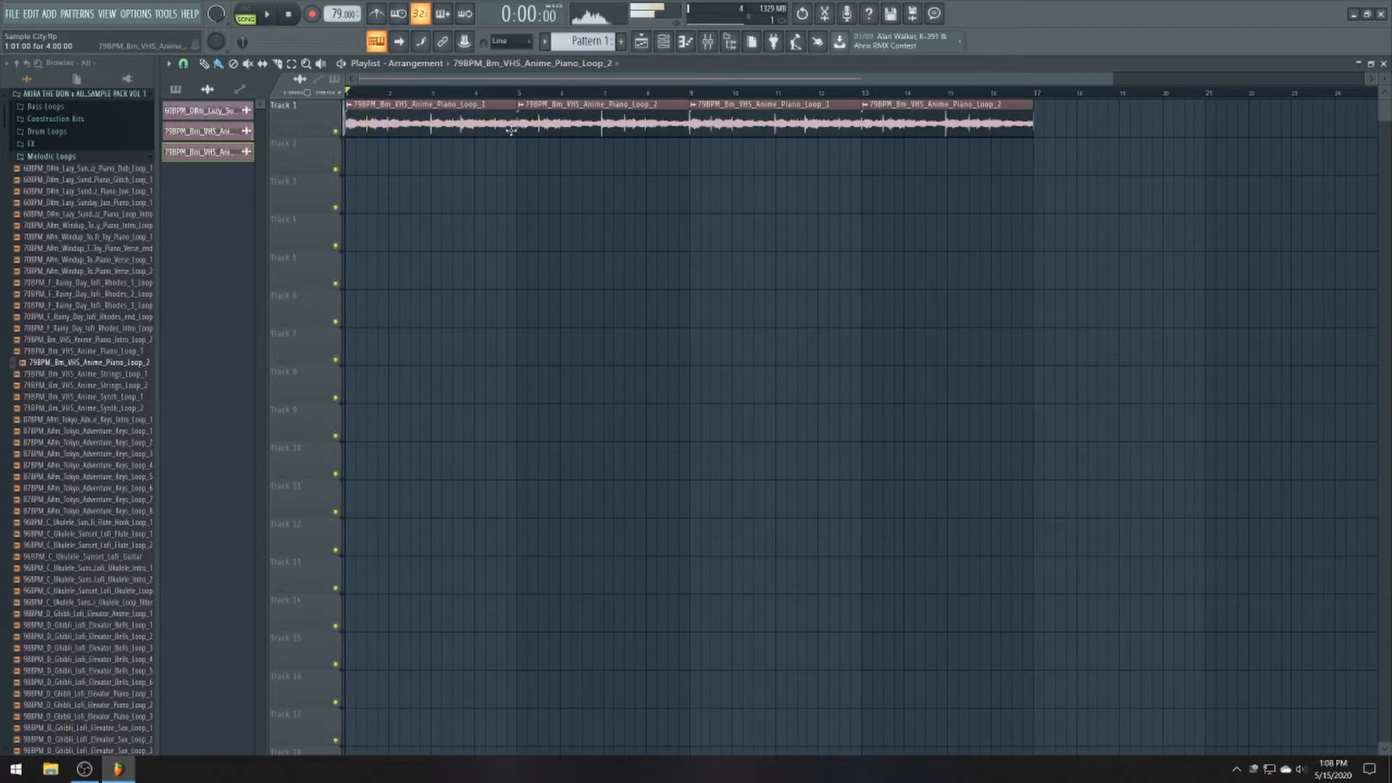
double_click(509, 122)
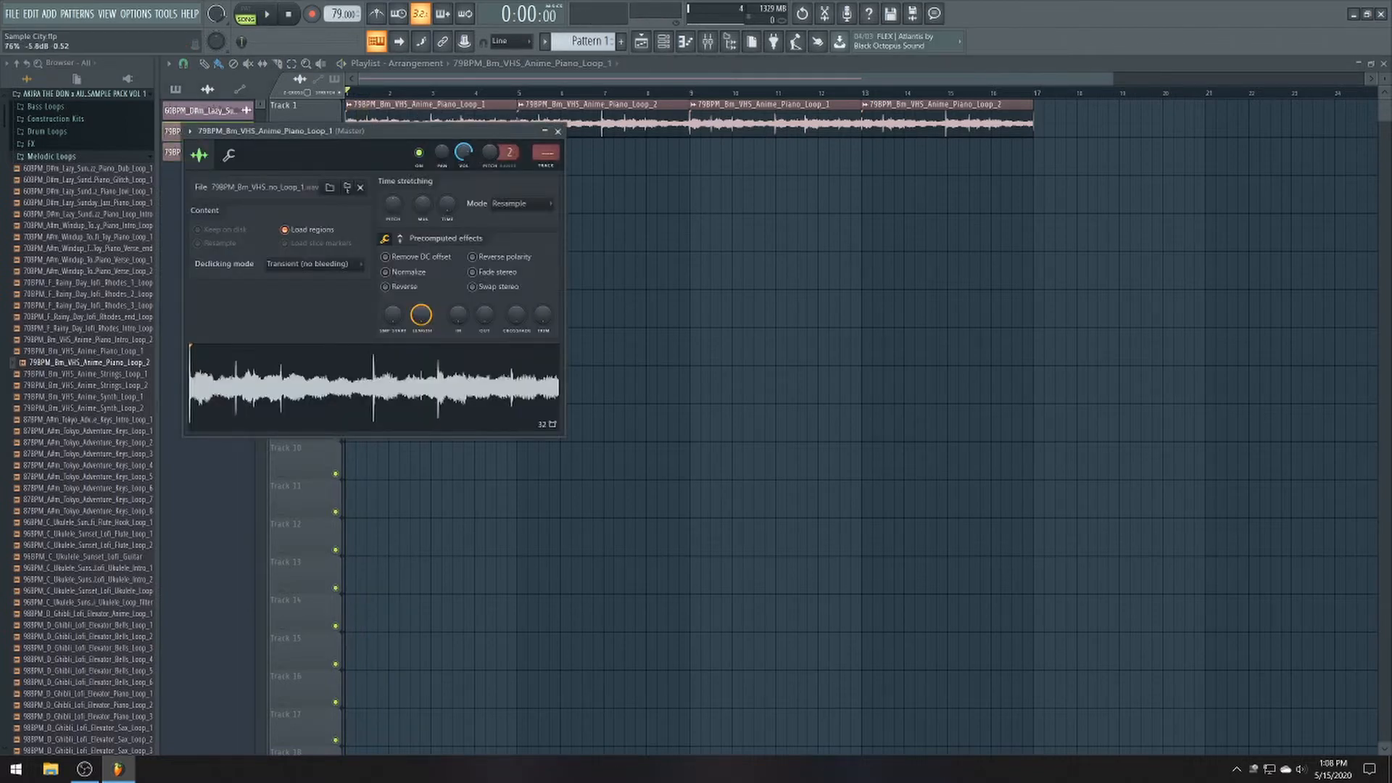
double_click(588, 118)
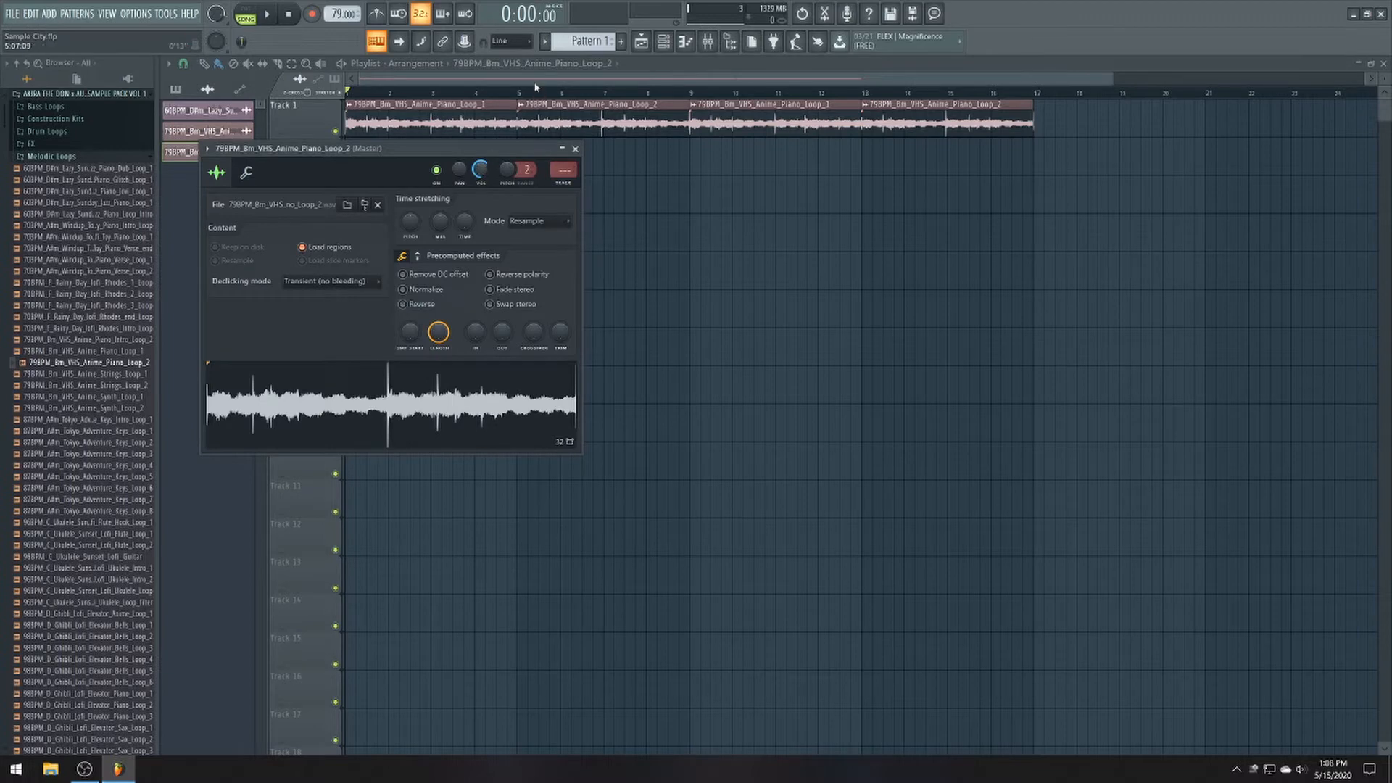
click(576, 149)
- Play the song from the start and check the transition from Piano Loop 1 to Piano Loop 2 at bar 5
key(space)
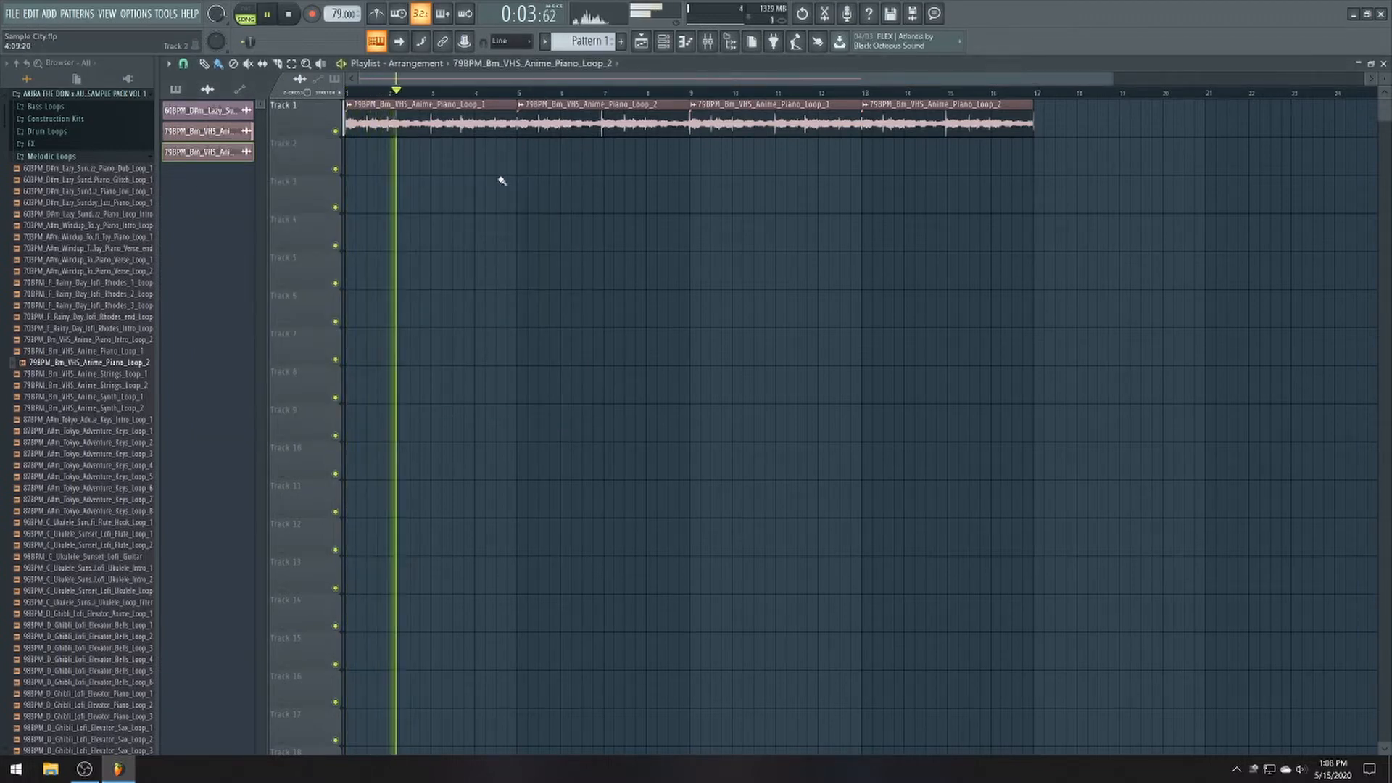
scroll(508, 153, up, 4)
scroll(611, 112, down, 2)
mouse_move(570, 81)
mouse_down()
mouse_move(524, 83)
mouse_move(553, 81)
mouse_up()
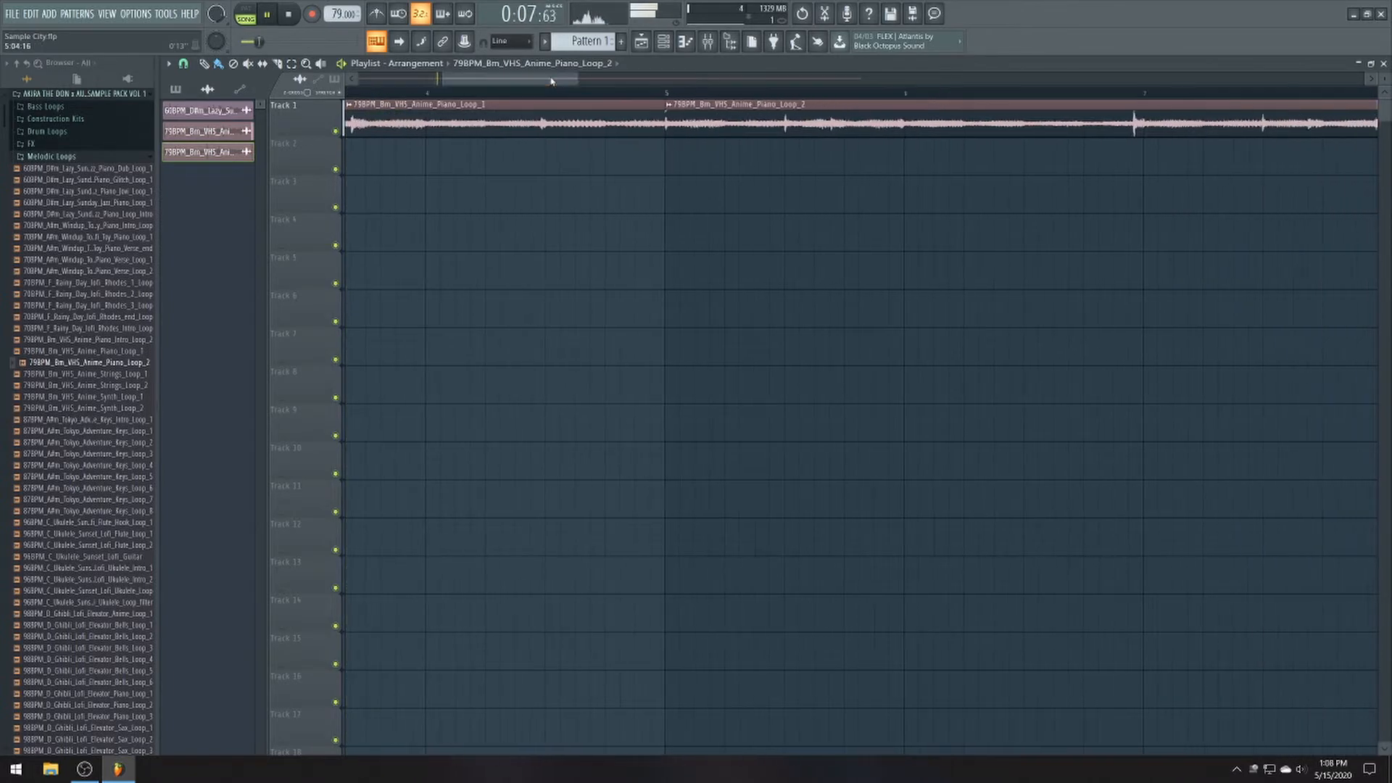
scroll(704, 147, up, 1)
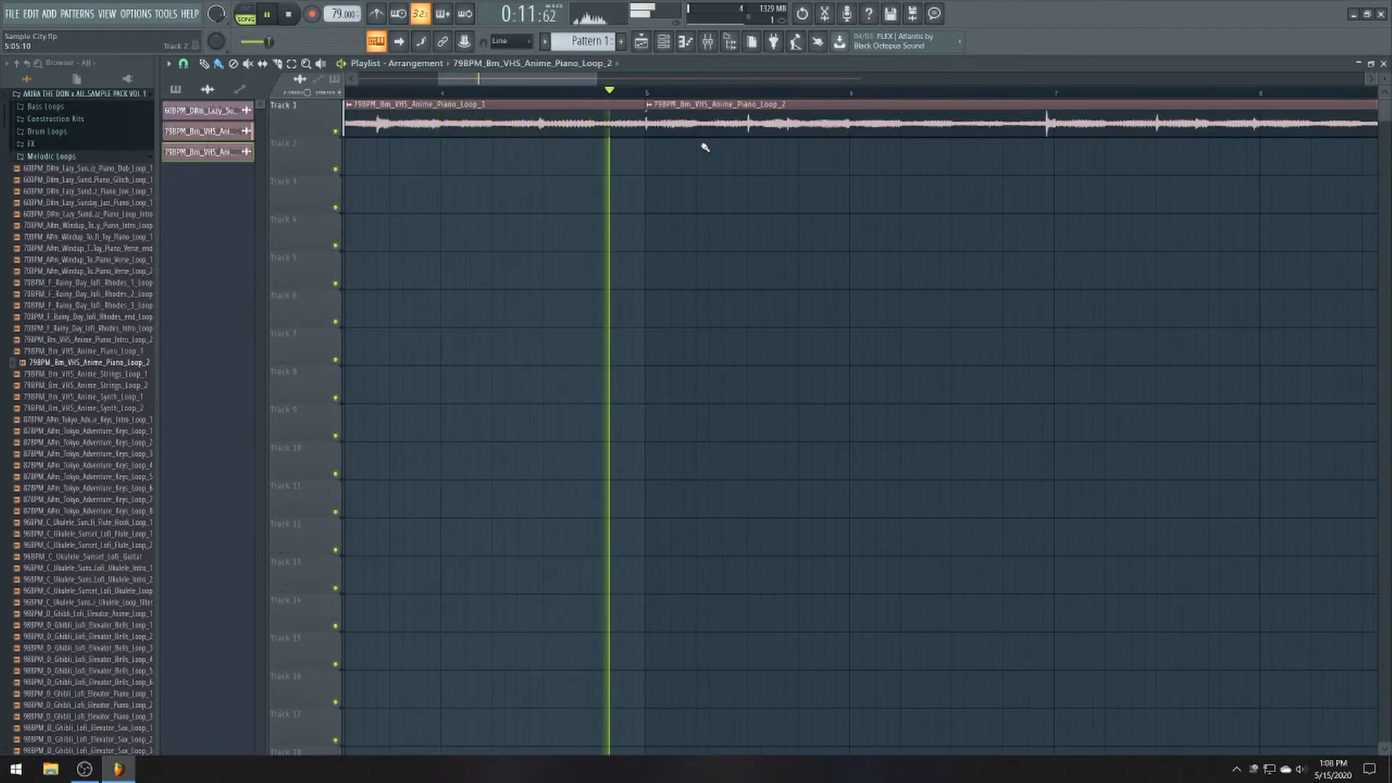
scroll(696, 149, down, 4)
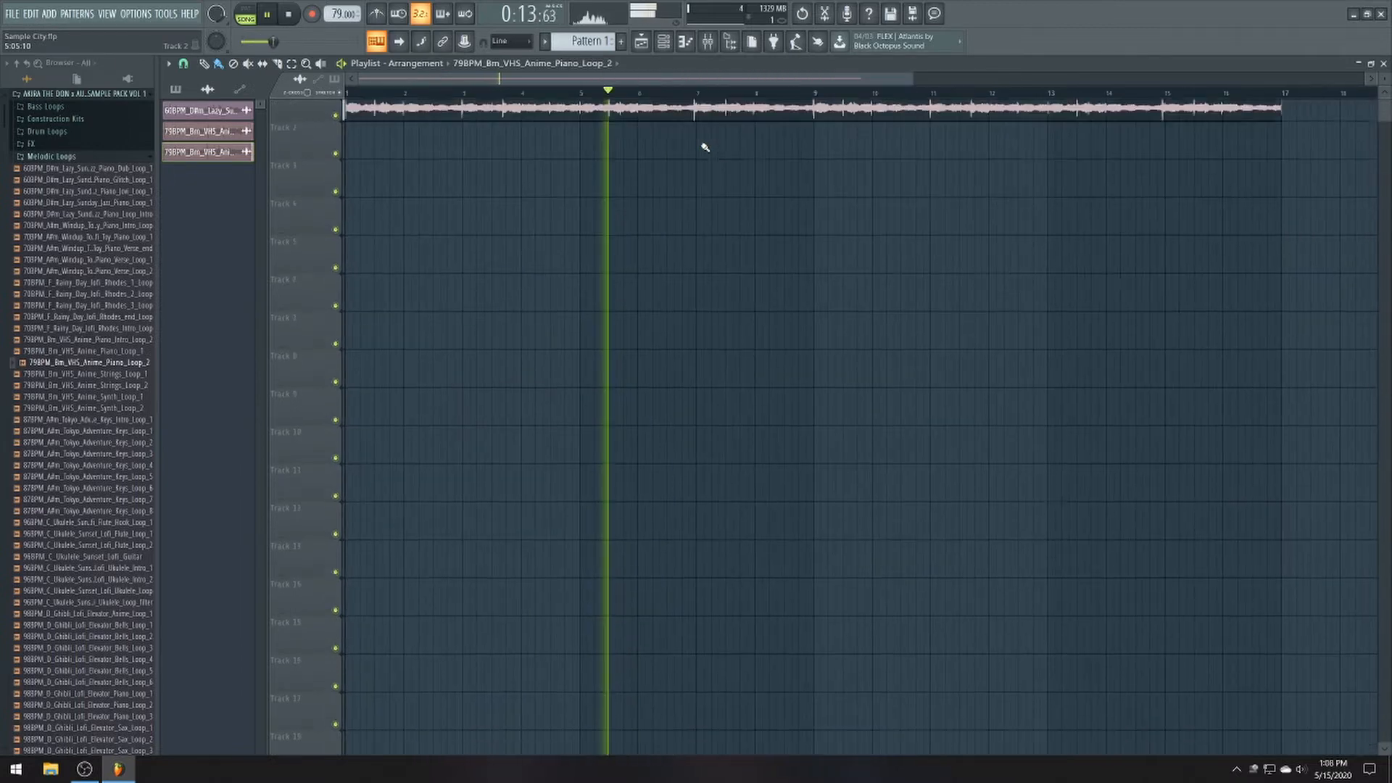
key(space)
scroll(660, 171, down, 1)
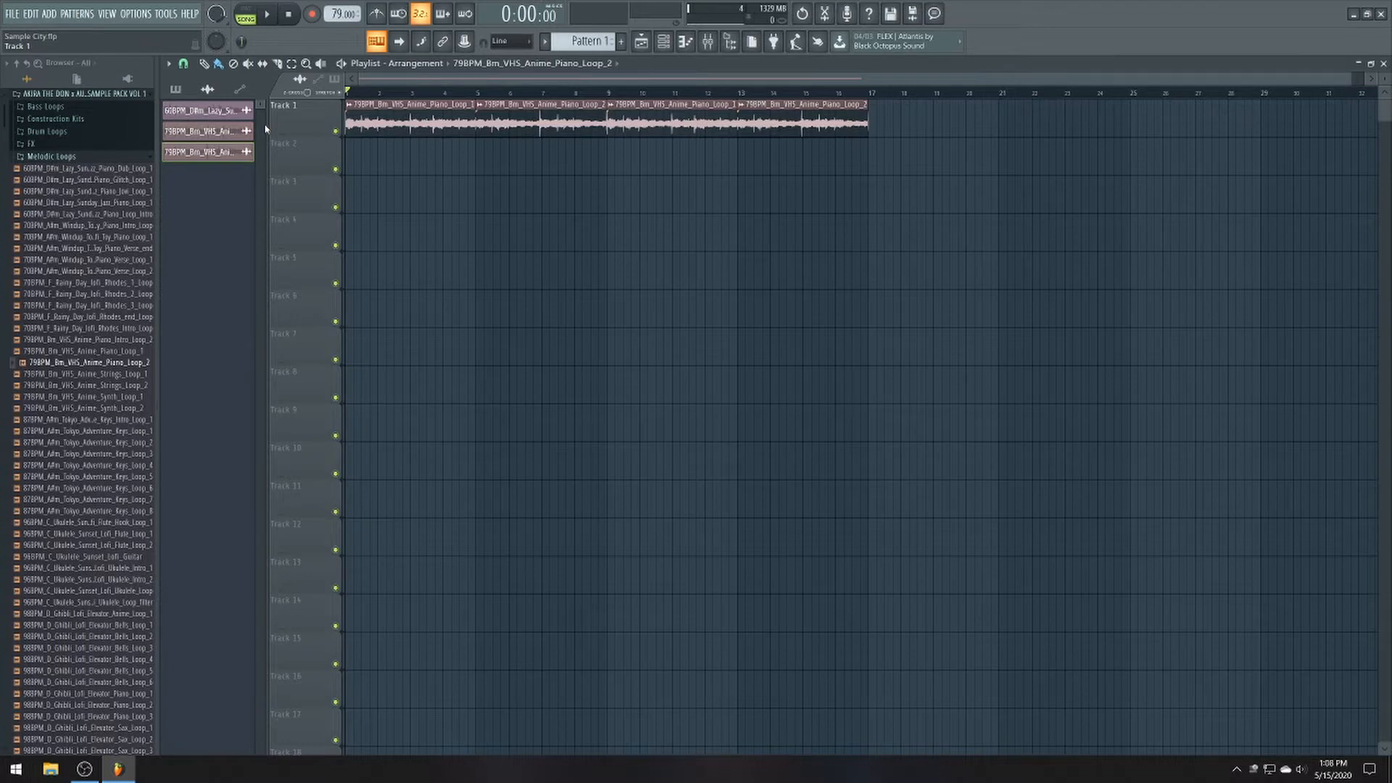
- Preview the 79 BPM VHS Anime crash, full drum, kick and snare loops in the Drum Loops folder
click(84, 159)
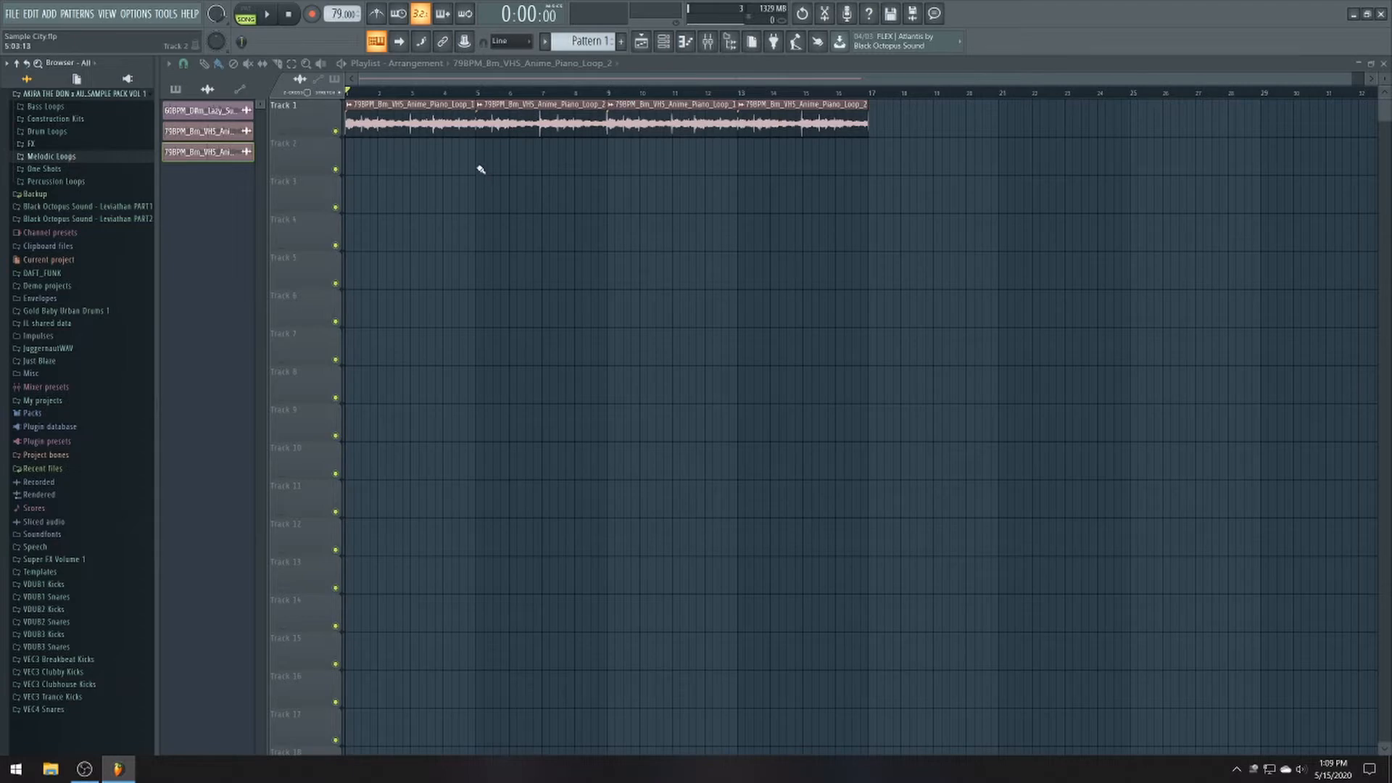
scroll(401, 136, up, 4)
drag(466, 78, 422, 81)
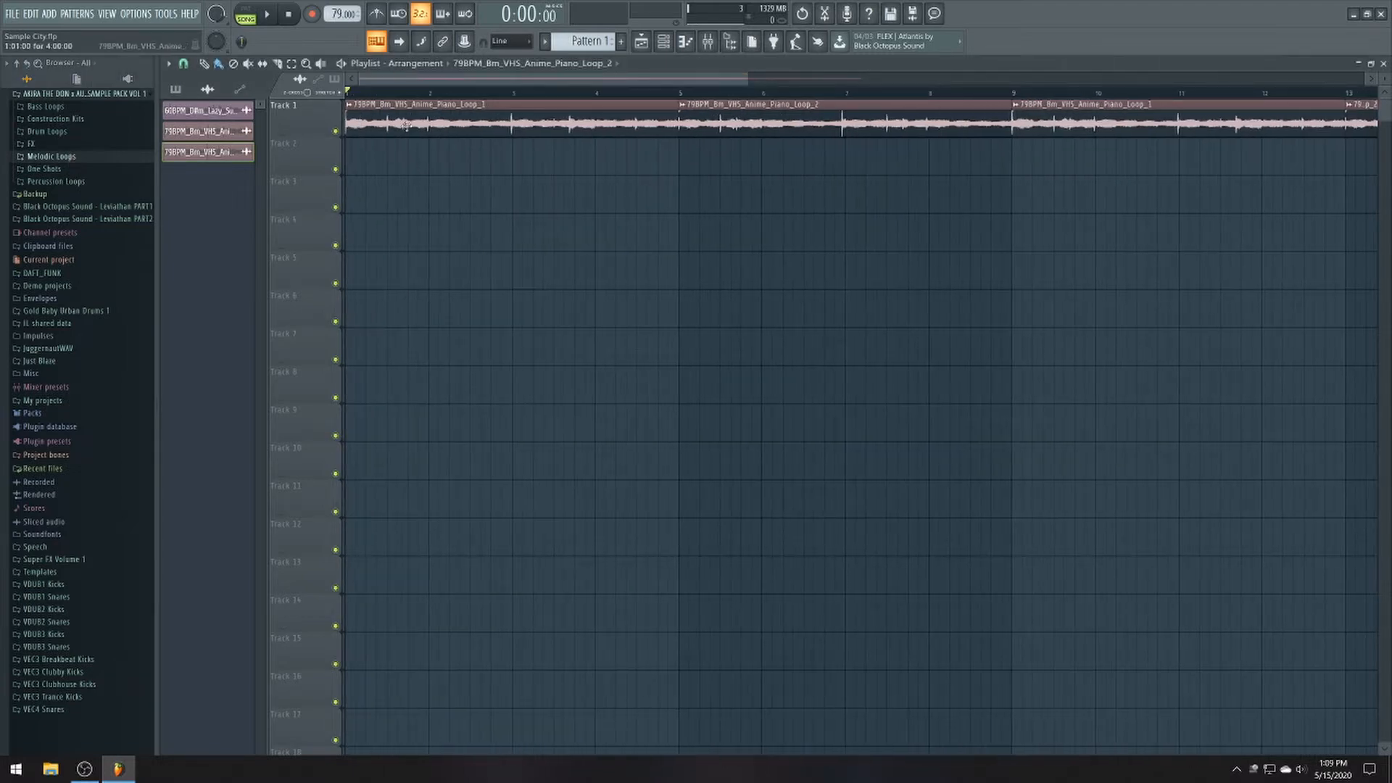
click(84, 132)
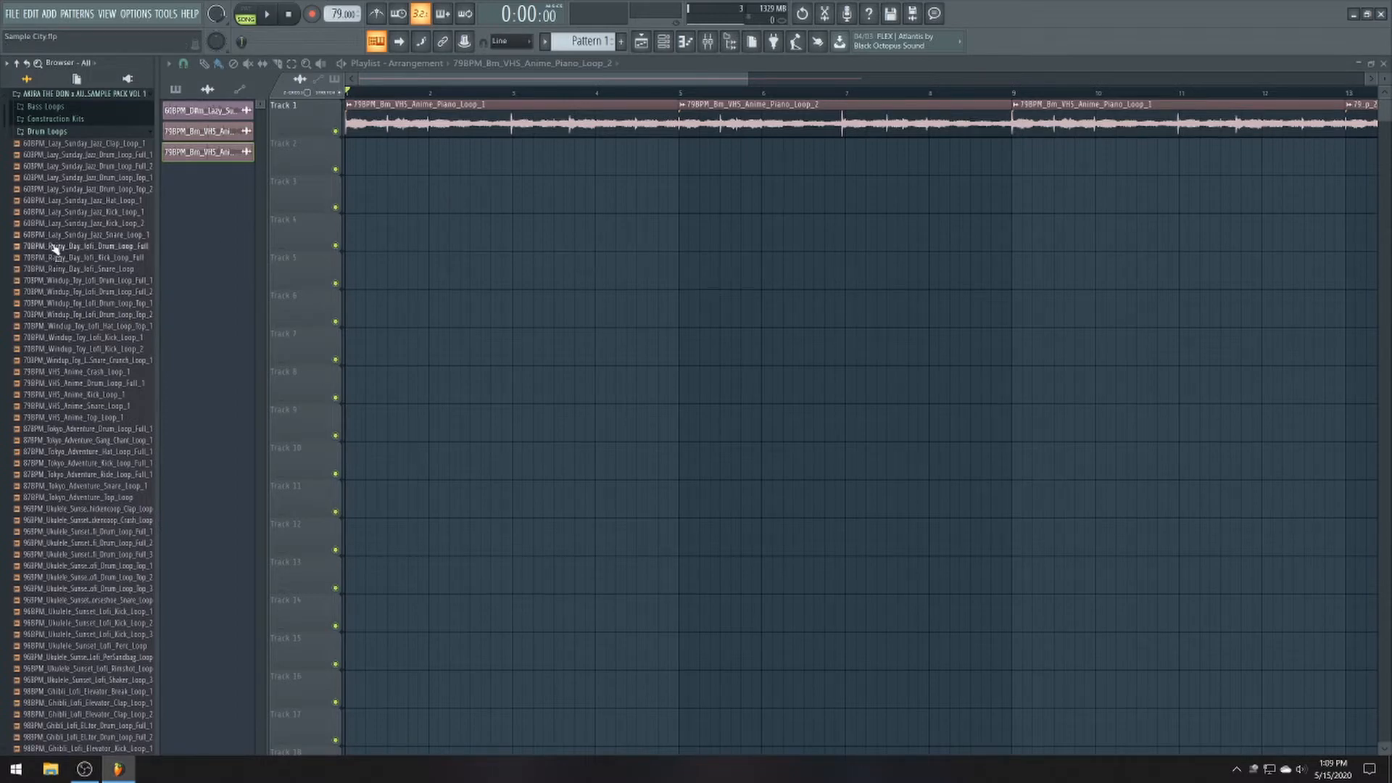
click(62, 372)
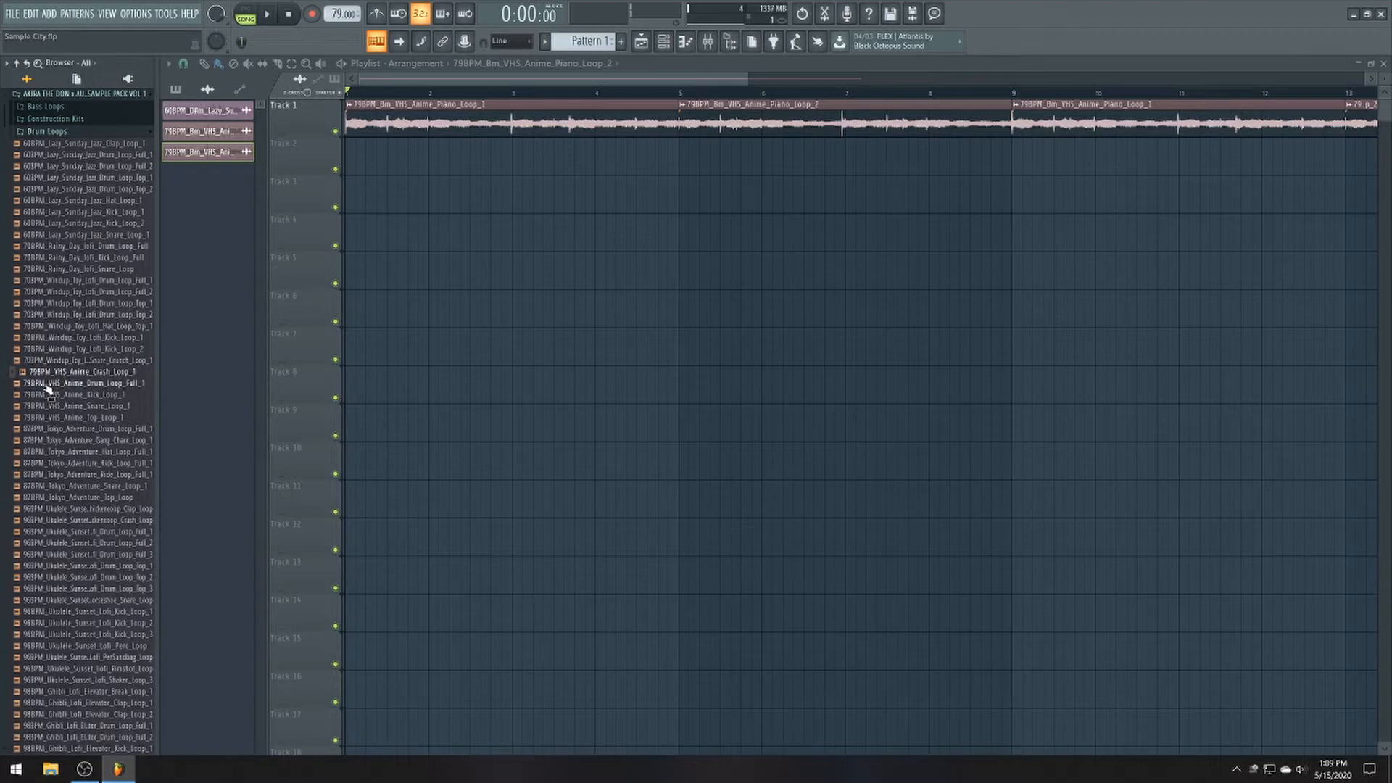
click(48, 384)
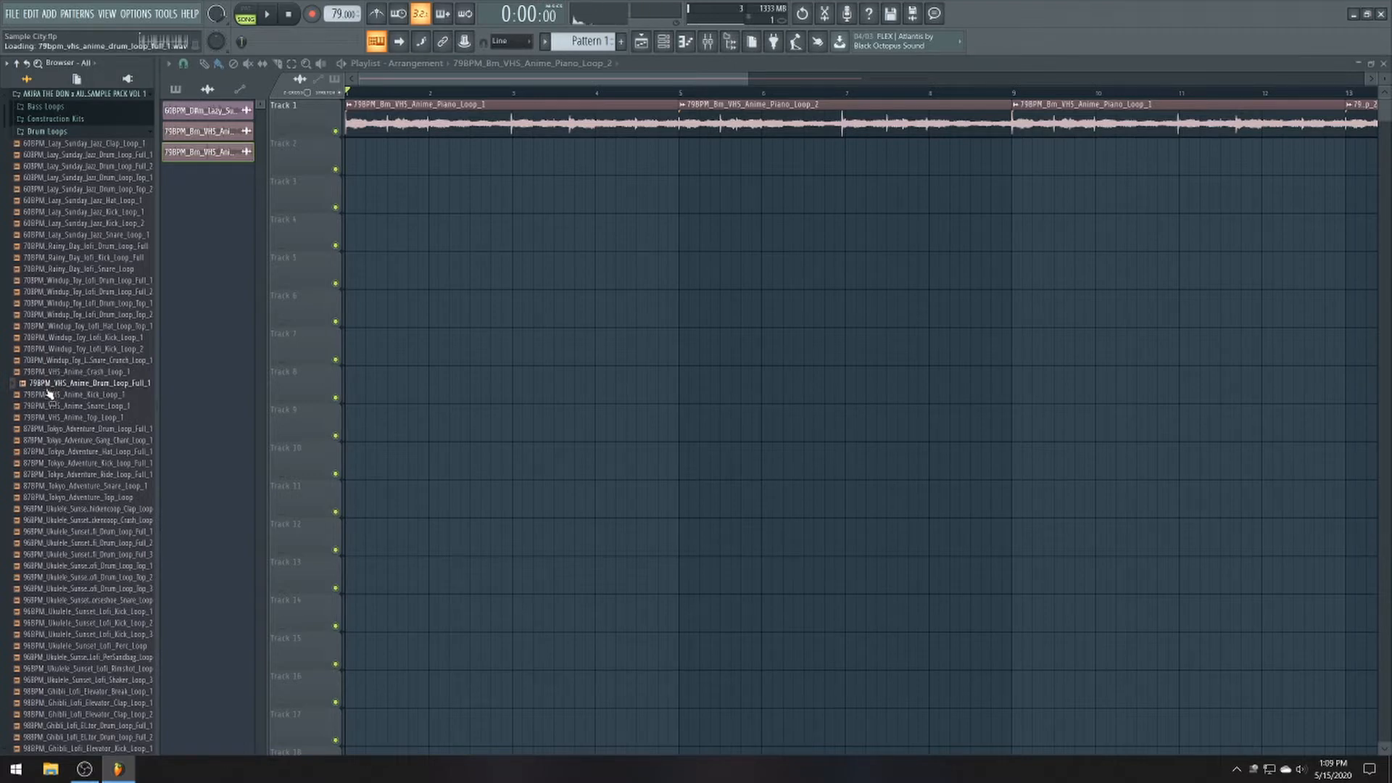
click(48, 395)
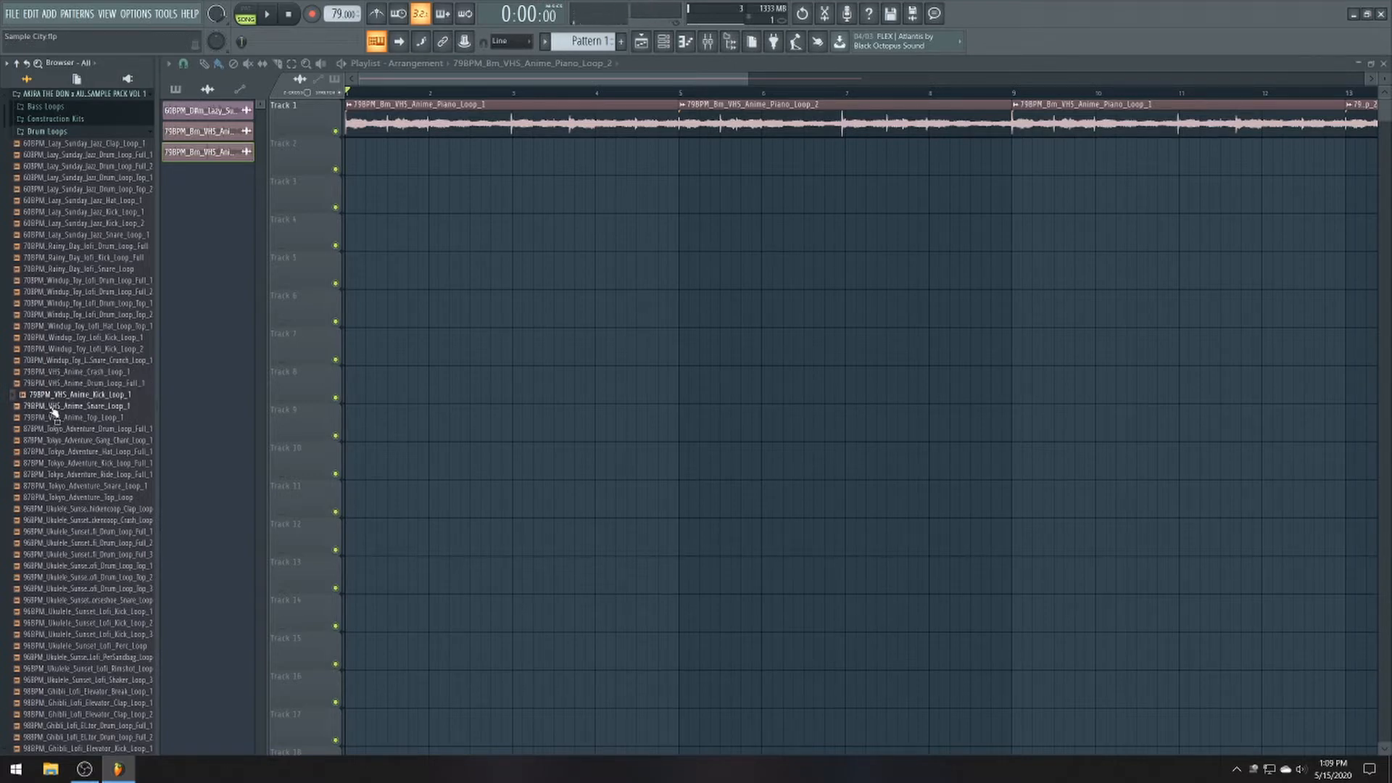
click(54, 408)
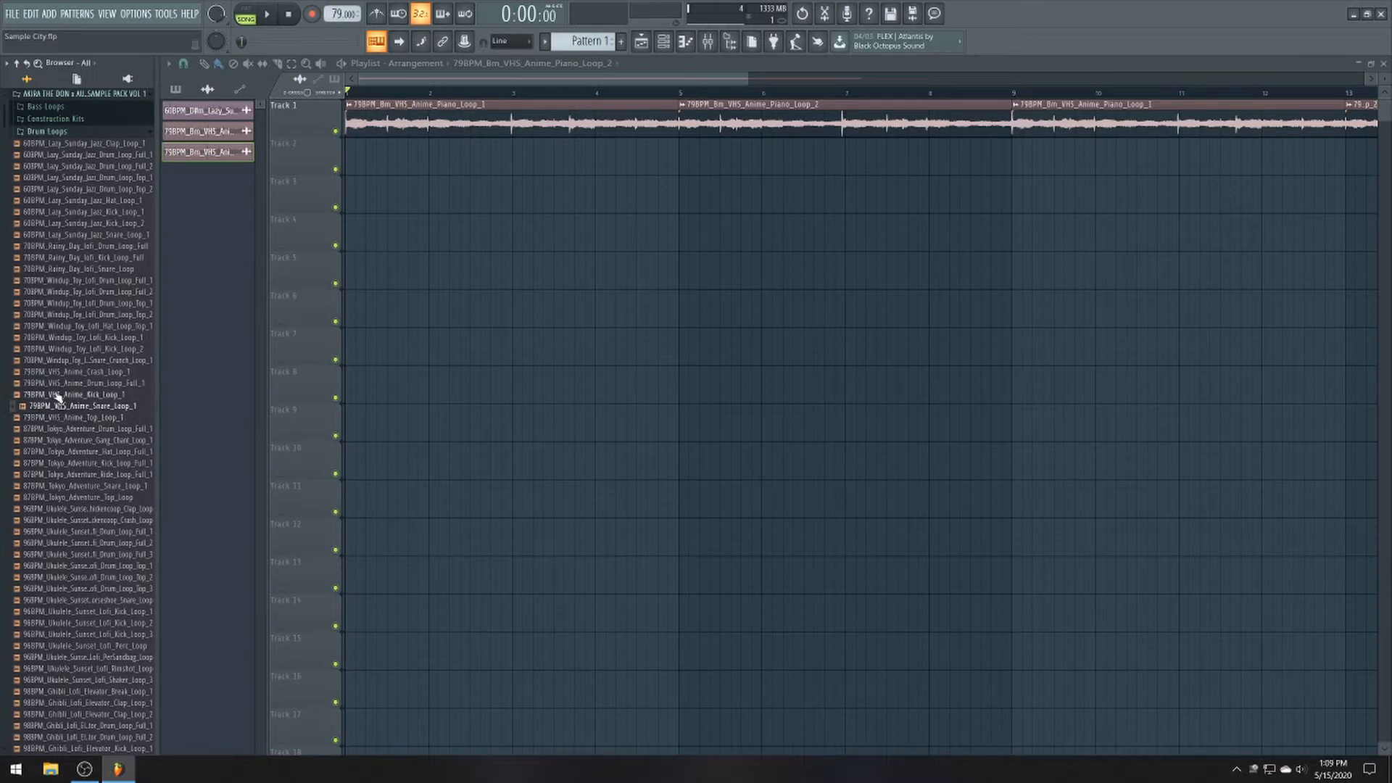
click(53, 386)
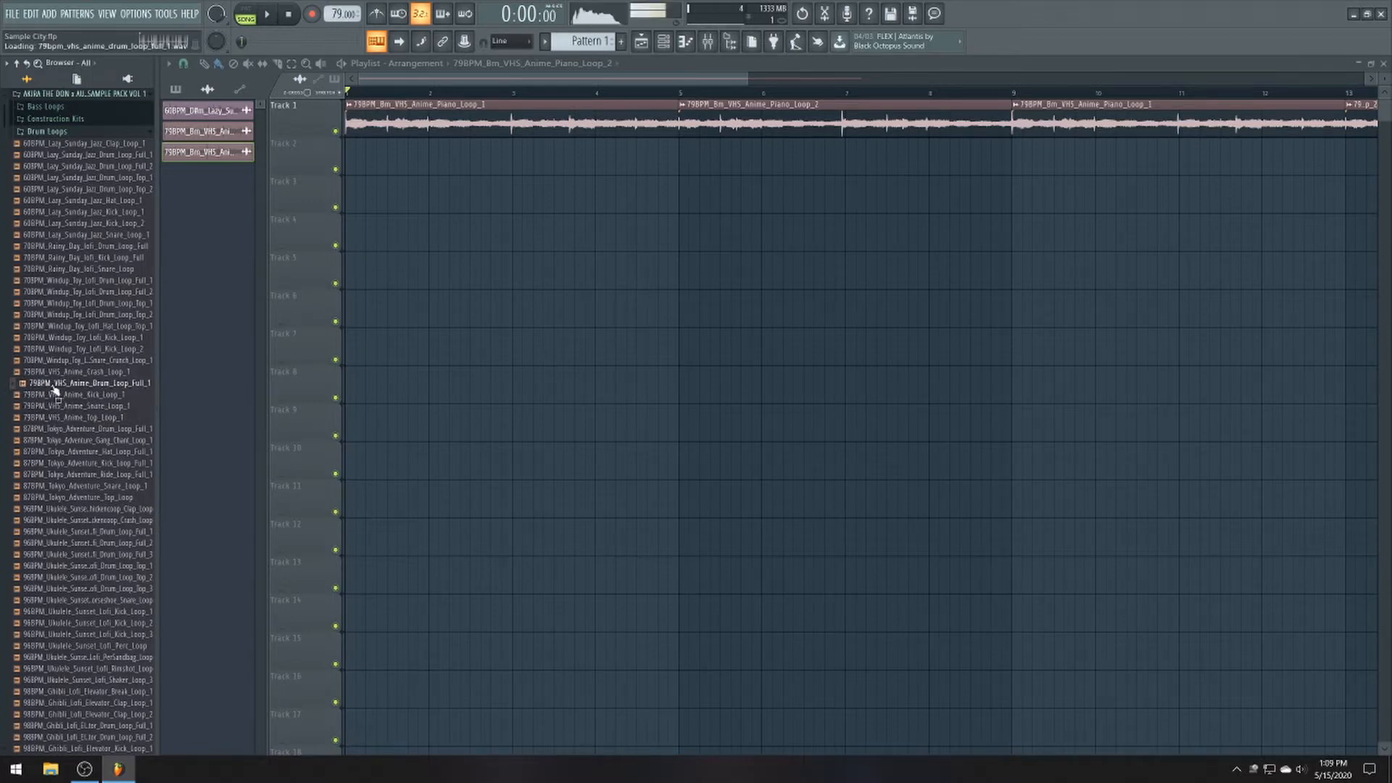
- Place 79BPM_VHS_Anime_Drum_Loop_Full_1 at bar 1 of Track 2 and a second copy directly after it at bar 5
drag(55, 389, 346, 152)
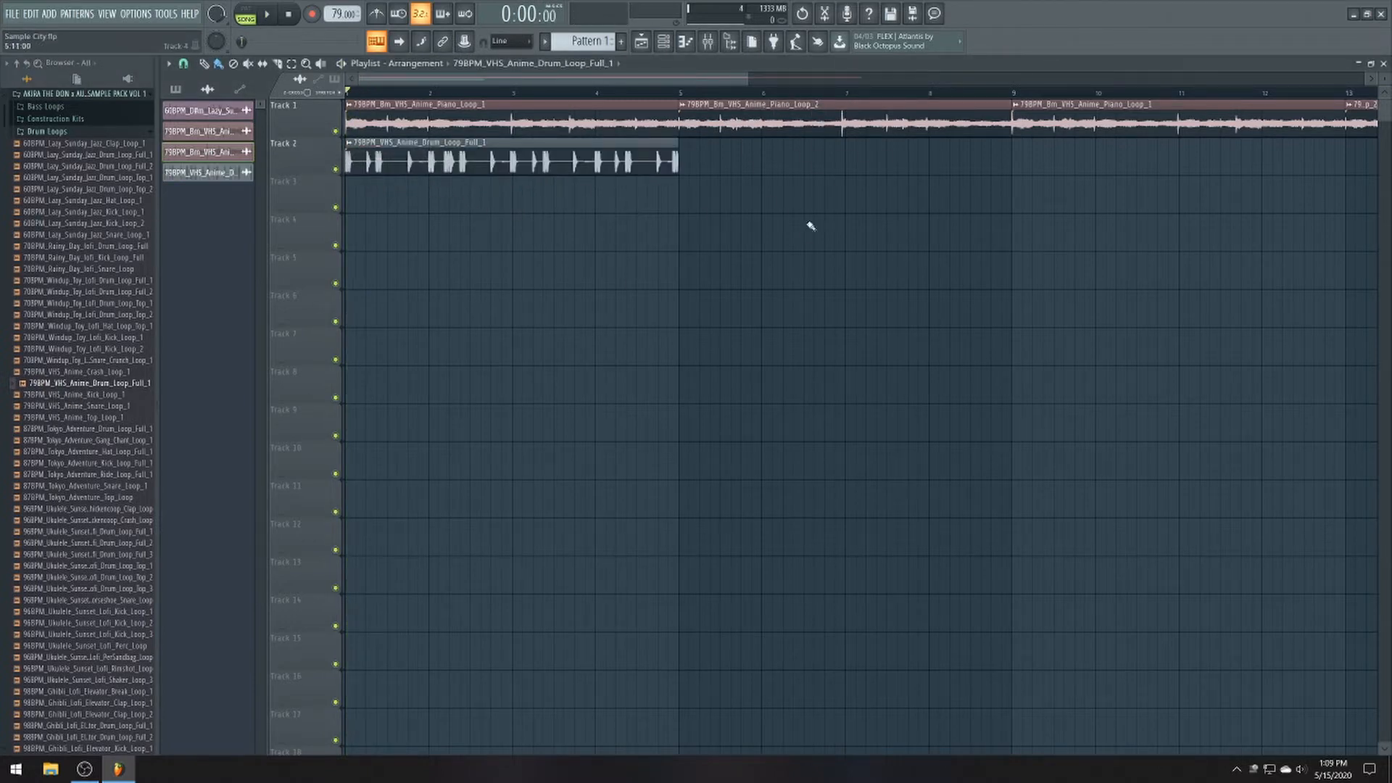
scroll(659, 193, up, 3)
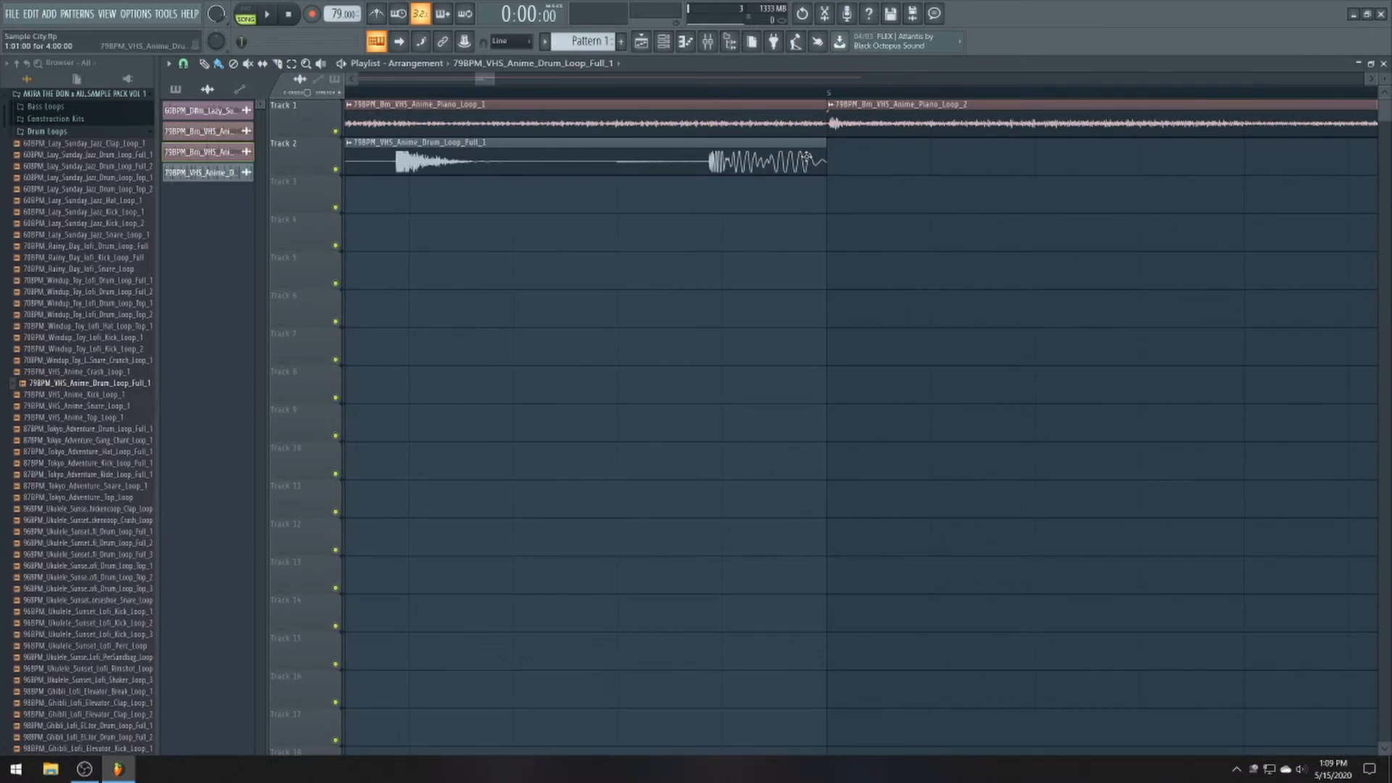
click(861, 157)
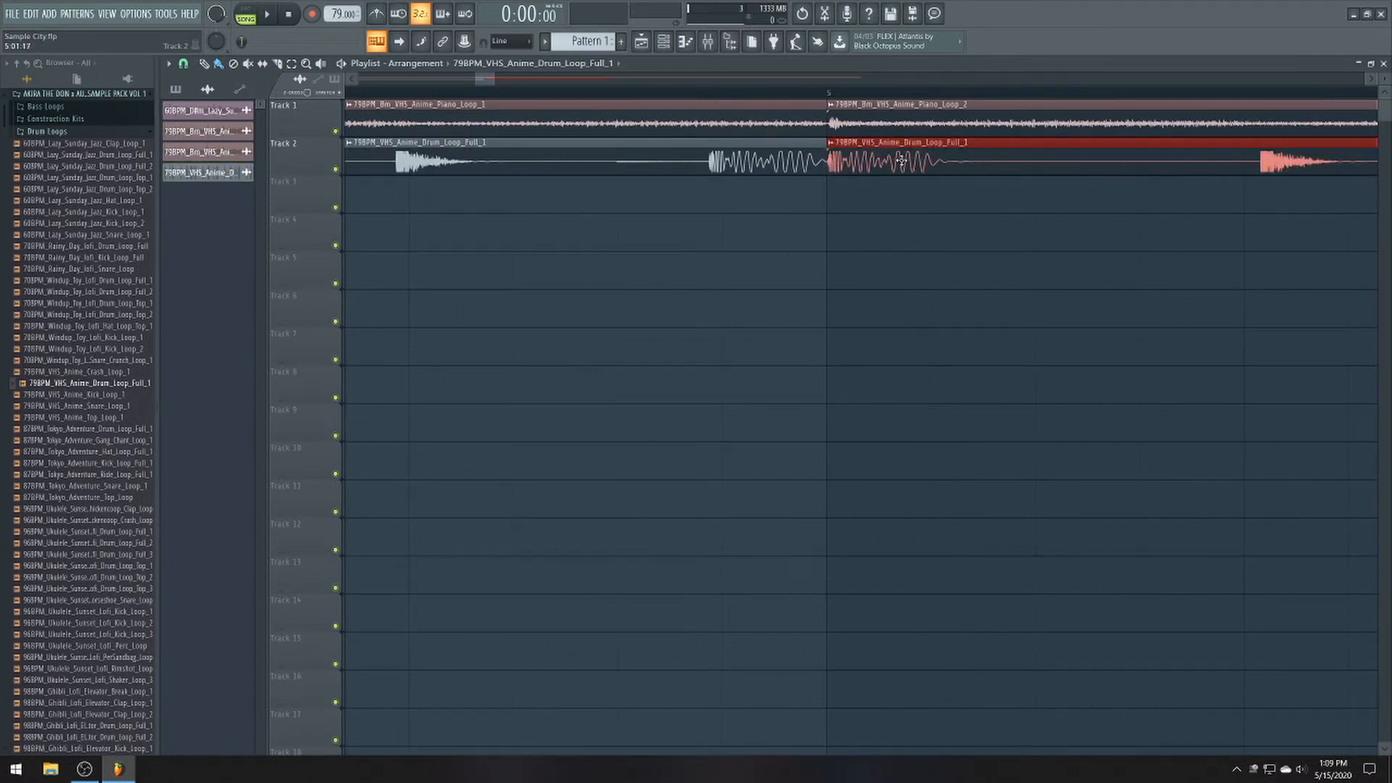
scroll(798, 193, down, 2)
scroll(798, 193, down, 3)
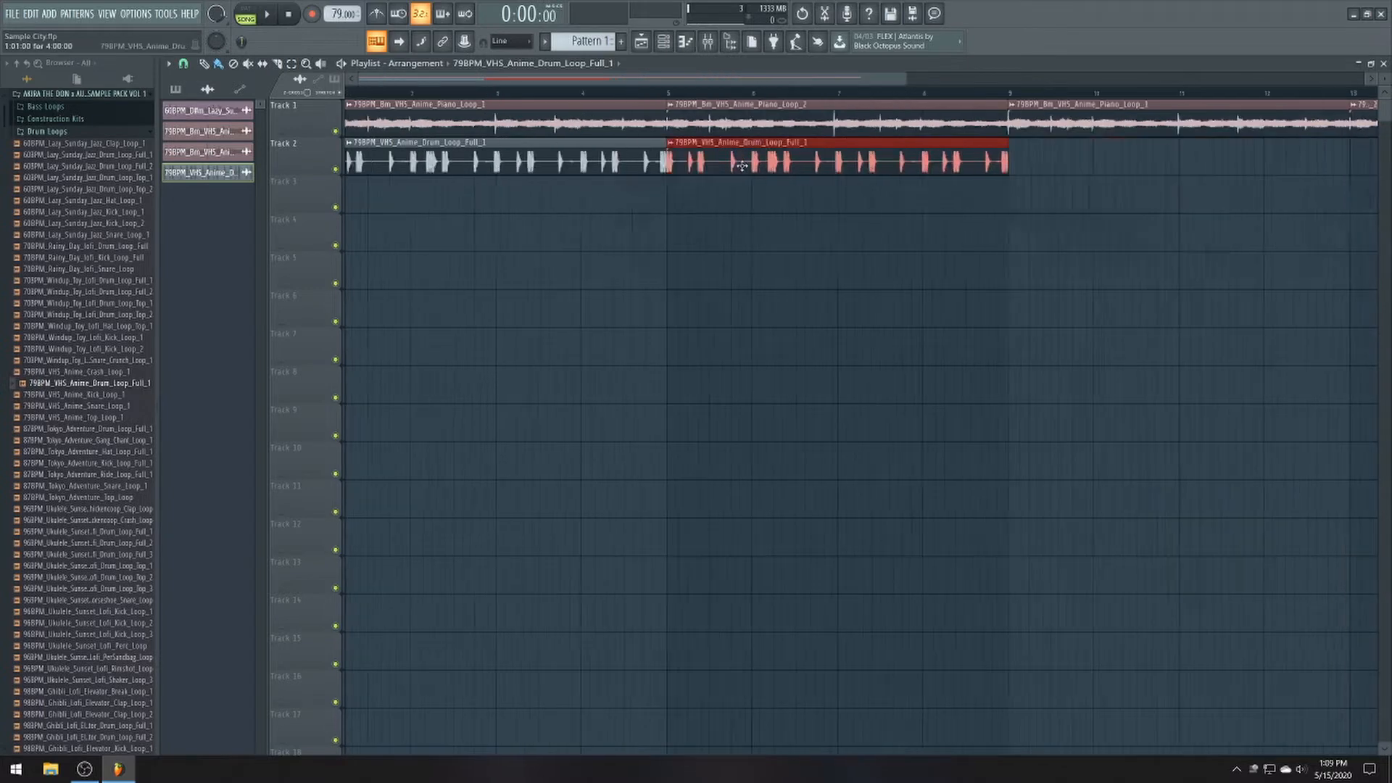
- Lower the channel volume of 79BPM_VHS_Anime_Drum_Loop_Full_1 while the arrangement plays
double_click(453, 169)
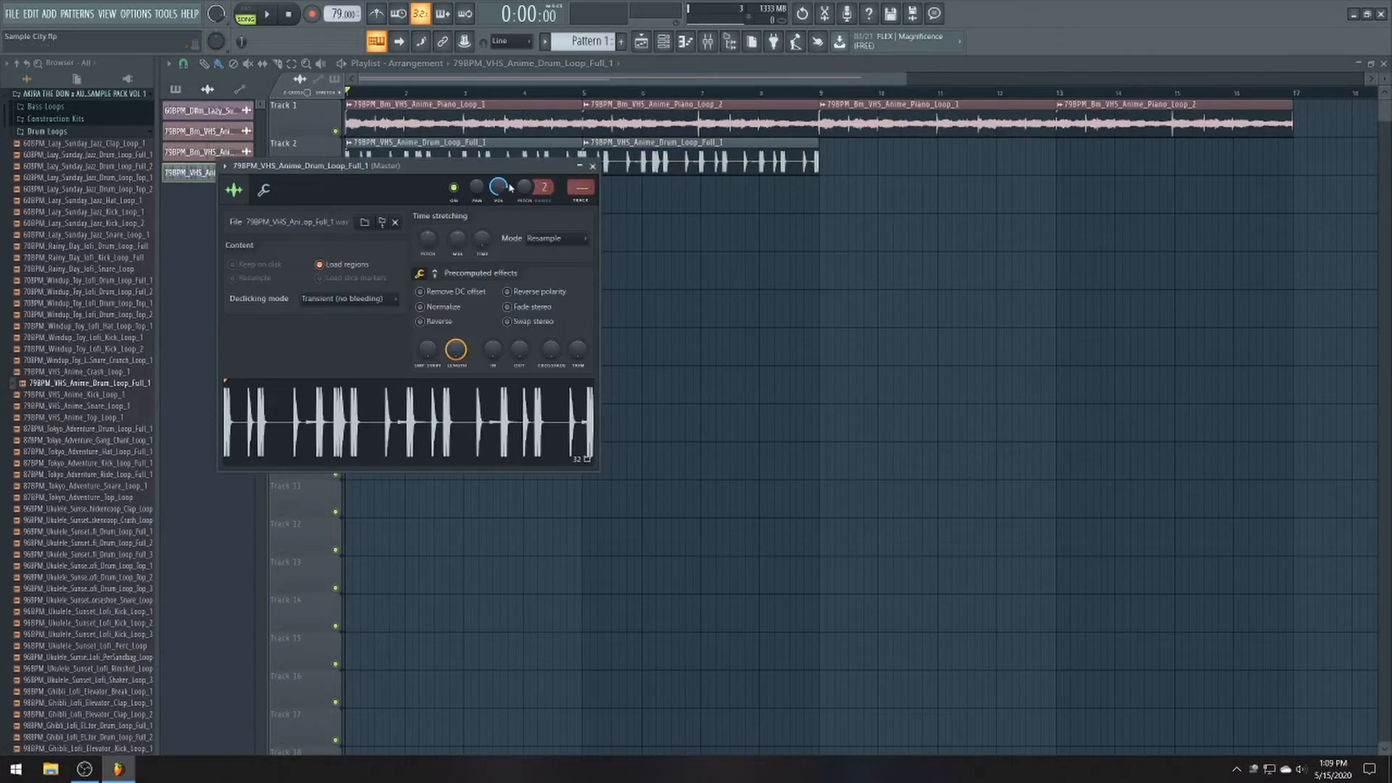
click(592, 167)
key(space)
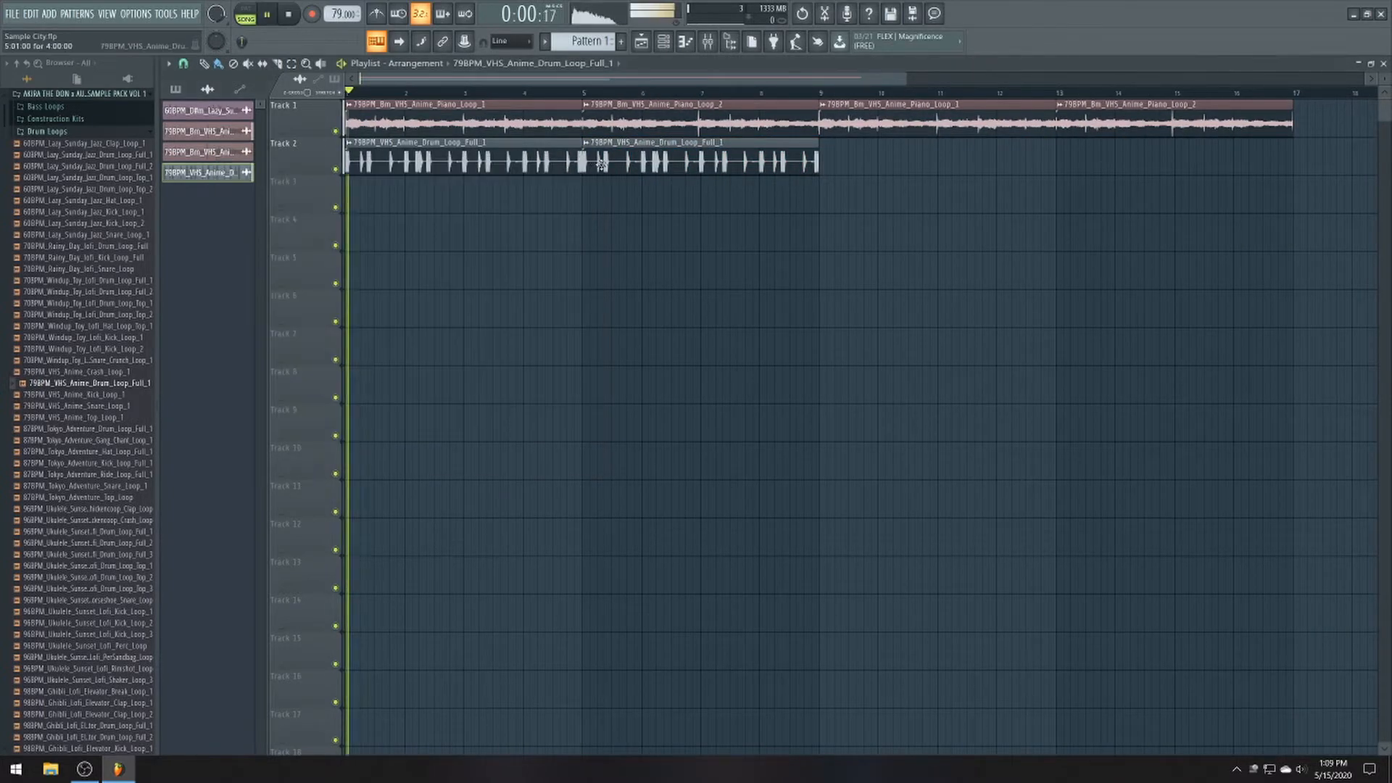
double_click(688, 166)
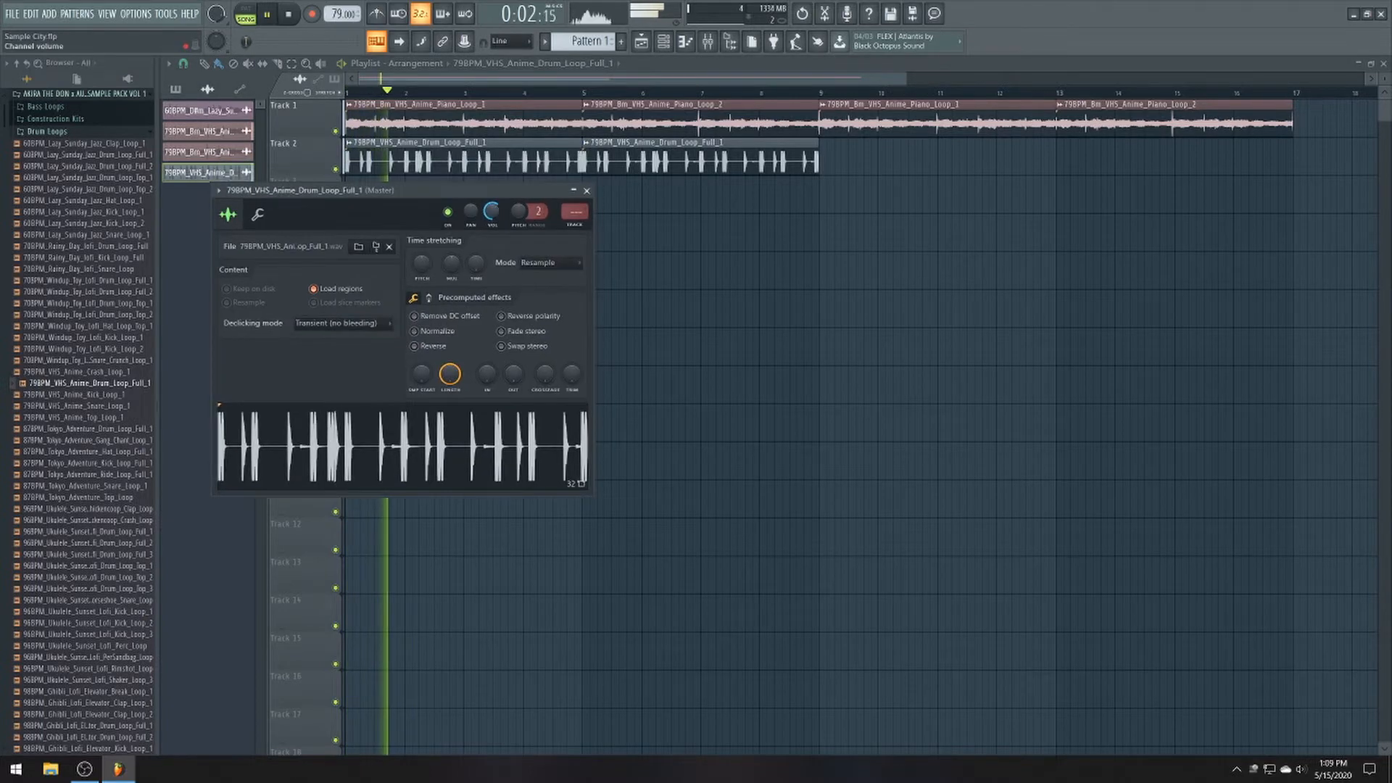
drag(496, 211, 496, 231)
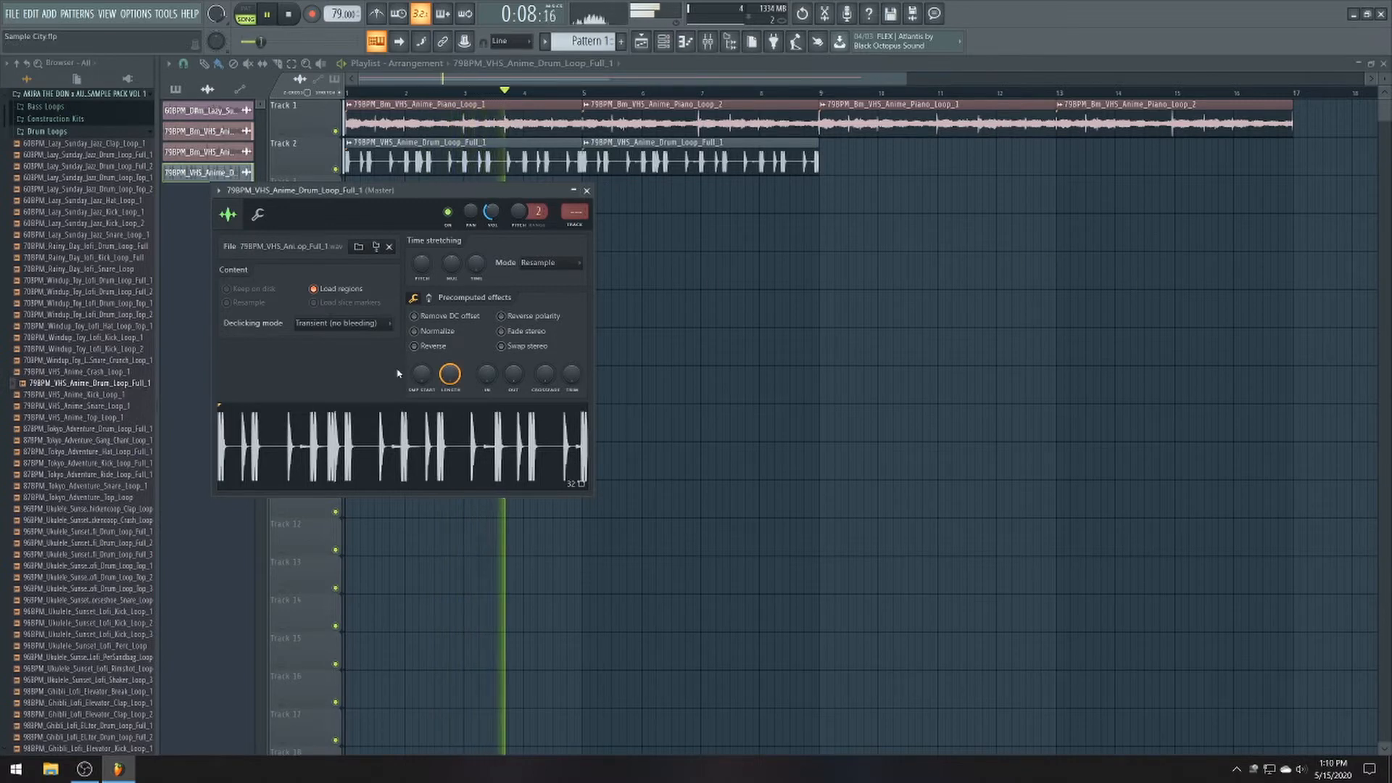
click(586, 191)
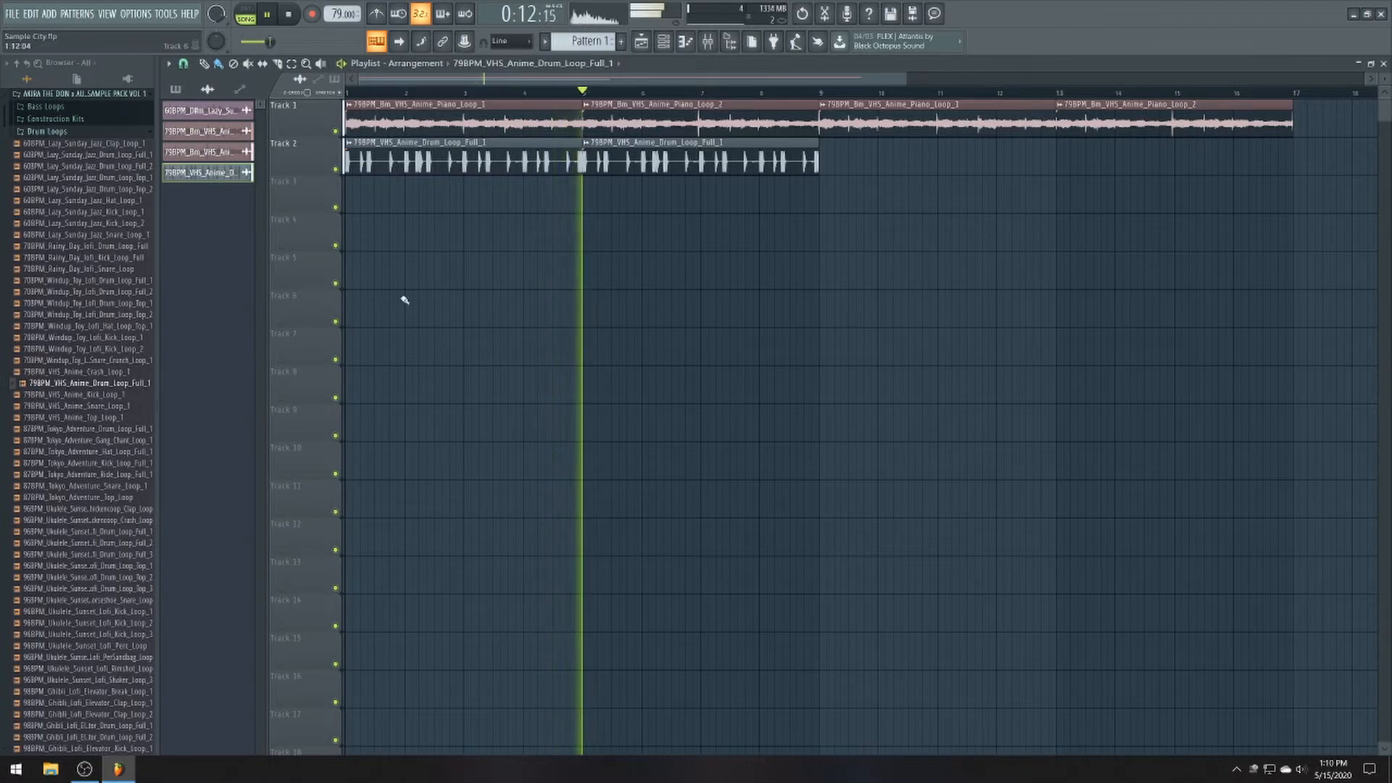
- Add two more copies of the full drum loop on Track 2 at bars 9 and 13, and stop playback
click(827, 161)
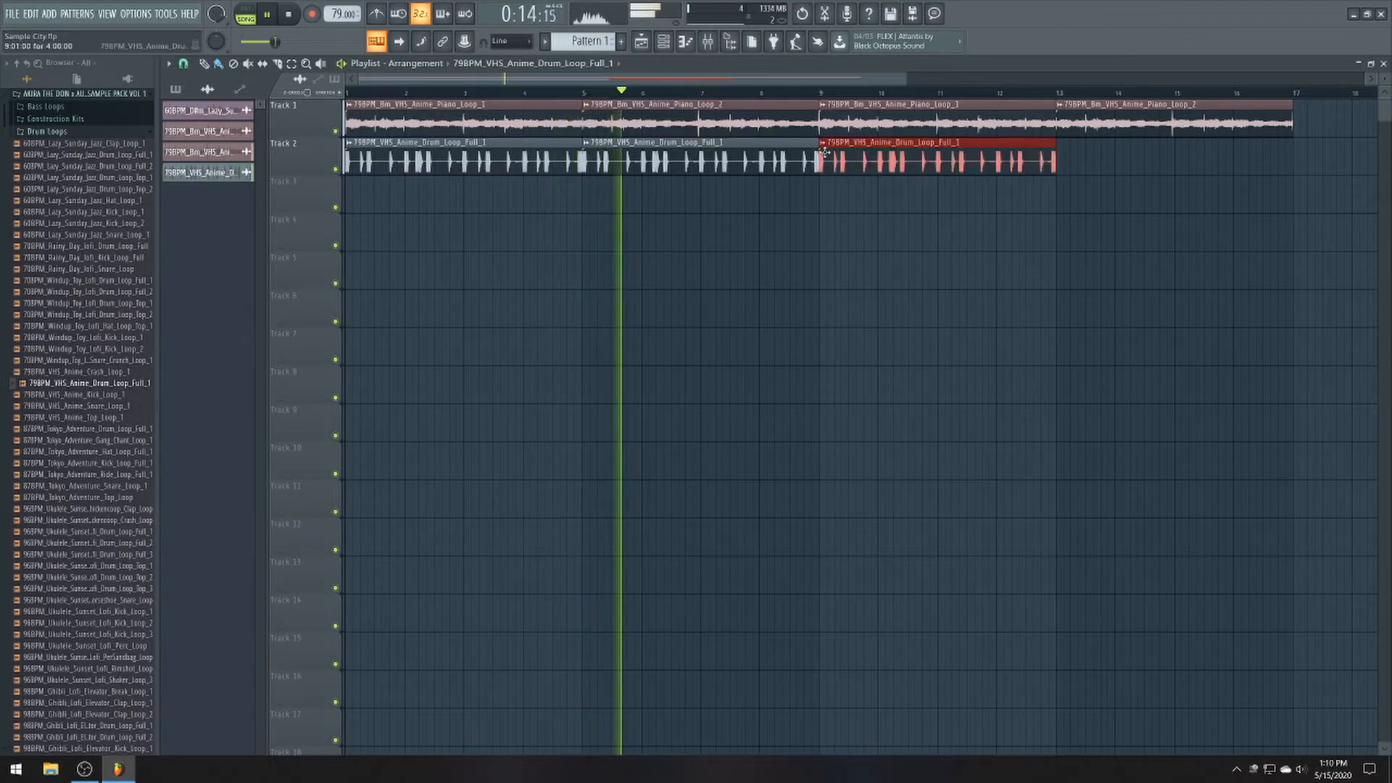
click(1065, 162)
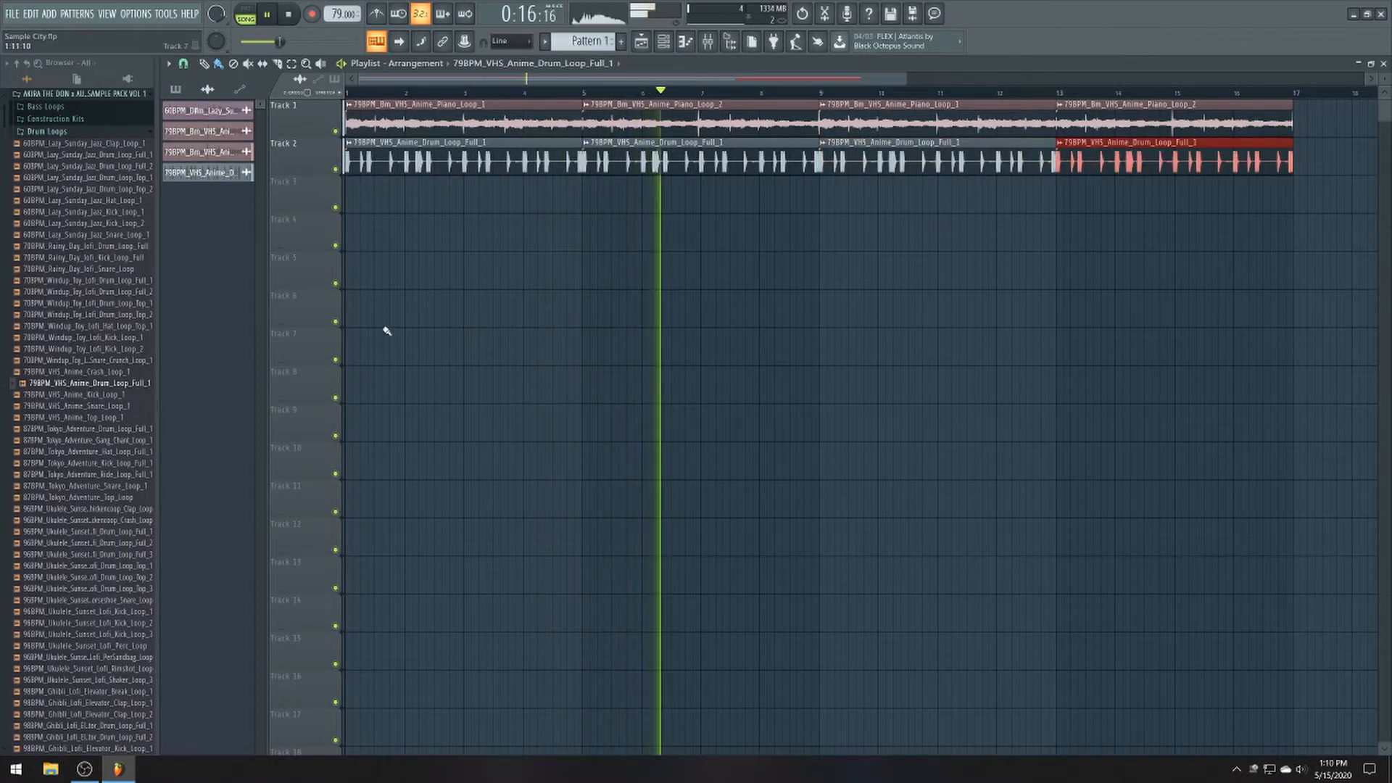
key(space)
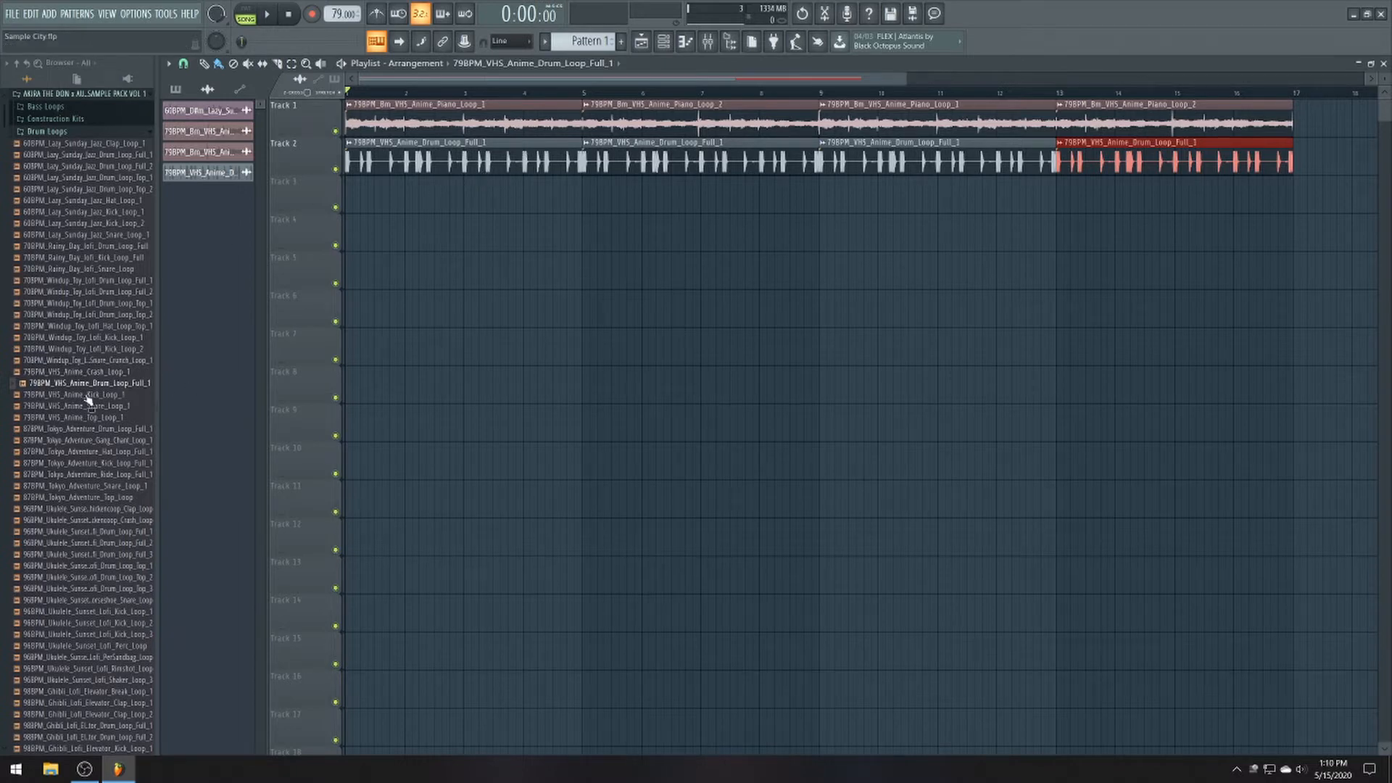
- Preview 79BPM_VHS_Anime_PercLoop_1 from the Percussion Loops folder and place it at bar 1 of Track 3
click(82, 132)
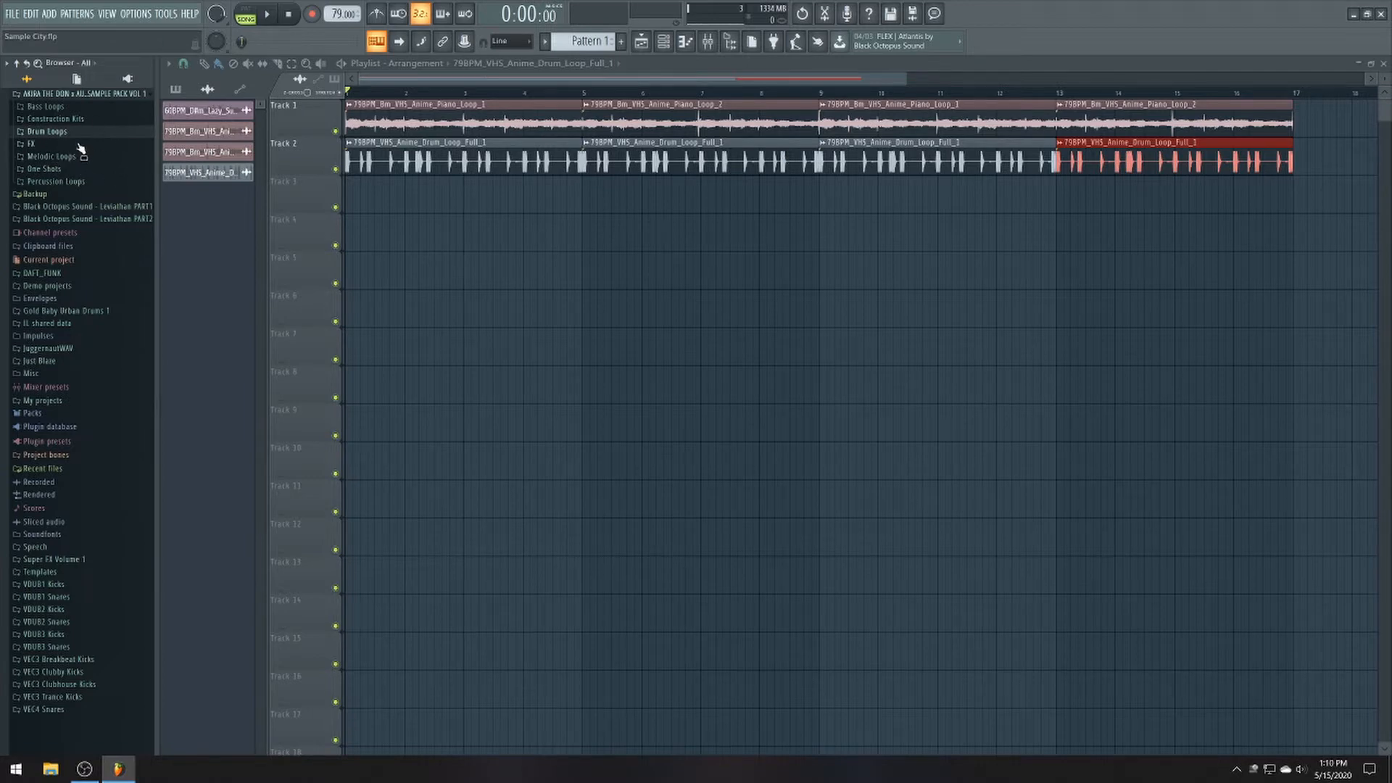
click(73, 182)
click(57, 205)
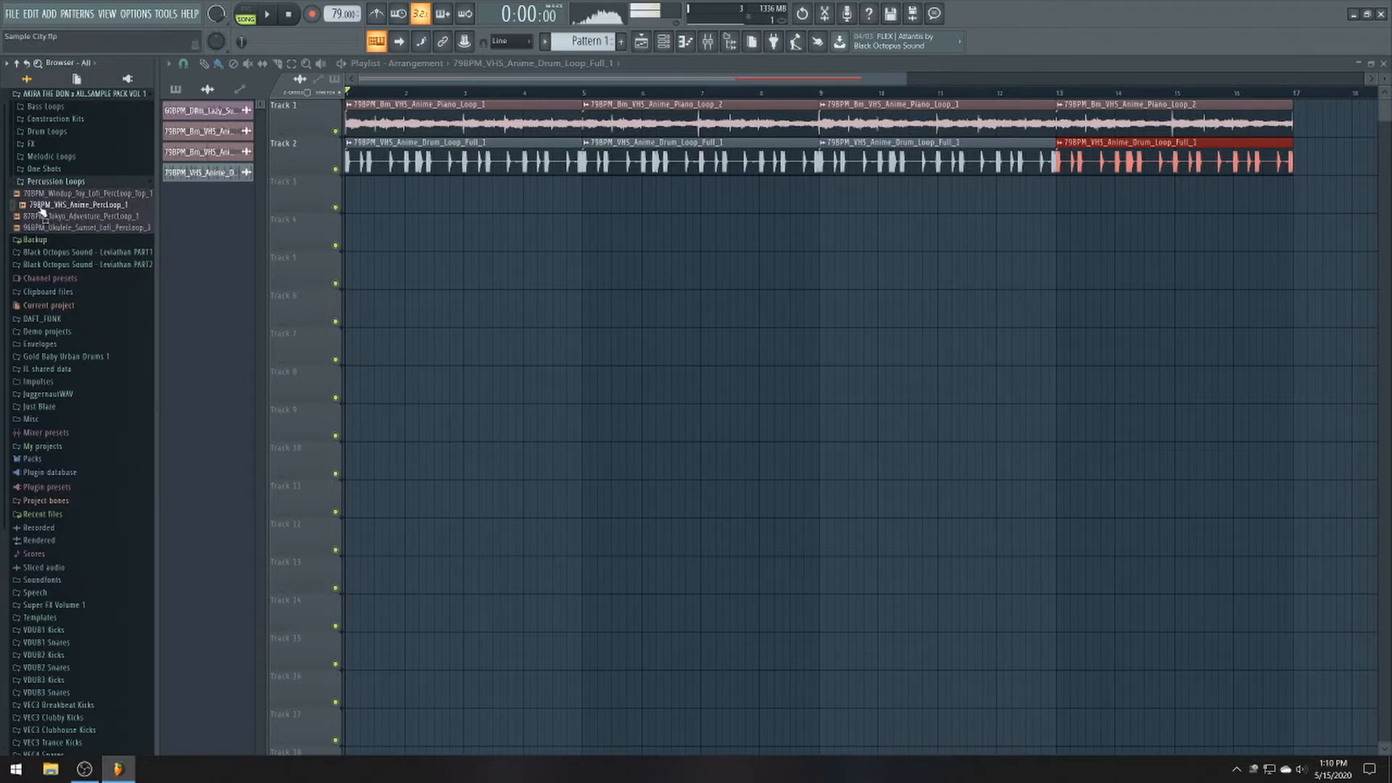
drag(73, 211, 313, 196)
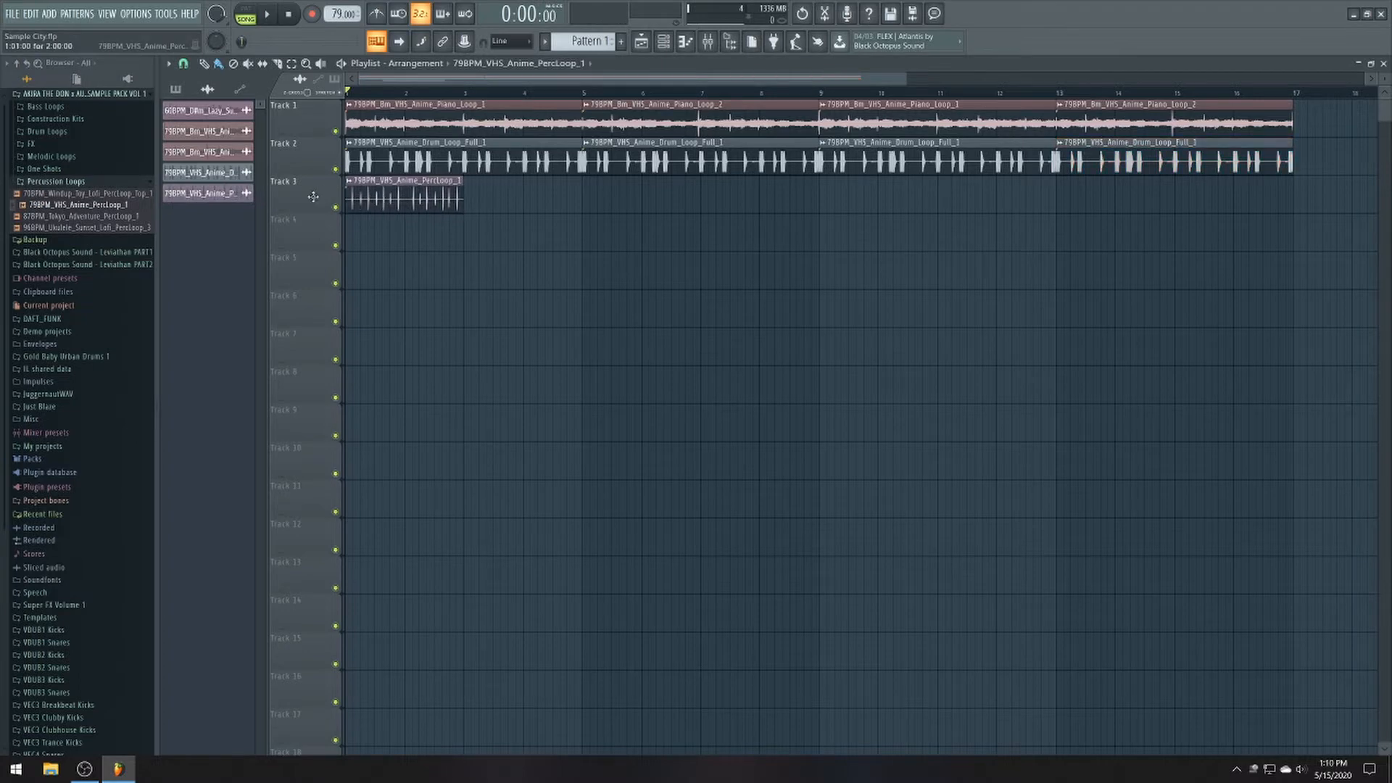
- Add copies of 79BPM_VHS_Anime_PercLoop_1 on Track 3 at bars 3, 5 and 7, and set its channel volume to about 75%
click(470, 193)
click(591, 197)
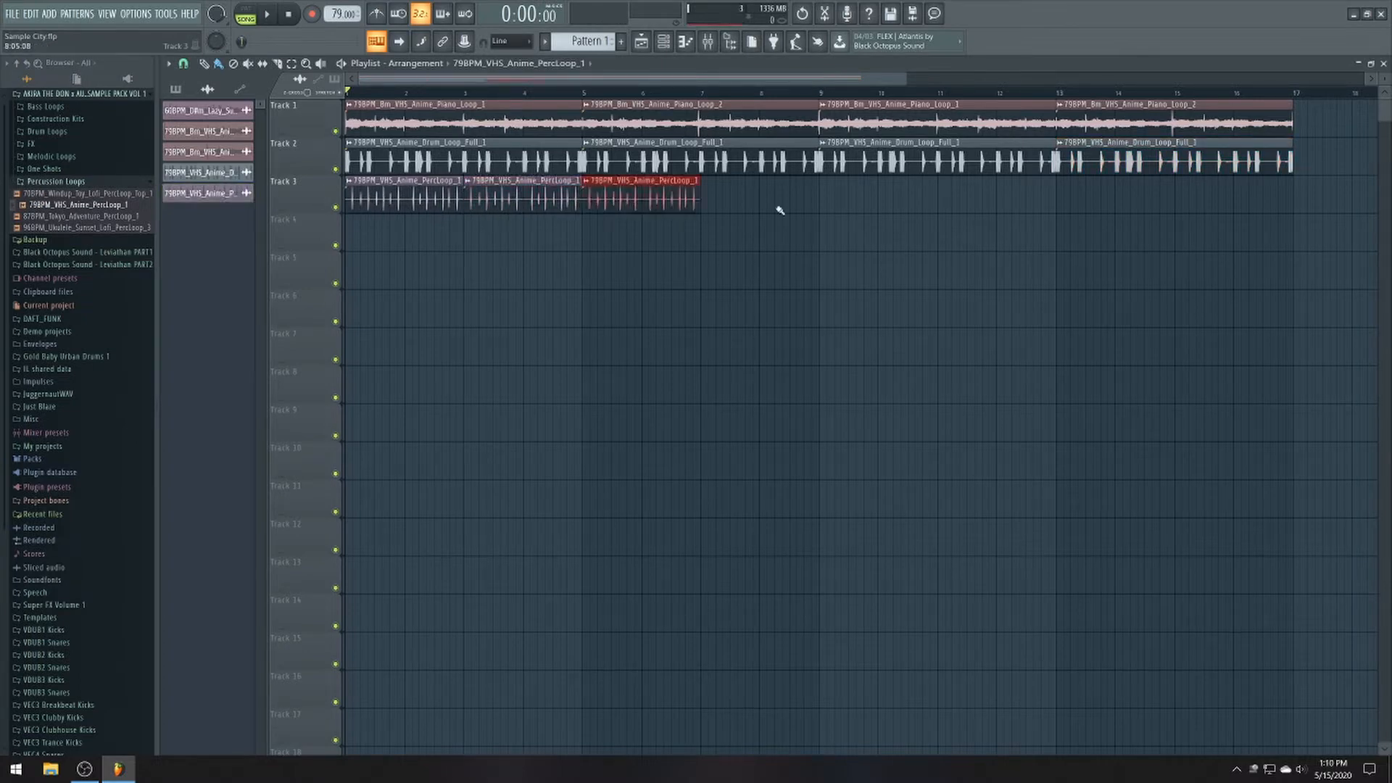
click(716, 206)
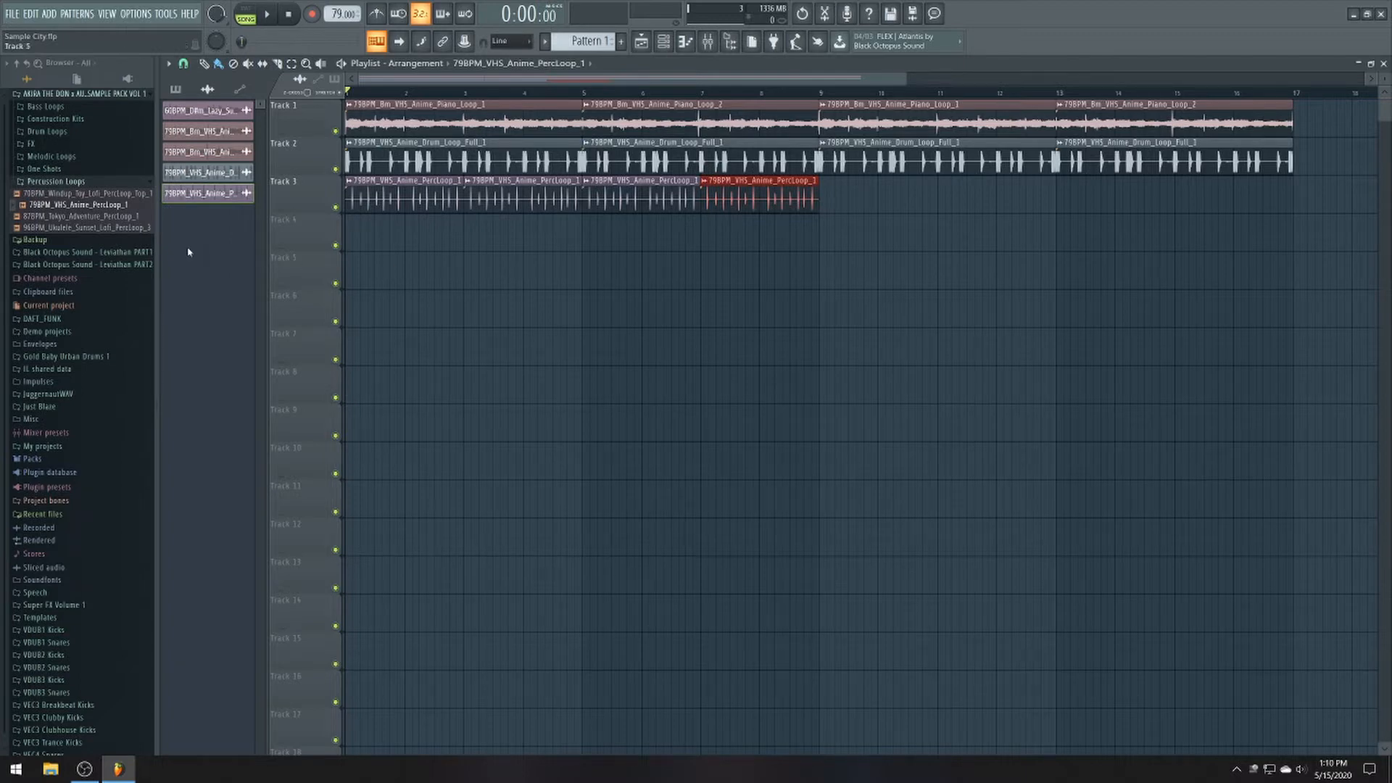
click(97, 184)
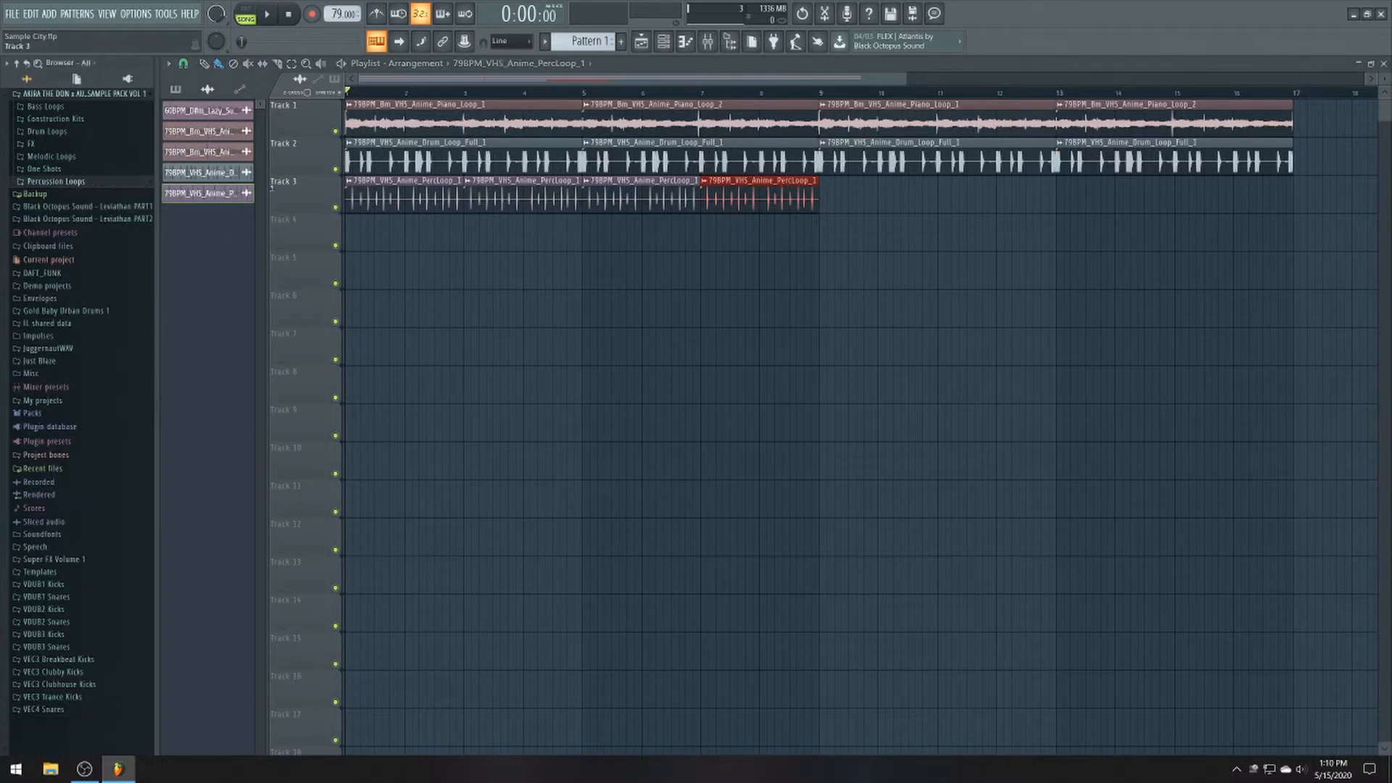
double_click(479, 196)
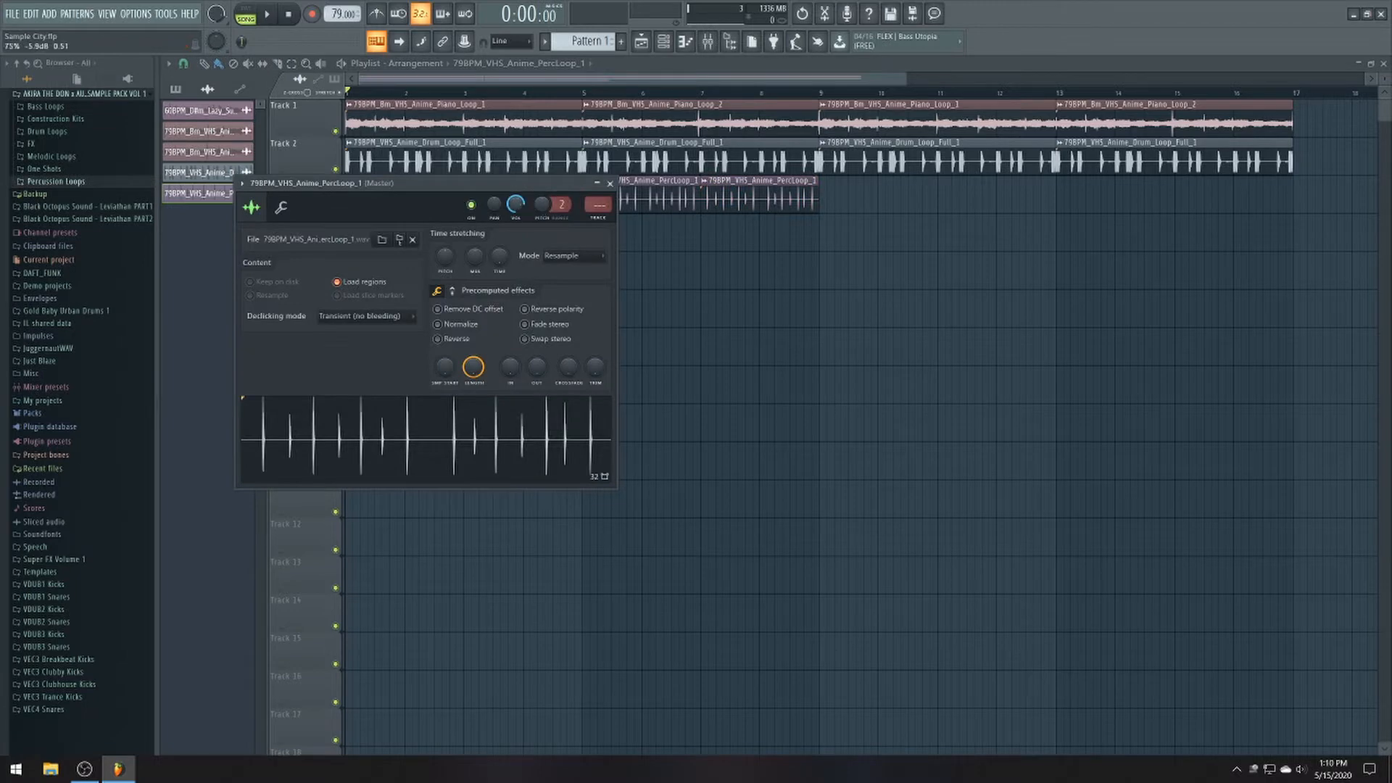
click(610, 183)
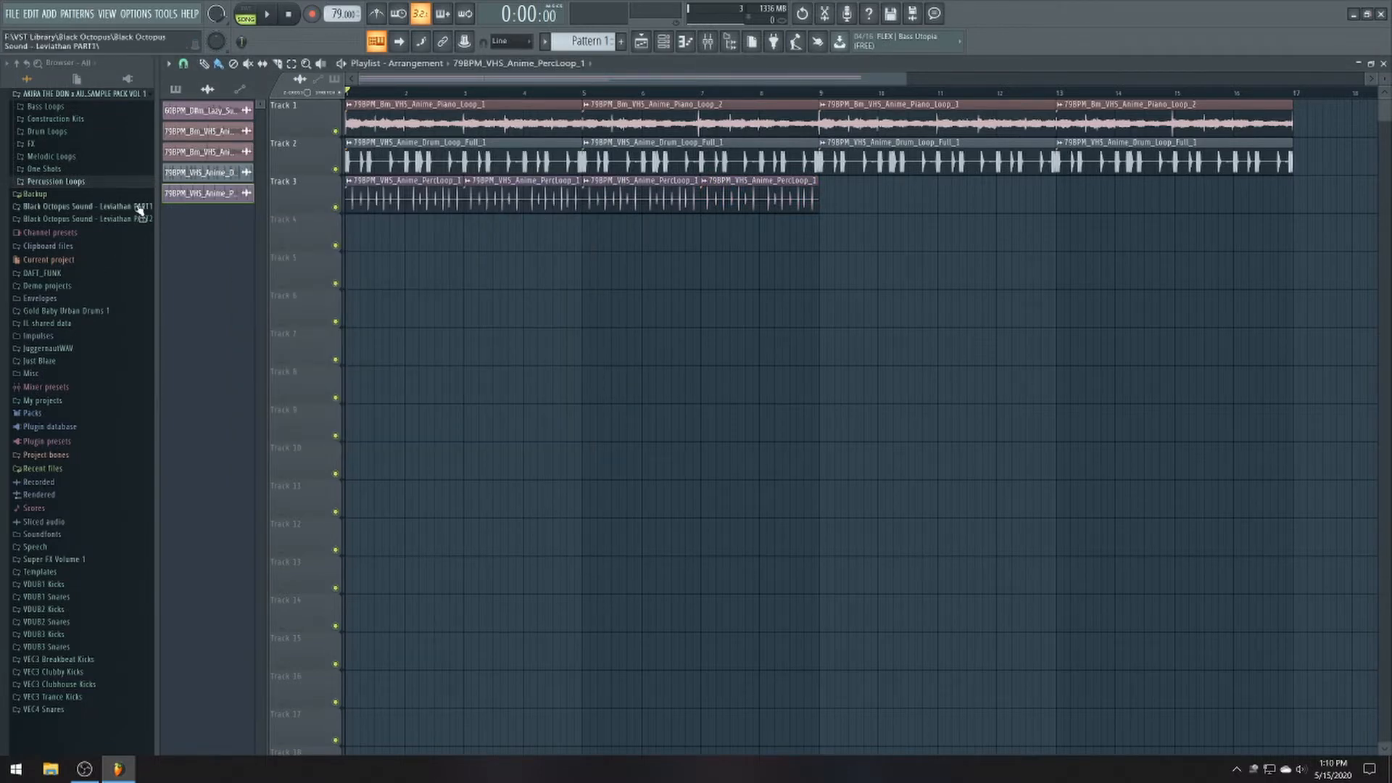
- Preview the 79BPM VHS Anime bass samples in the Bass Loops folder and place 79BPM_Bm_VHS_Anime_Bass_End at bar 1 of Track 4
click(68, 121)
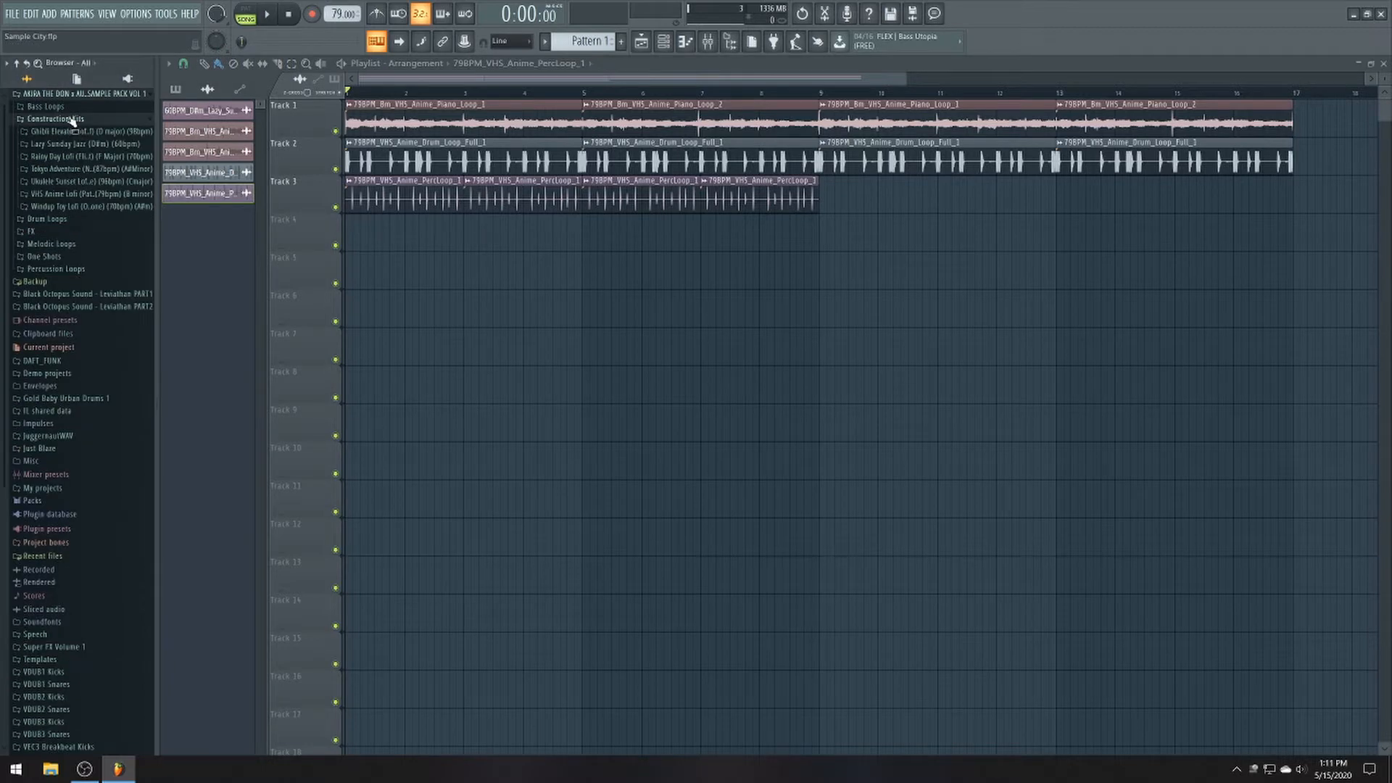
click(70, 118)
click(45, 106)
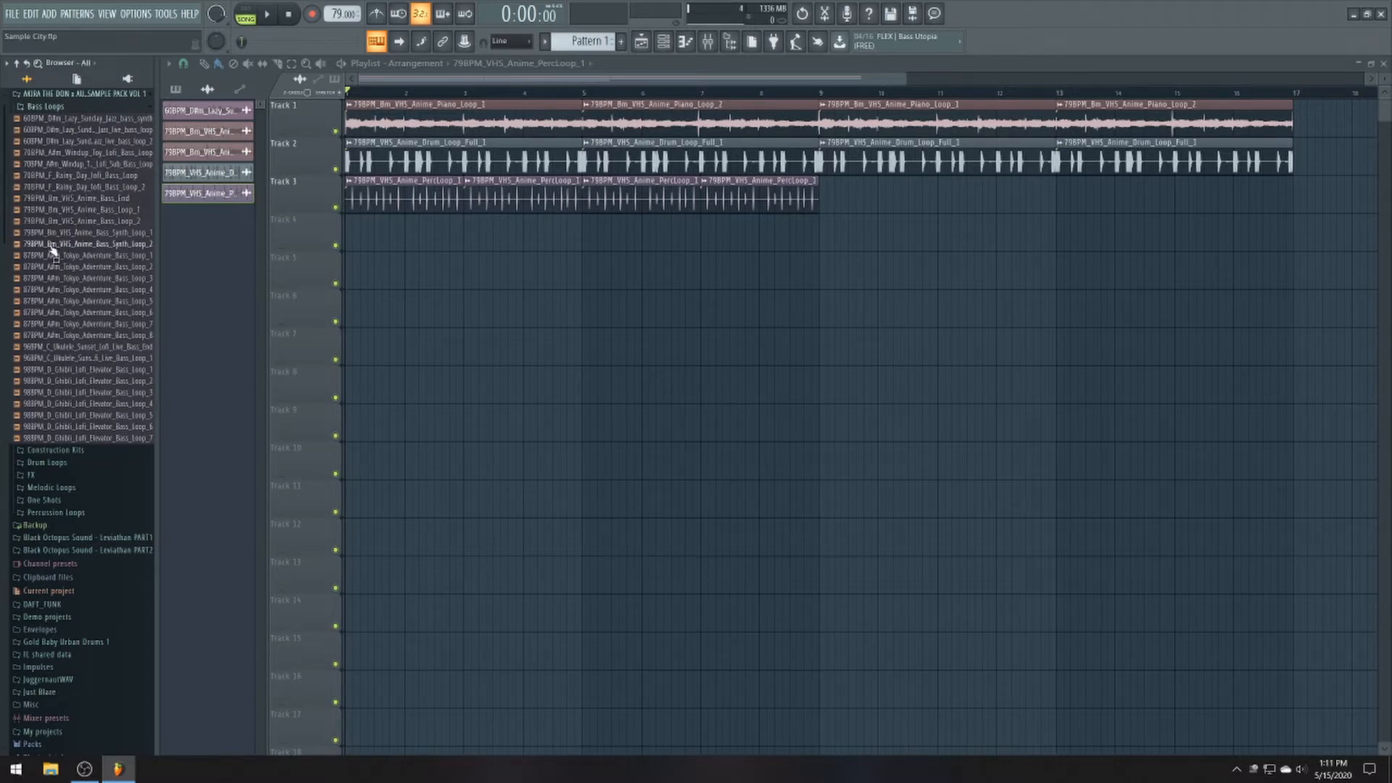
drag(49, 244, 71, 241)
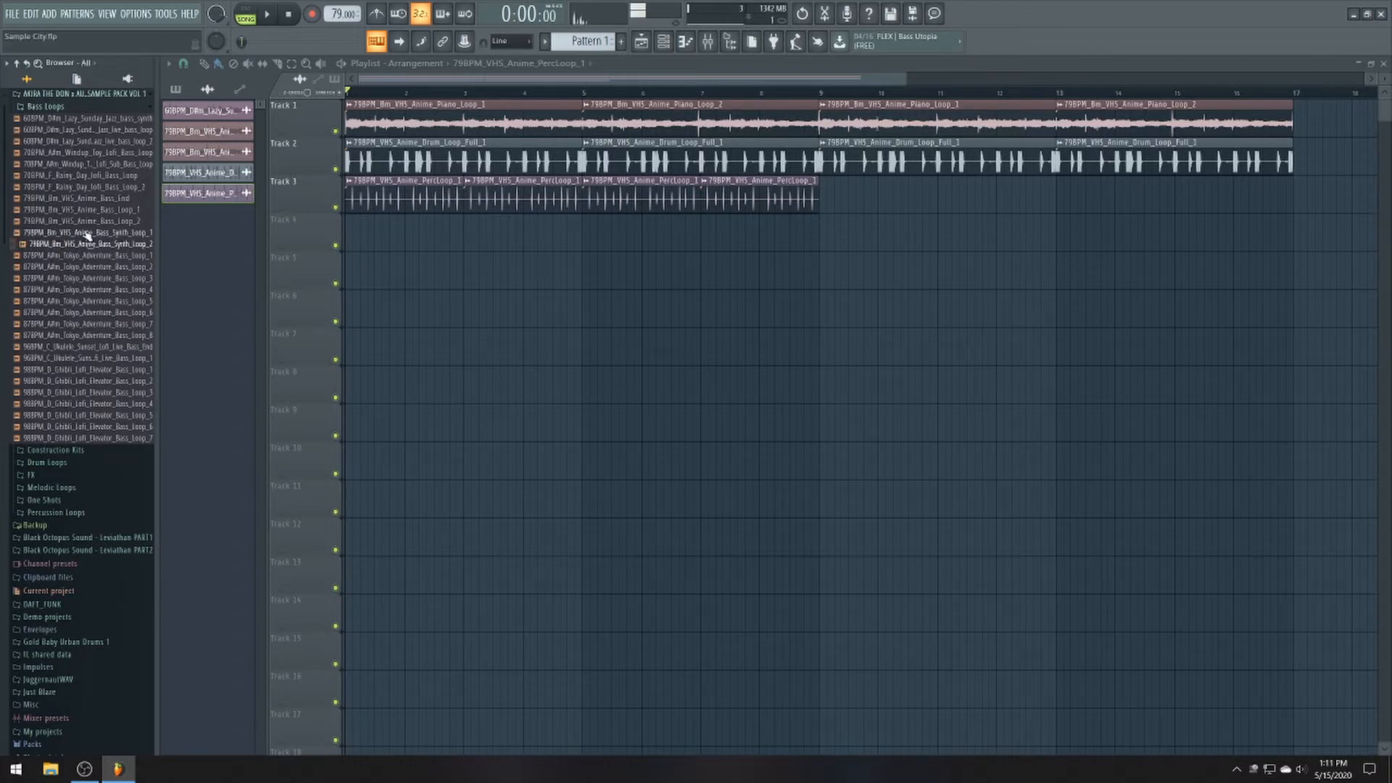
click(87, 233)
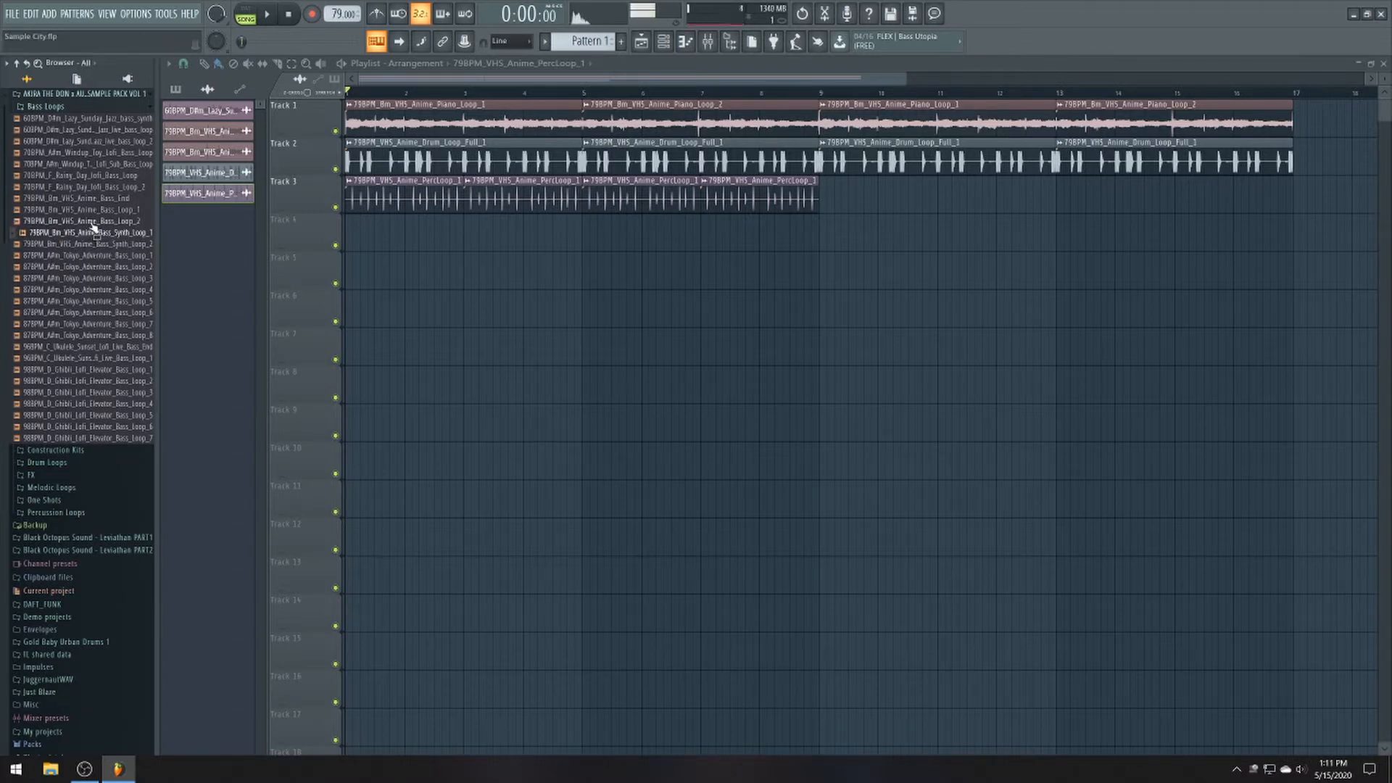
click(102, 221)
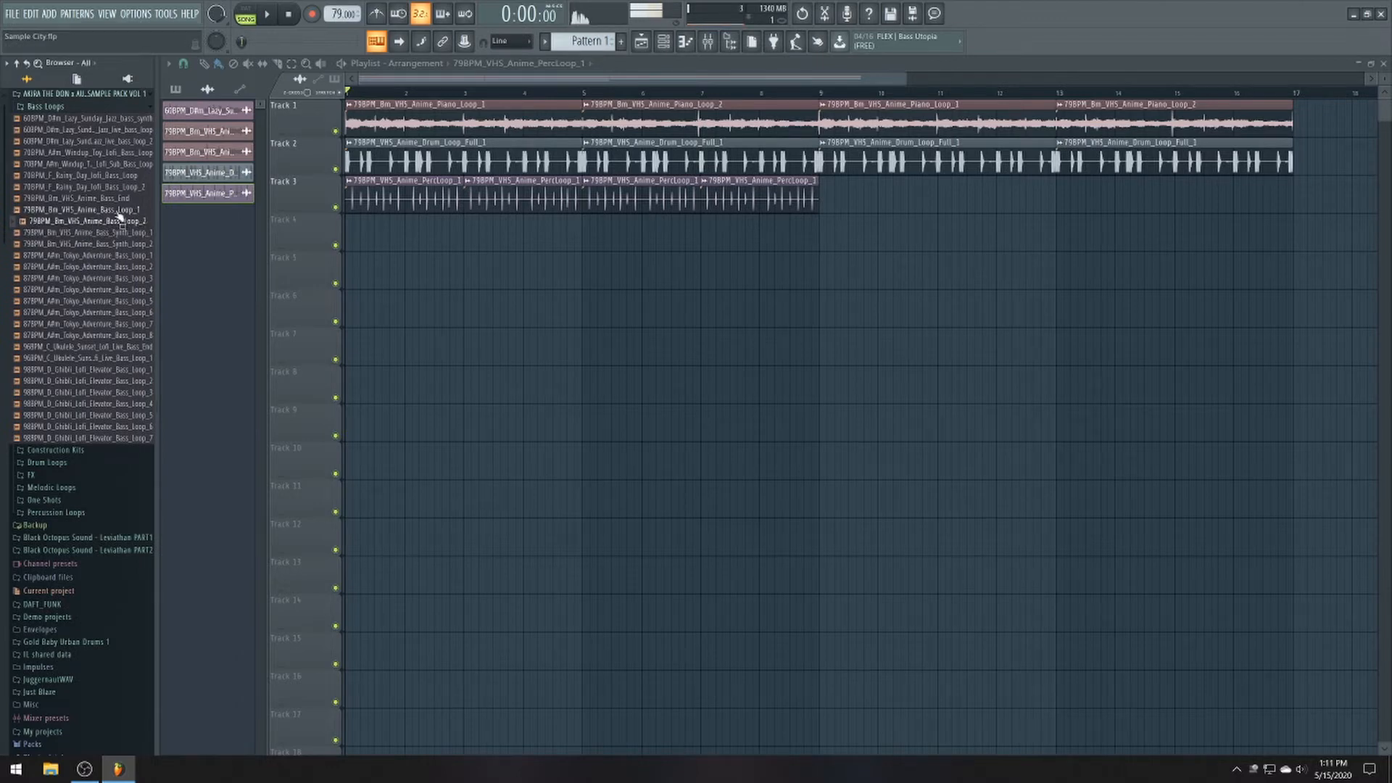
click(118, 210)
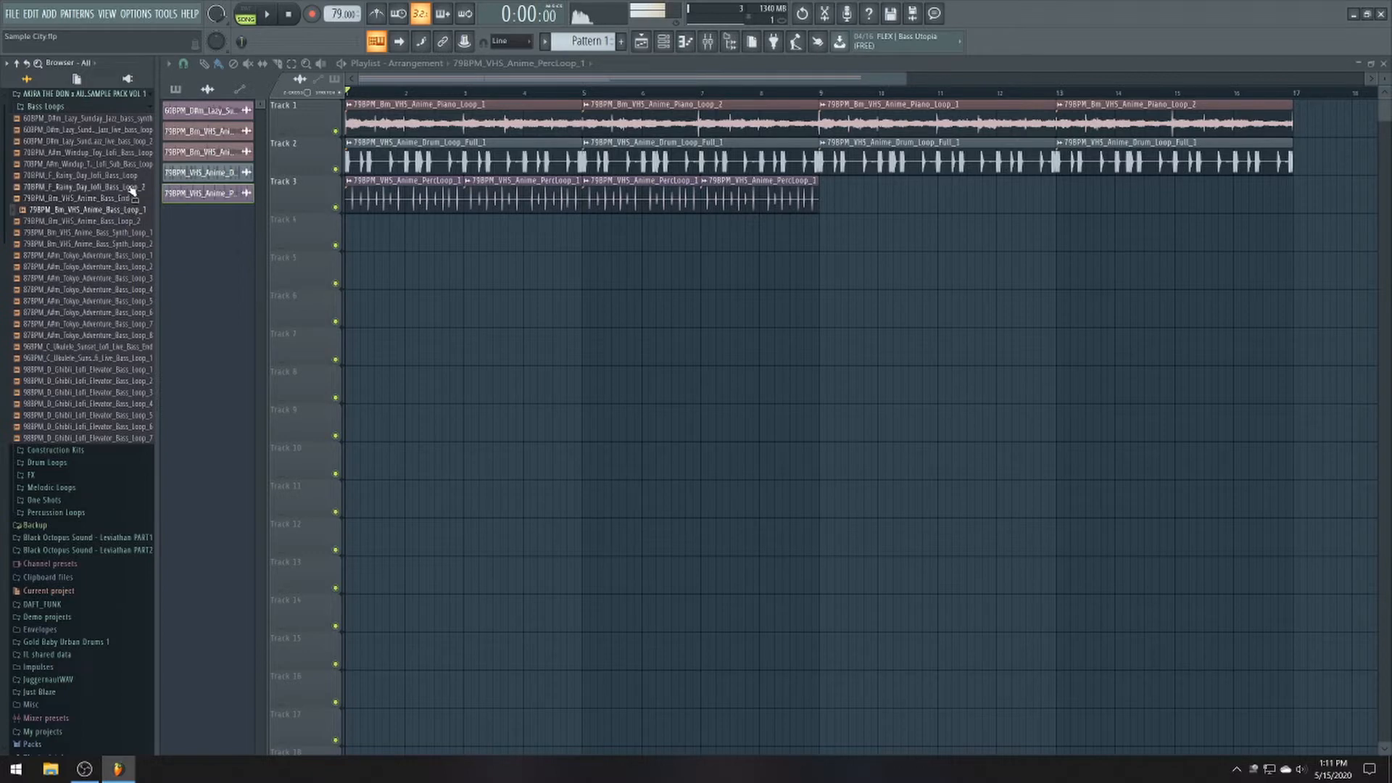
click(122, 197)
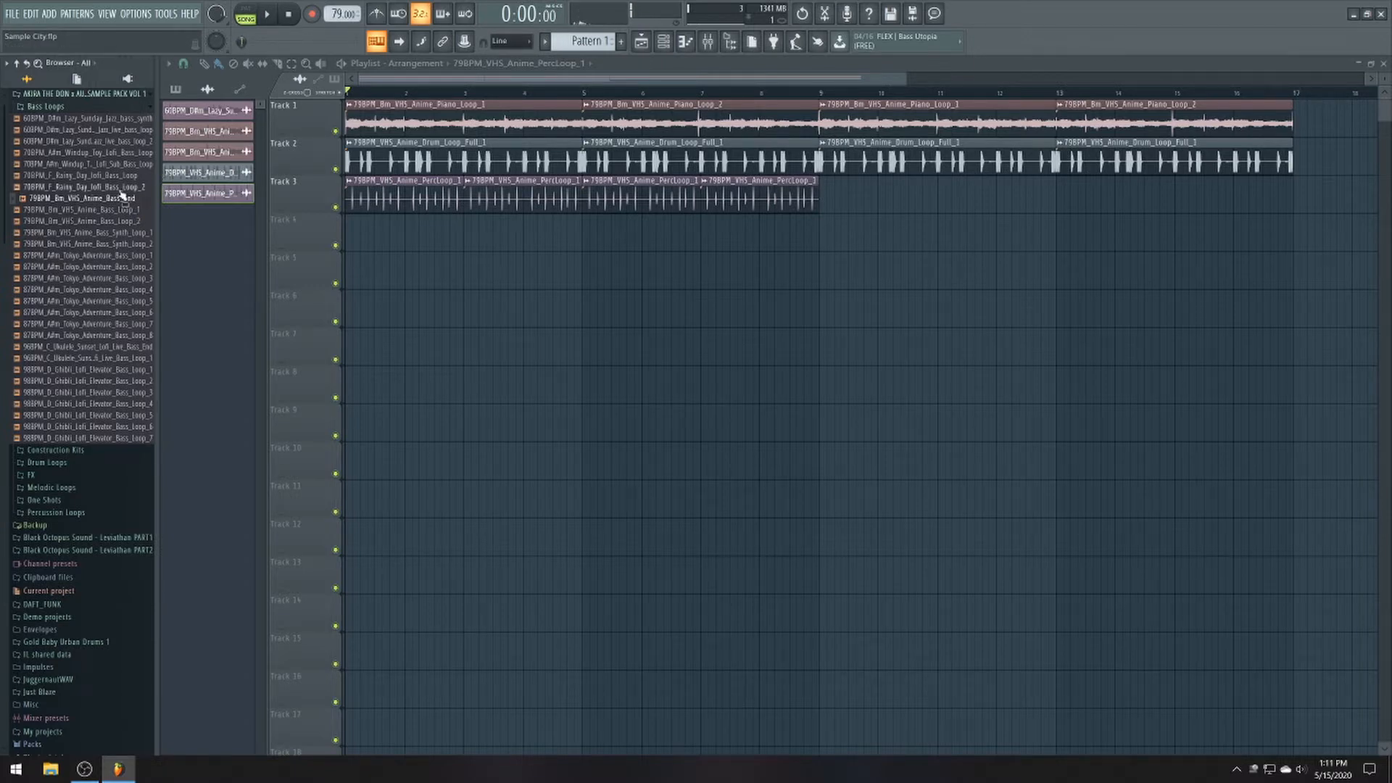
drag(119, 204, 324, 248)
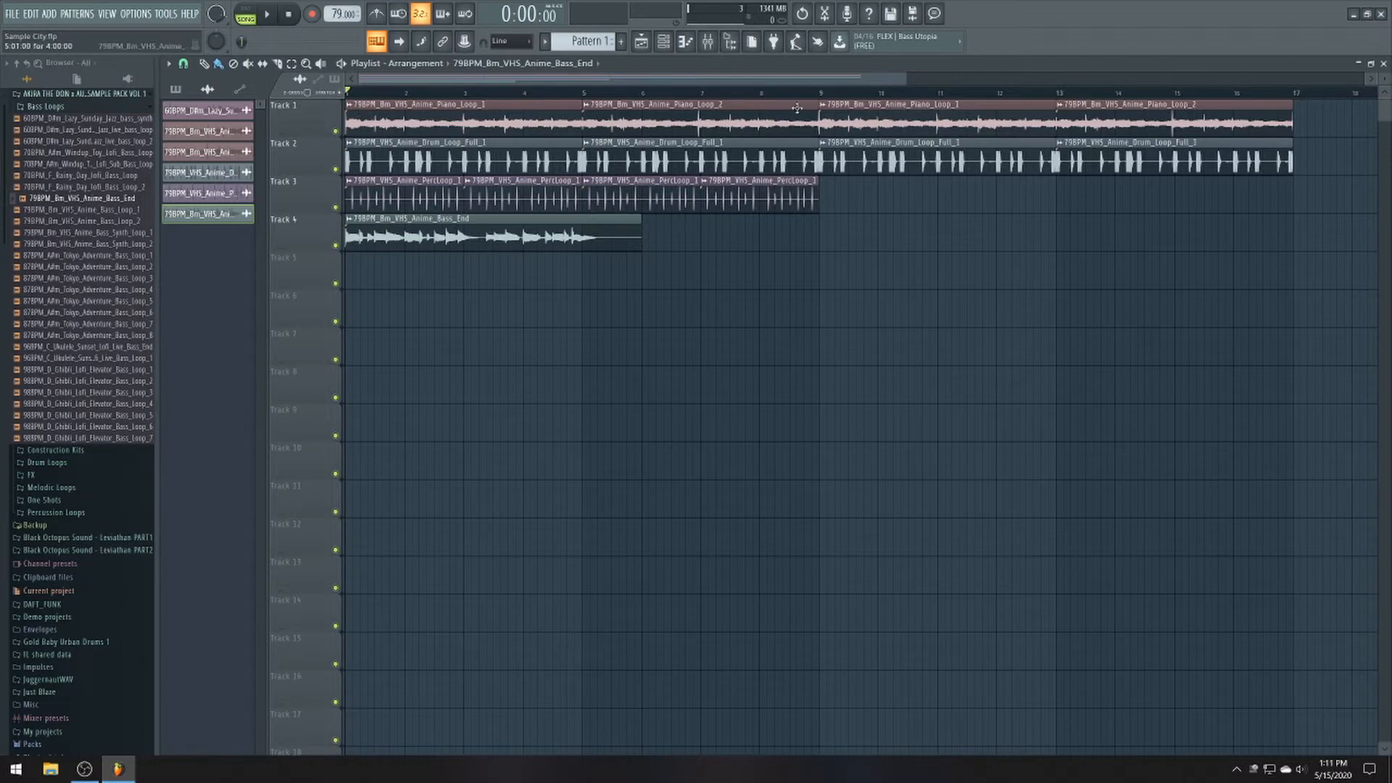
- Lower the channel volume of 79BPM_Bm_VHS_Anime_Bass_End to about 55% during playback, and move its clip to bar 13 of Track 4
scroll(559, 247, down, 2)
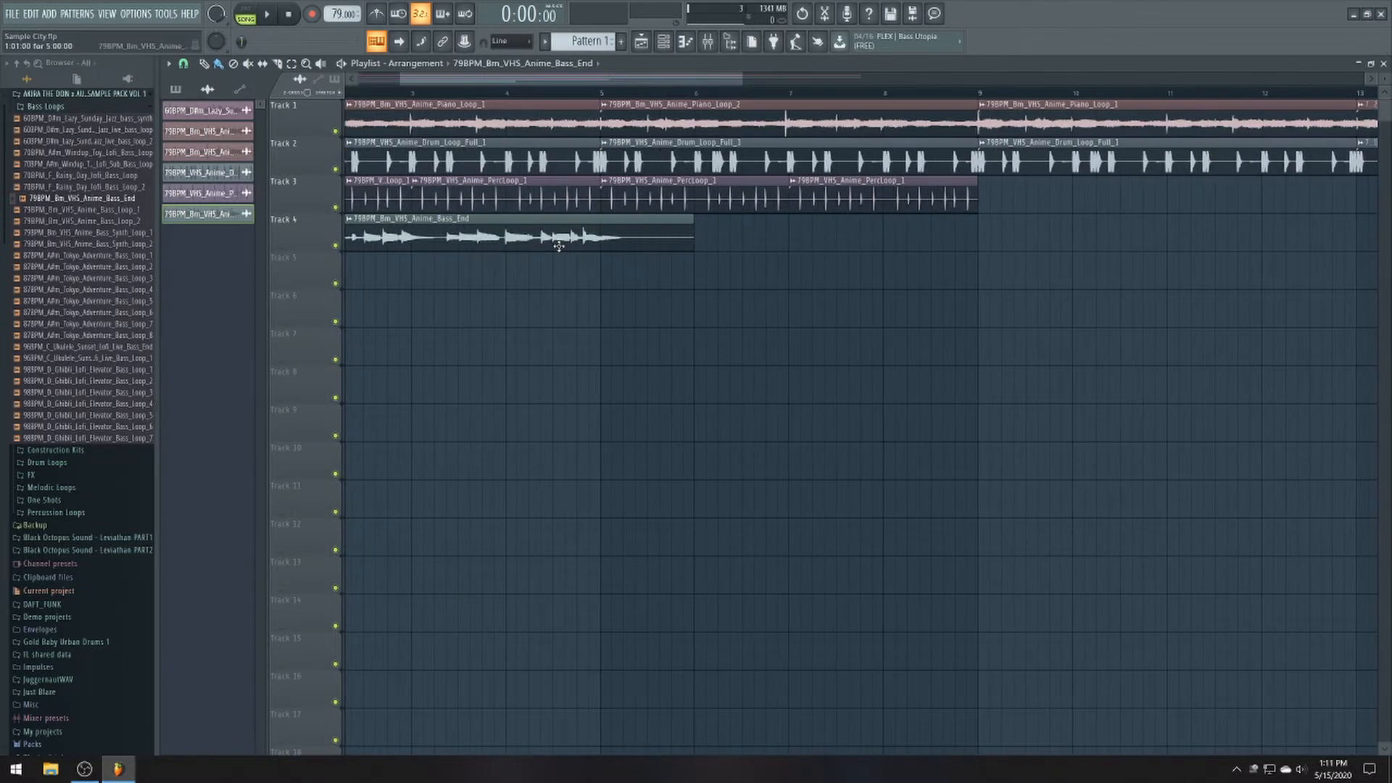
key(space)
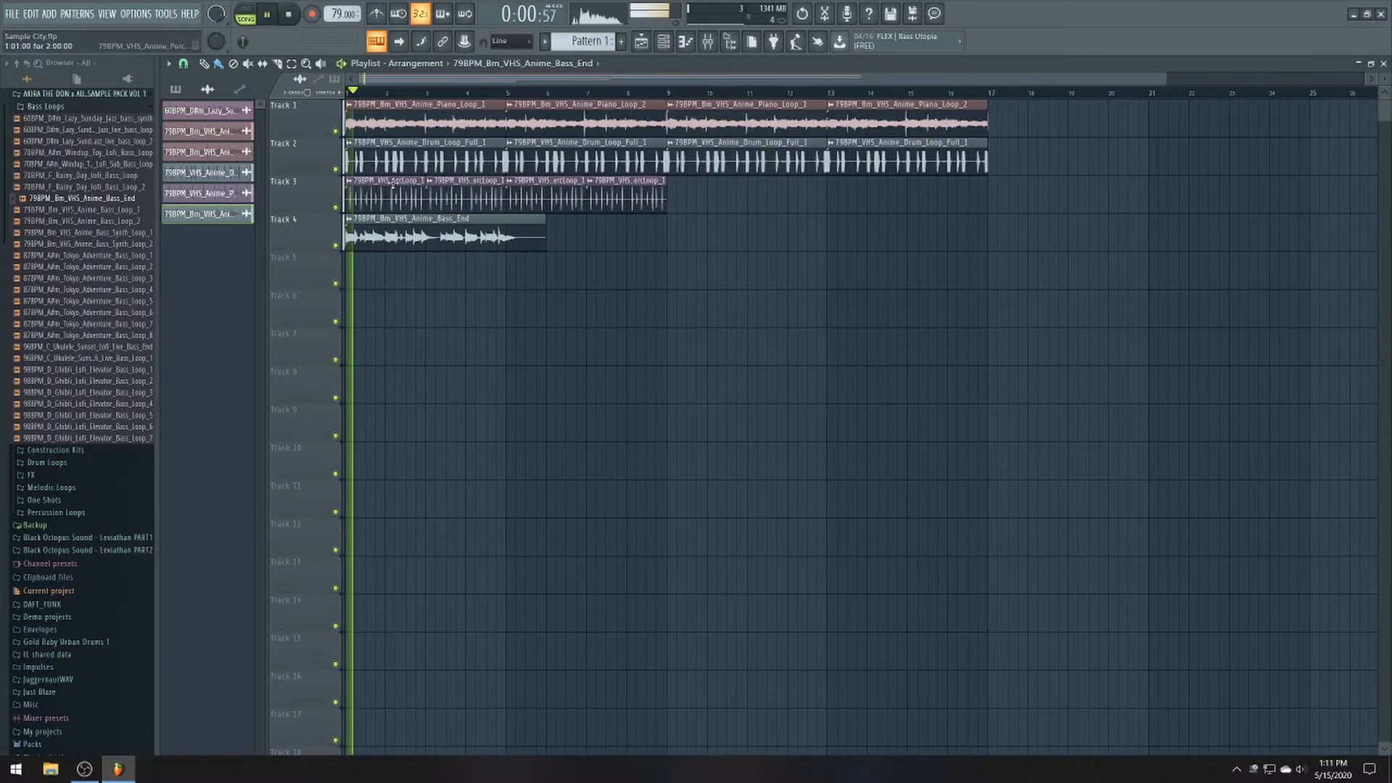
double_click(382, 218)
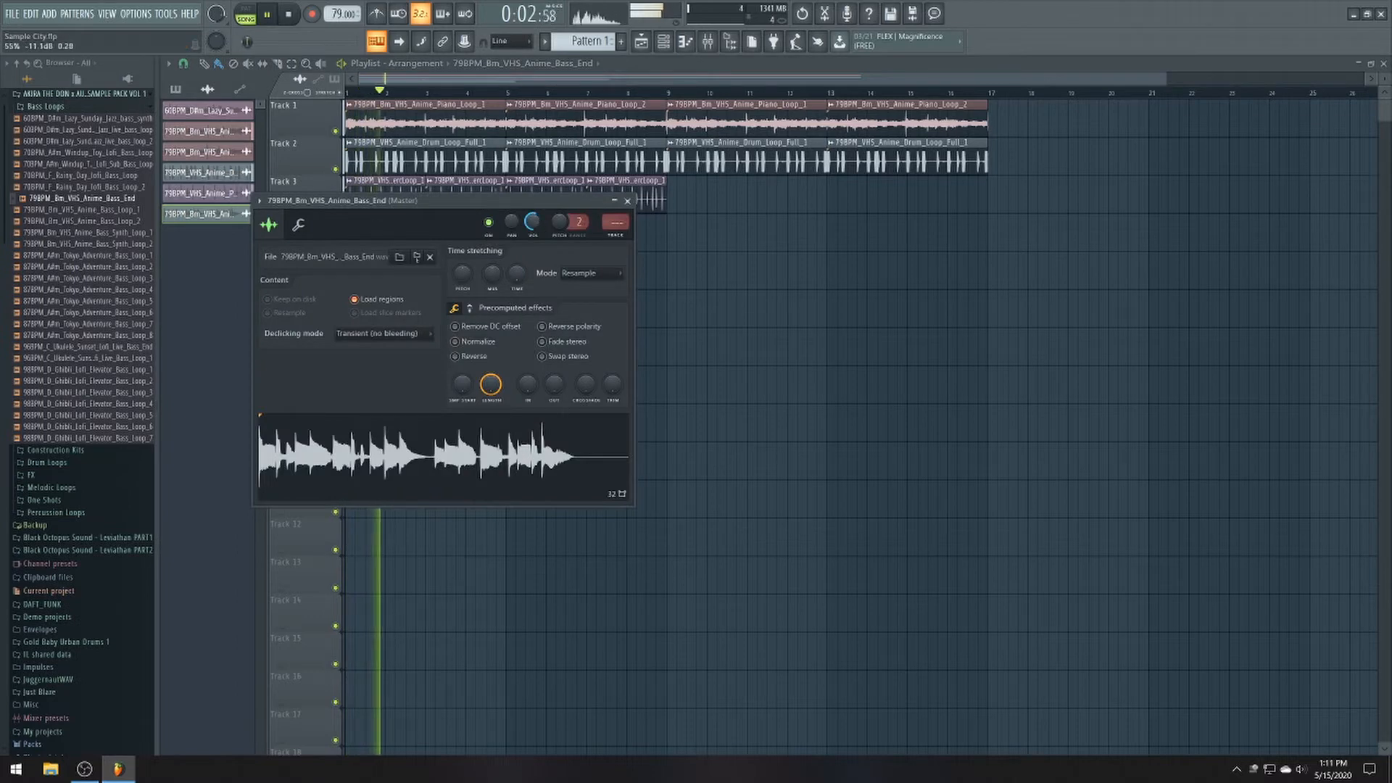
click(627, 201)
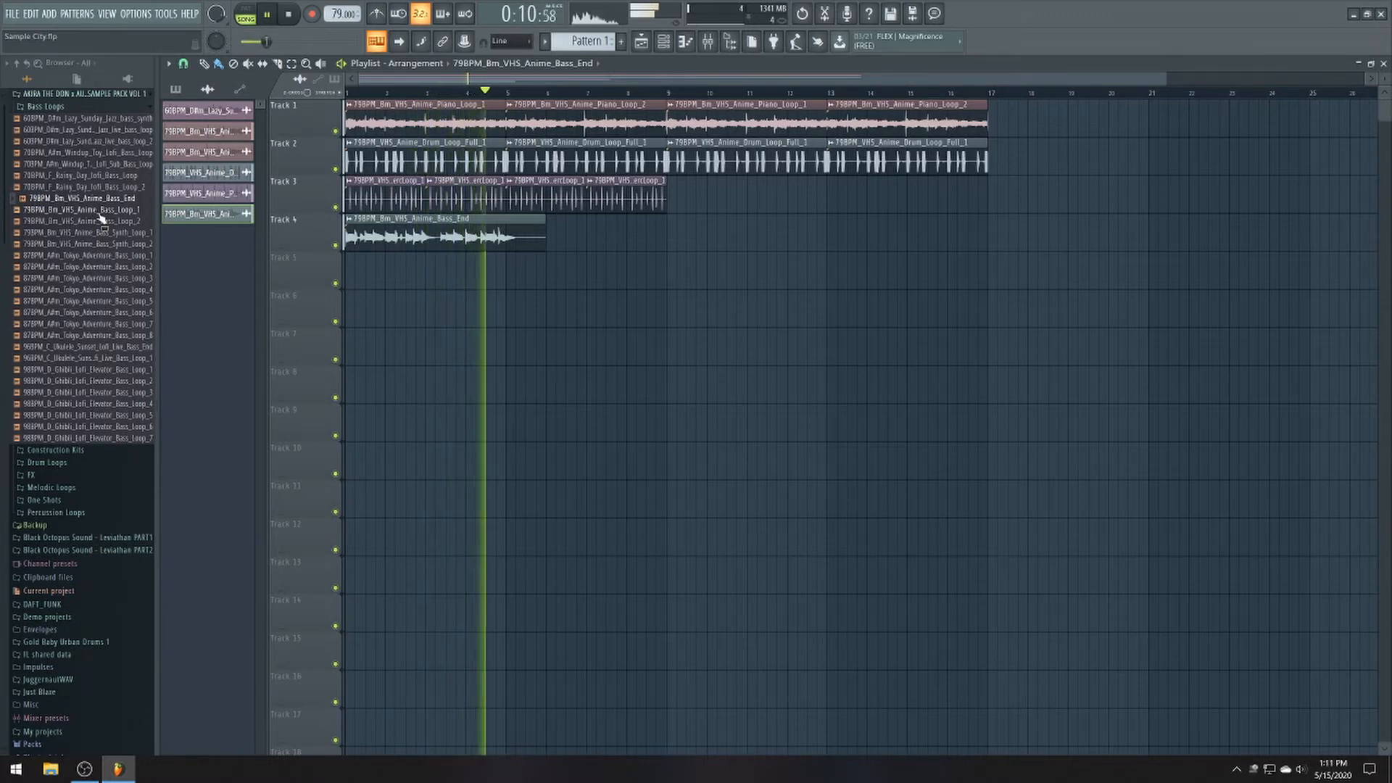
key(space)
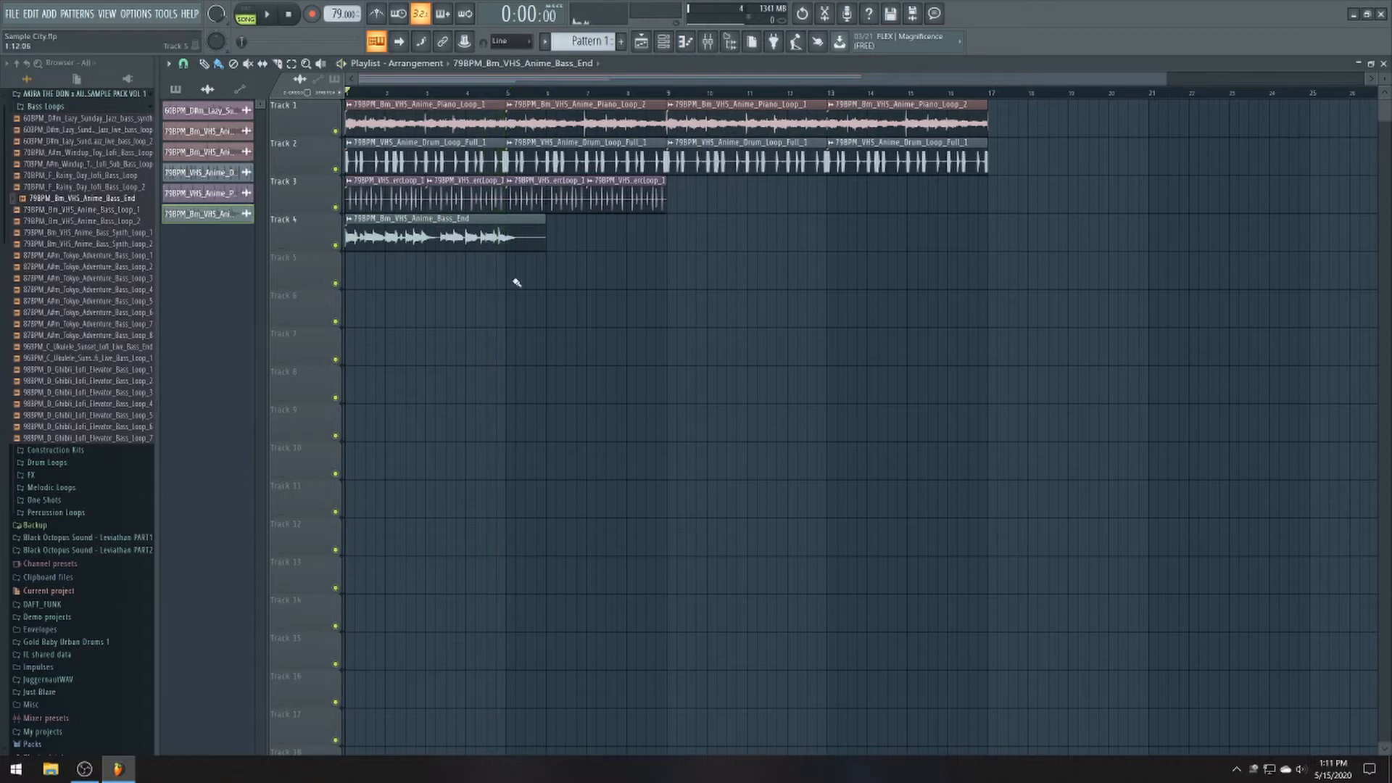
drag(409, 237, 887, 259)
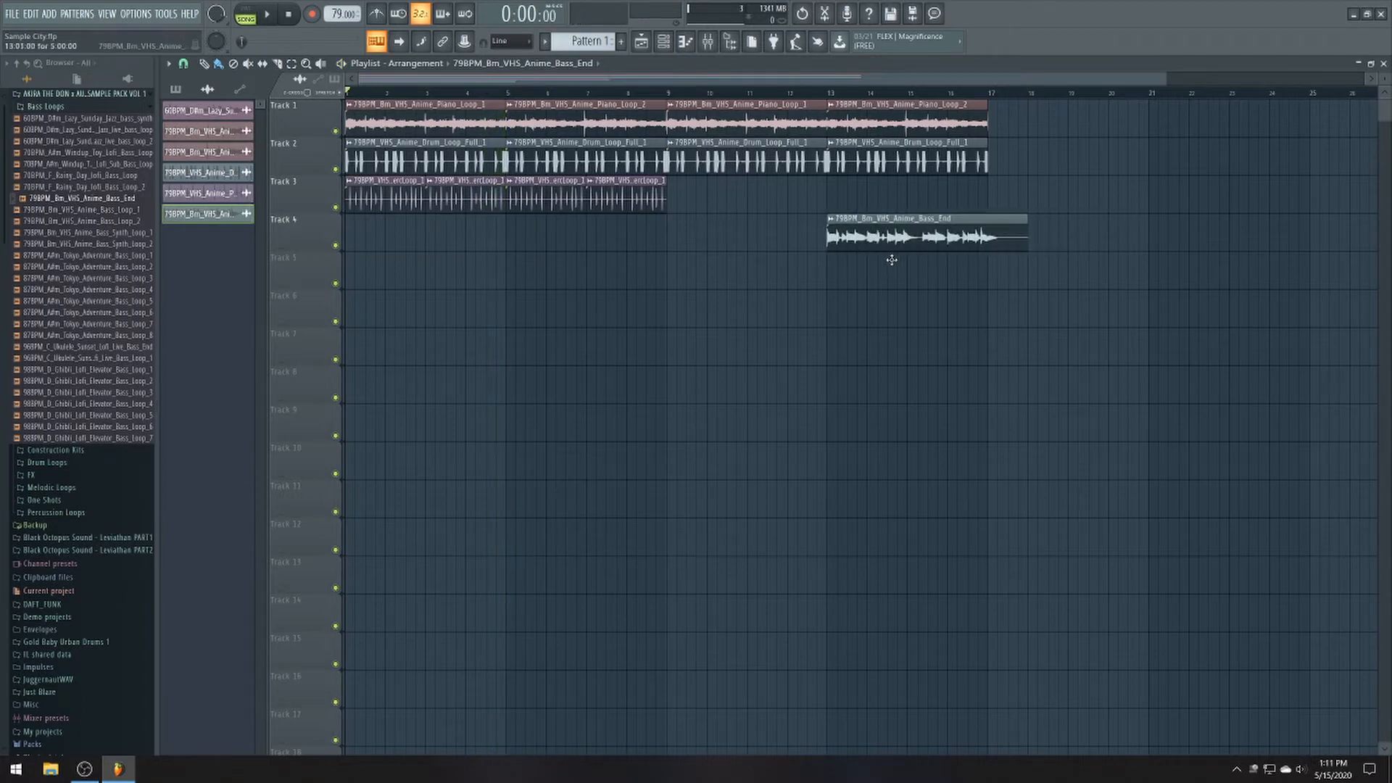
- Place 79BPM_Bm_VHS_Anime_Bass_Loop_1 at bar 1 of Track 4, lower its channel volume to about 59%, and start playback
click(113, 212)
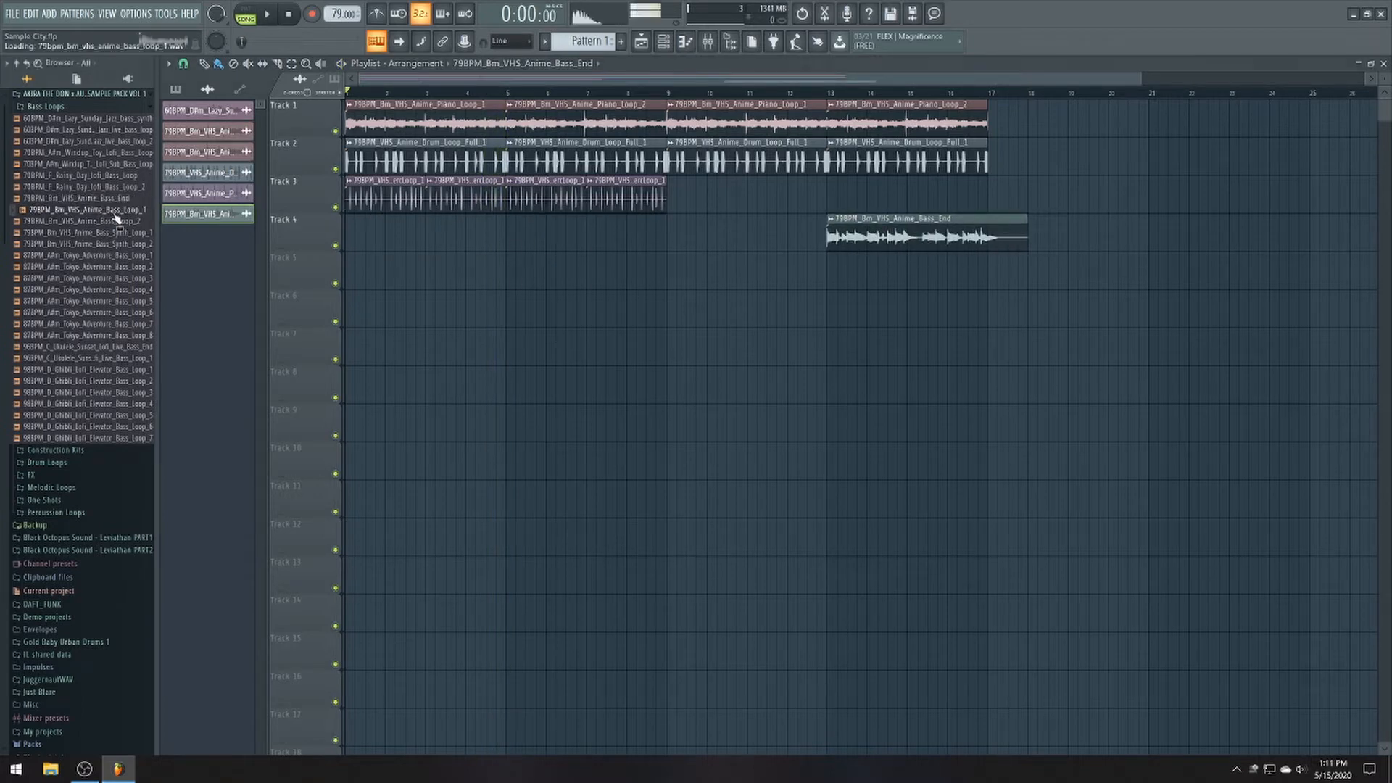
drag(113, 217, 437, 248)
double_click(437, 248)
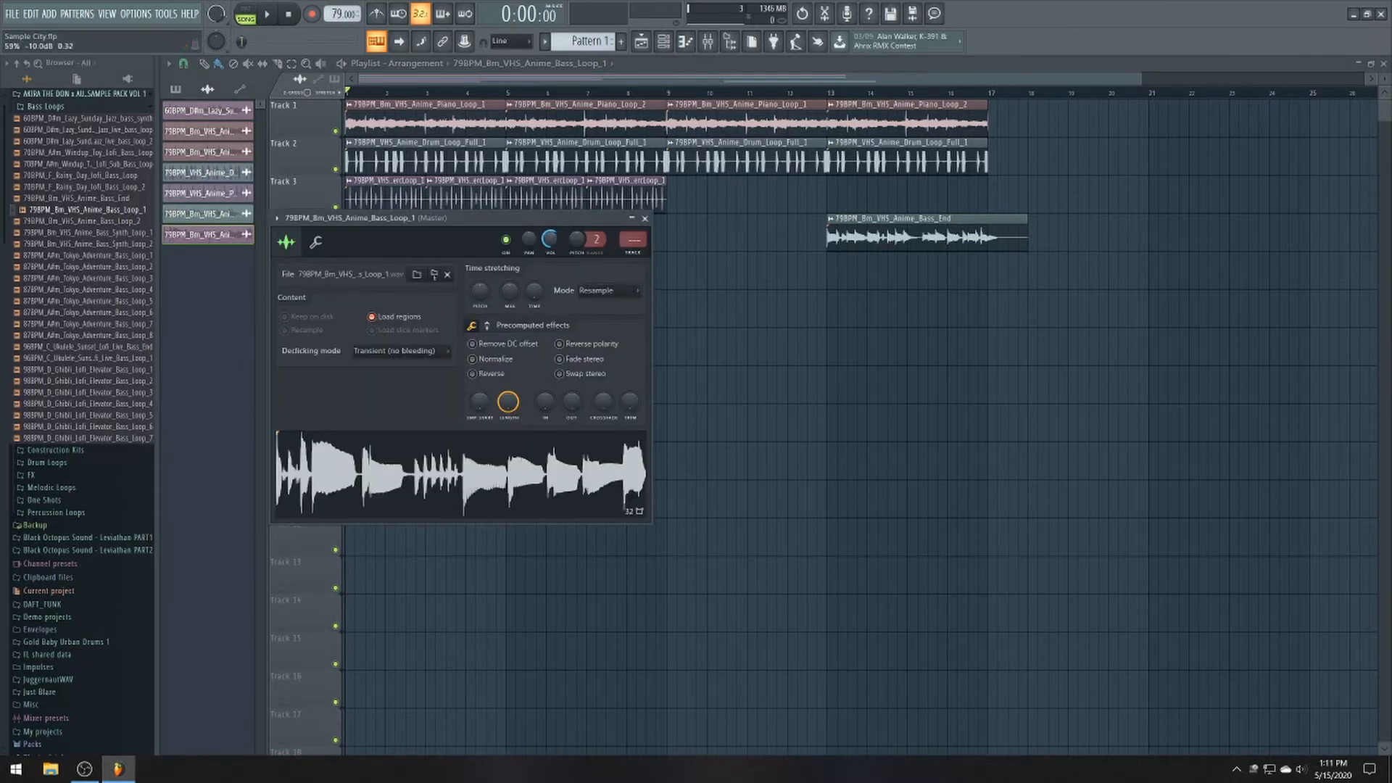
key(Escape)
key(space)
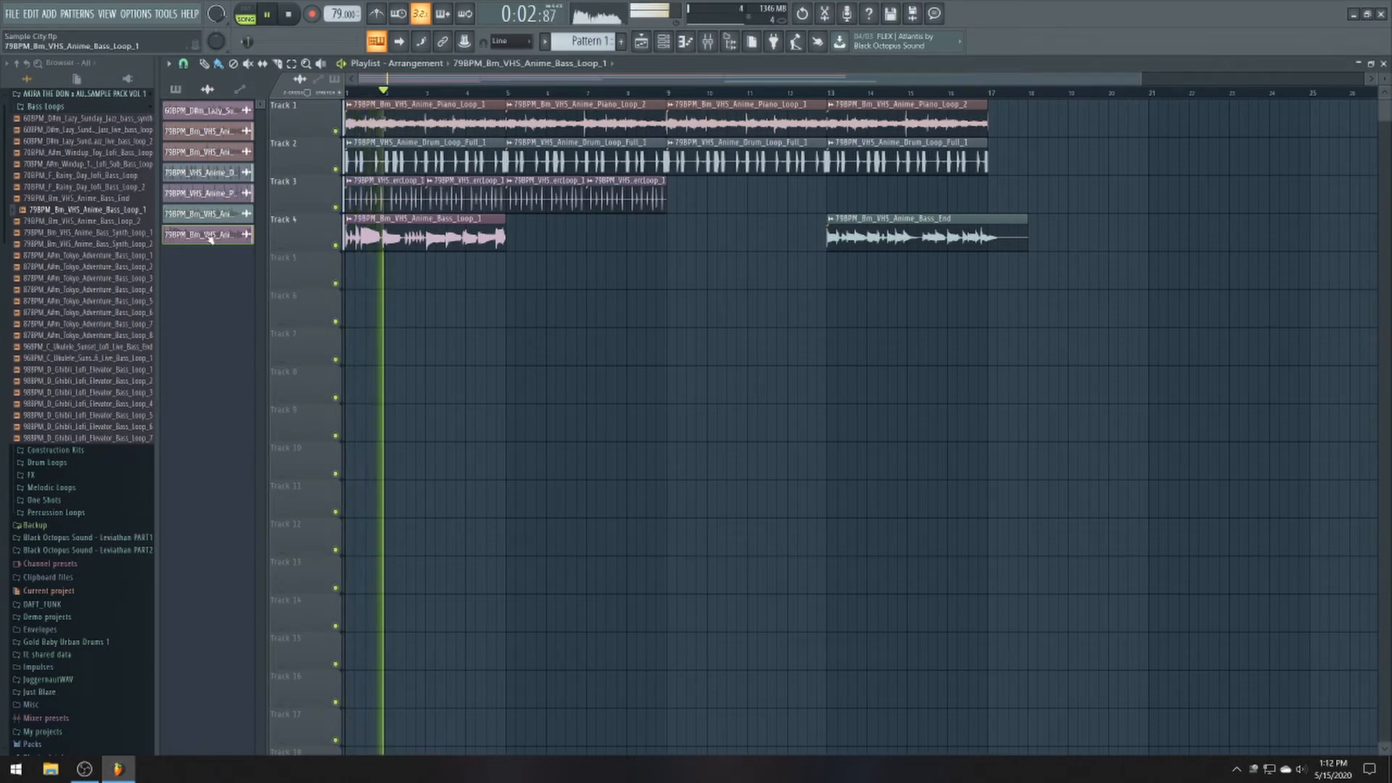
- Place 79BPM_Bm_VHS_Anime_Bass_Loop_2 at bar 5 of Track 4 and lower its channel volume while the arrangement plays
drag(137, 220, 529, 240)
double_click(540, 241)
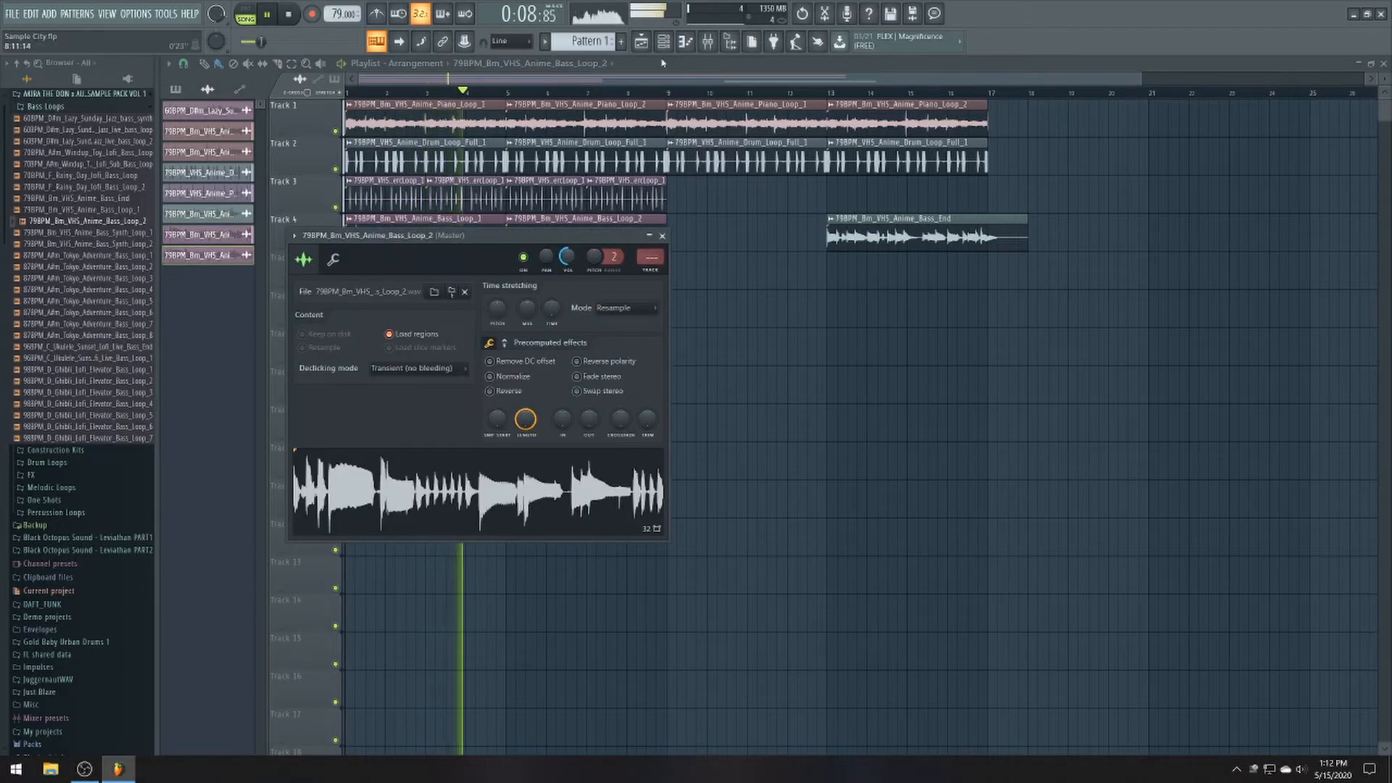
click(661, 236)
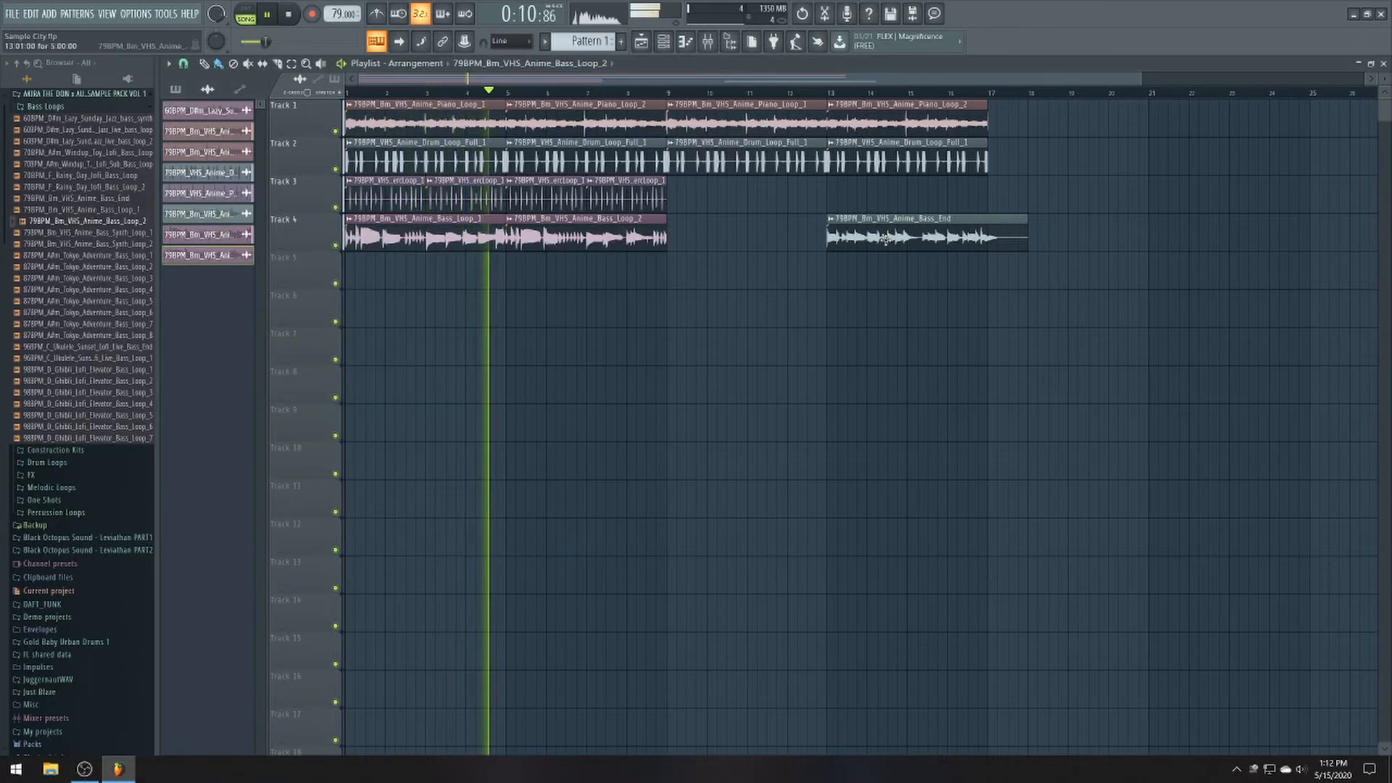
- Add percussion loop copies on Track 3 at bars 9, 11, 13 and 15, and shift the Bass_End clip past bar 16
click(635, 197)
mouse_move(675, 197)
mouse_down()
mouse_move(936, 193)
mouse_move(1077, 235)
mouse_up()
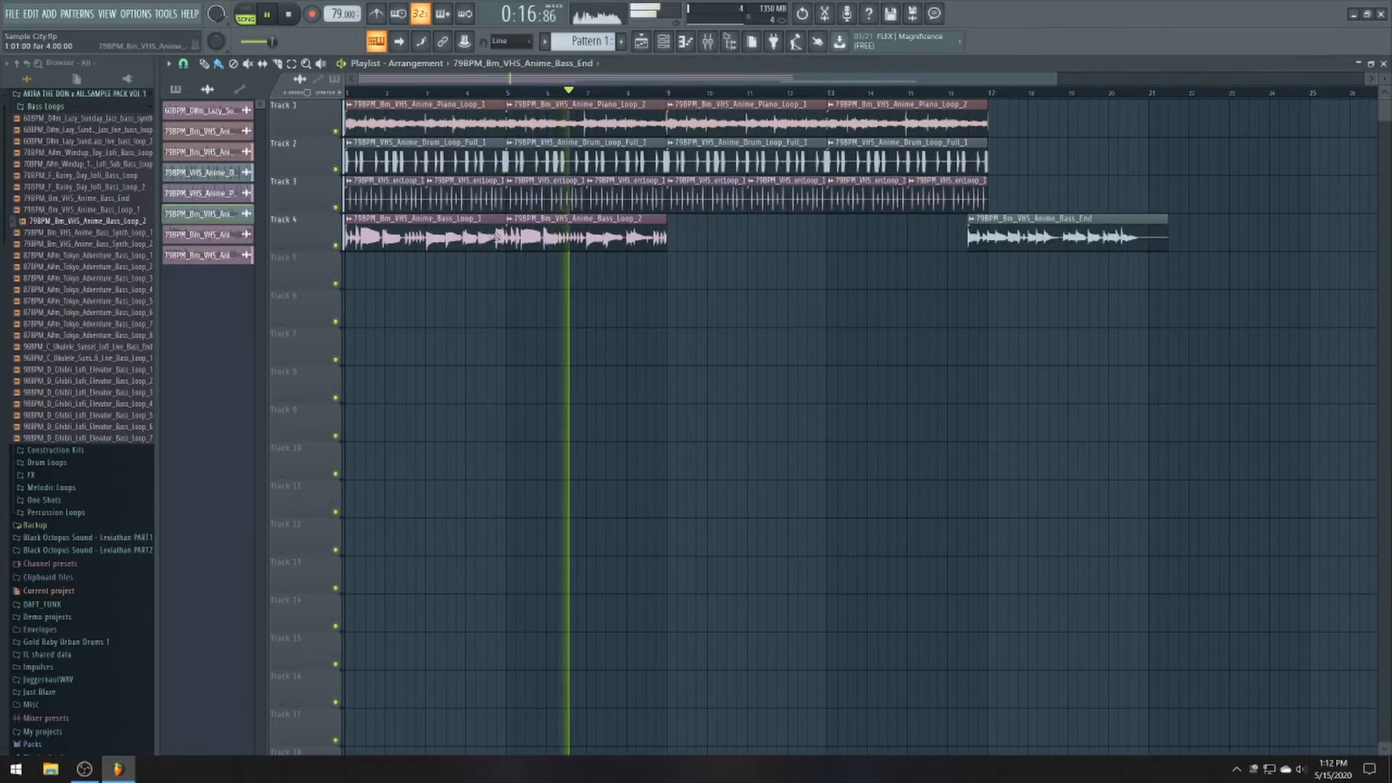
- Add a copy of 79BPM_Bm_VHS_Anime_Bass_Loop_1 at bar 9 of Track 4 and move the Bass_End clip to bar 13 directly after it
click(499, 237)
click(673, 236)
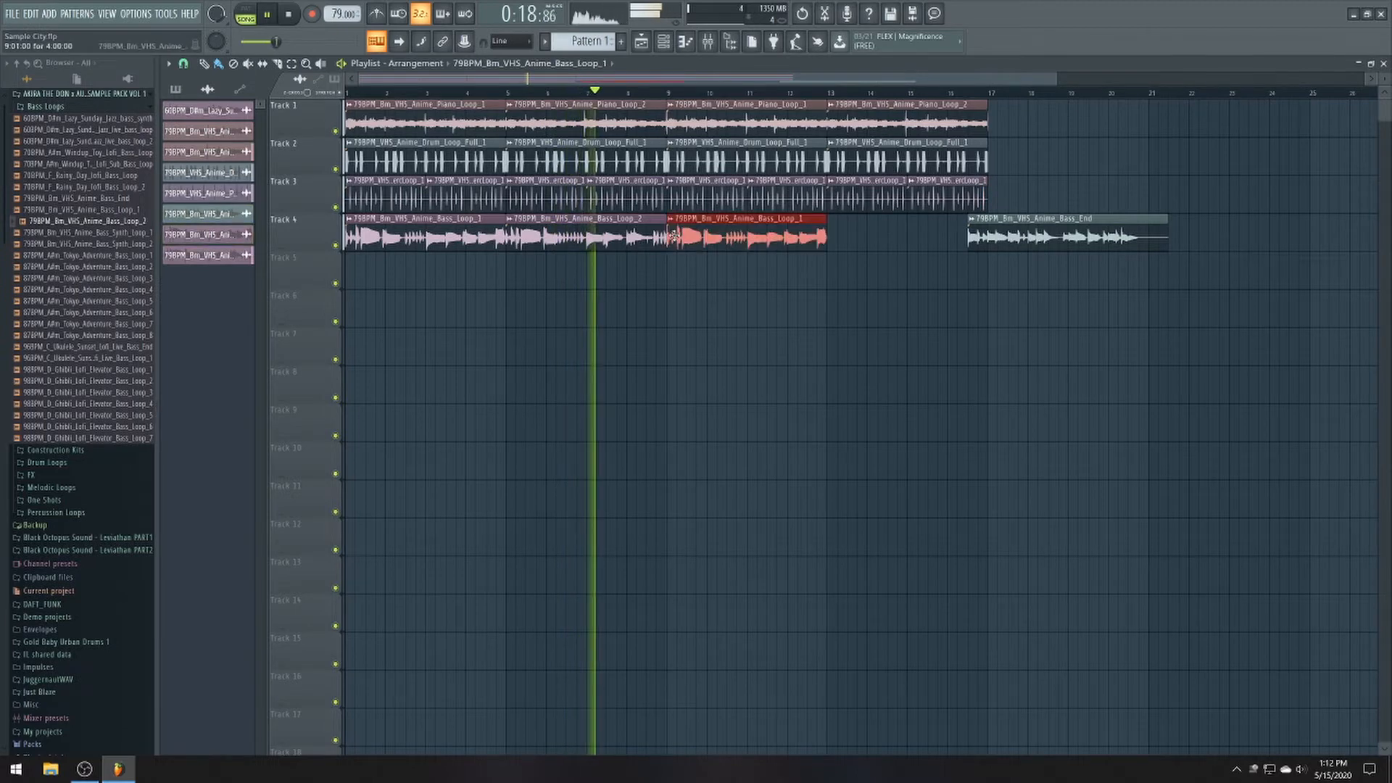
drag(1044, 239, 904, 239)
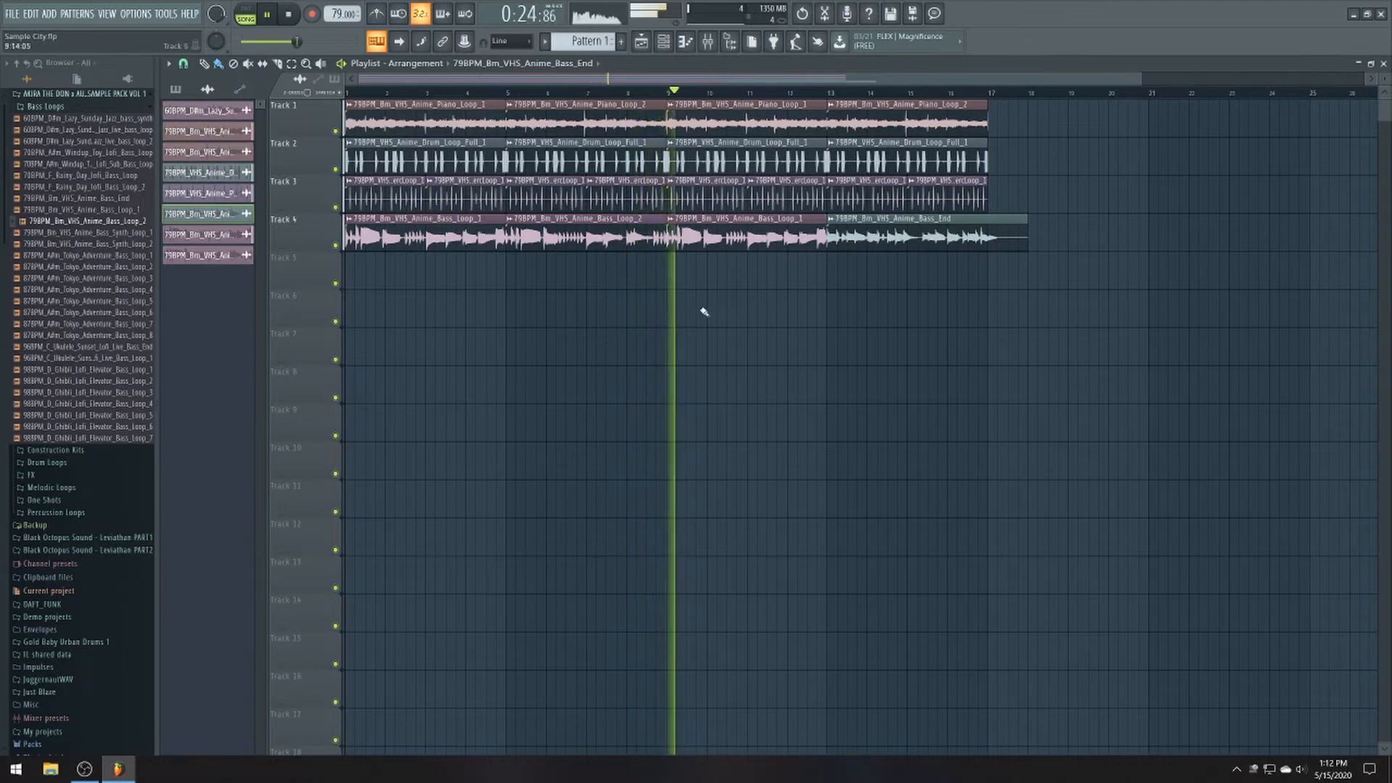
- Check the channel settings of 79BPM_VHS_Anime_PercLoop_1 while the arrangement plays
scroll(705, 311, down, 2)
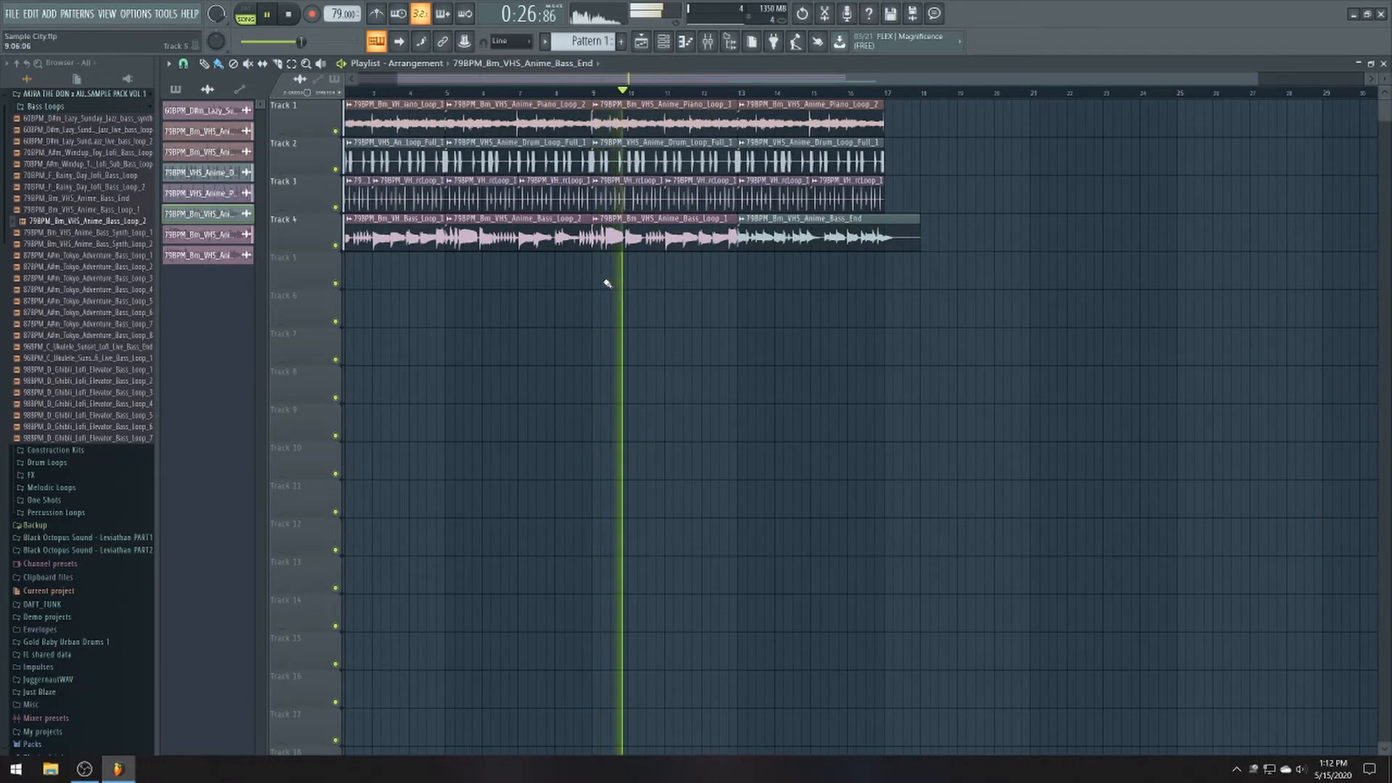
scroll(608, 284, down, 1)
double_click(577, 198)
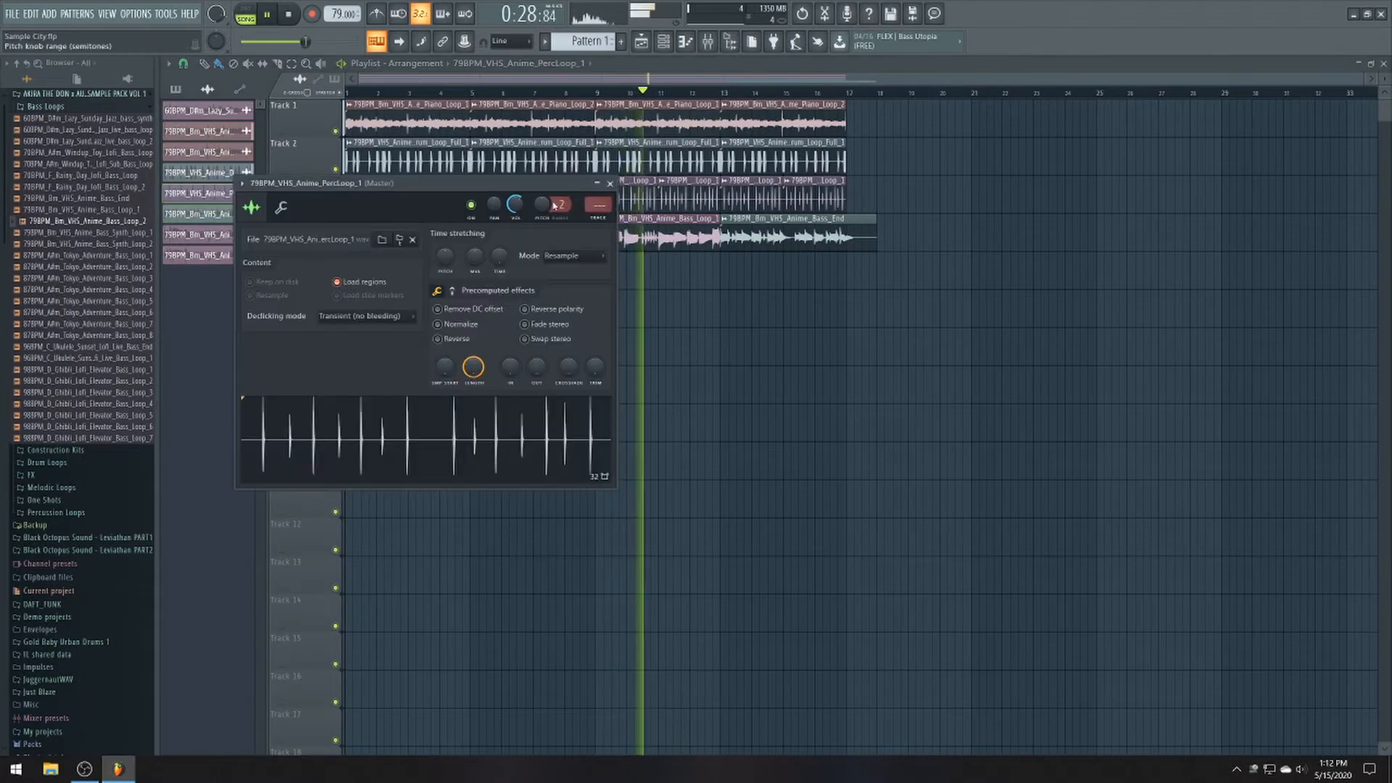
click(610, 183)
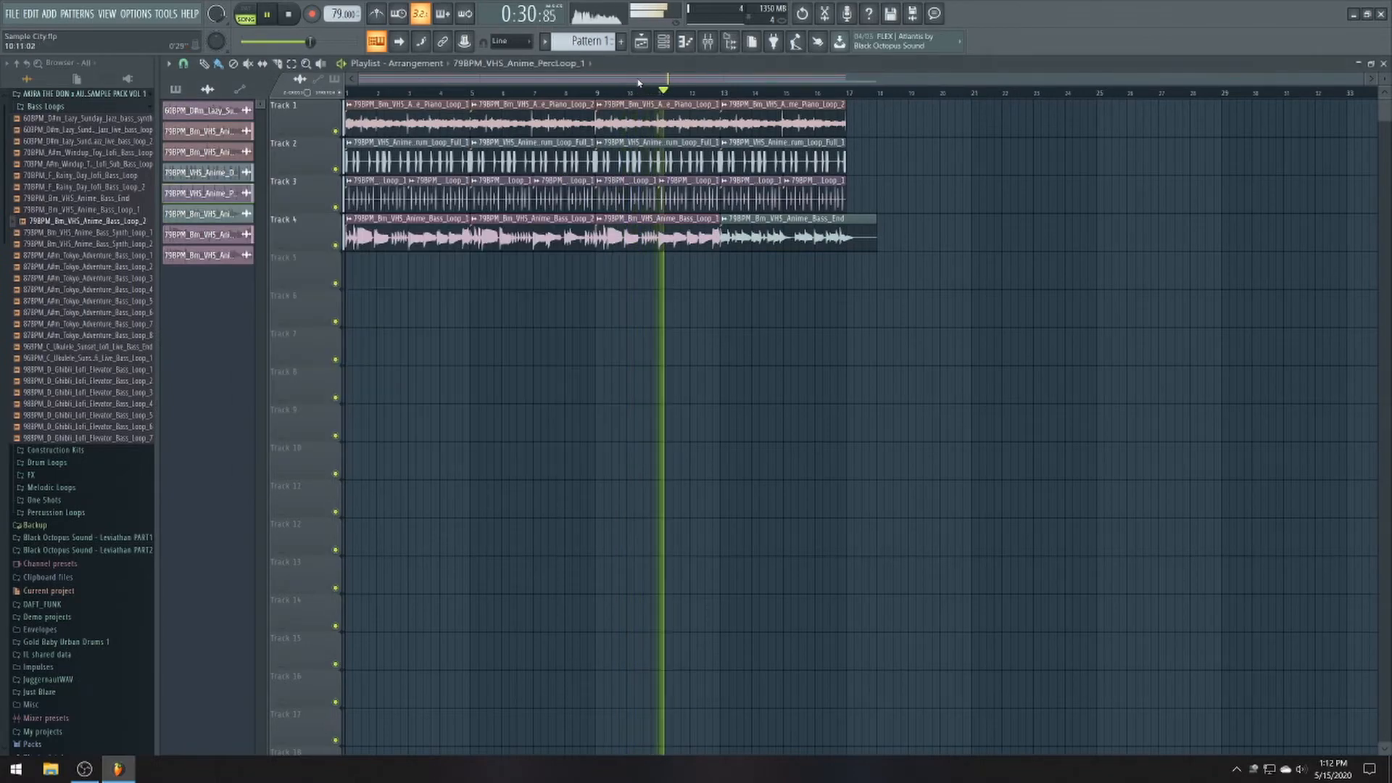
- Listen to the arrangement through the end of bar 16 and stop playback
scroll(702, 264, up, 2)
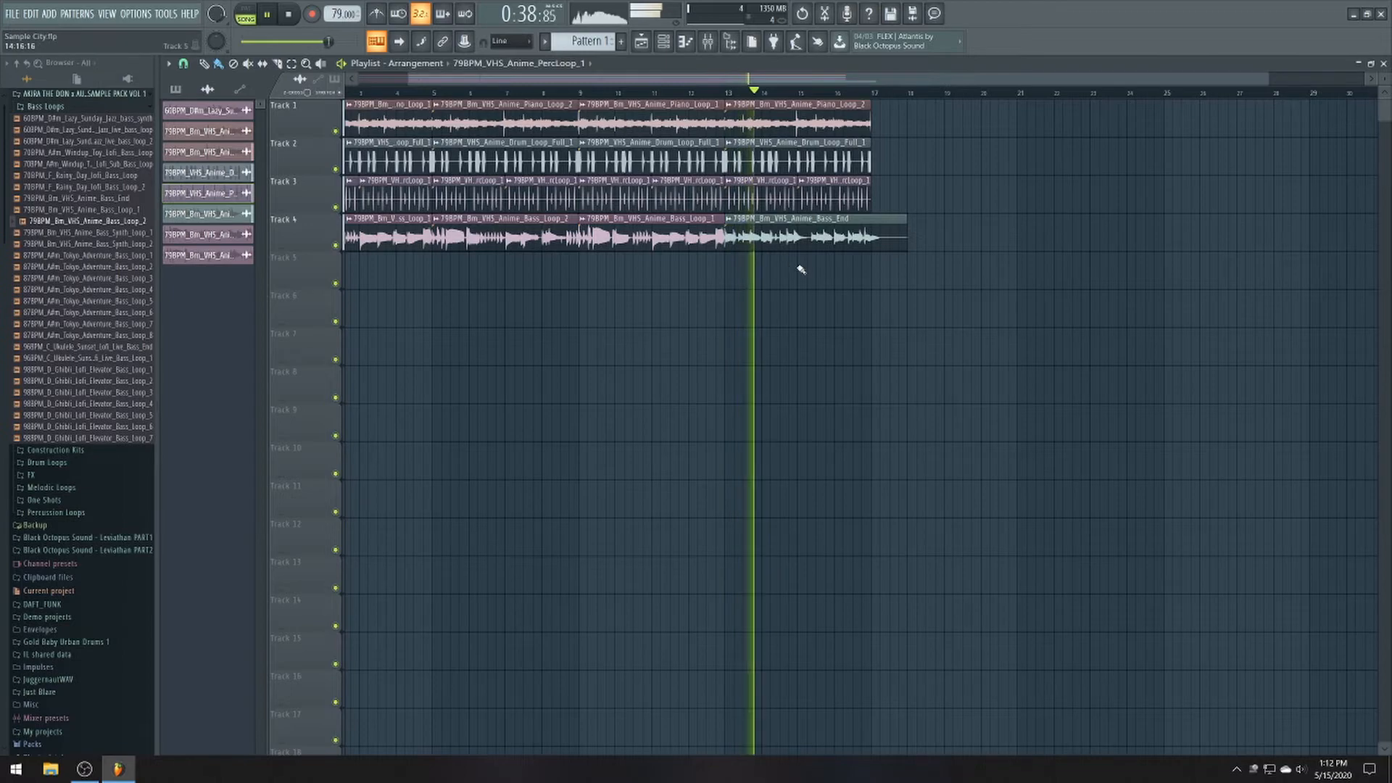
scroll(801, 269, up, 1)
scroll(801, 270, up, 1)
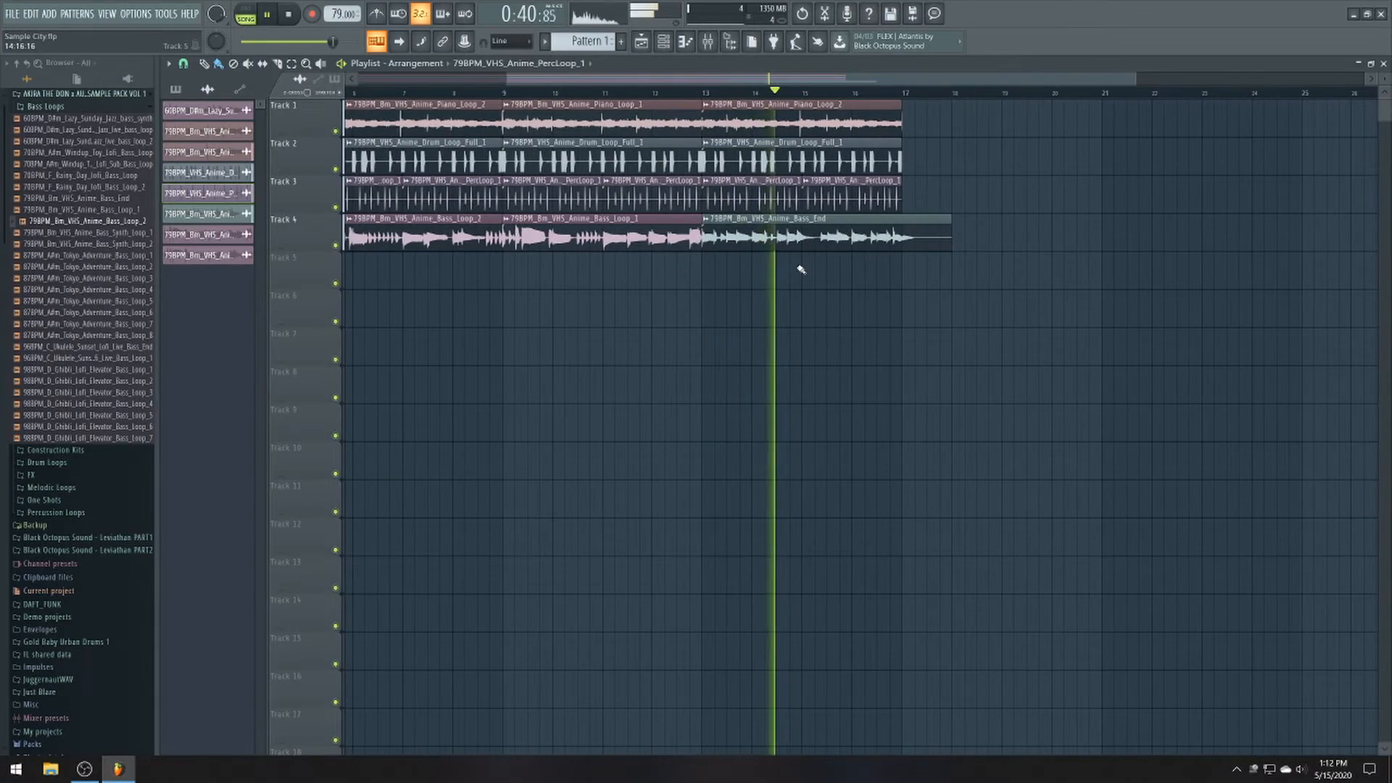
scroll(801, 270, down, 2)
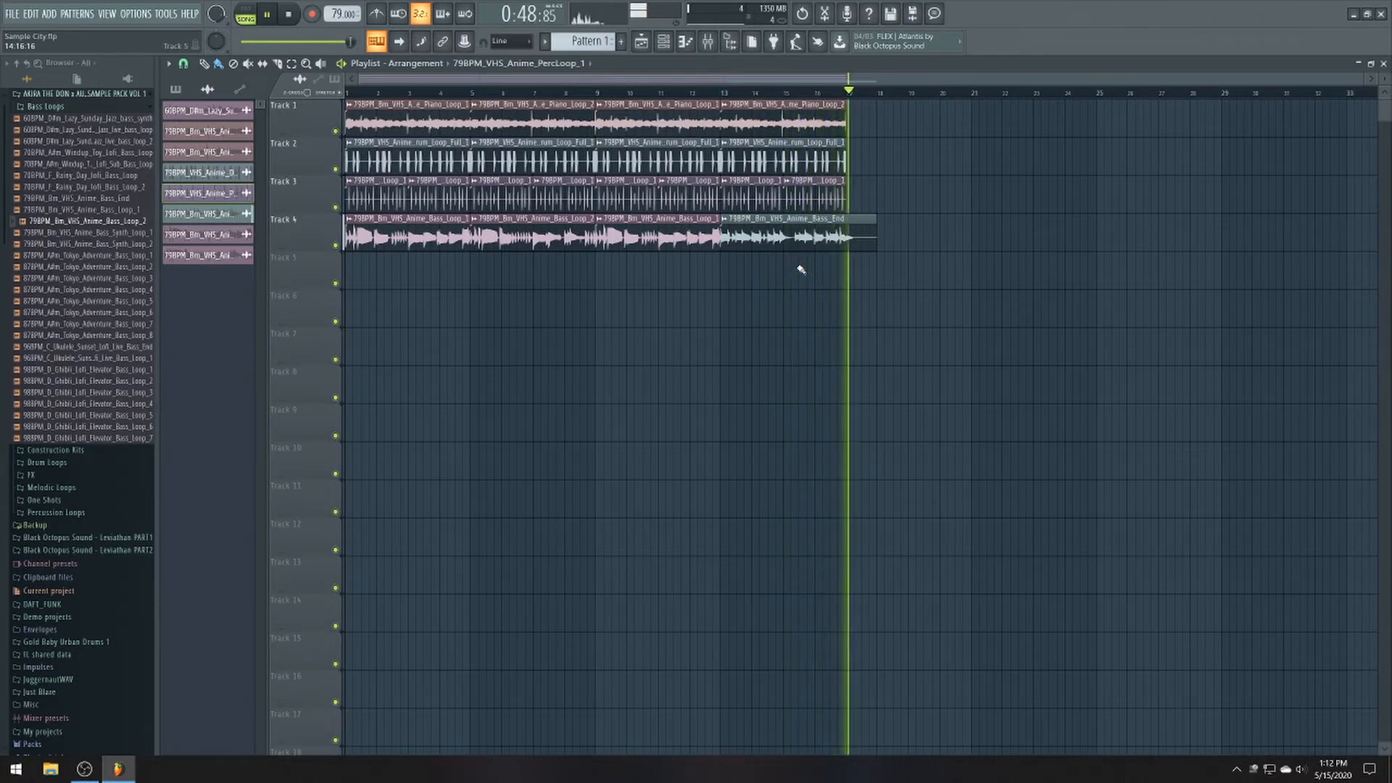
key(space)
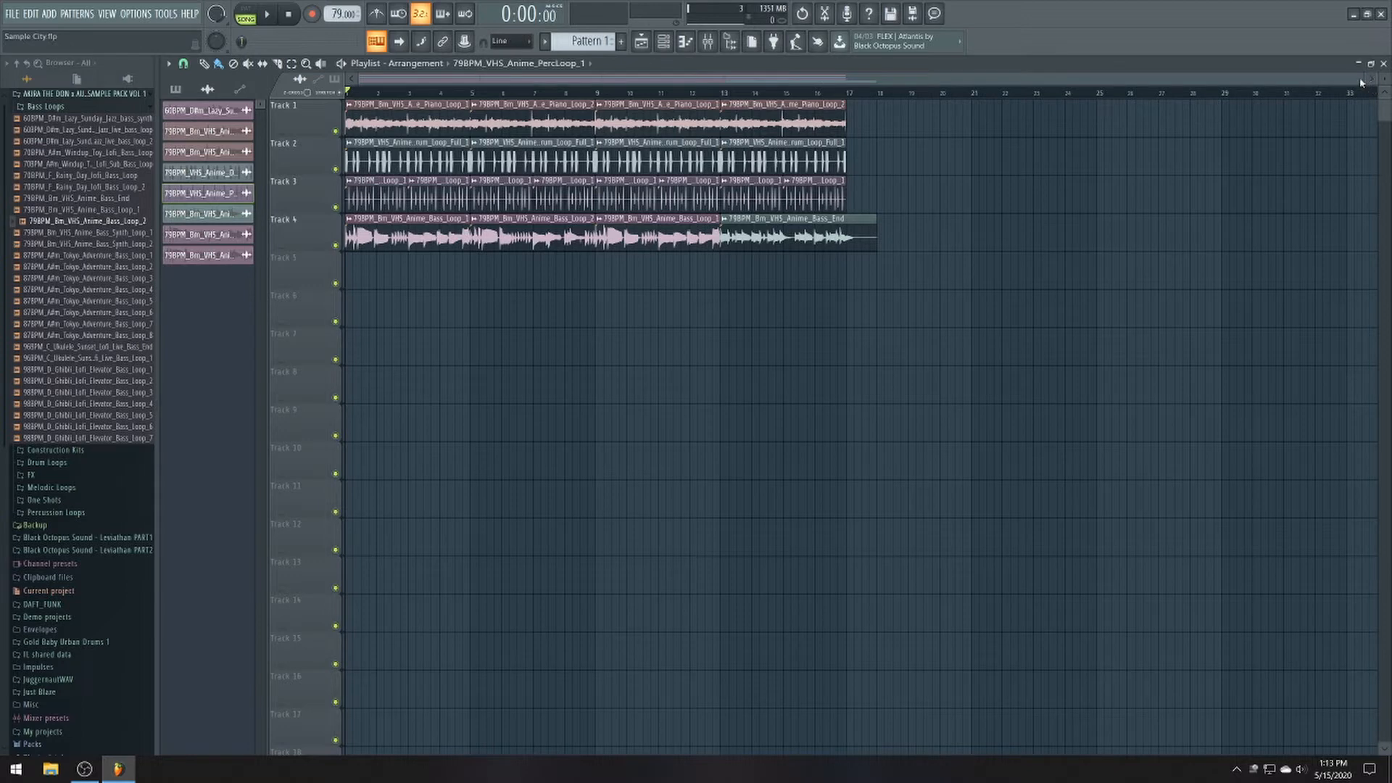
drag(1364, 79, 1057, 81)
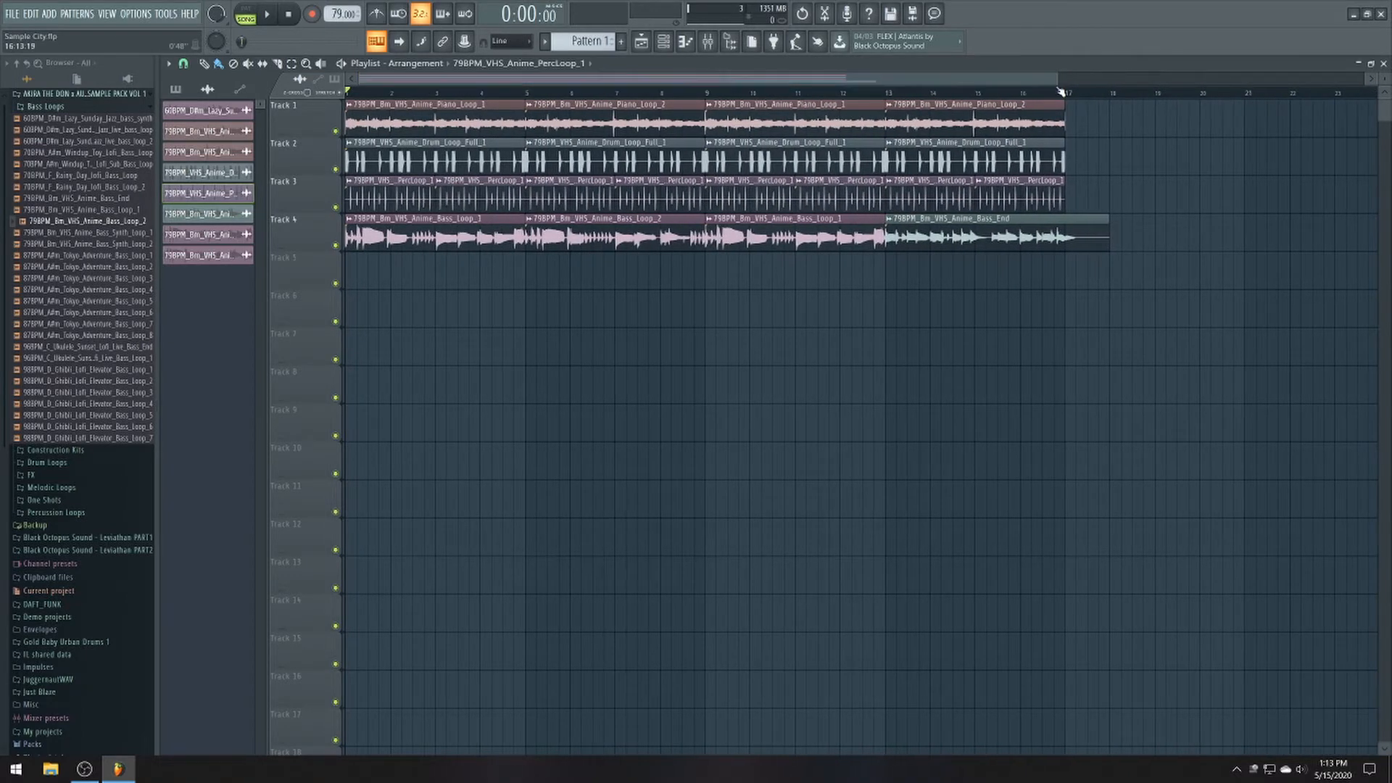
- Look through the sample pack's Drum Loops, One Shots and Percussion Loops folders, and collapse the pack's folder
click(52, 109)
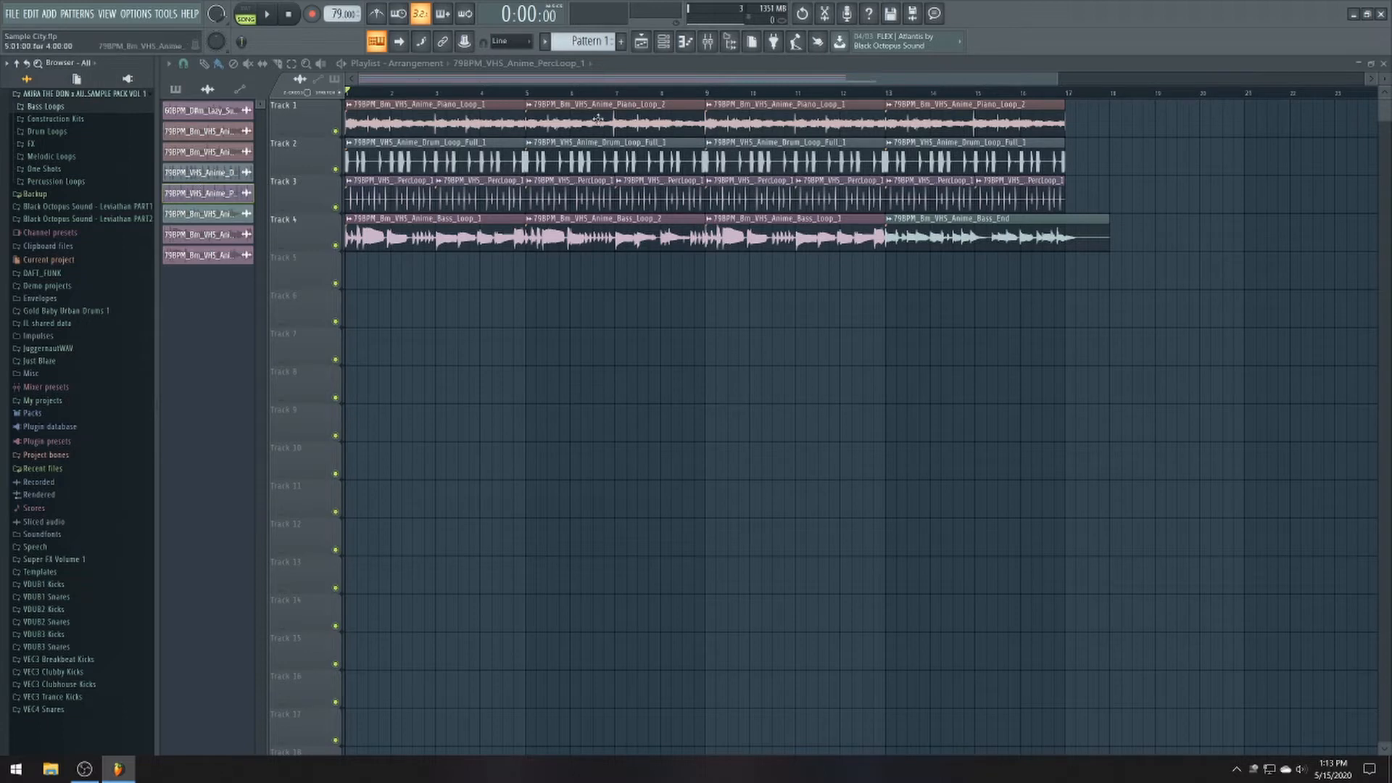
click(58, 118)
click(64, 121)
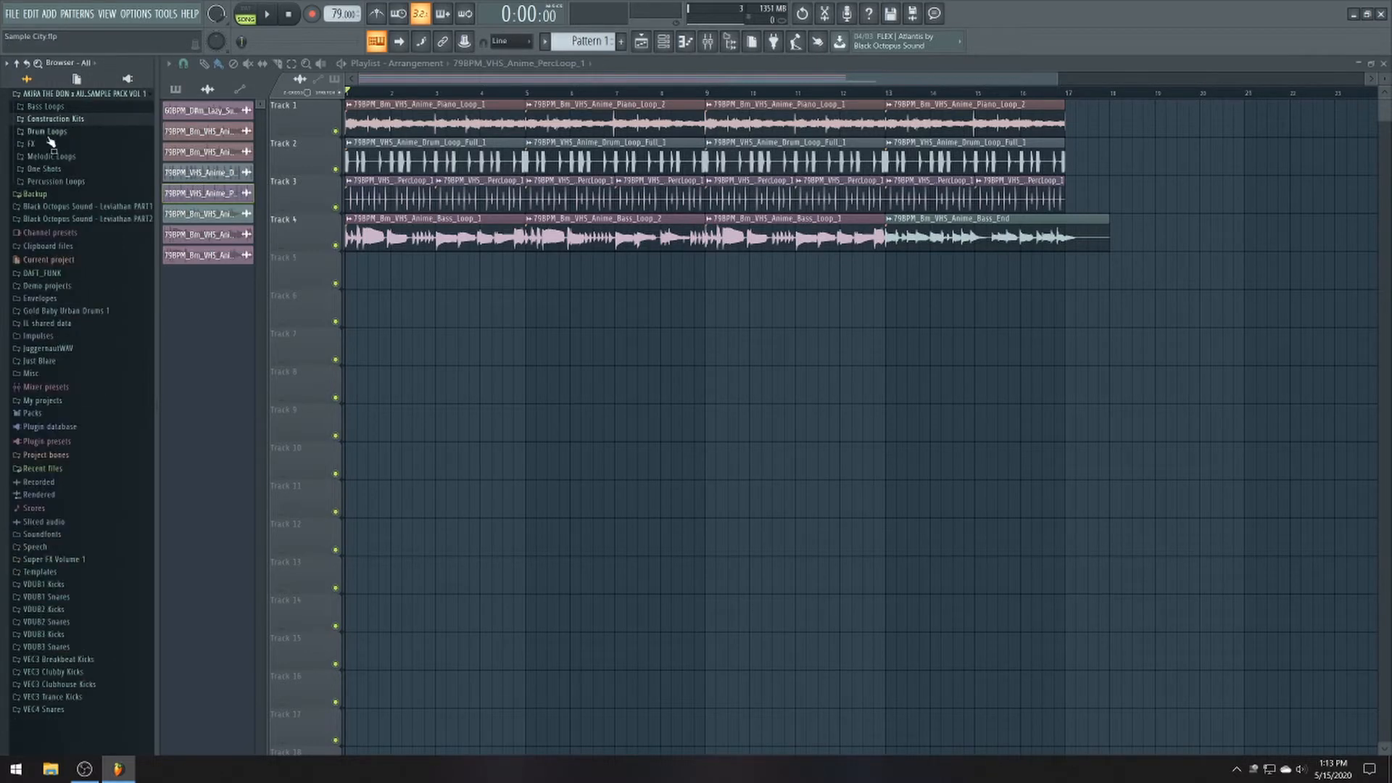
click(48, 132)
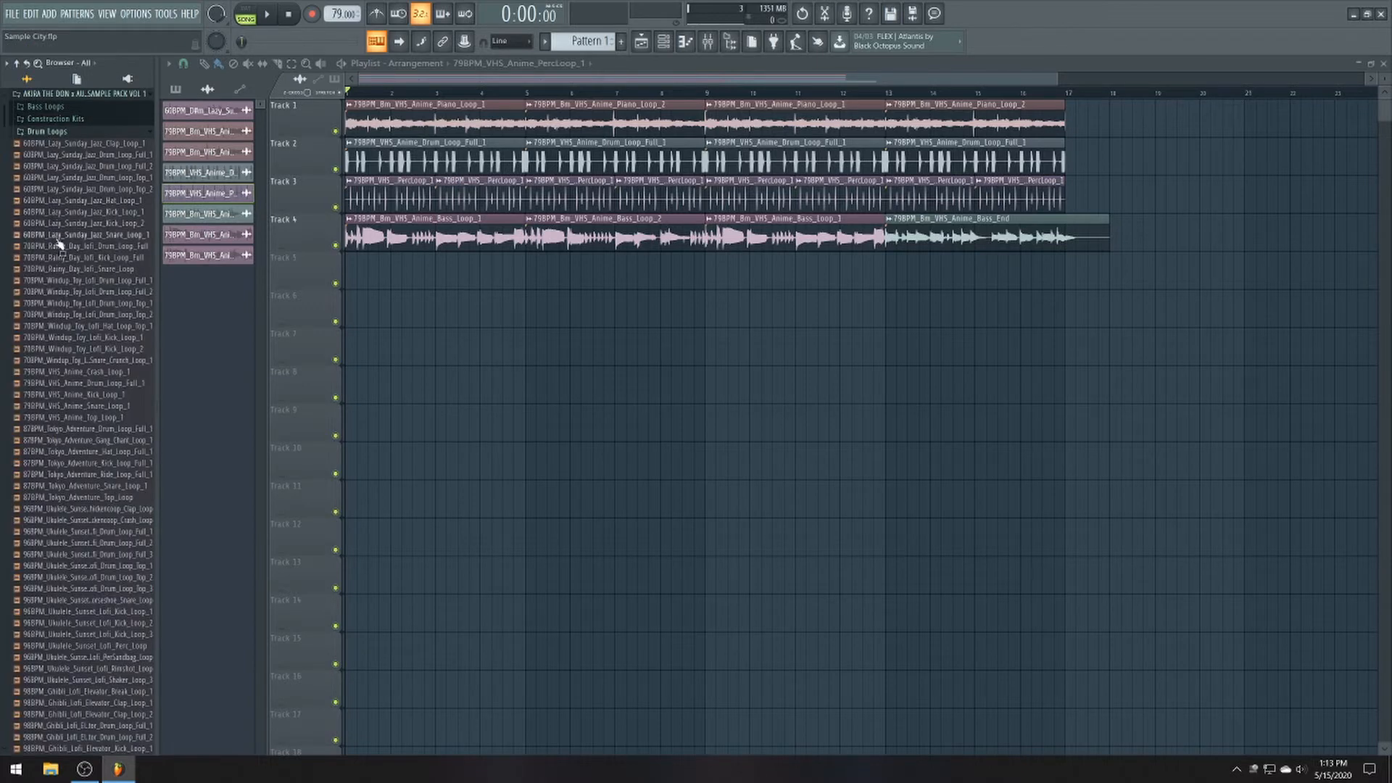
click(78, 135)
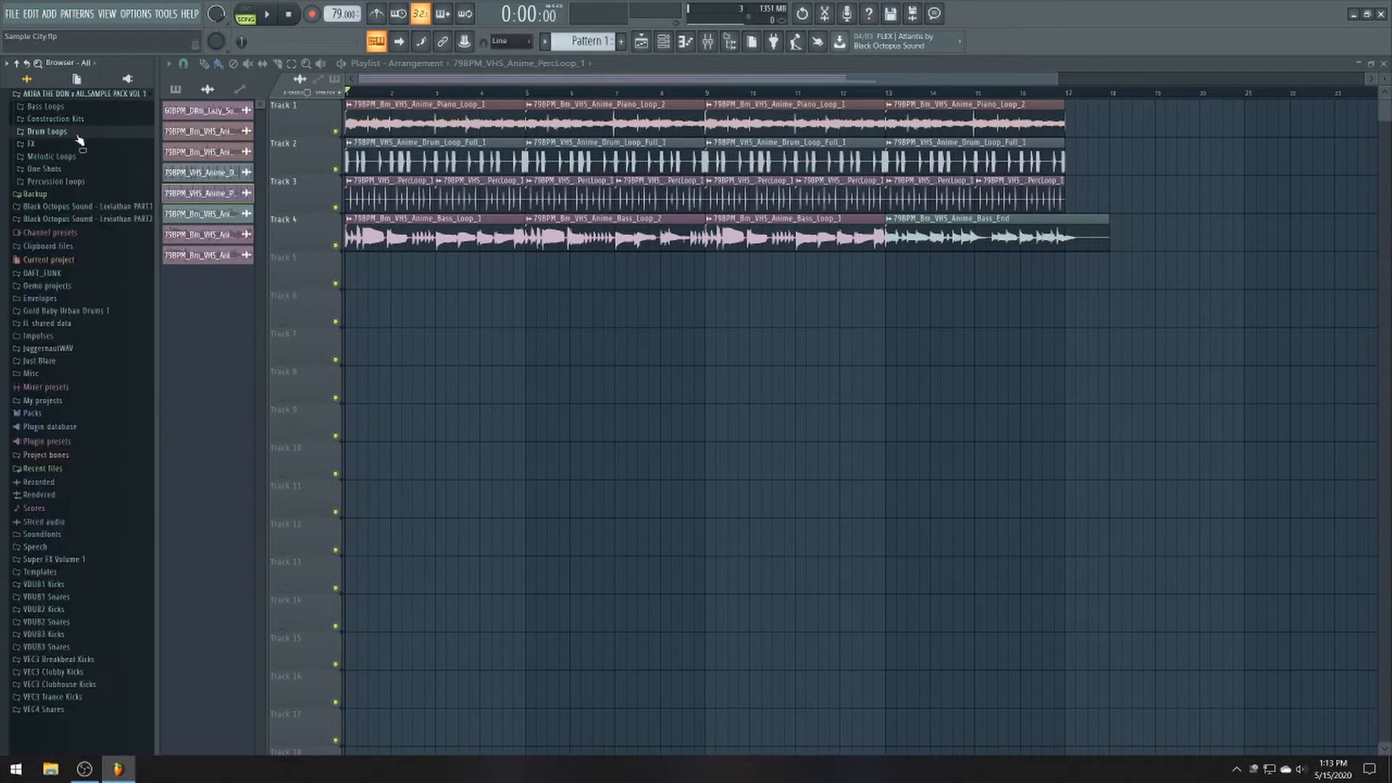
click(45, 169)
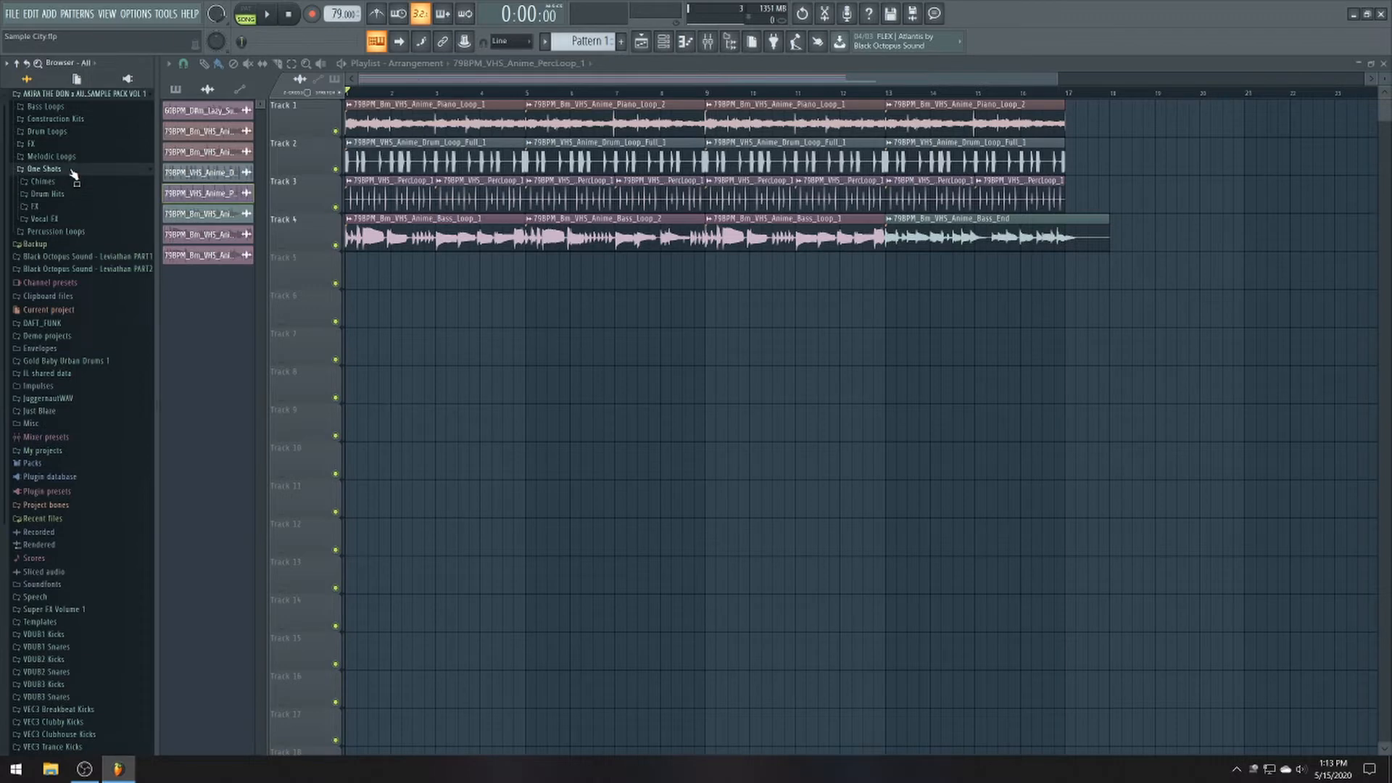
click(72, 170)
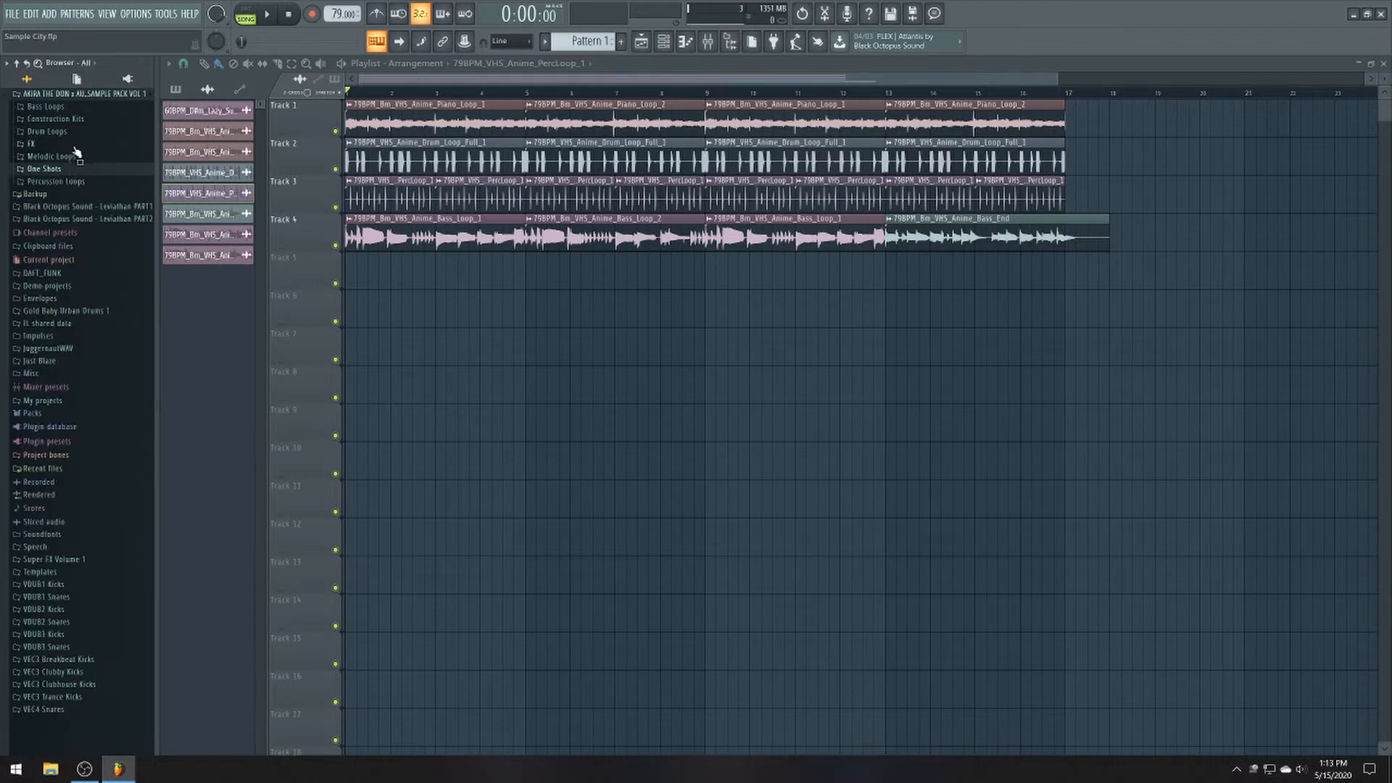
click(82, 183)
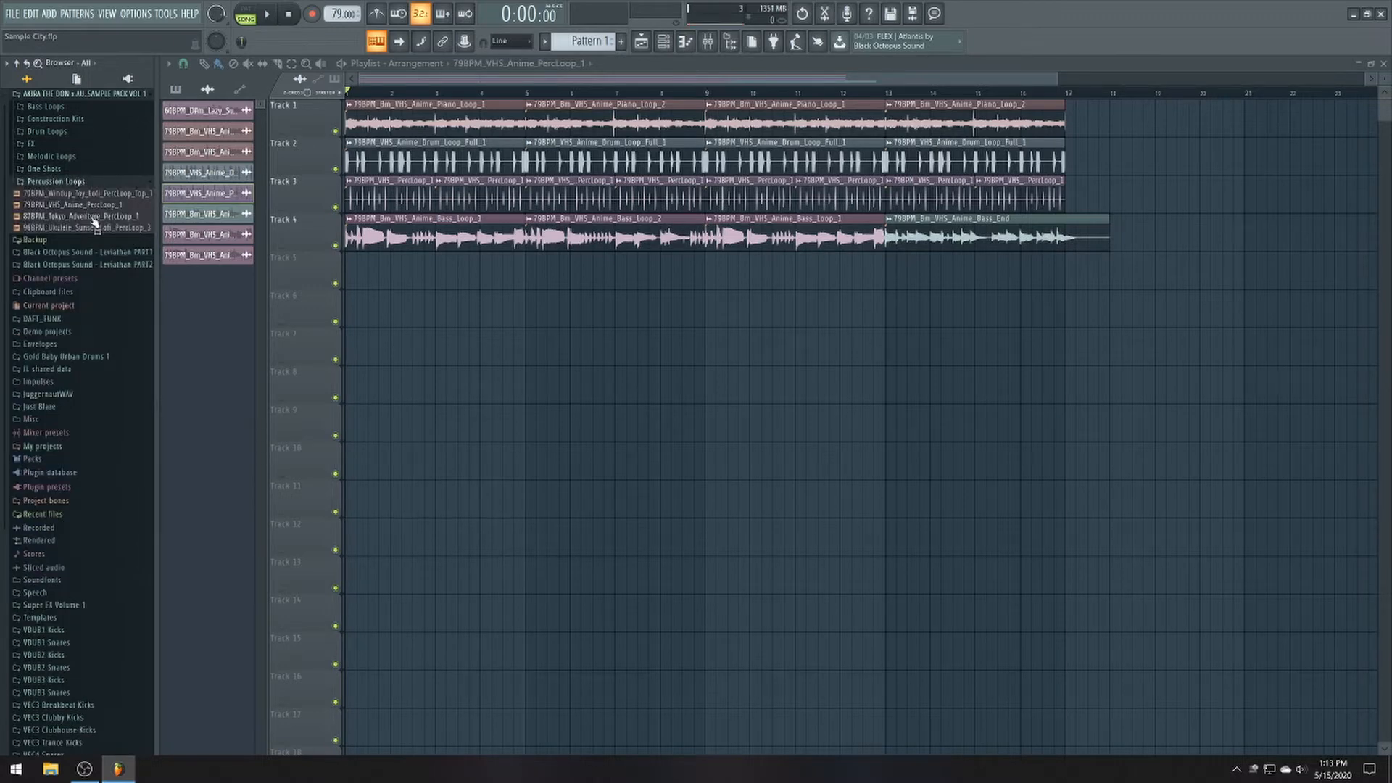
click(95, 183)
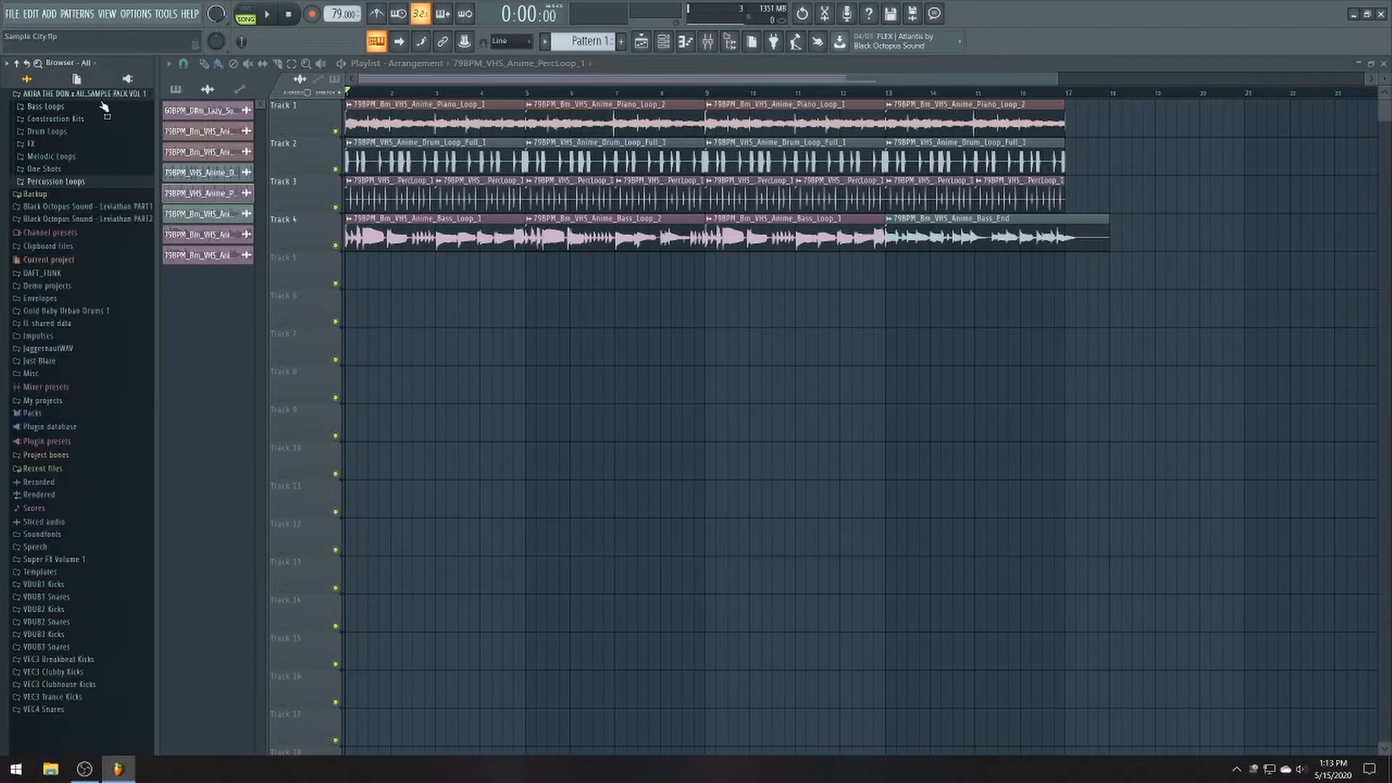
click(116, 102)
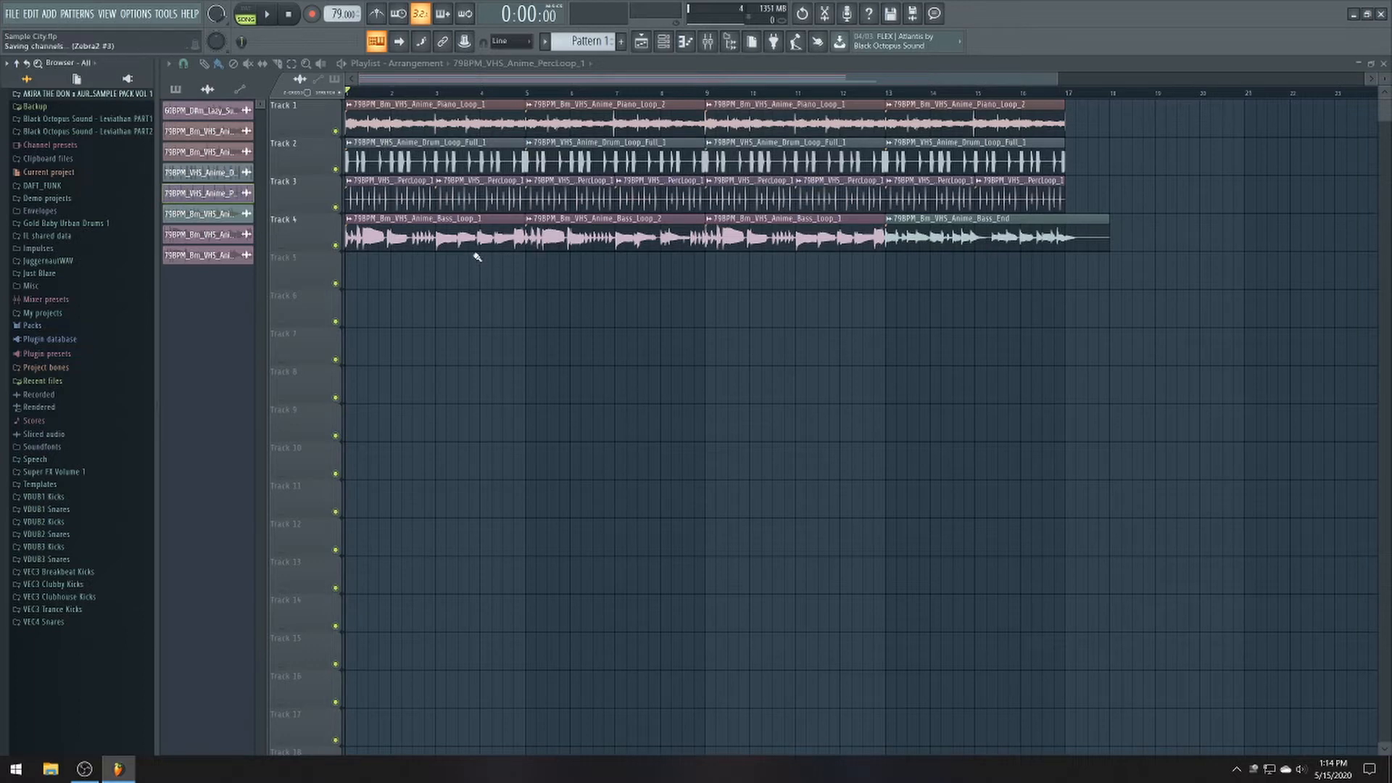
- Mute Track 2 and move all of its drum loop clips so they start at bar 17
click(338, 172)
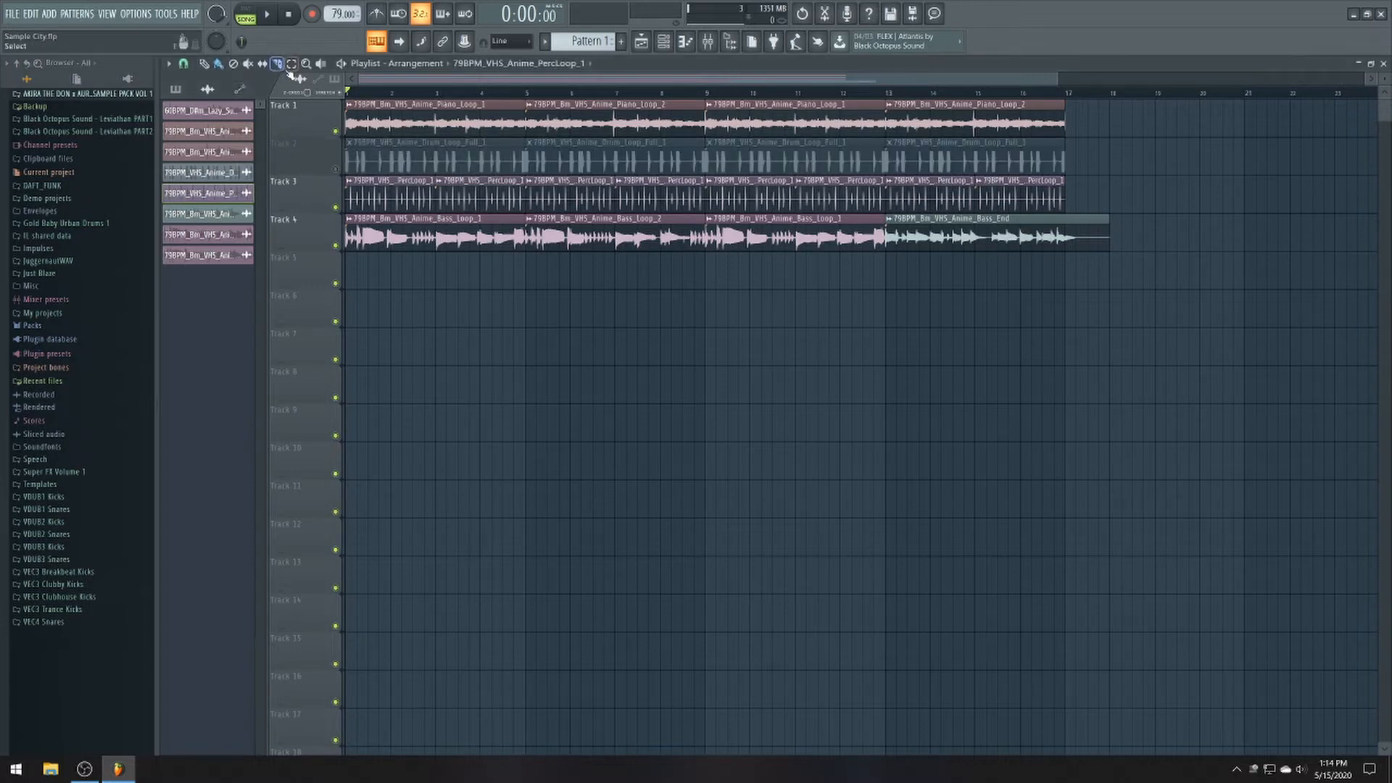
drag(1035, 162, 406, 161)
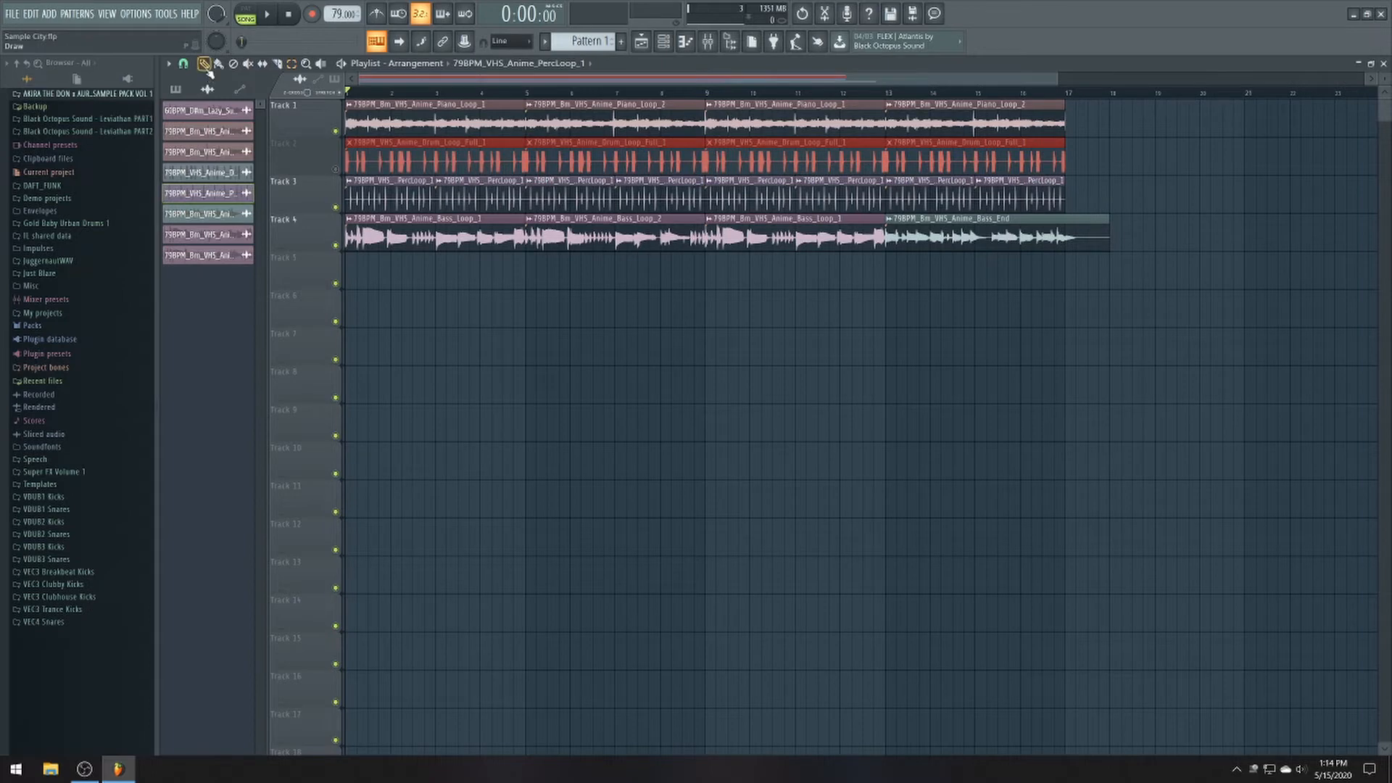
drag(661, 156, 1371, 138)
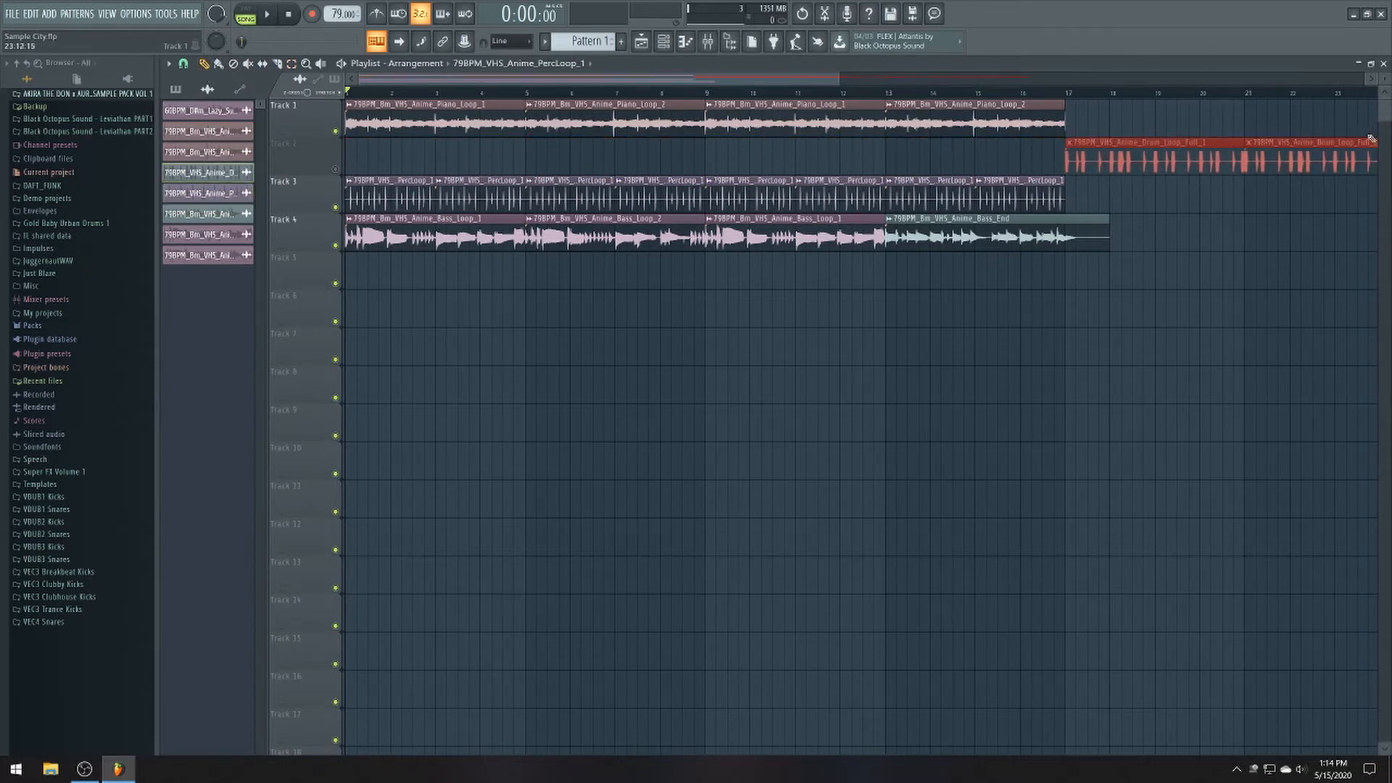
- Rename Pattern 1 as Drums, place it at bar 1 of Track 2 and unmute that track
scroll(655, 95, up, 3)
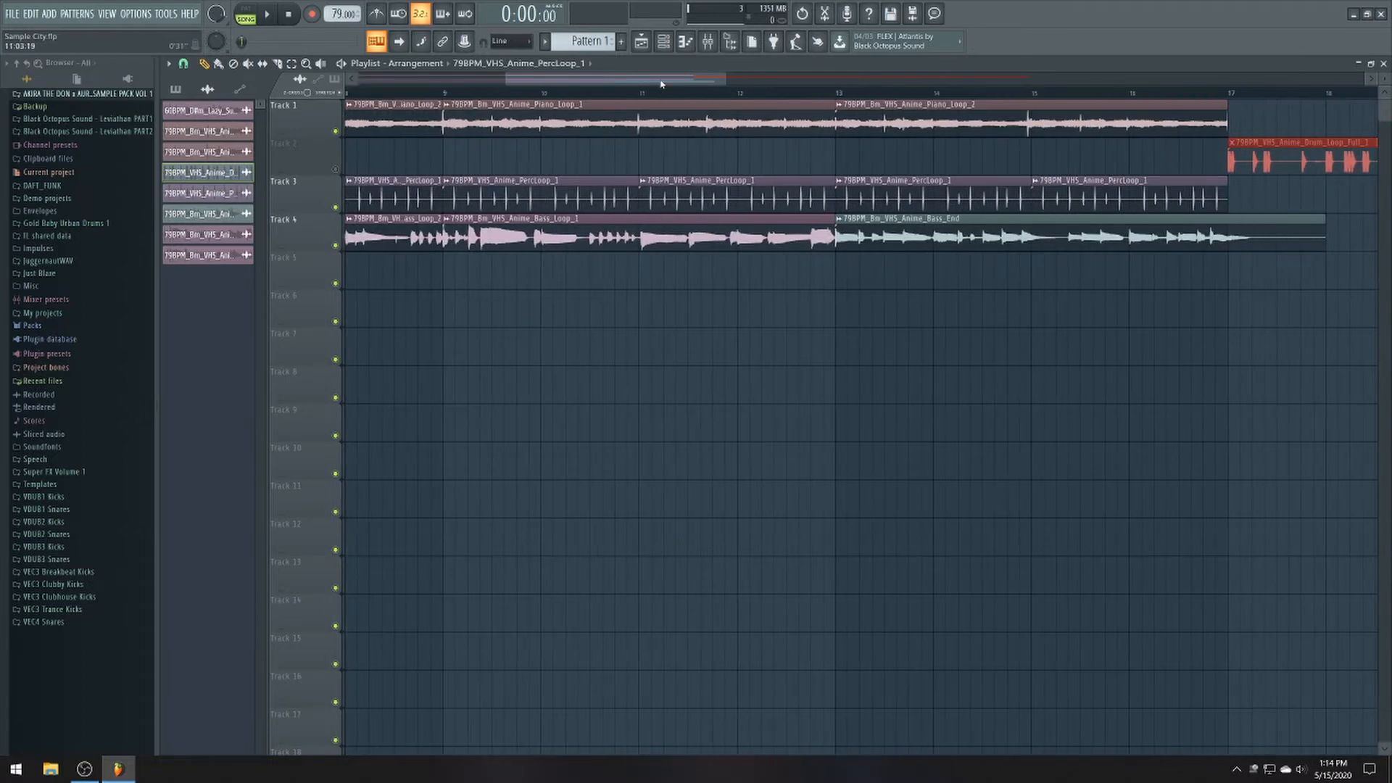
drag(661, 84, 442, 88)
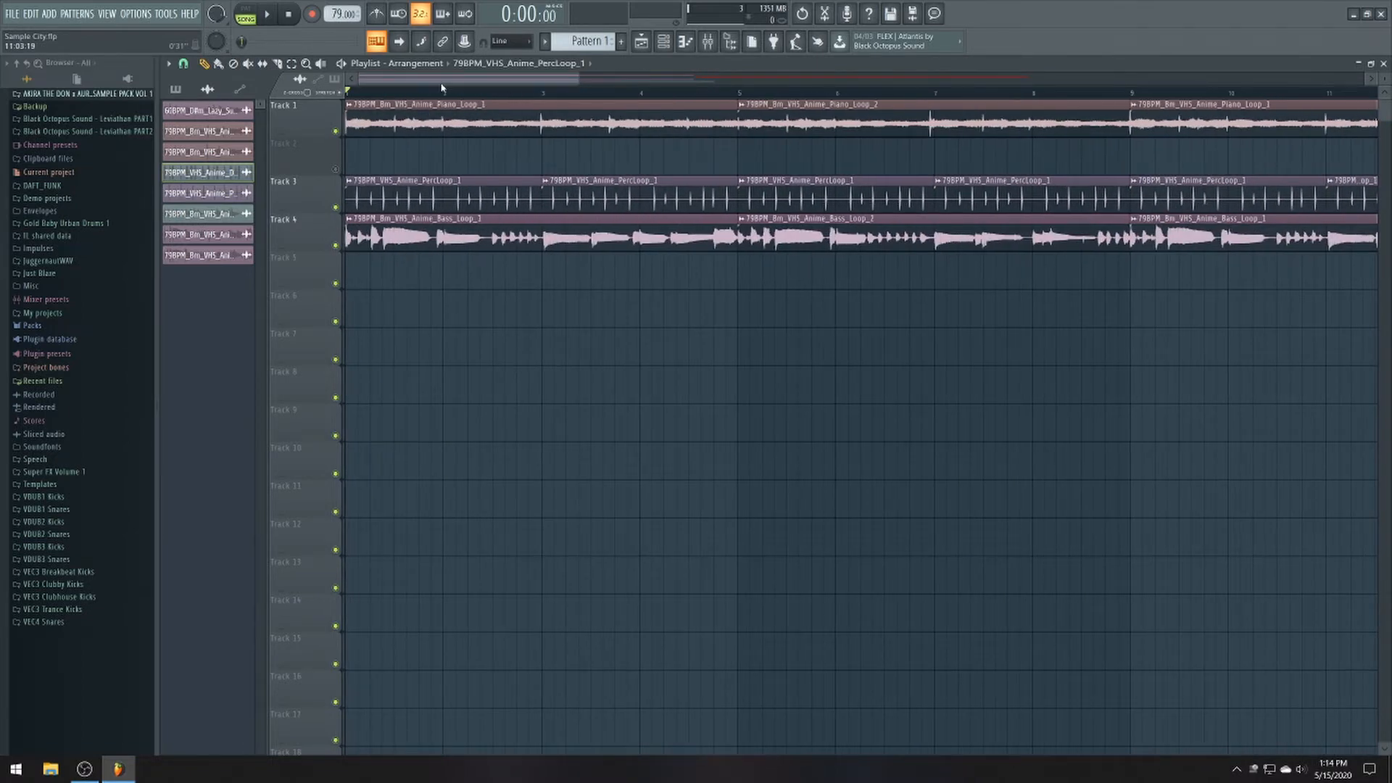
drag(577, 74, 833, 74)
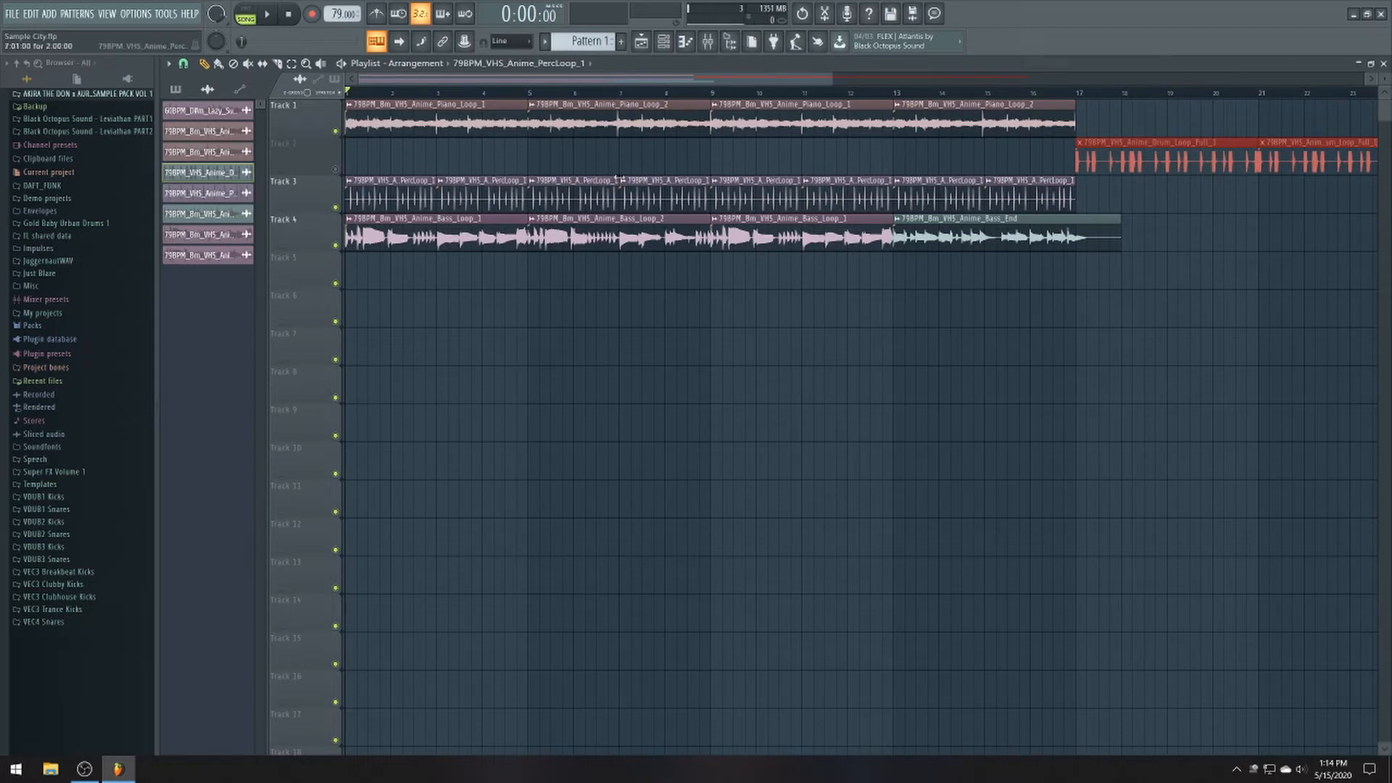
click(621, 41)
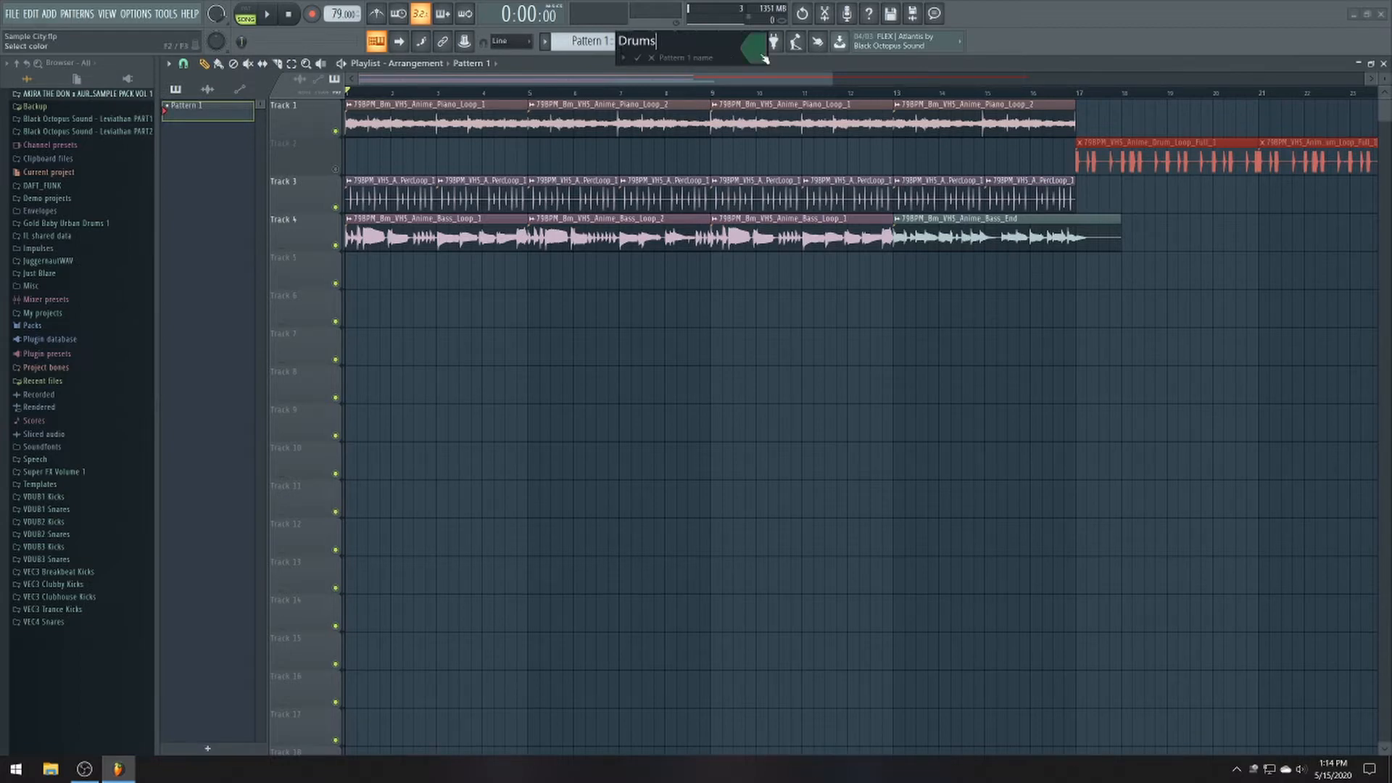
key(Return)
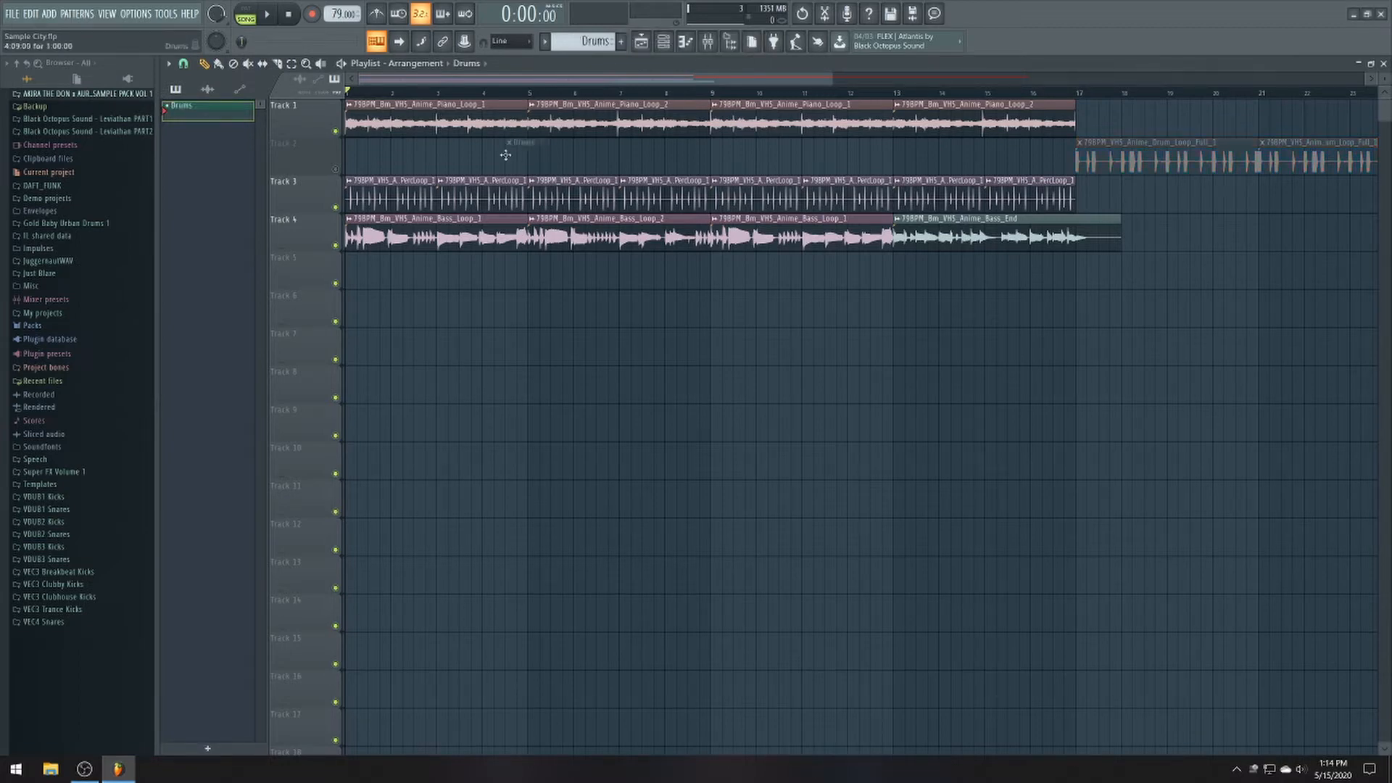
click(335, 170)
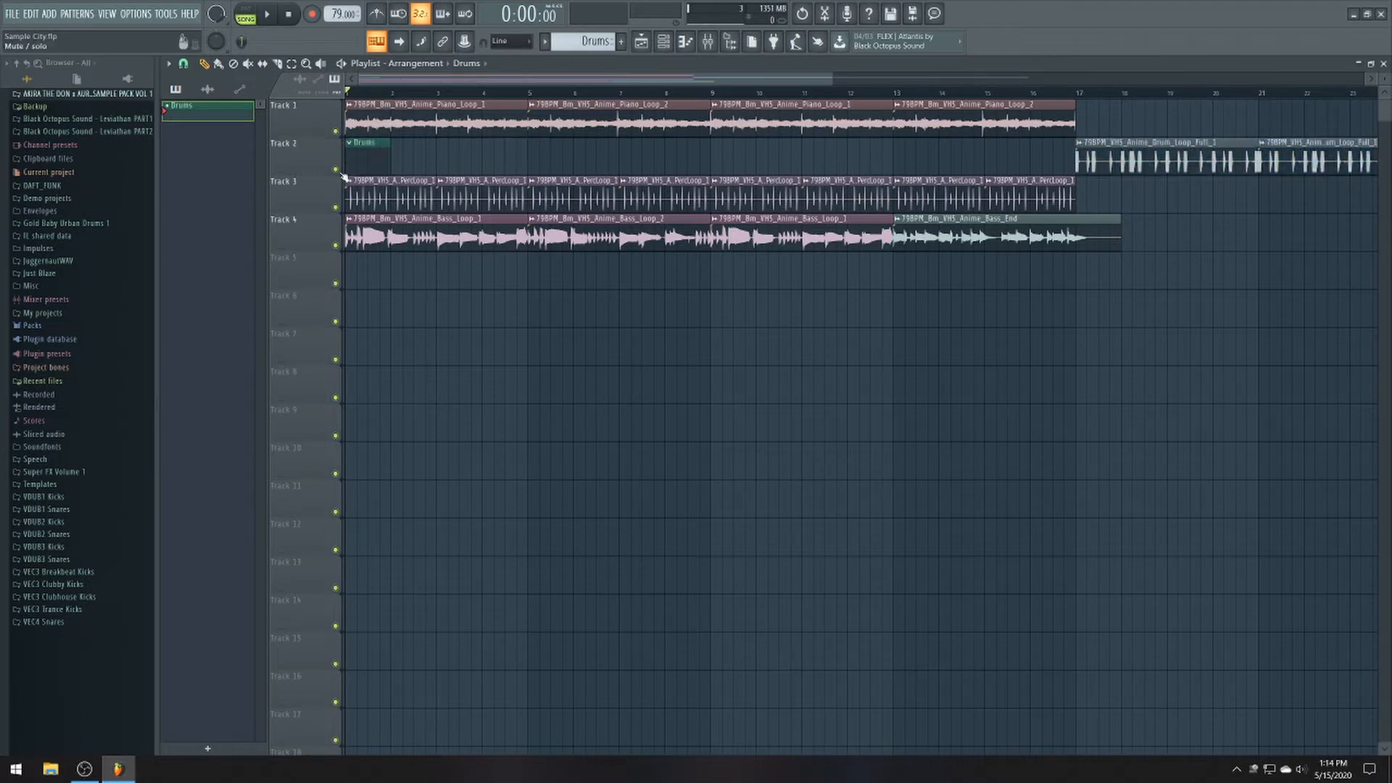
- Rename Track 2 as Drums and colour it green to match the Drums pattern
scroll(1183, 130, down, 2)
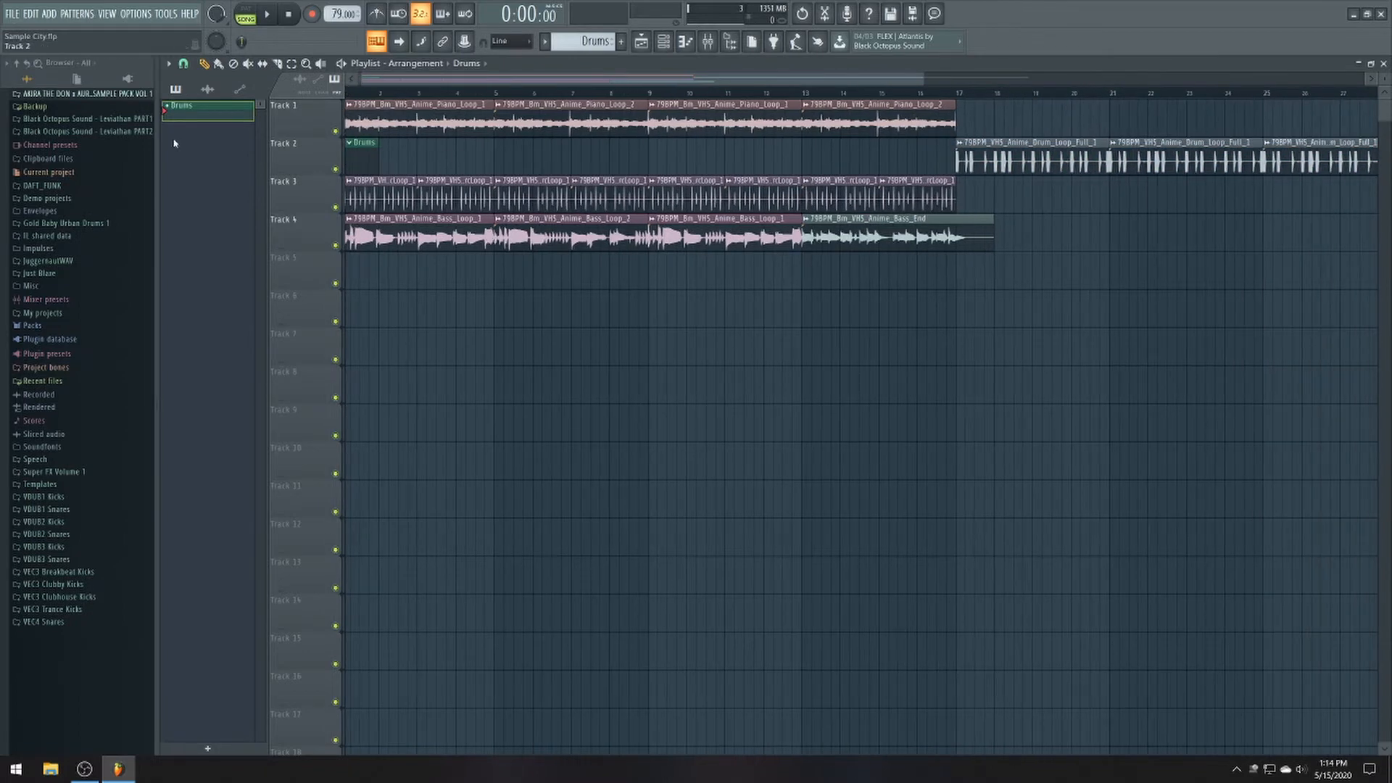
right_click(287, 151)
click(345, 180)
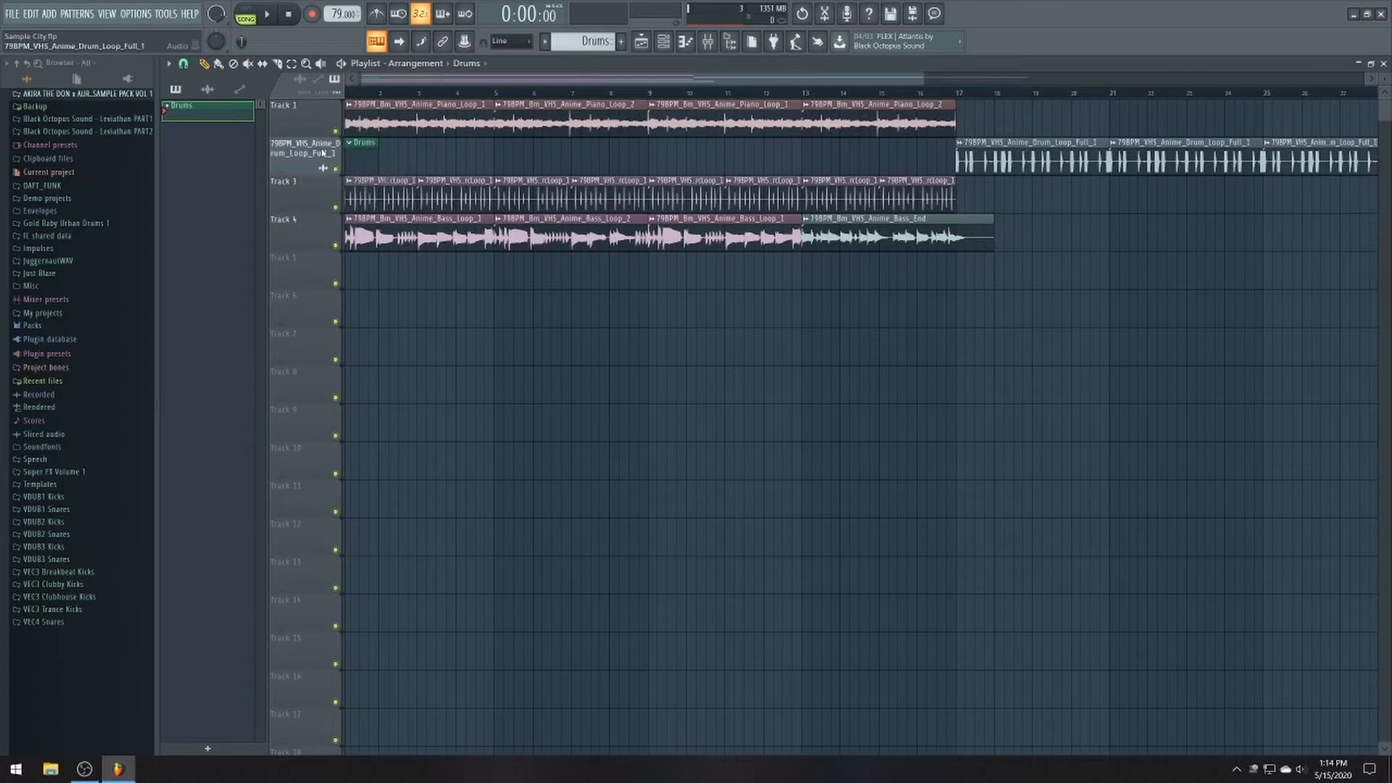
right_click(324, 153)
click(348, 147)
text(Drums)
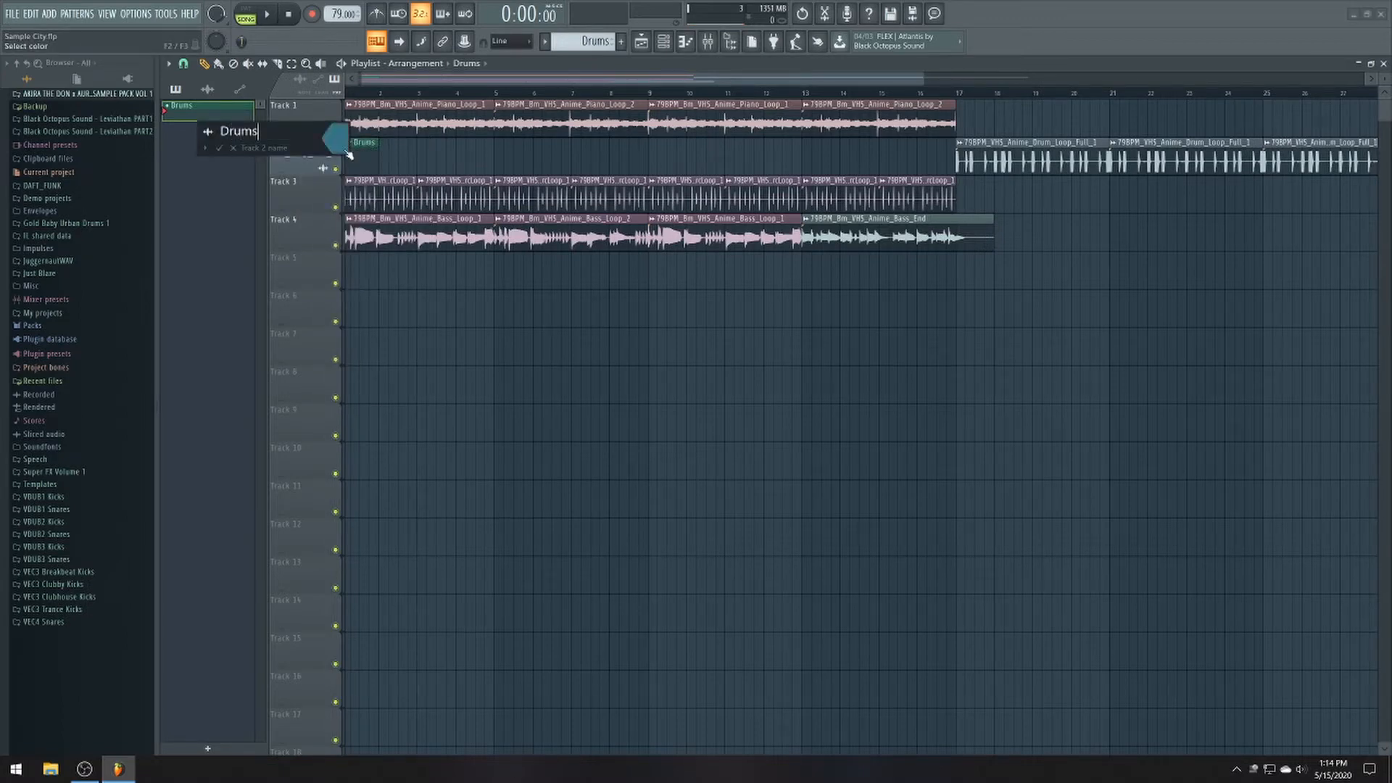
click(347, 152)
key(Return)
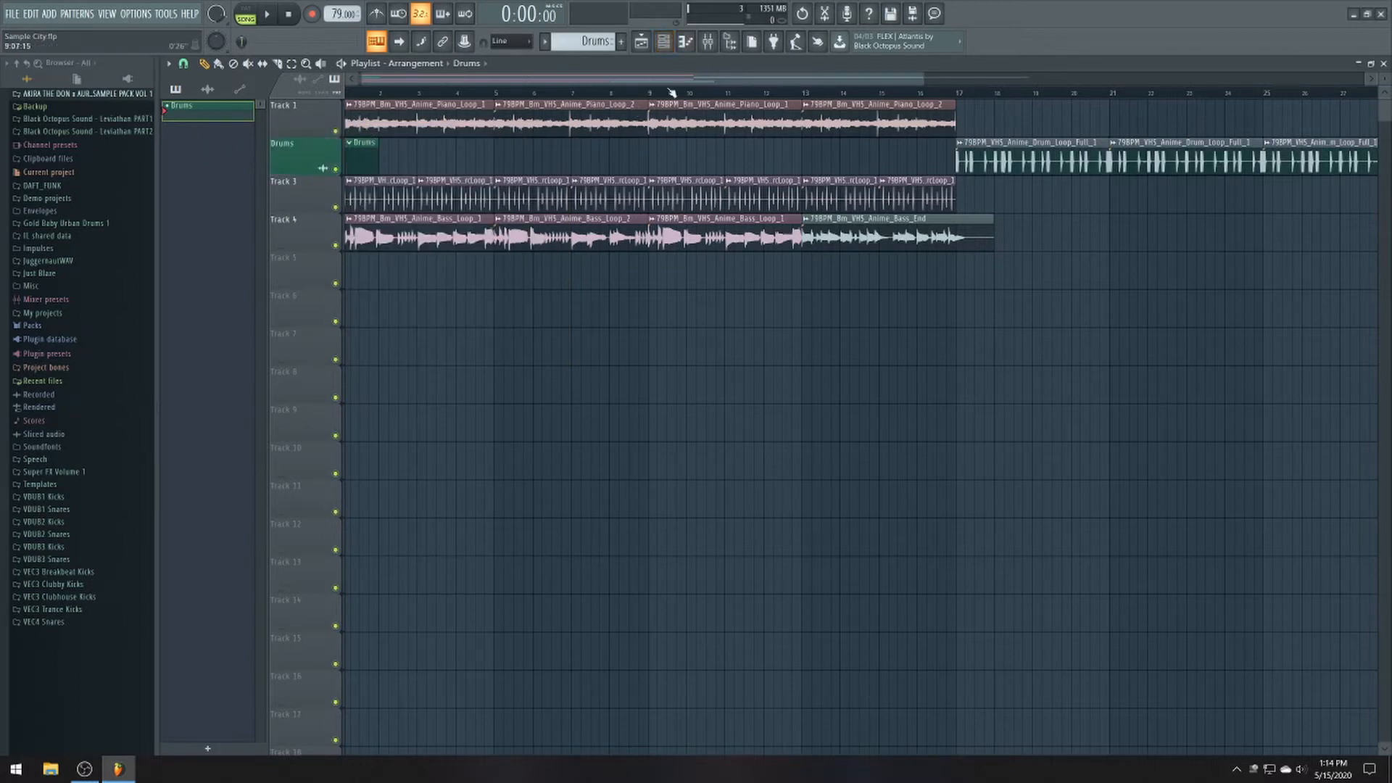
- Show all channels in the Channel rack and fill every 2 steps of the Closed Hi Hat channel
click(667, 48)
click(1088, 154)
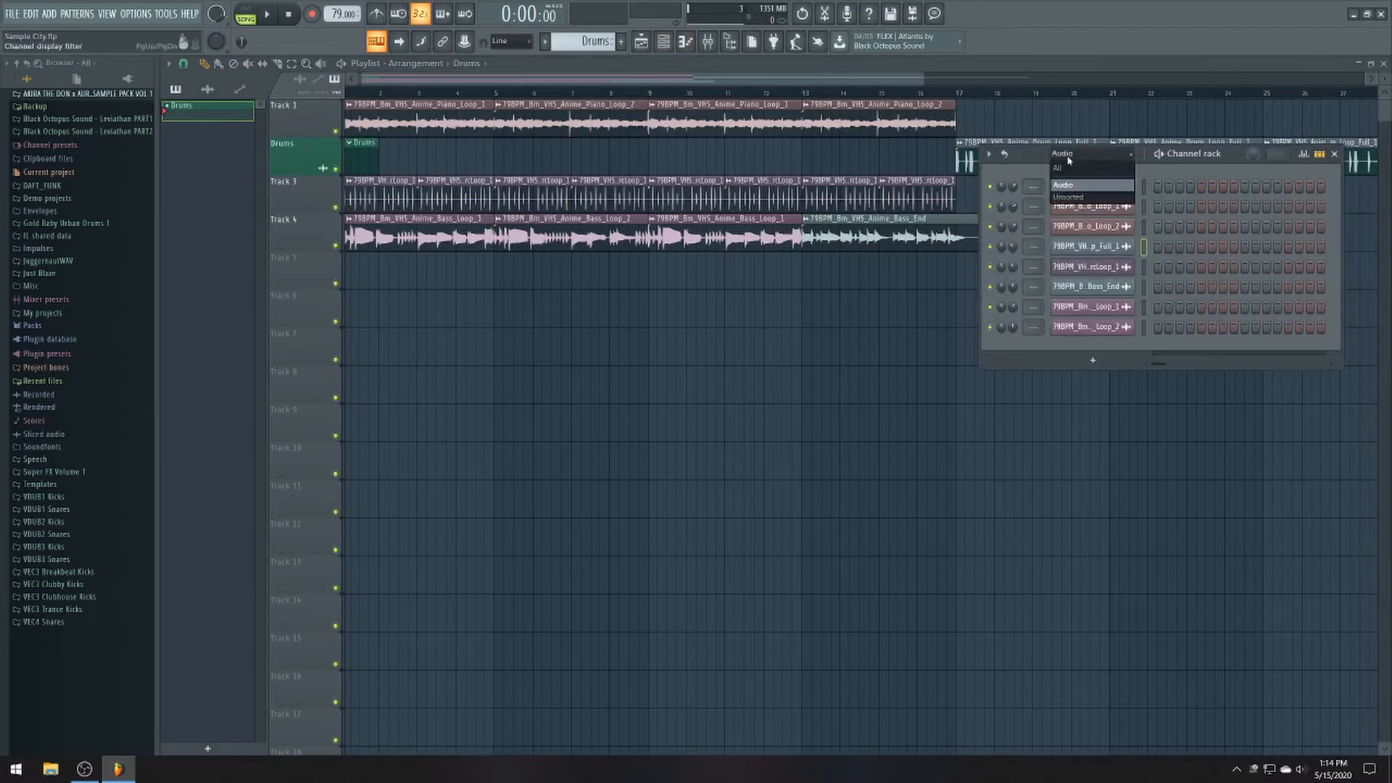
click(1080, 167)
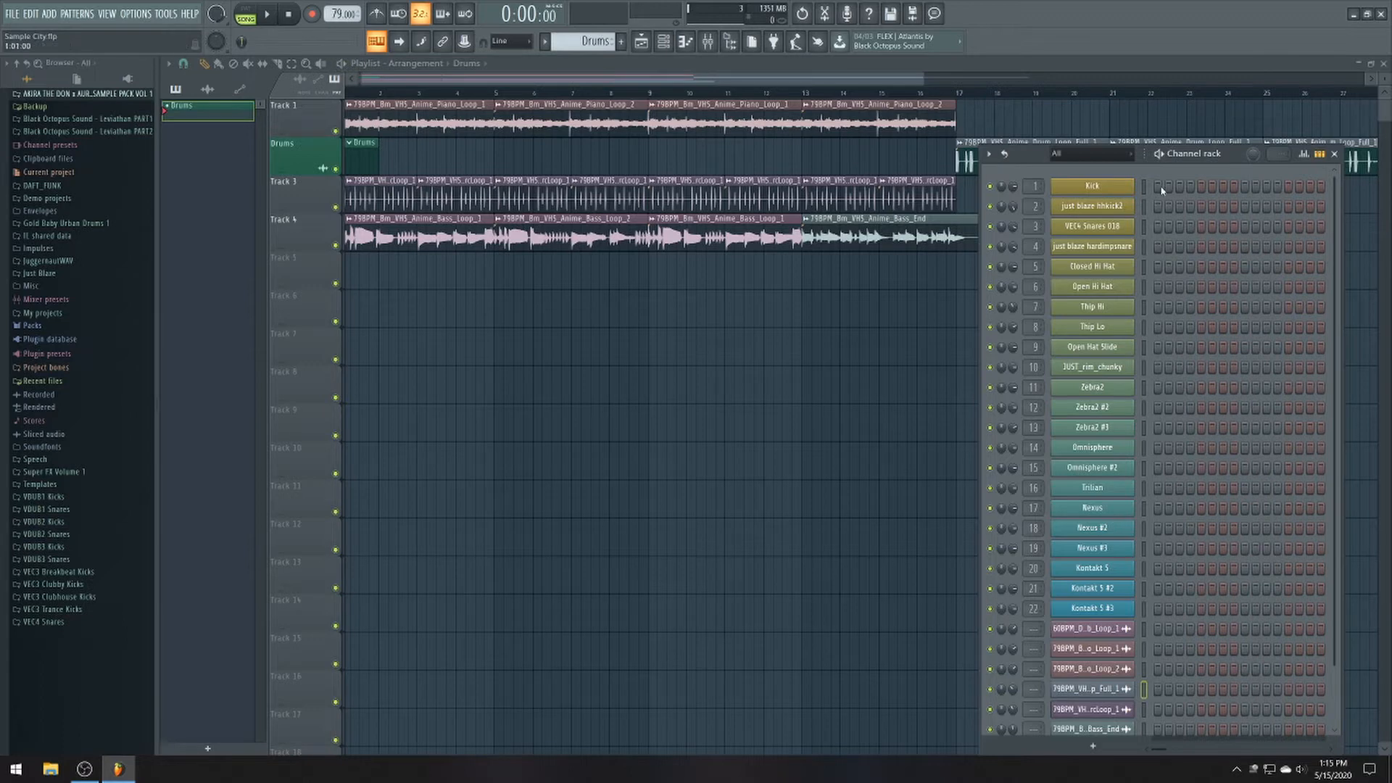
right_click(1132, 274)
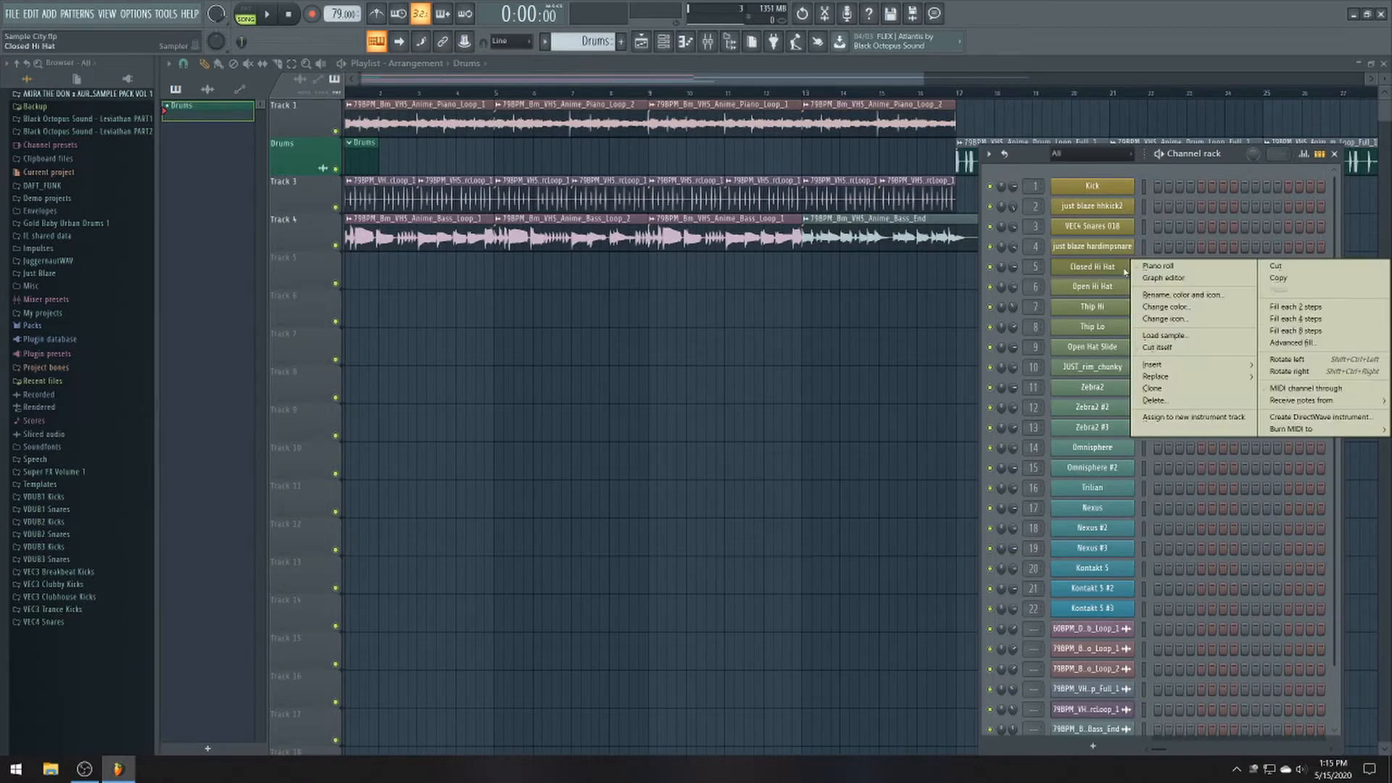
click(1226, 306)
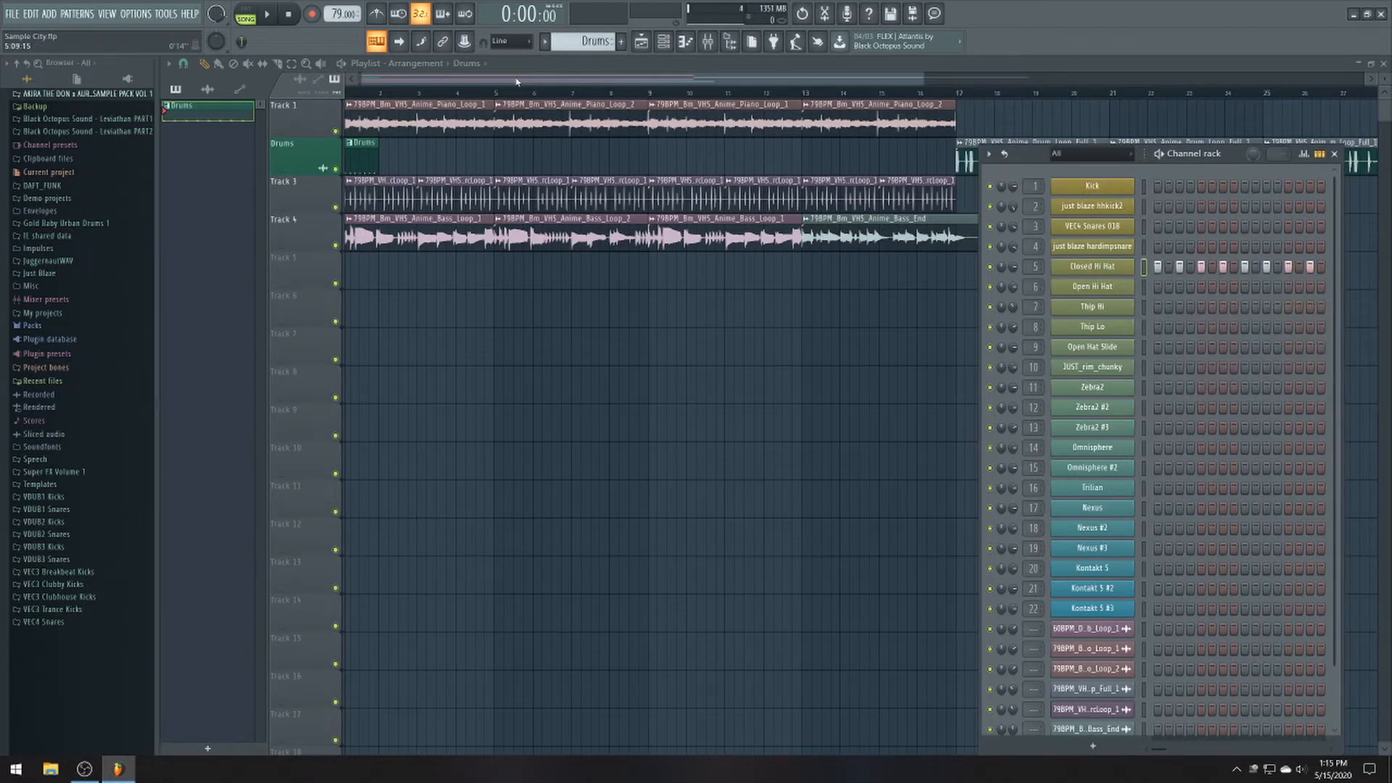
- Repeat the Drums pattern through bar 4 of the Drums track and briefly play the arrangement with it
key(F6)
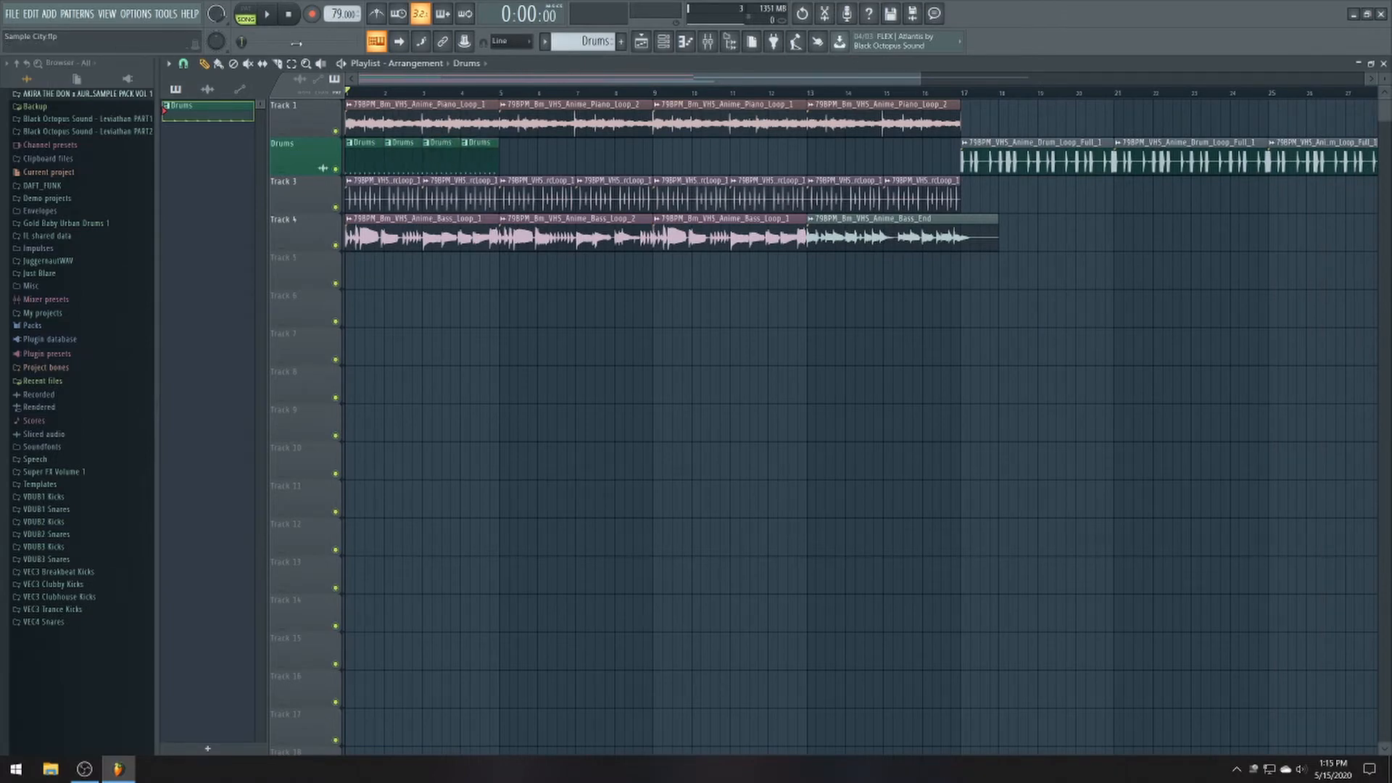
key(space)
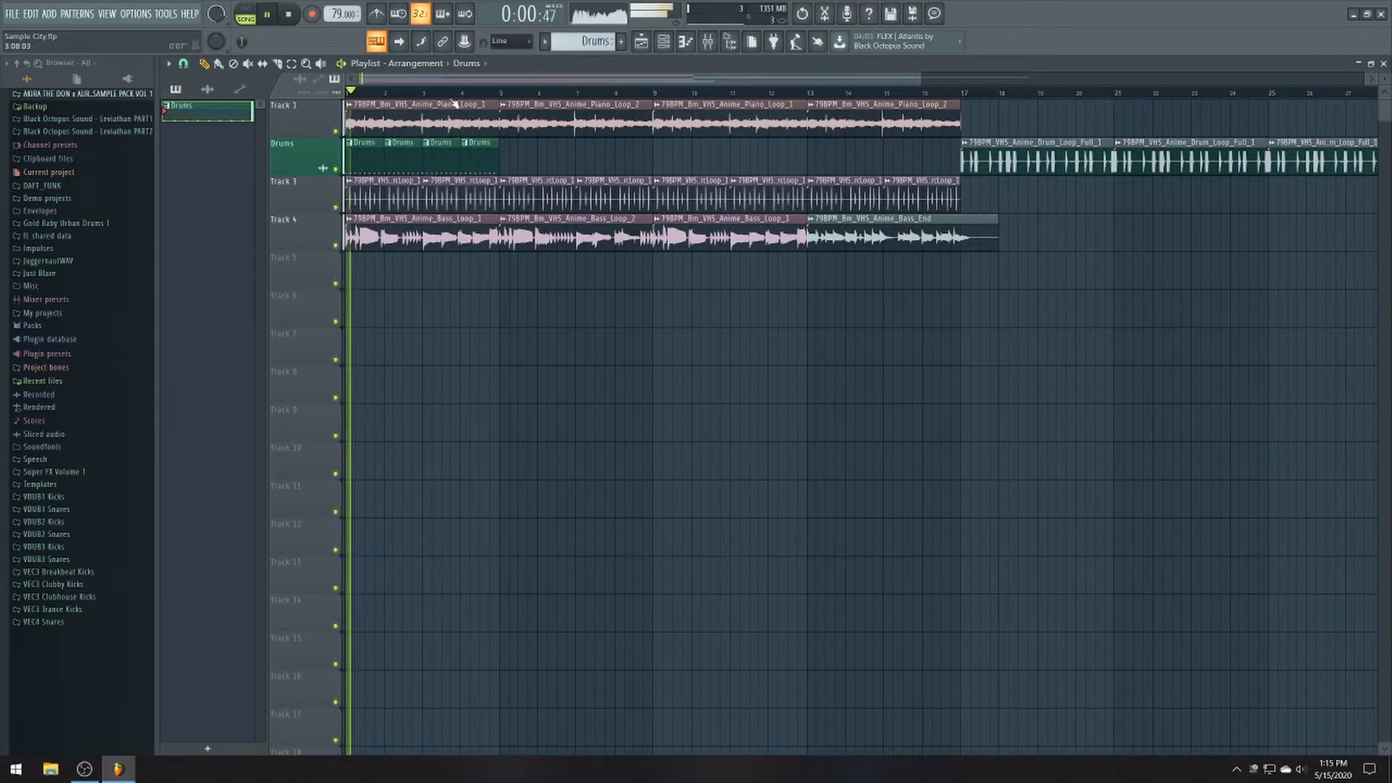
key(space)
- Audition the VDUB3 Kicks samples and replace the Kick channel's sample with VDUB3 Kick 005
click(664, 50)
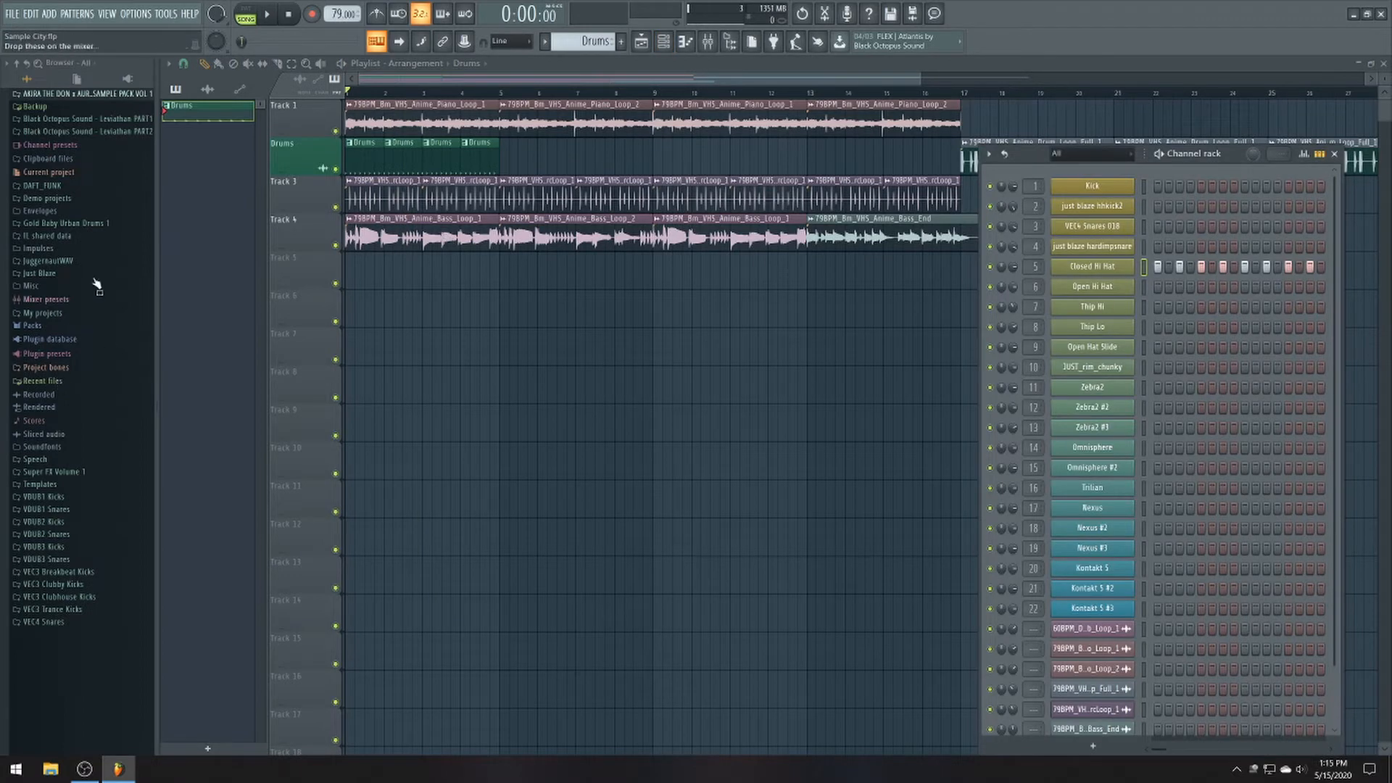
click(76, 548)
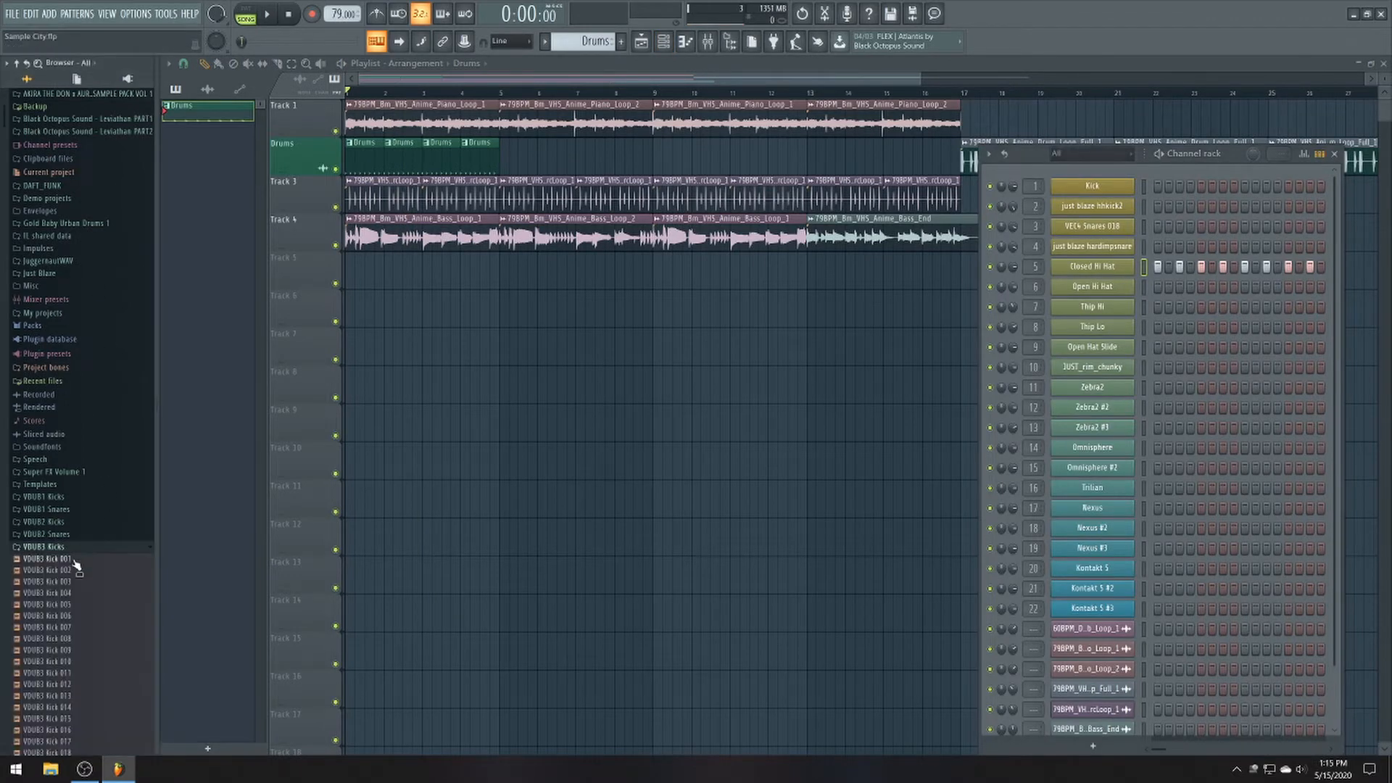
click(74, 149)
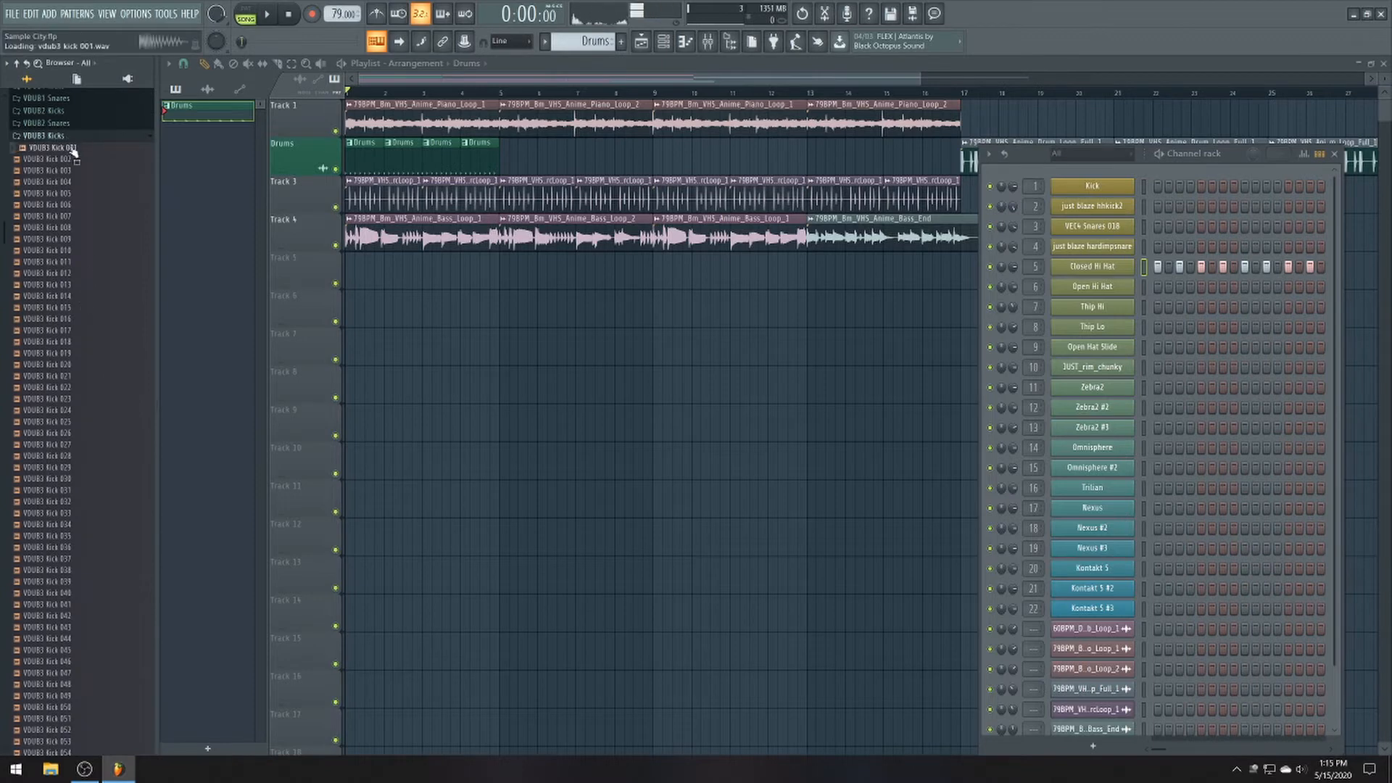
key(Down)
key(Down)
key(Down)
key(Down)
key(Down)
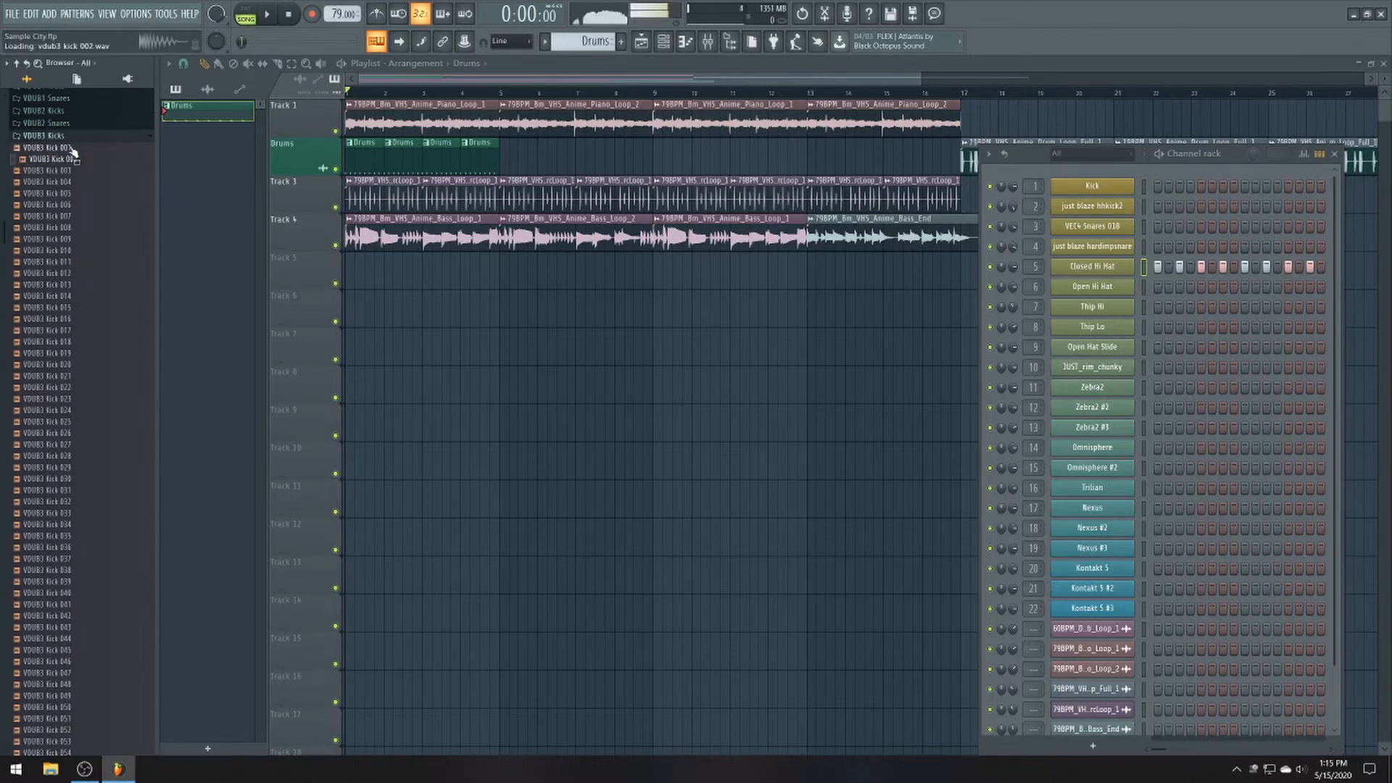
key(Up)
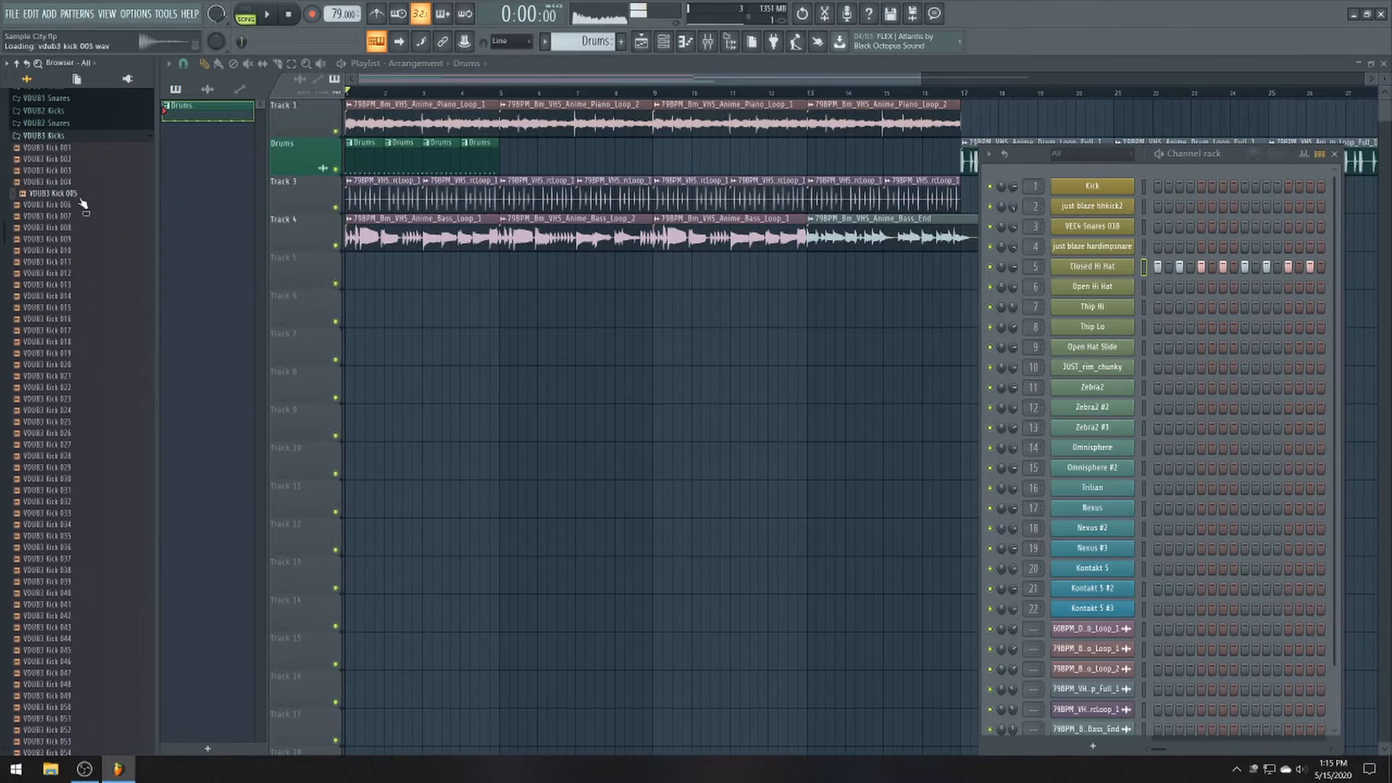
drag(78, 200, 1092, 187)
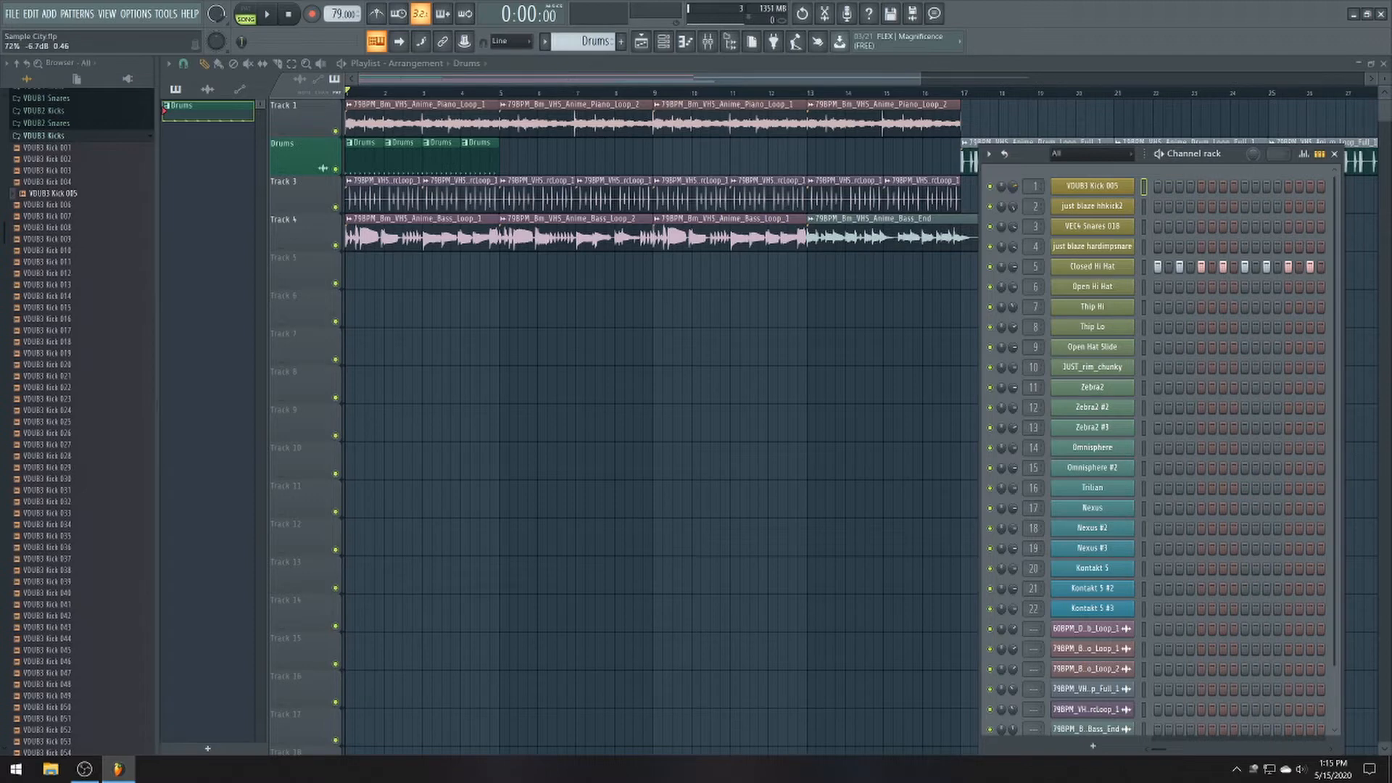
- Audition VDUB2 Snares samples, load VDUB2 Snare 019 into the just blaze hardimpsnare channel and briefly play the beat
click(61, 126)
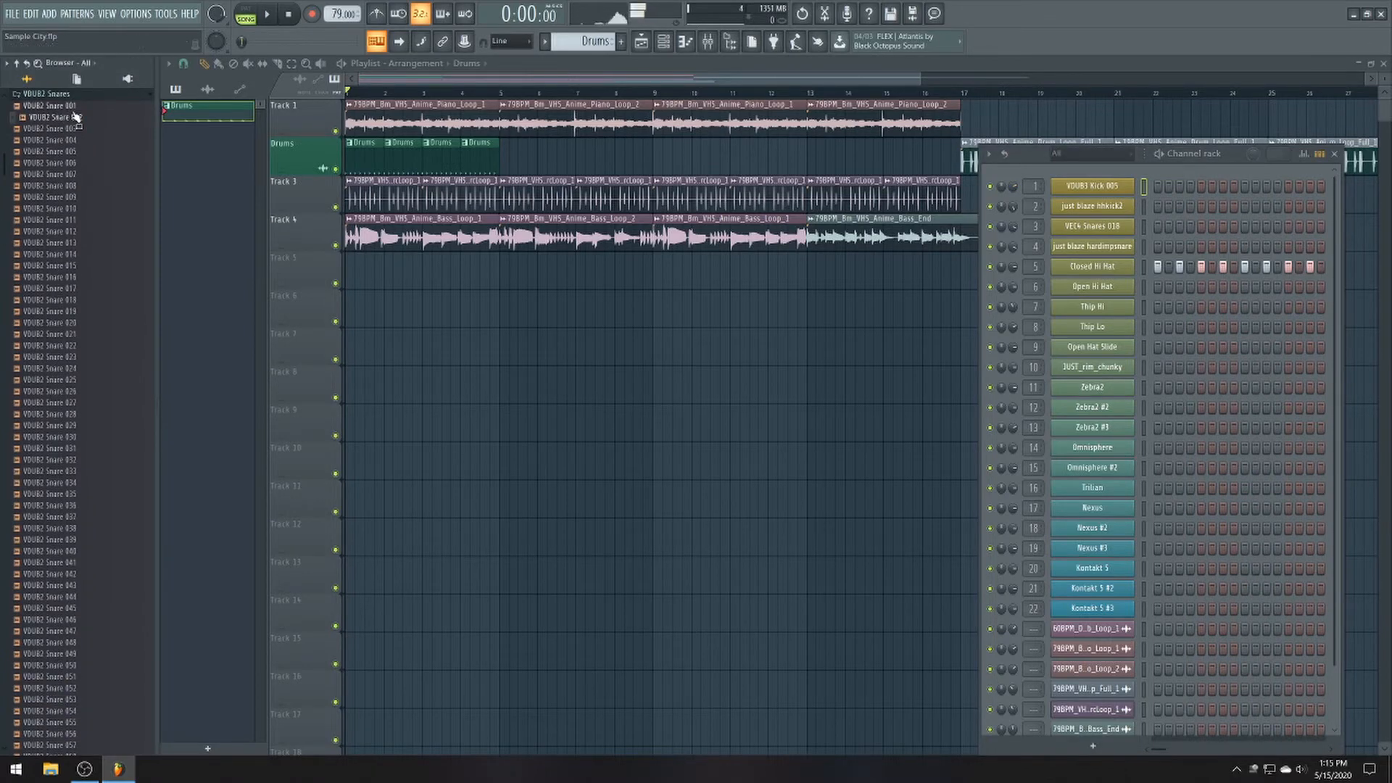
click(92, 312)
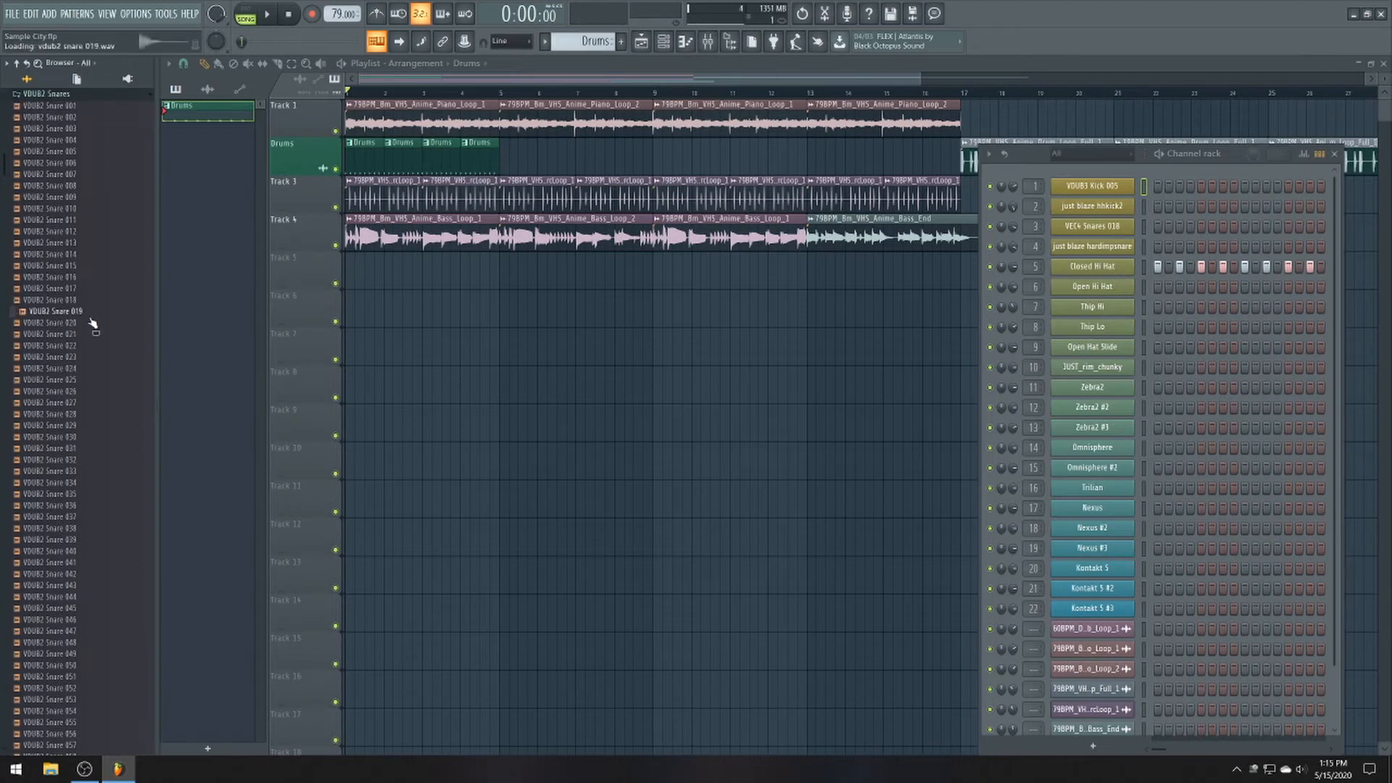
click(83, 315)
drag(85, 319, 1127, 252)
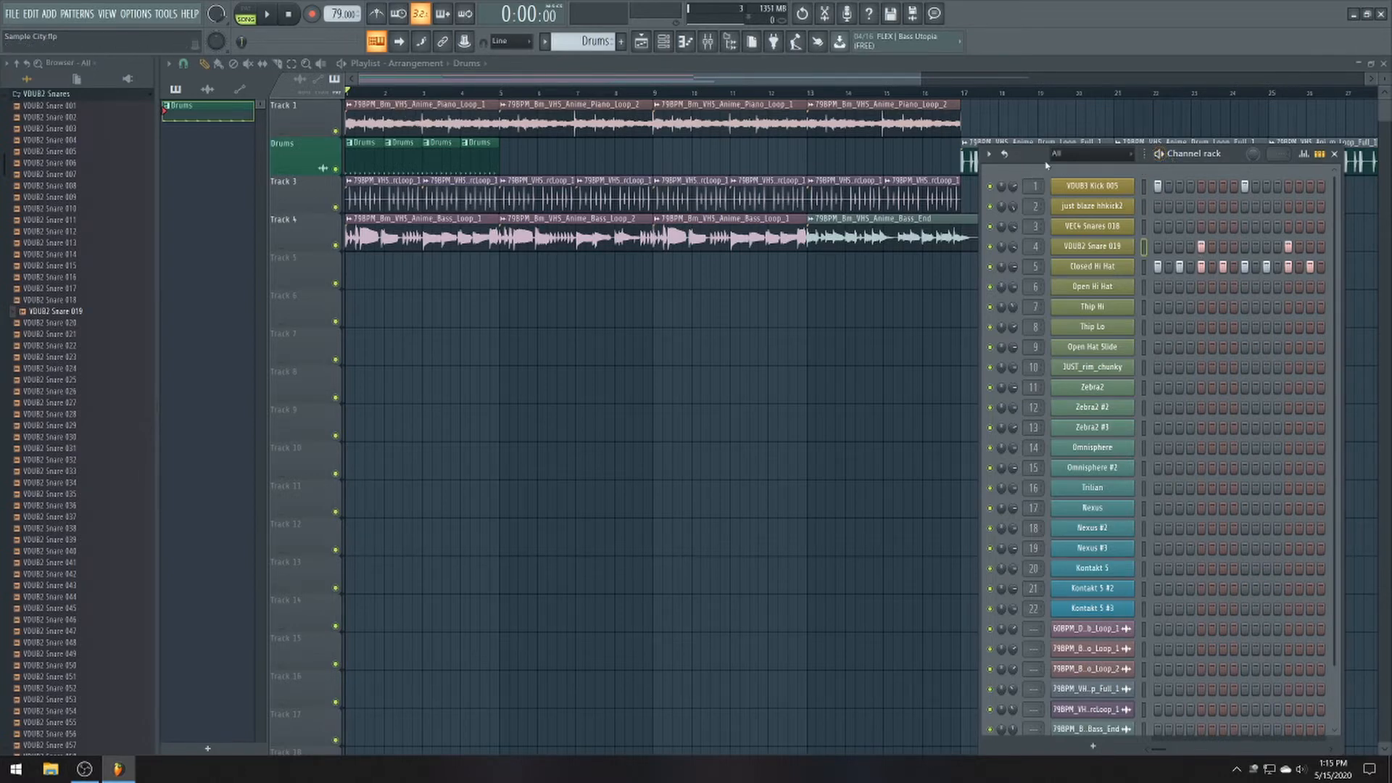
key(space)
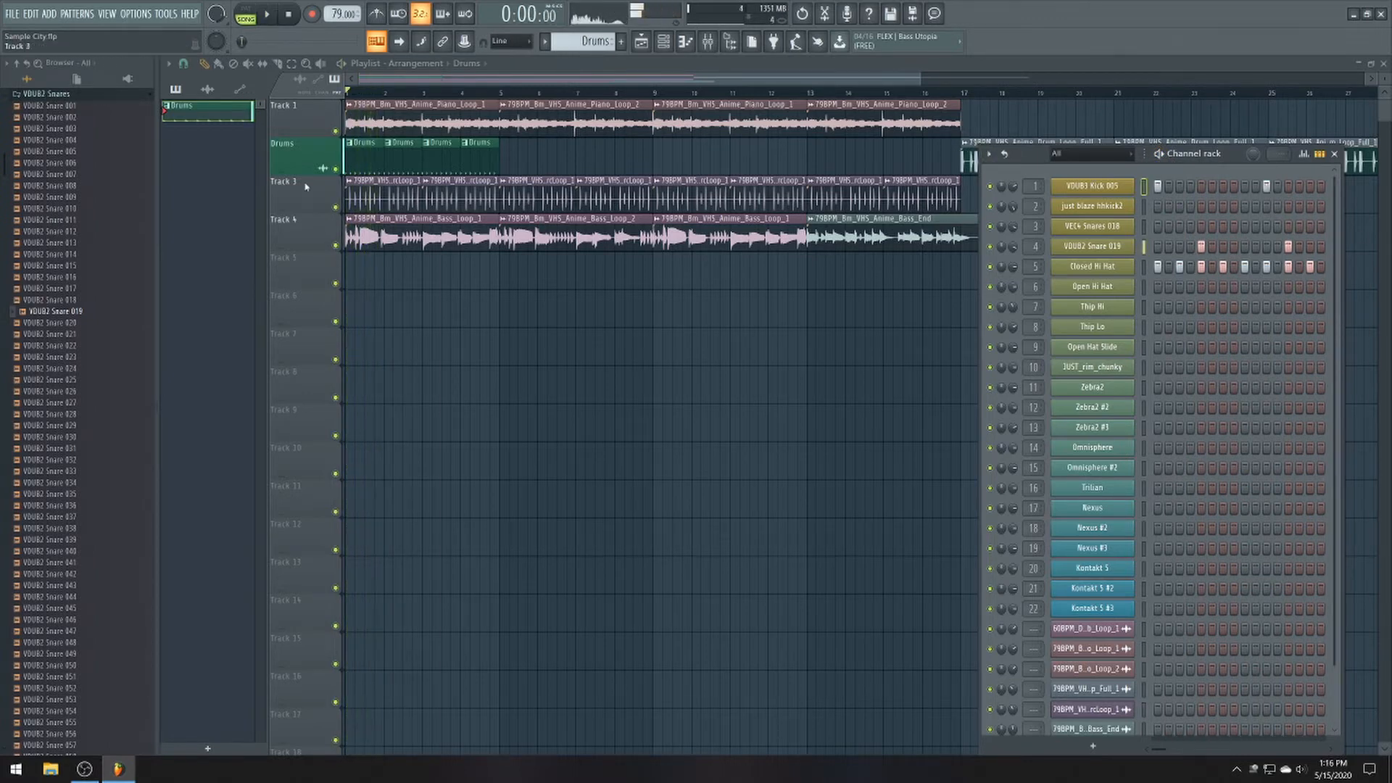
key(space)
- Audition the samples following VDUB2 Snare 019 in the VDUB2 Snares folder, up to VDUB2 Snare 025
key(Down)
key(Down)
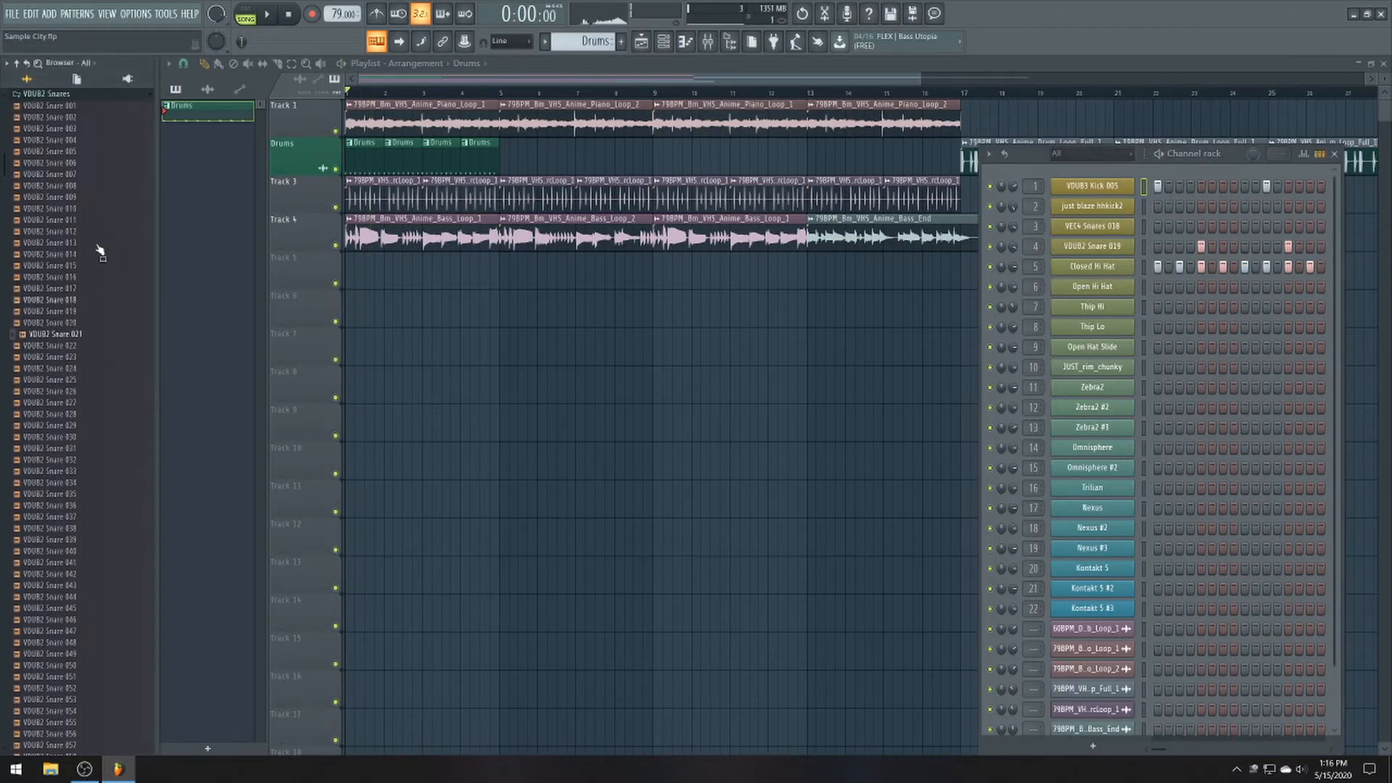
key(Down)
key(Down)
key(Down)
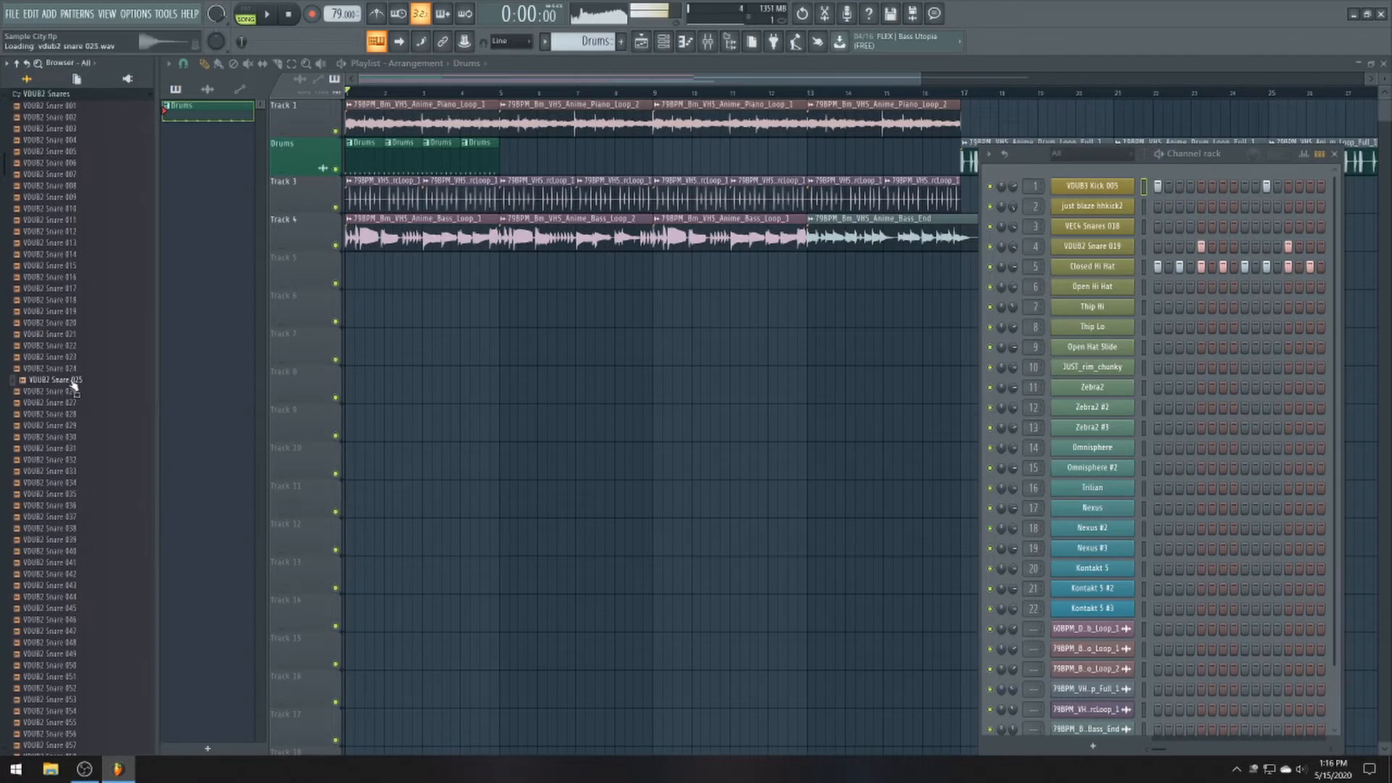
- Open the SD folder of Gold Baby Urban Drums 1 and audition its rim and snare roll samples
scroll(68, 111, up, 1)
click(66, 111)
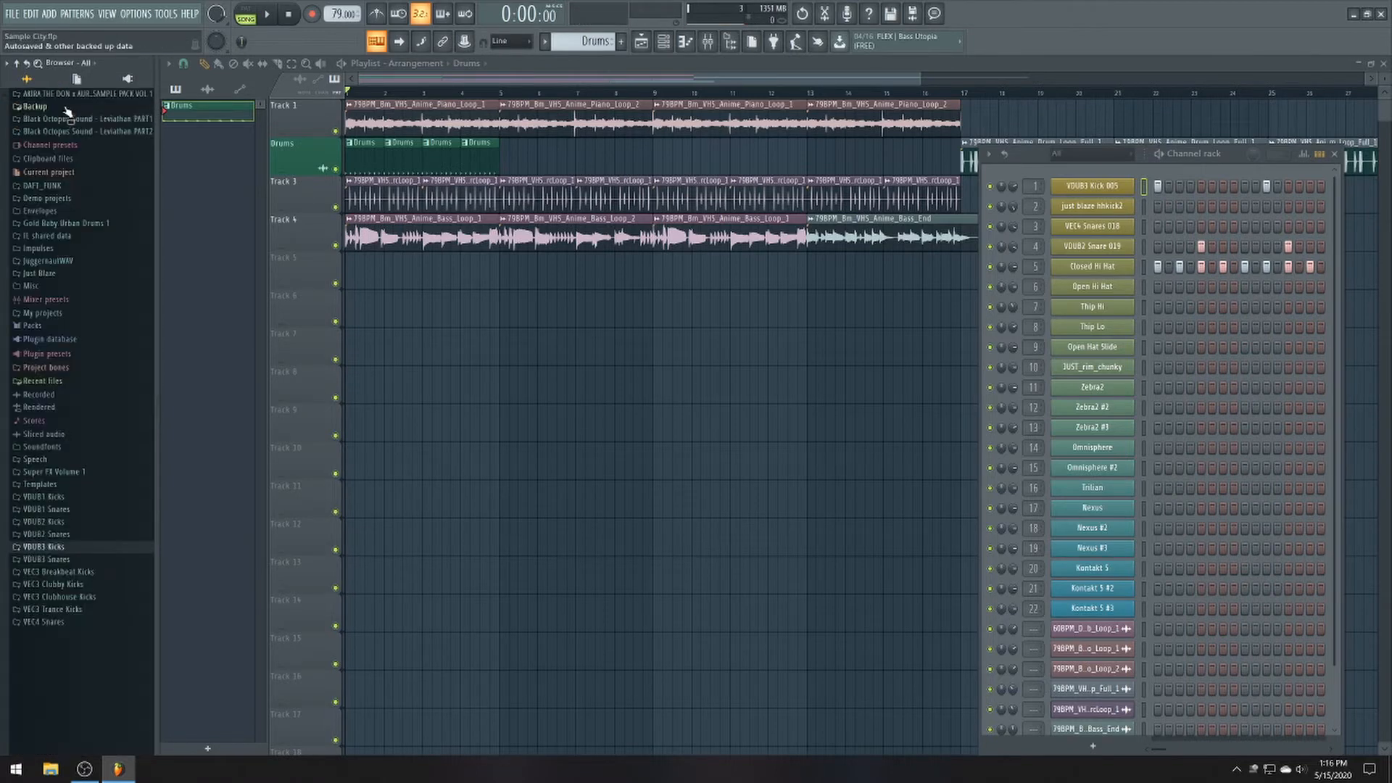
click(65, 223)
click(43, 374)
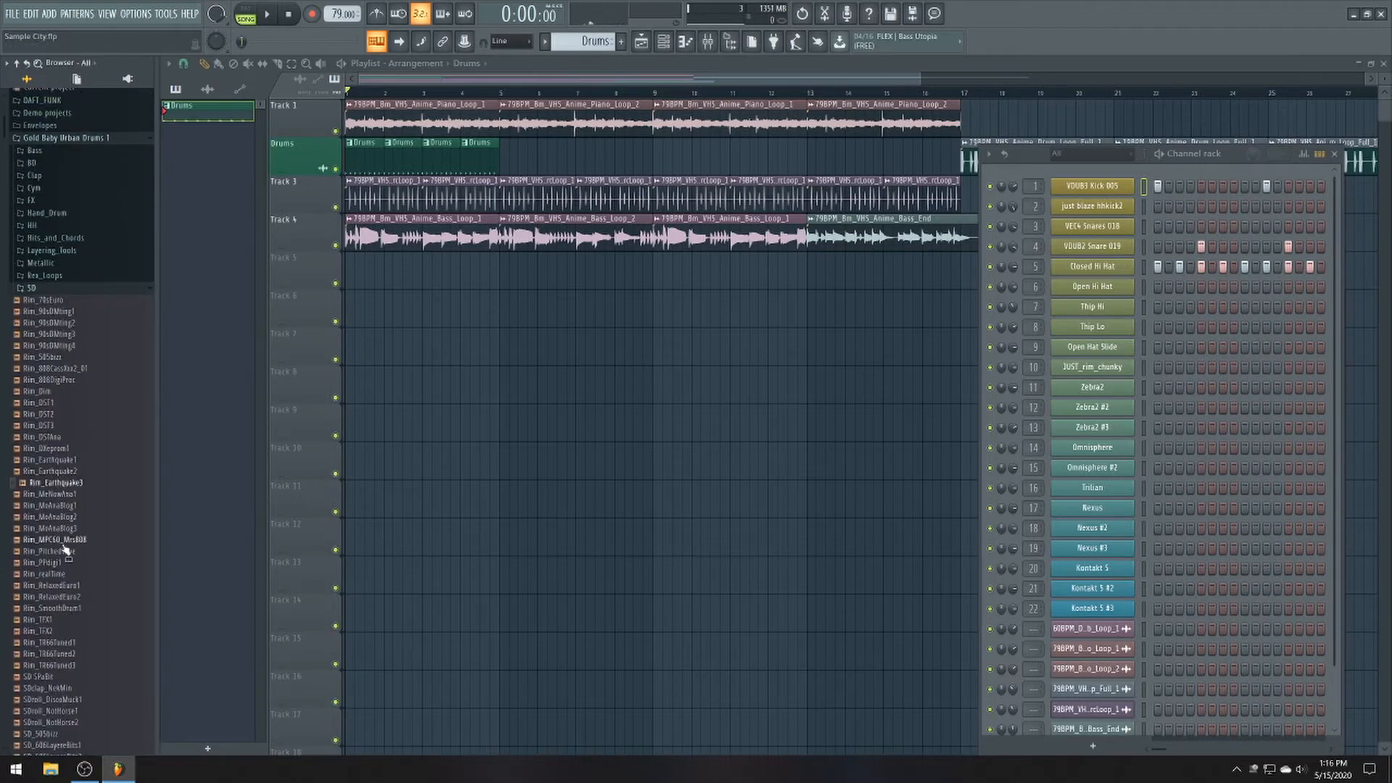
click(62, 597)
click(64, 654)
click(64, 701)
click(70, 711)
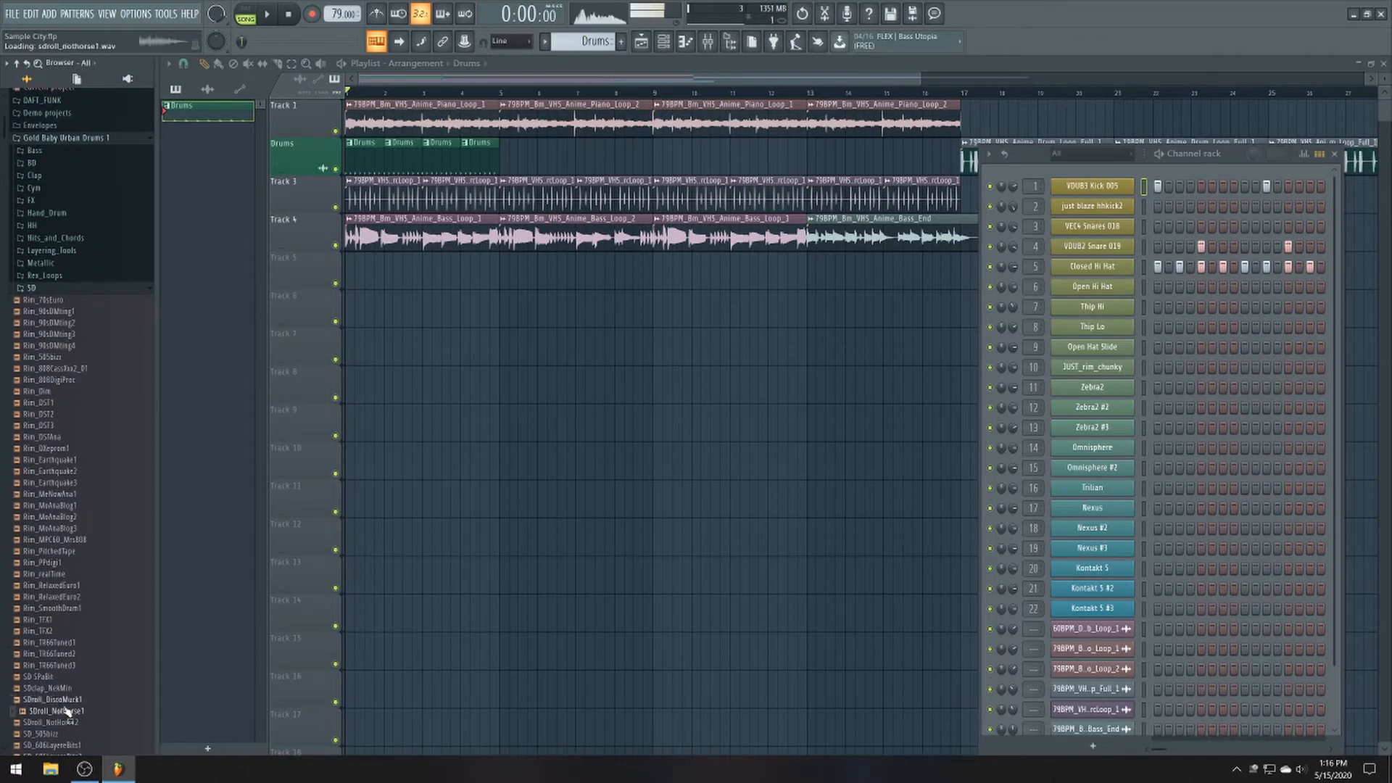
- Audition the SD snare samples from the SD_606 group through SD_Addition2
scroll(76, 675, down, 2)
click(84, 654)
scroll(86, 653, down, 4)
click(76, 575)
click(75, 543)
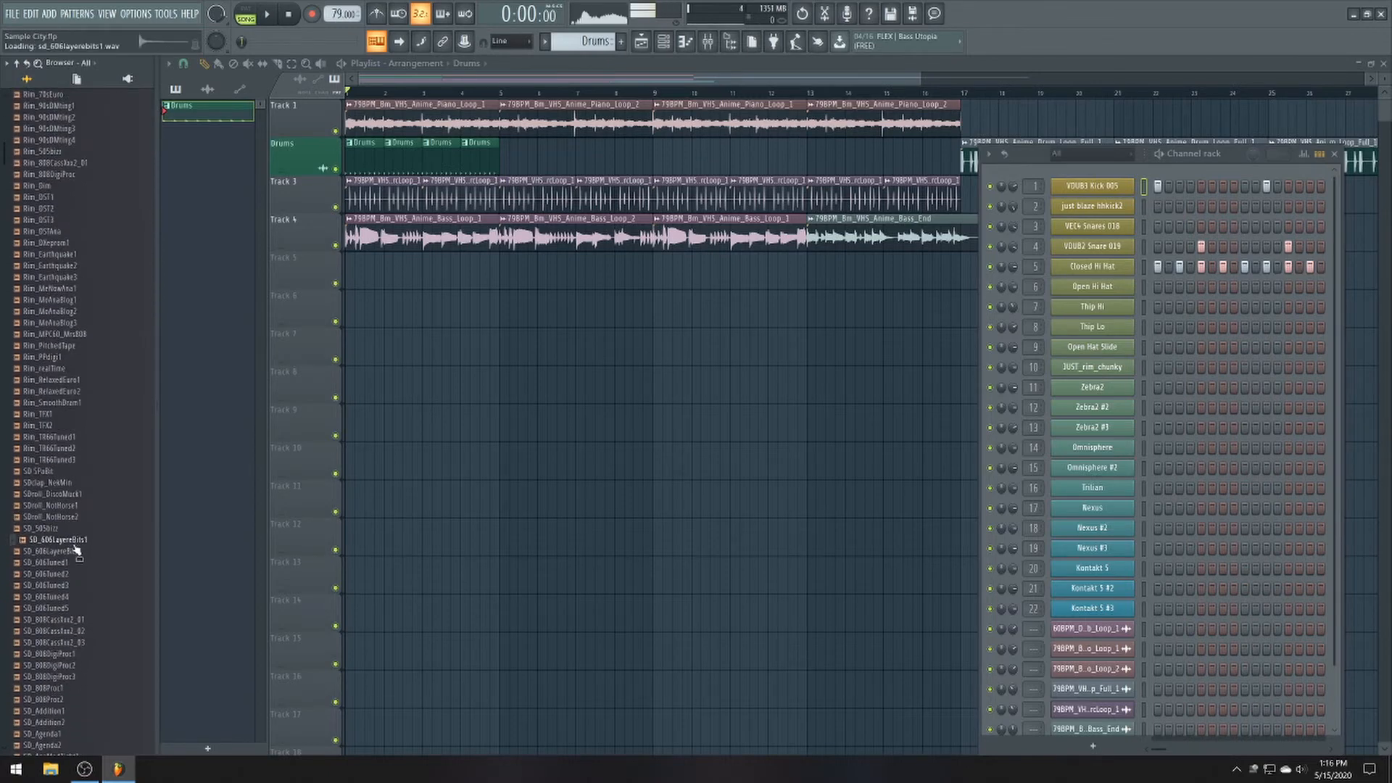
click(76, 562)
click(75, 553)
click(75, 608)
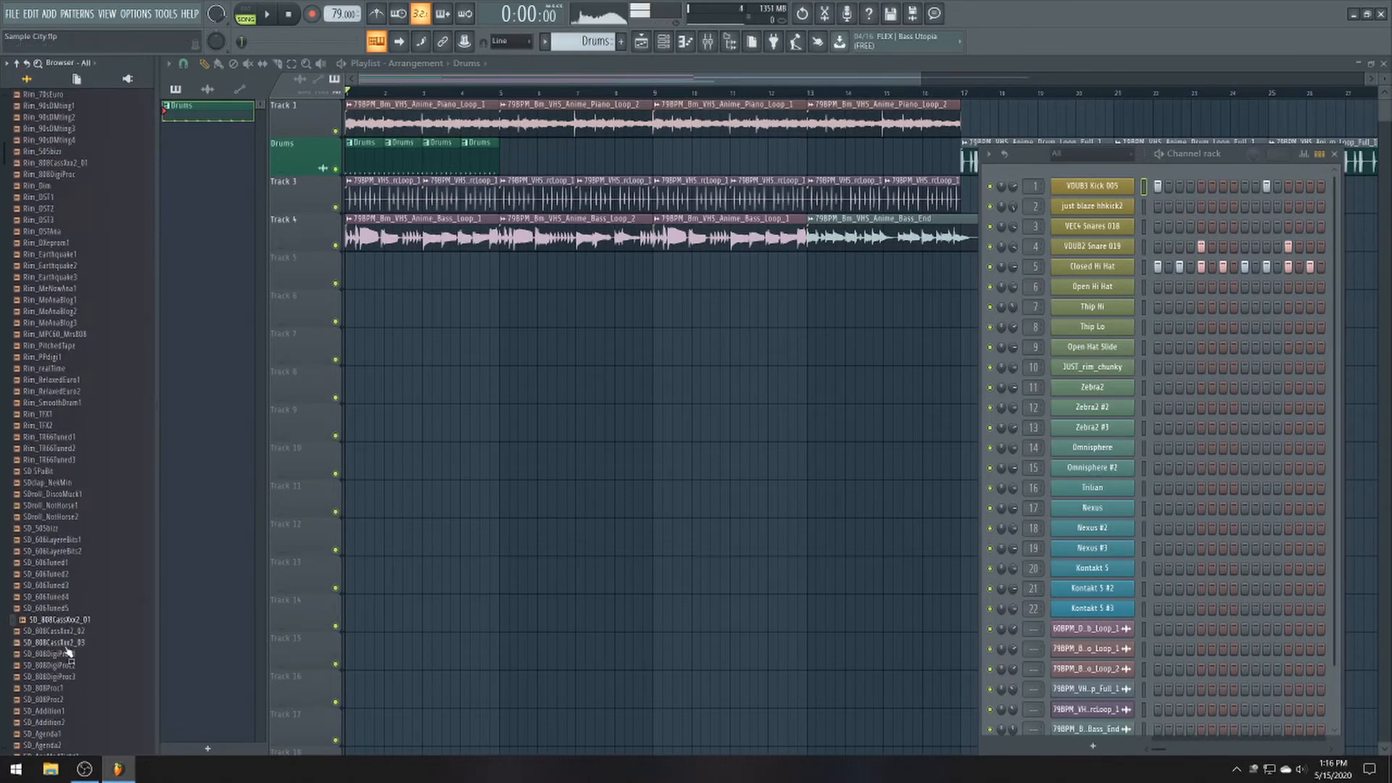
click(63, 712)
click(64, 722)
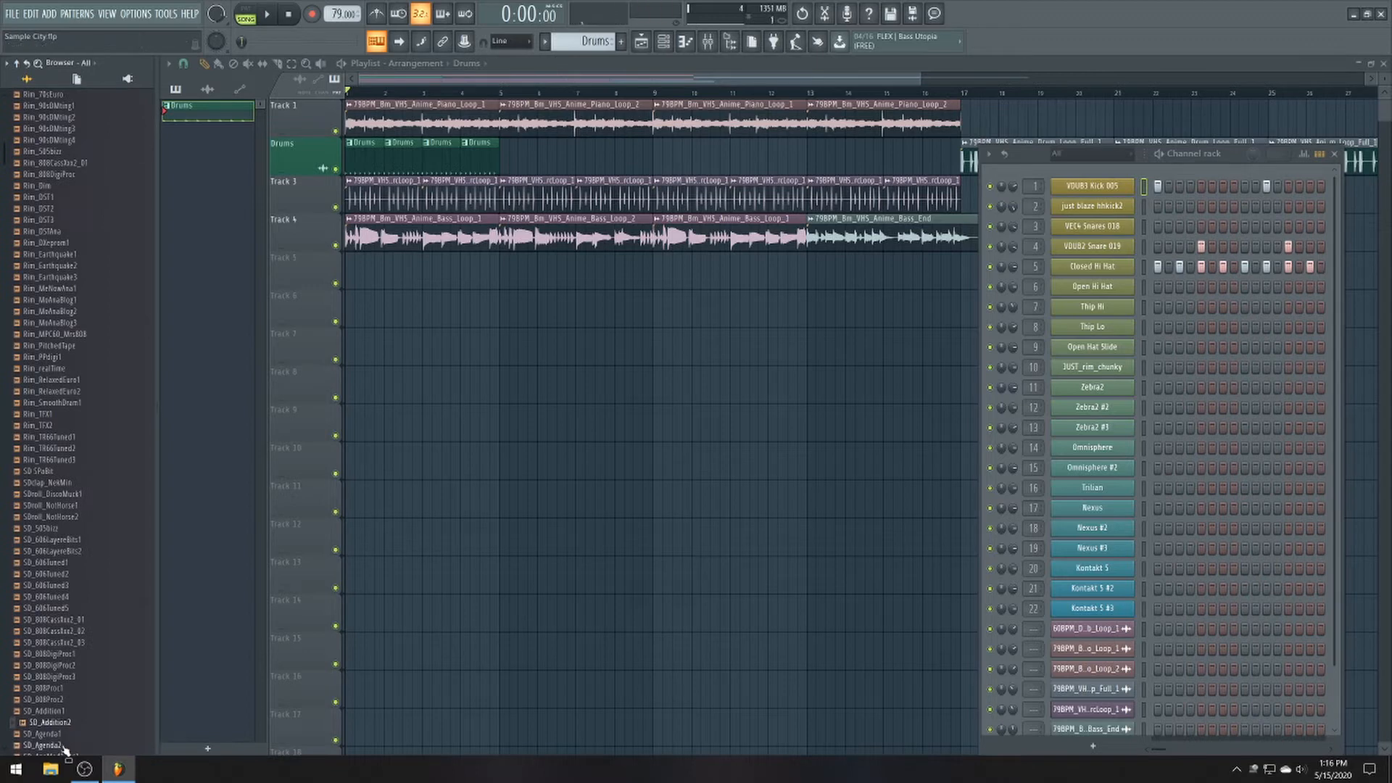
- Compare the two SD_Agenda samples, load SD_Agenda1 into the snare channel and play the arrangement briefly
click(64, 745)
click(62, 734)
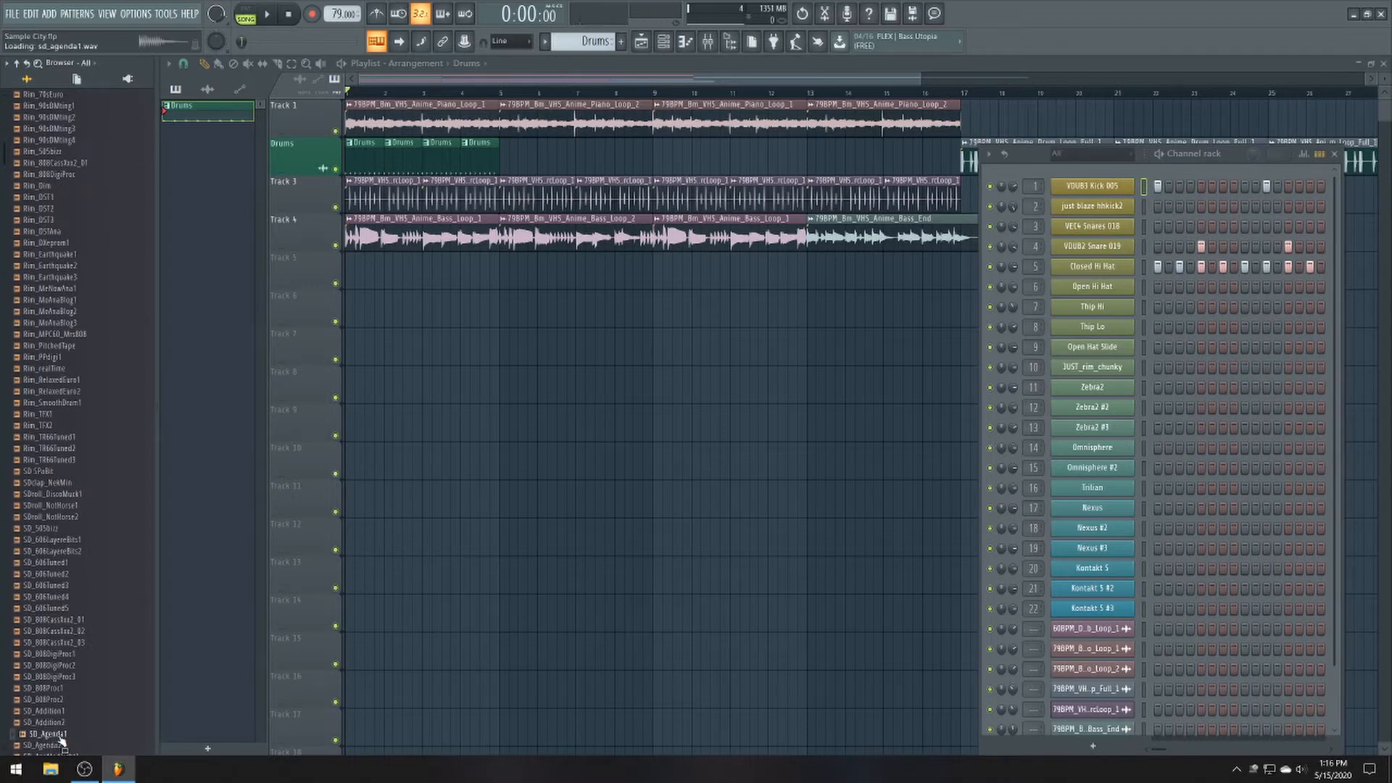
drag(172, 695, 1060, 252)
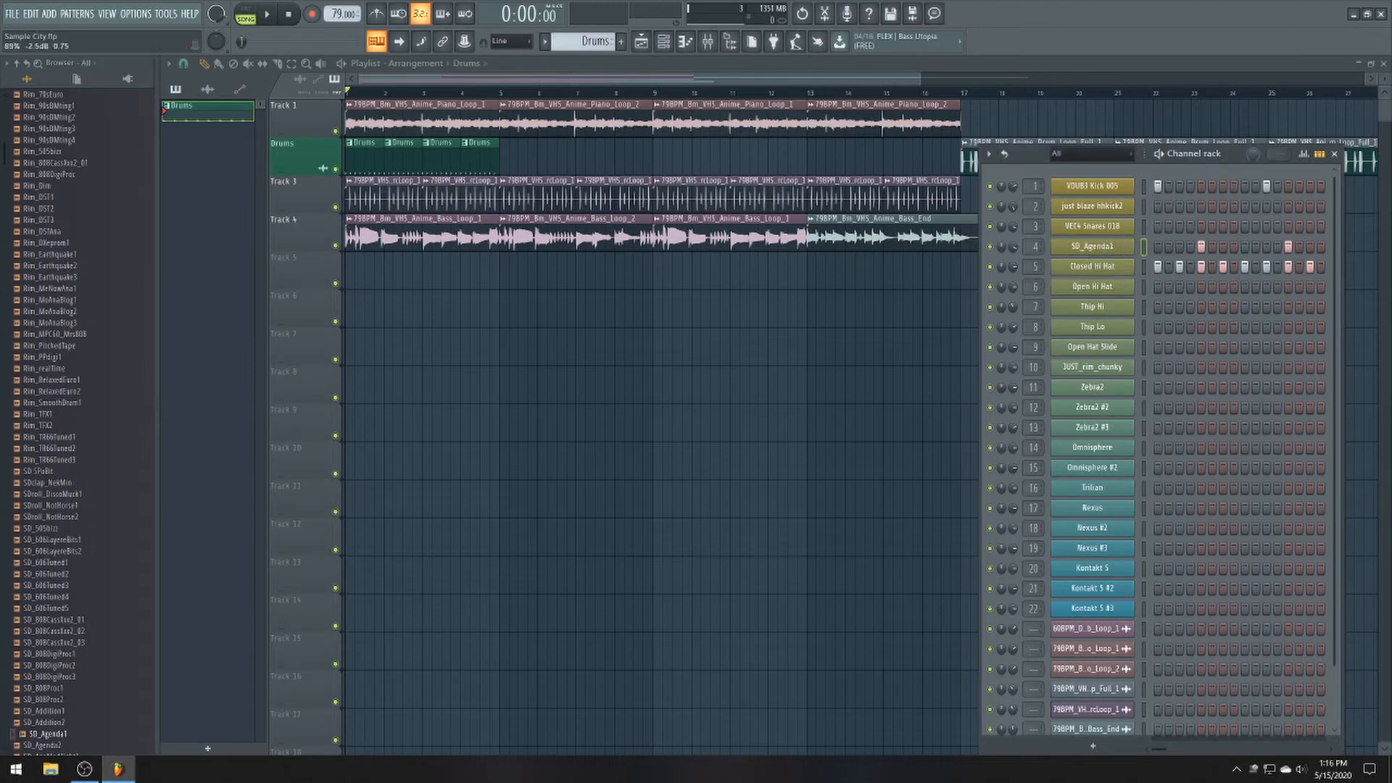
key(space)
key(space)
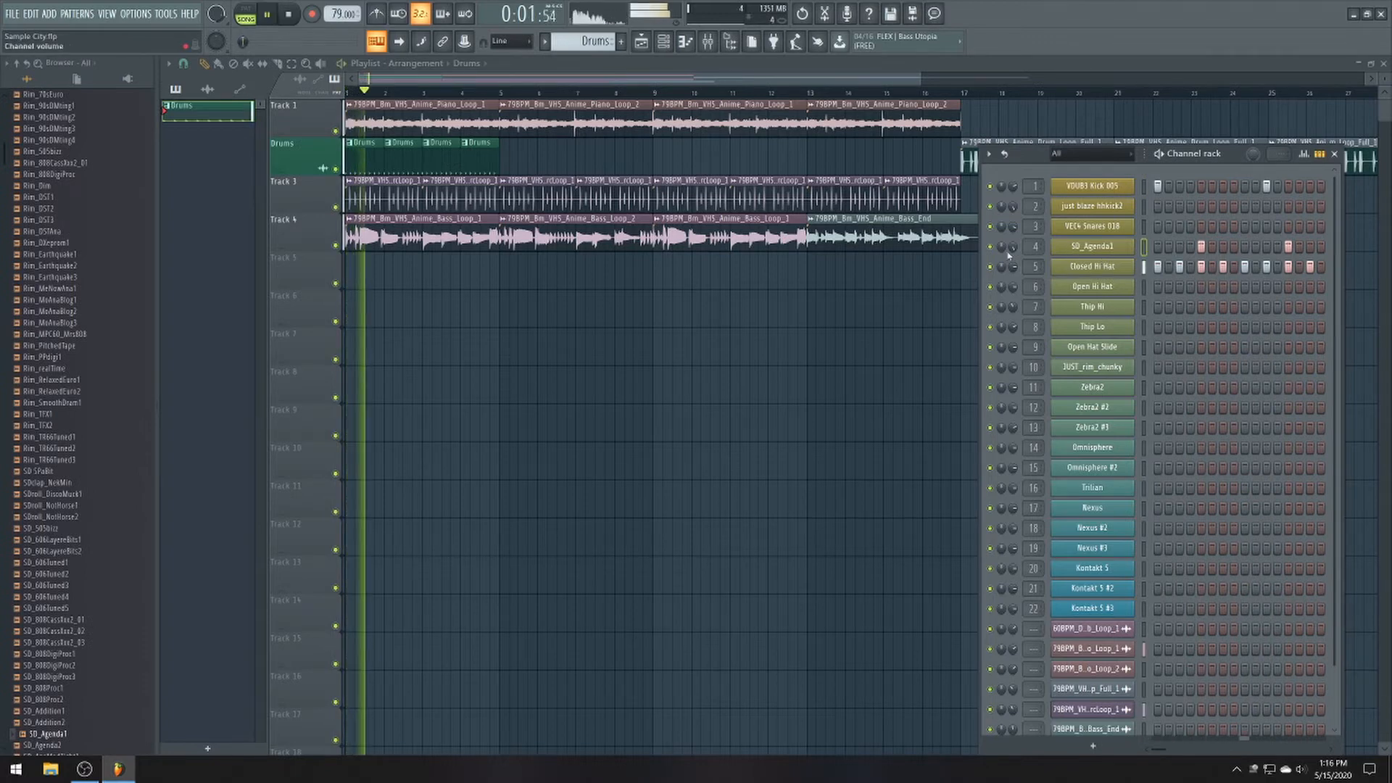
key(space)
- Audition more SD snares, from SD_Agenda2 through the SD_AnaModTight and SD_AnnaCass samples to SD_BabyFist1
click(48, 745)
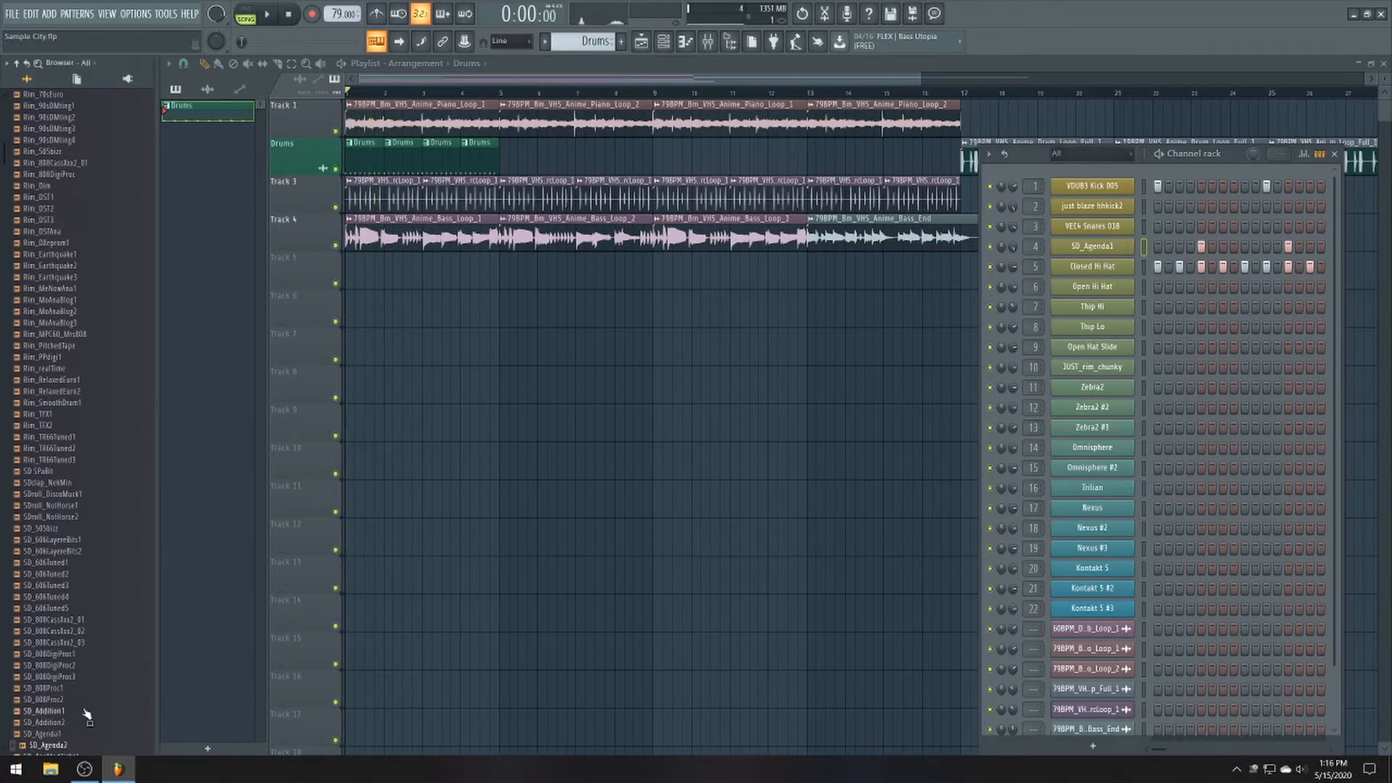
scroll(94, 644, down, 5)
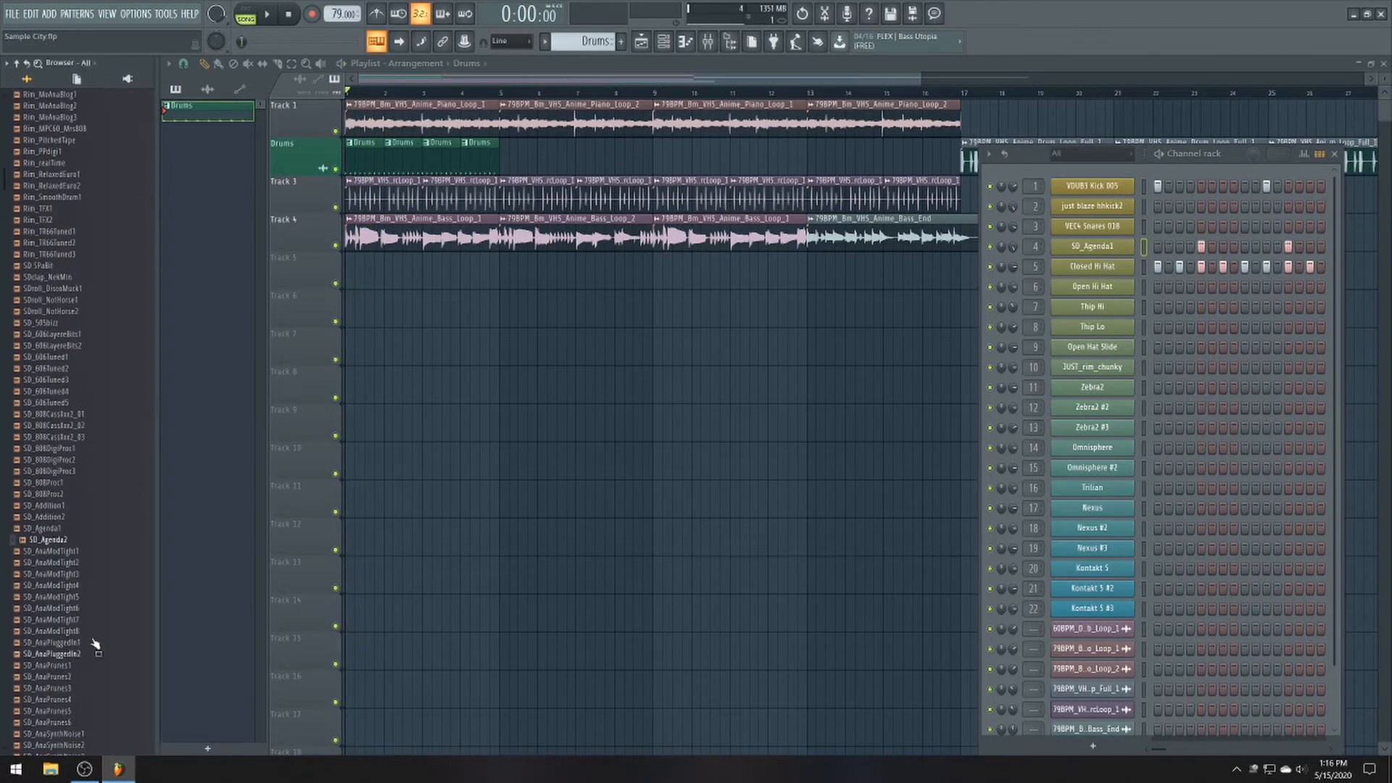
click(65, 518)
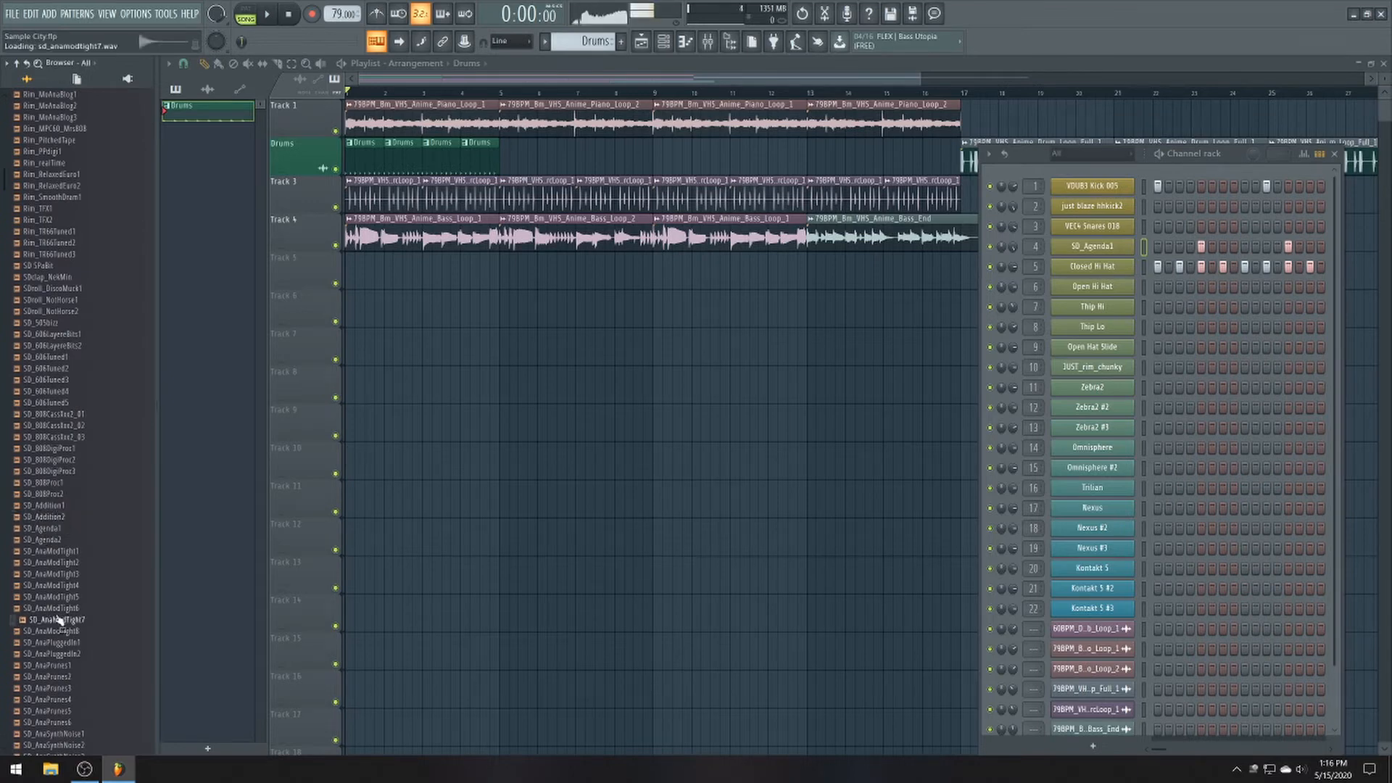
click(48, 540)
click(62, 551)
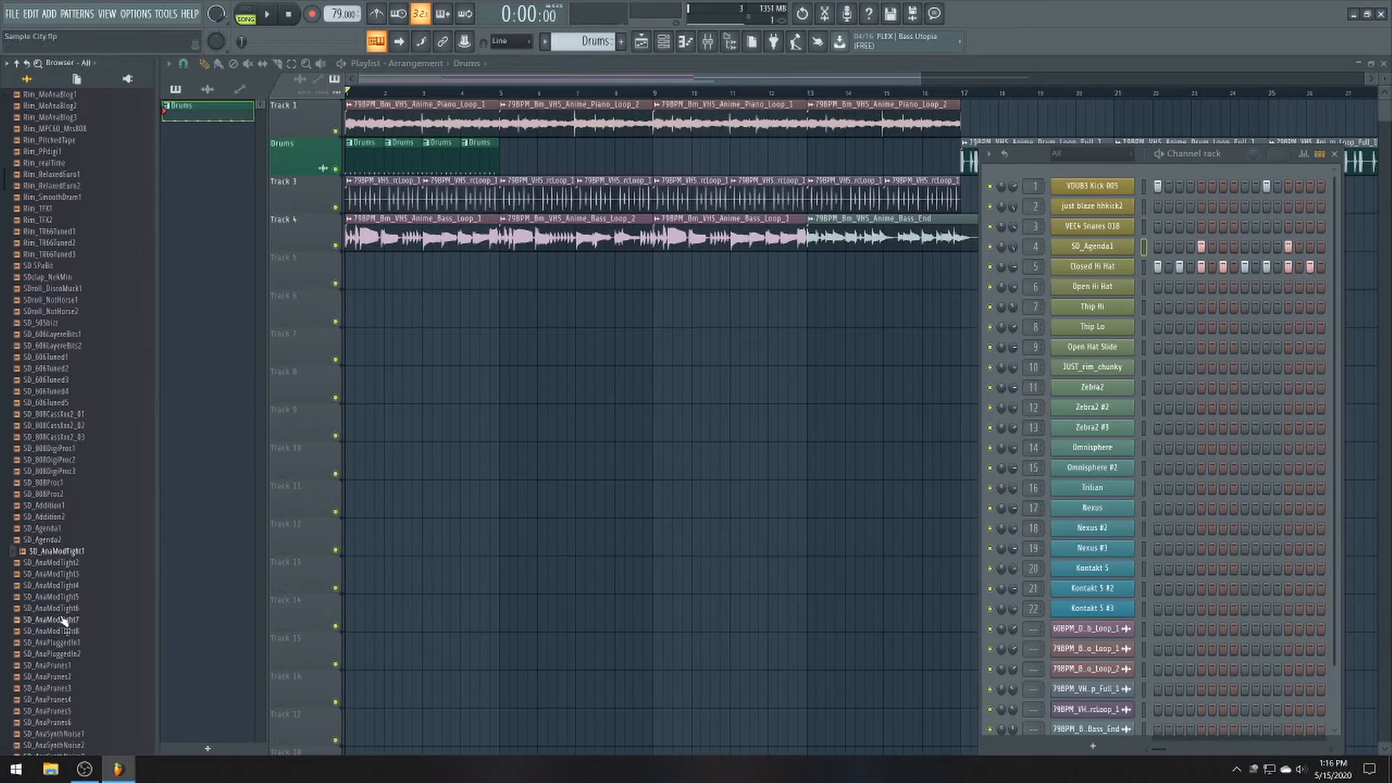
scroll(87, 583, down, 2)
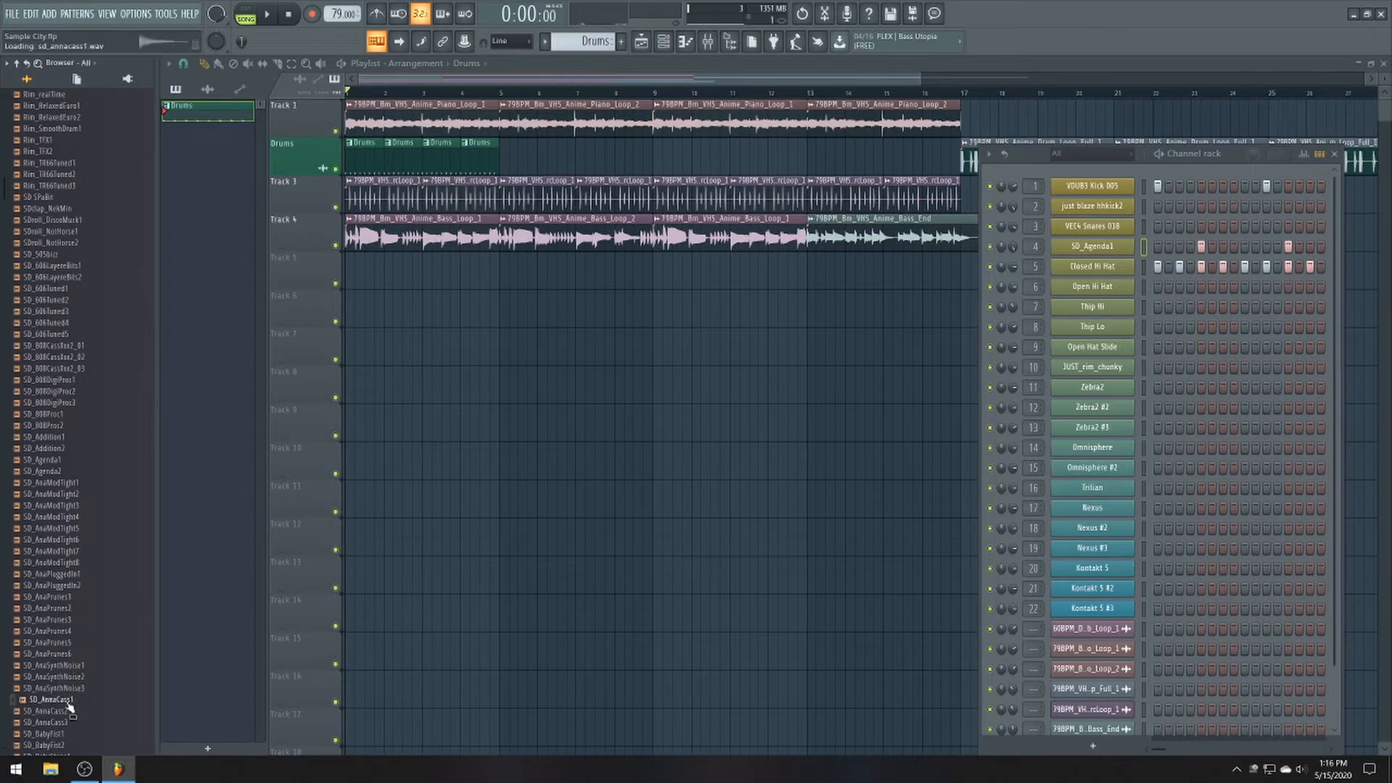
click(72, 734)
- Replace the snare channel's sample with SD_BabyFist2 and play the arrangement with it
scroll(72, 734, down, 4)
scroll(72, 734, down, 3)
click(59, 552)
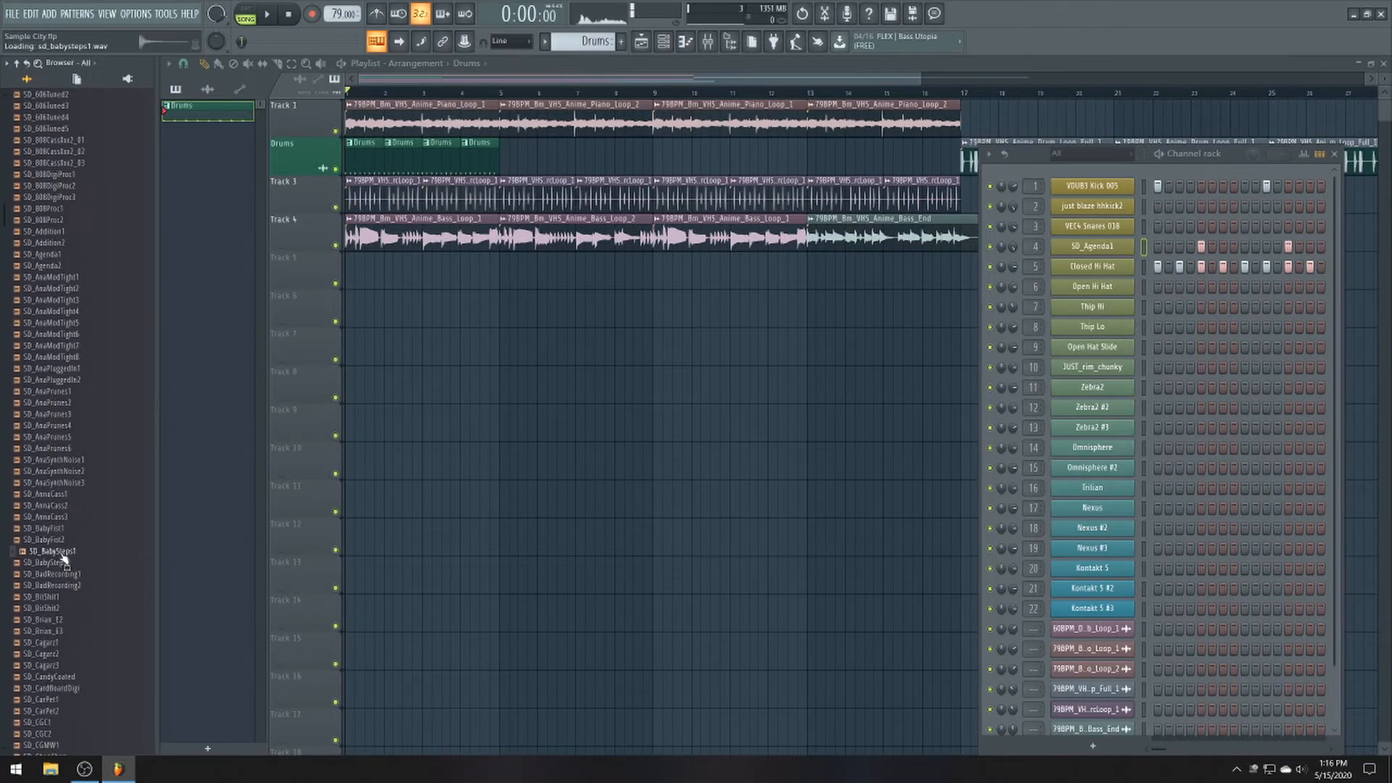
drag(64, 545, 1118, 252)
key(space)
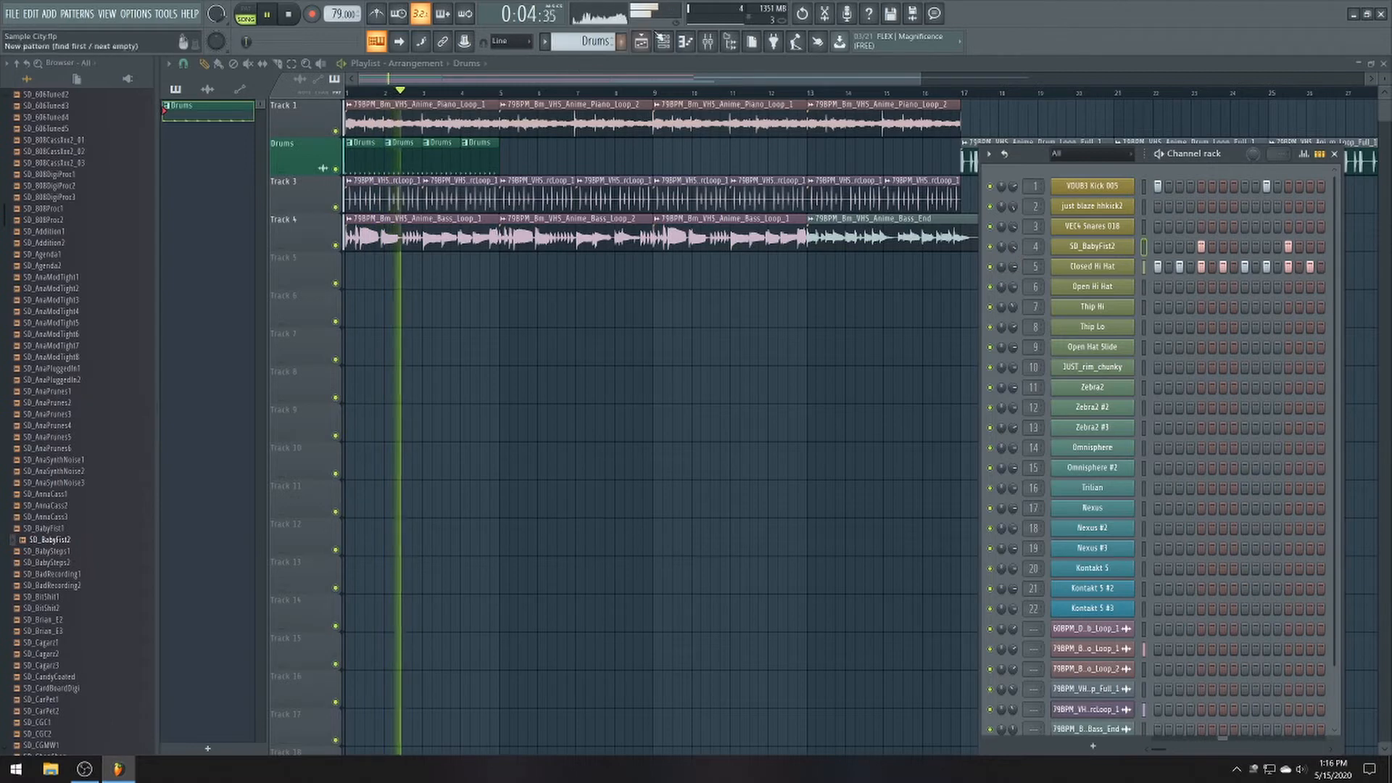
- Load a dynamics effect into slot 1 of the just blaze hardimpsnare mixer track
key(F9)
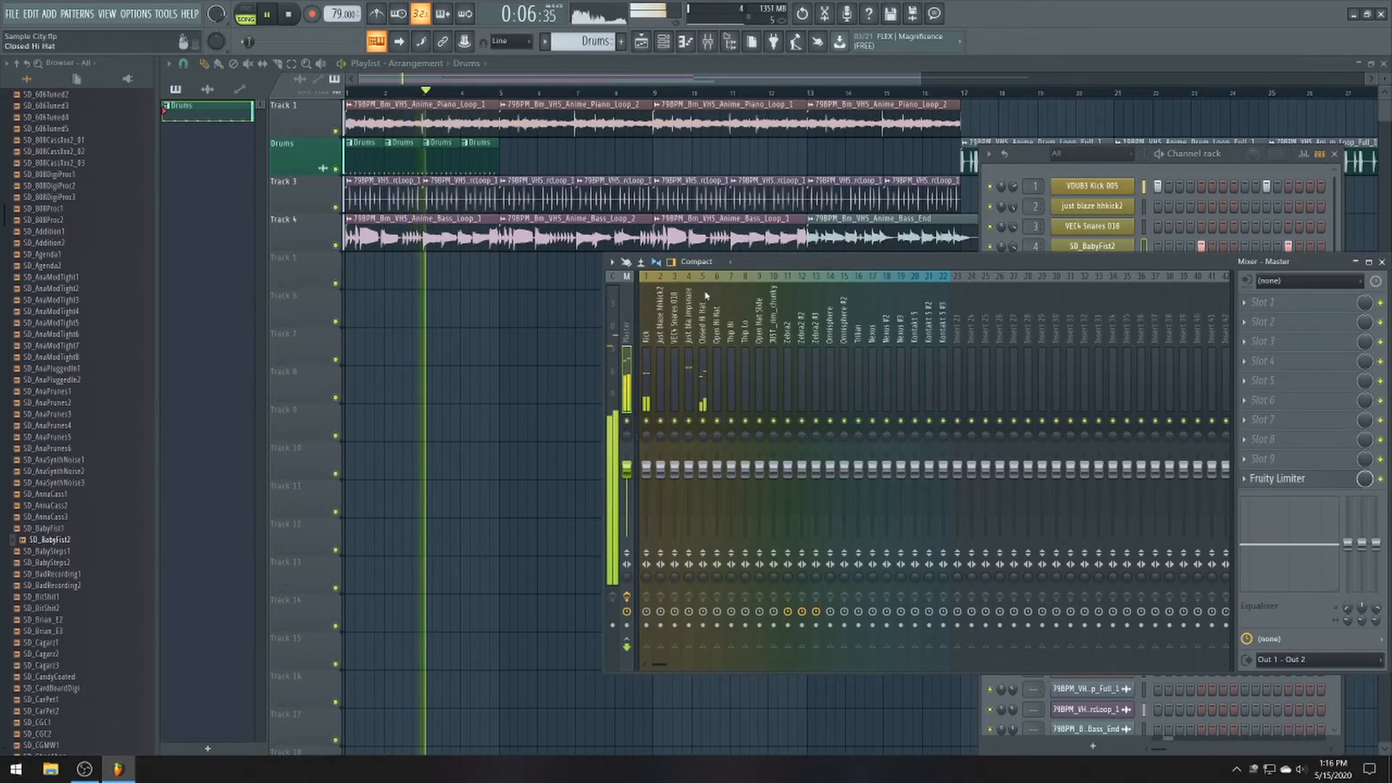
click(688, 304)
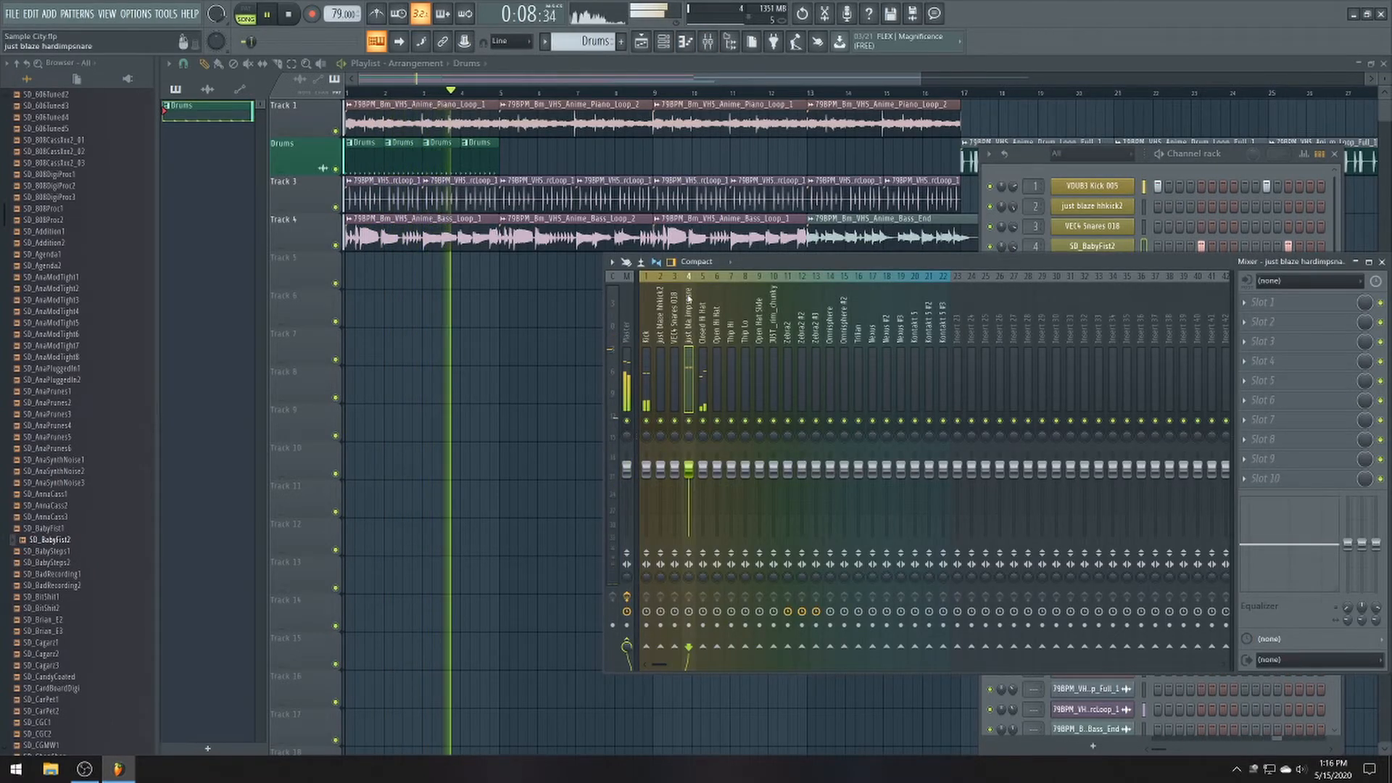
key(space)
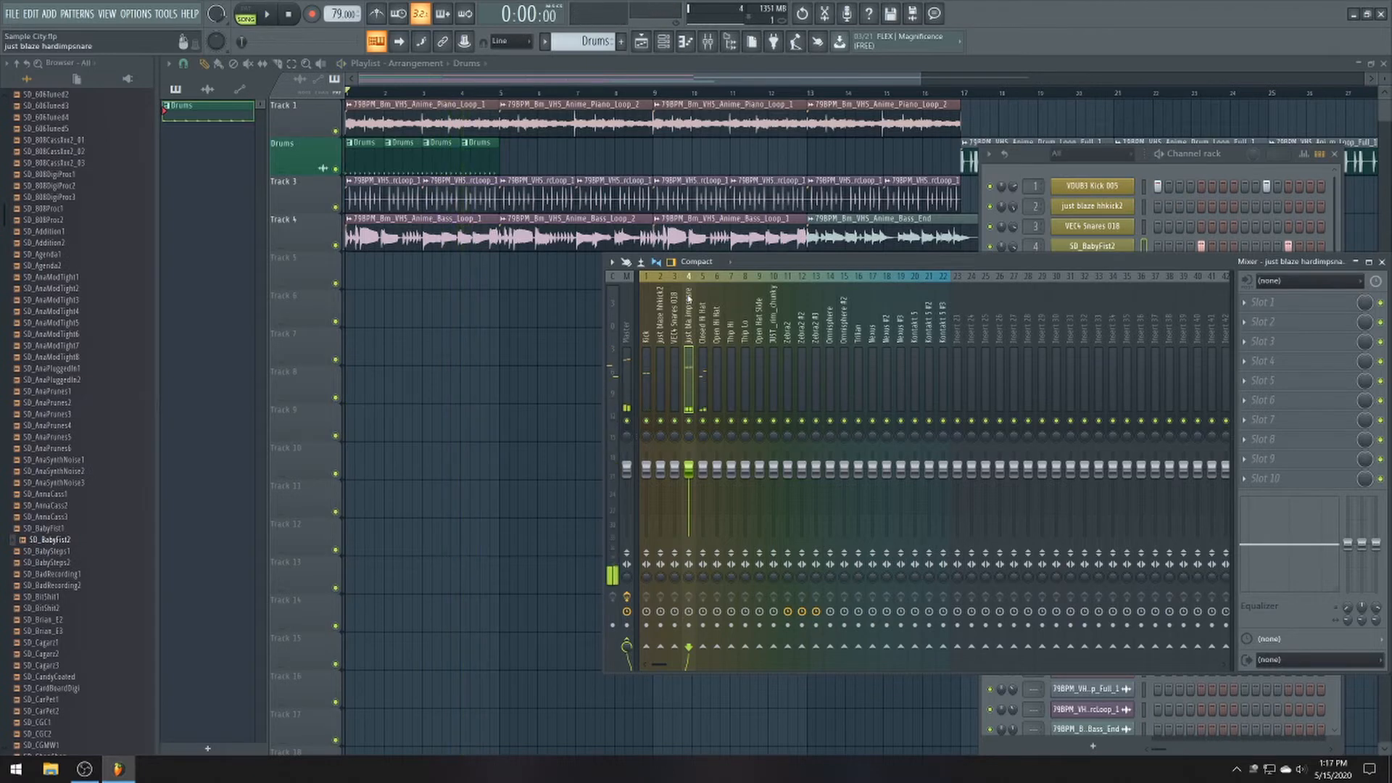
click(1305, 309)
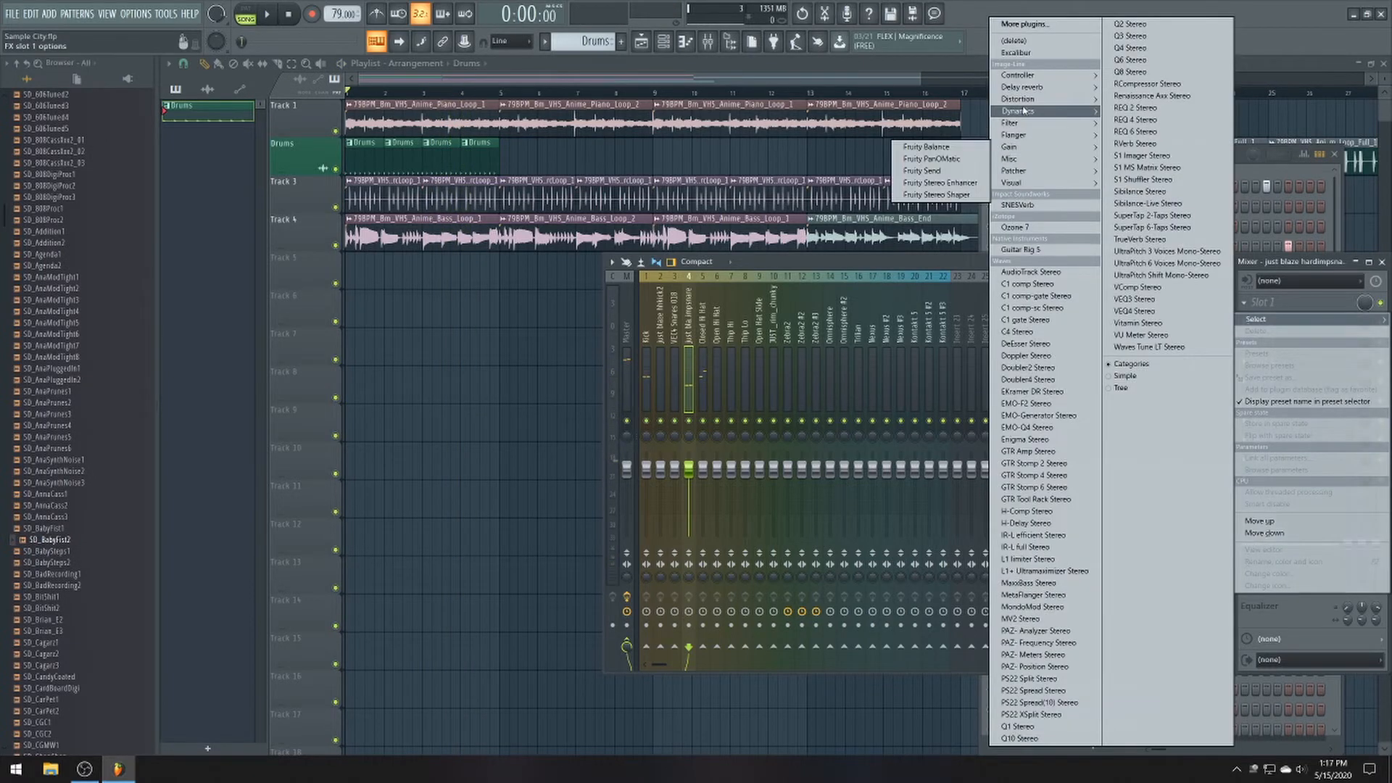
click(943, 134)
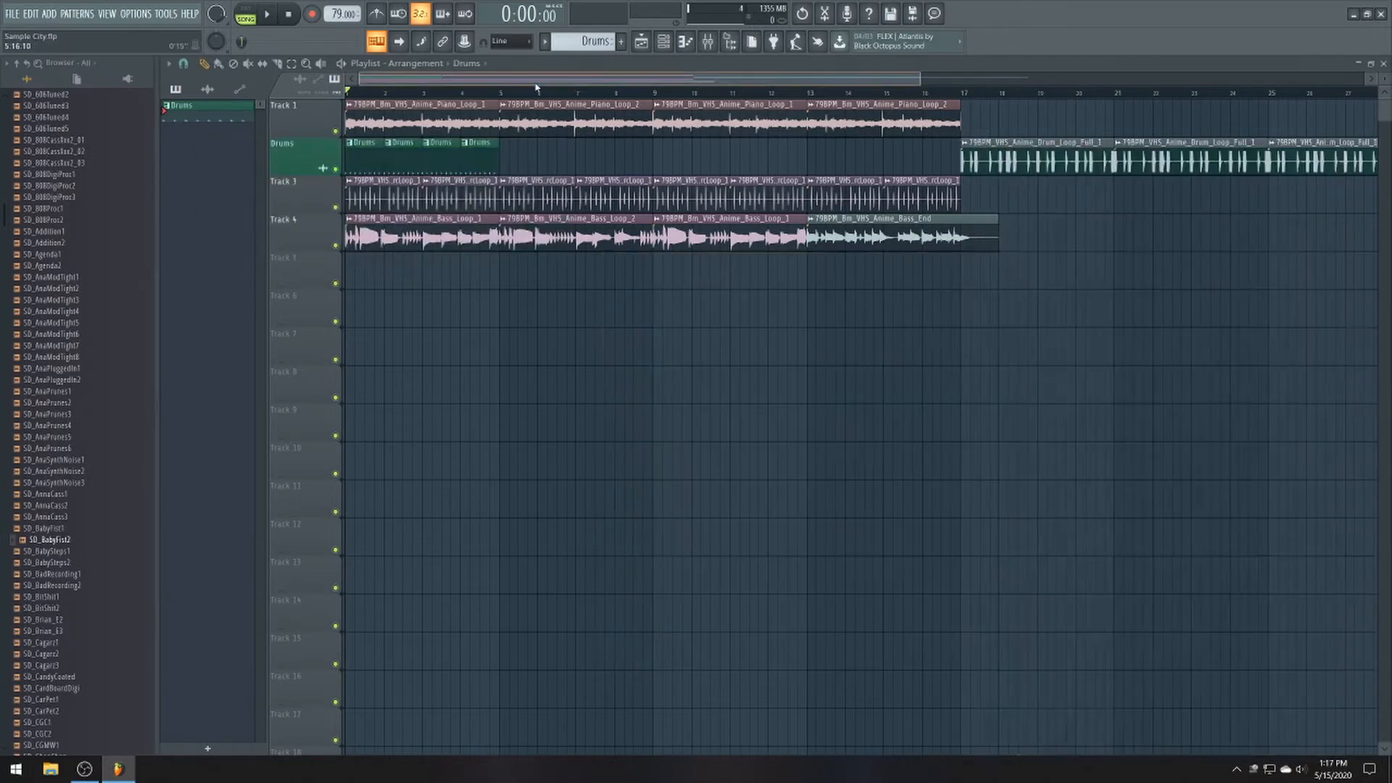
- Return to the playlist and repeat the Drums pattern on the Drums track through bar 8
key(F12)
scroll(466, 150, up, 2)
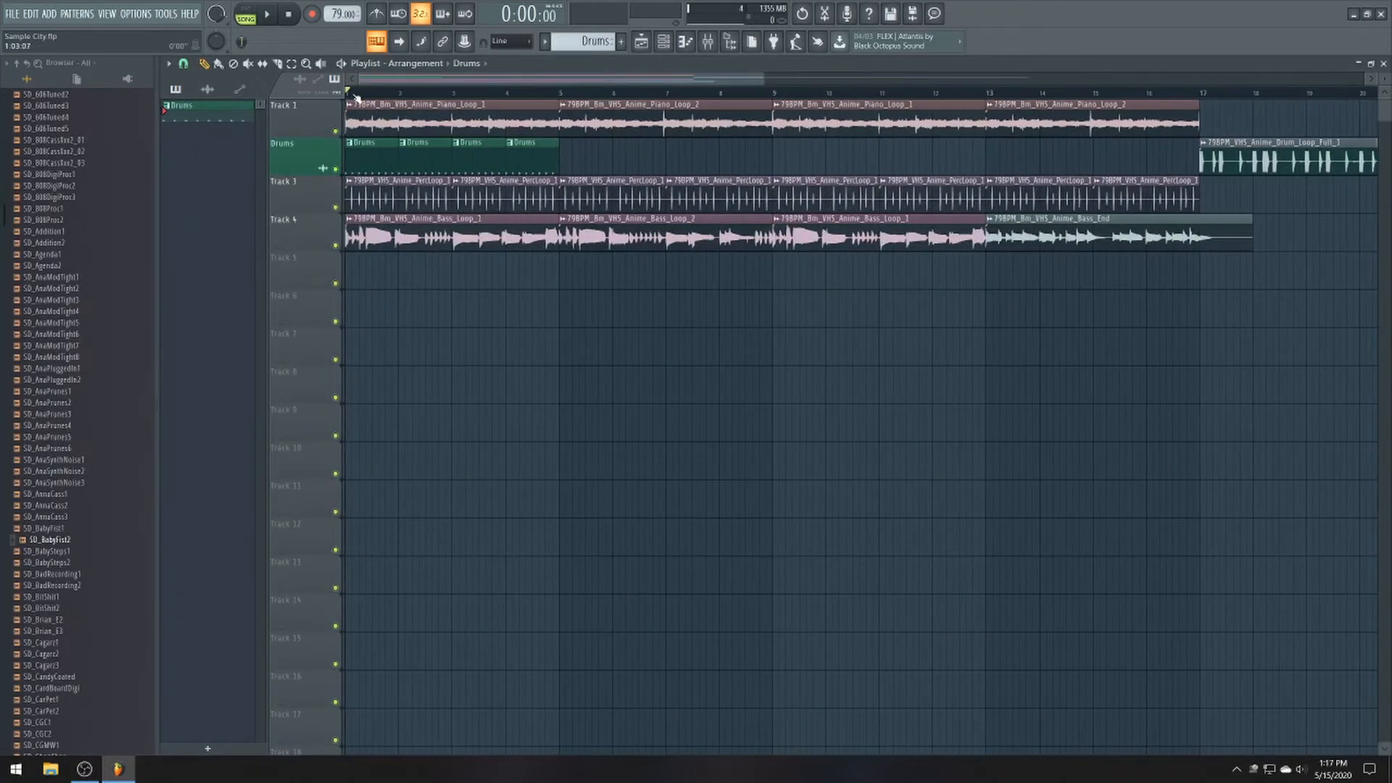
click(564, 162)
drag(607, 152, 672, 156)
click(728, 164)
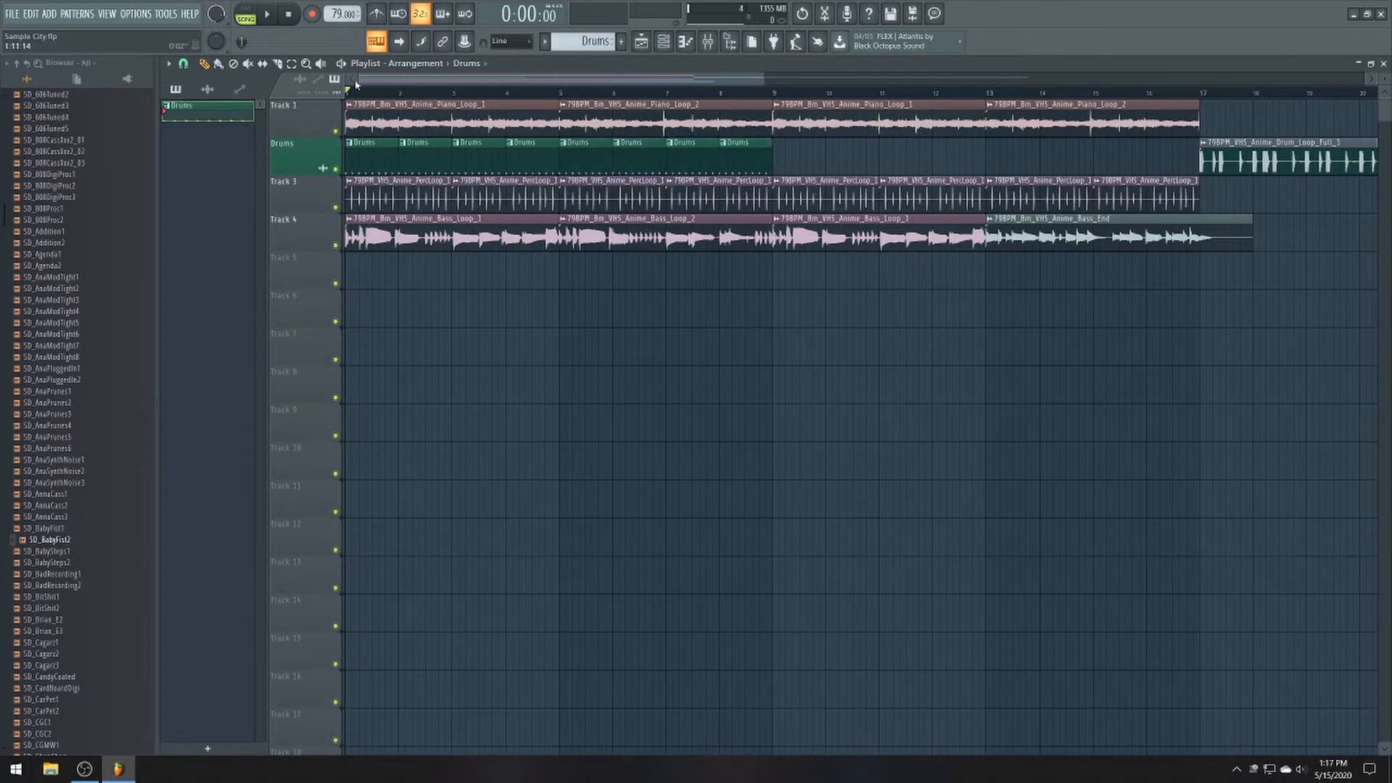
- While the arrangement plays, set the Channel rack swing to about 41% and add VDUB3 Kick 005 hits on steps 12 and 15
click(664, 43)
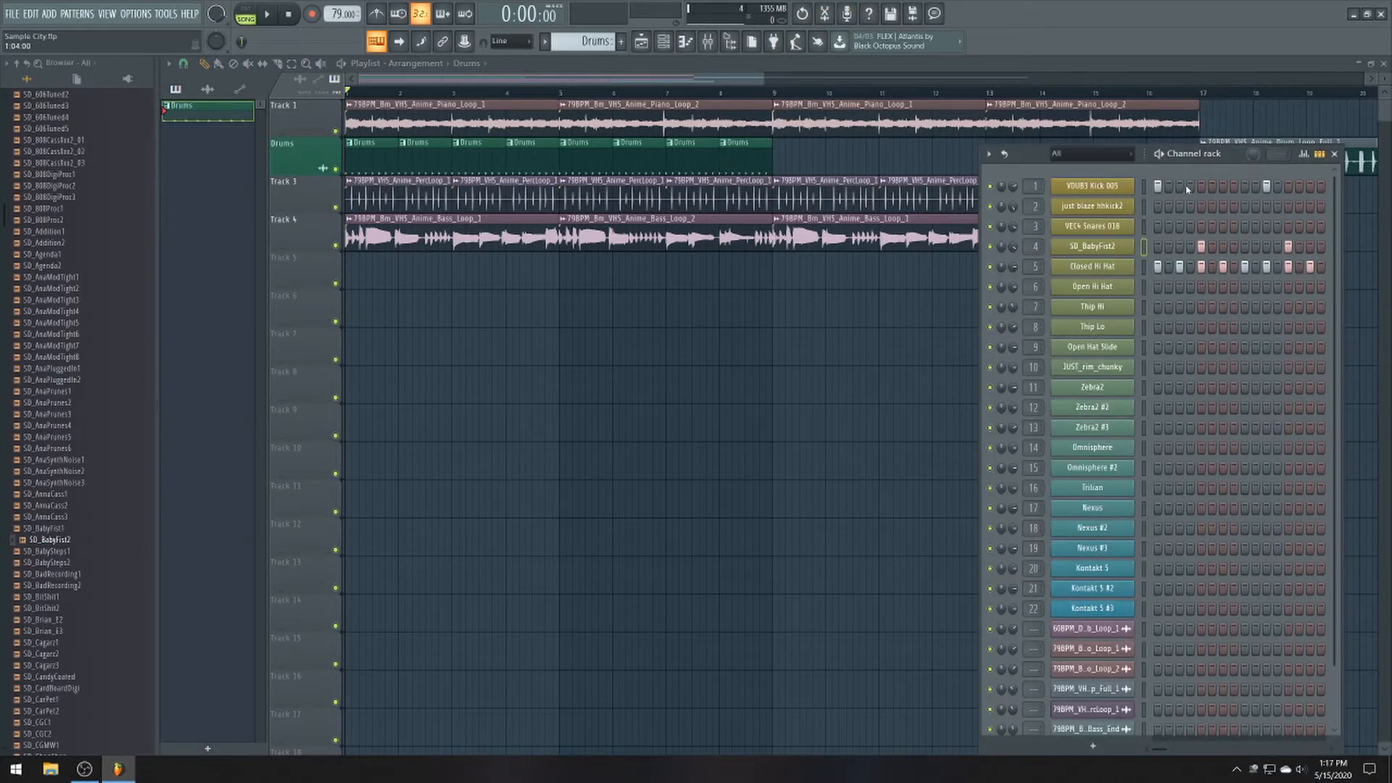
key(space)
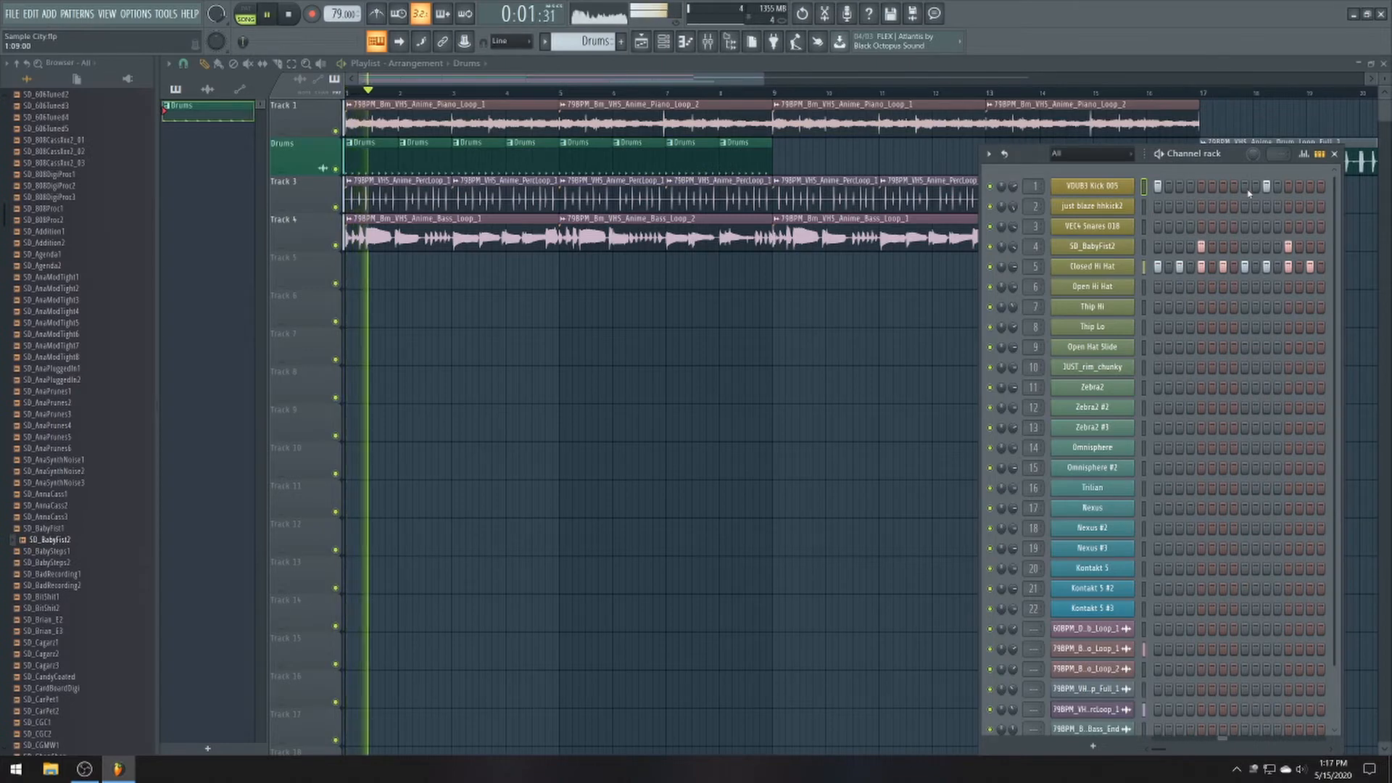
click(1320, 190)
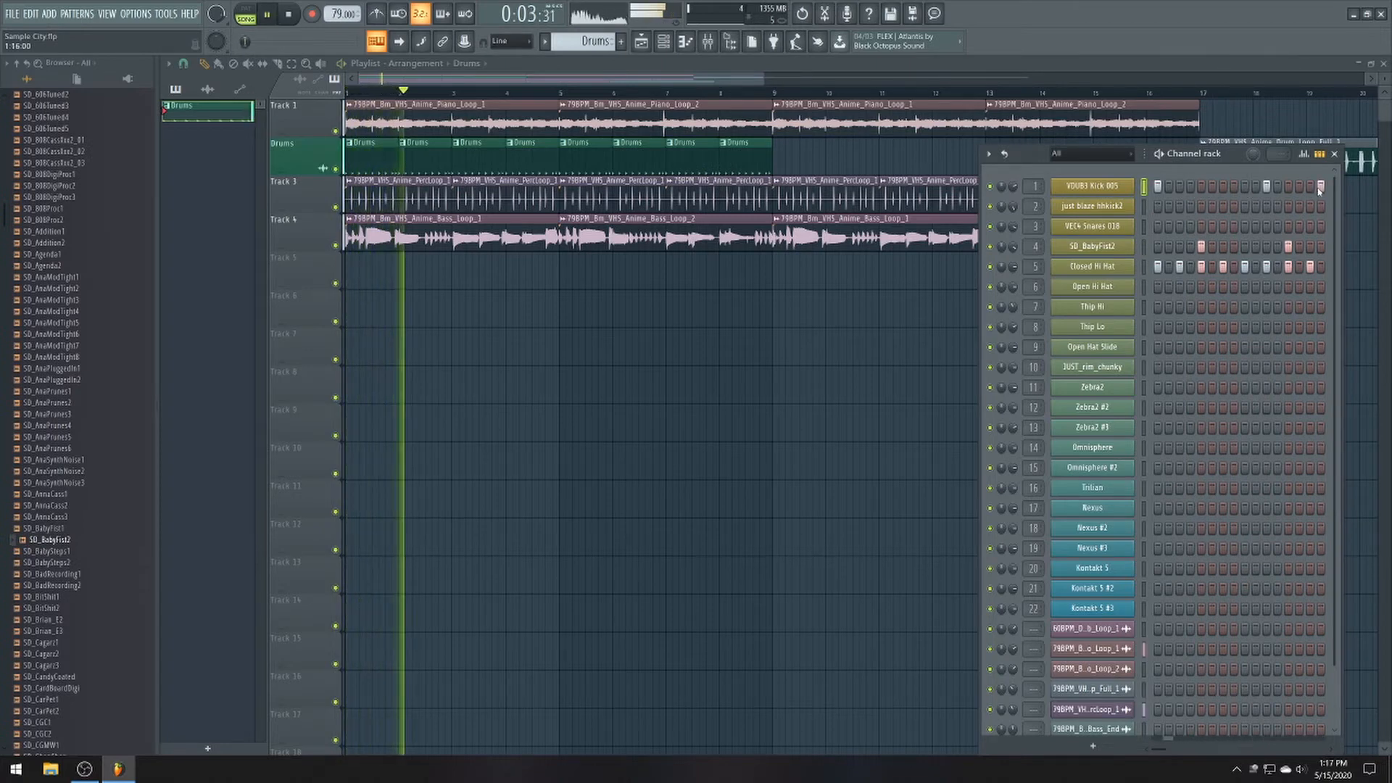
right_click(1321, 190)
drag(1255, 155, 1260, 159)
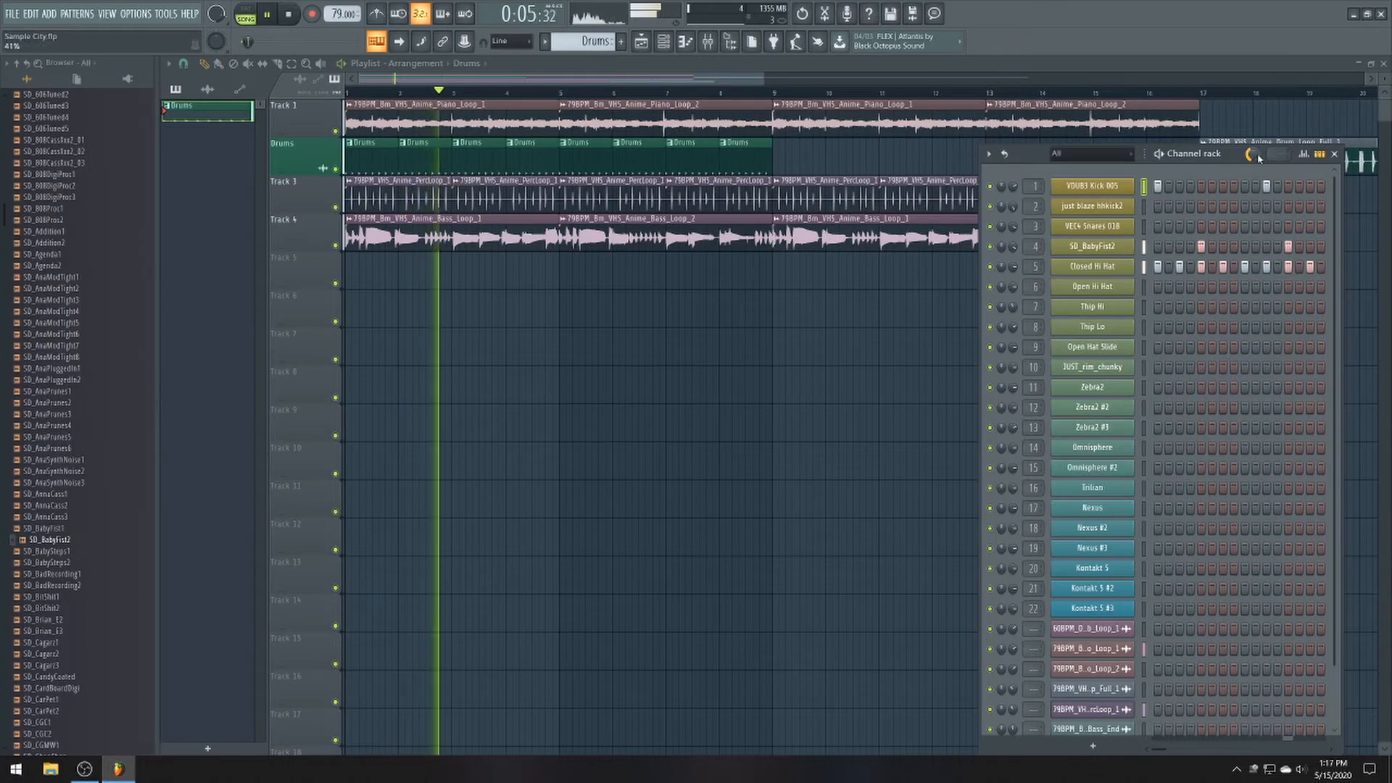
click(1278, 186)
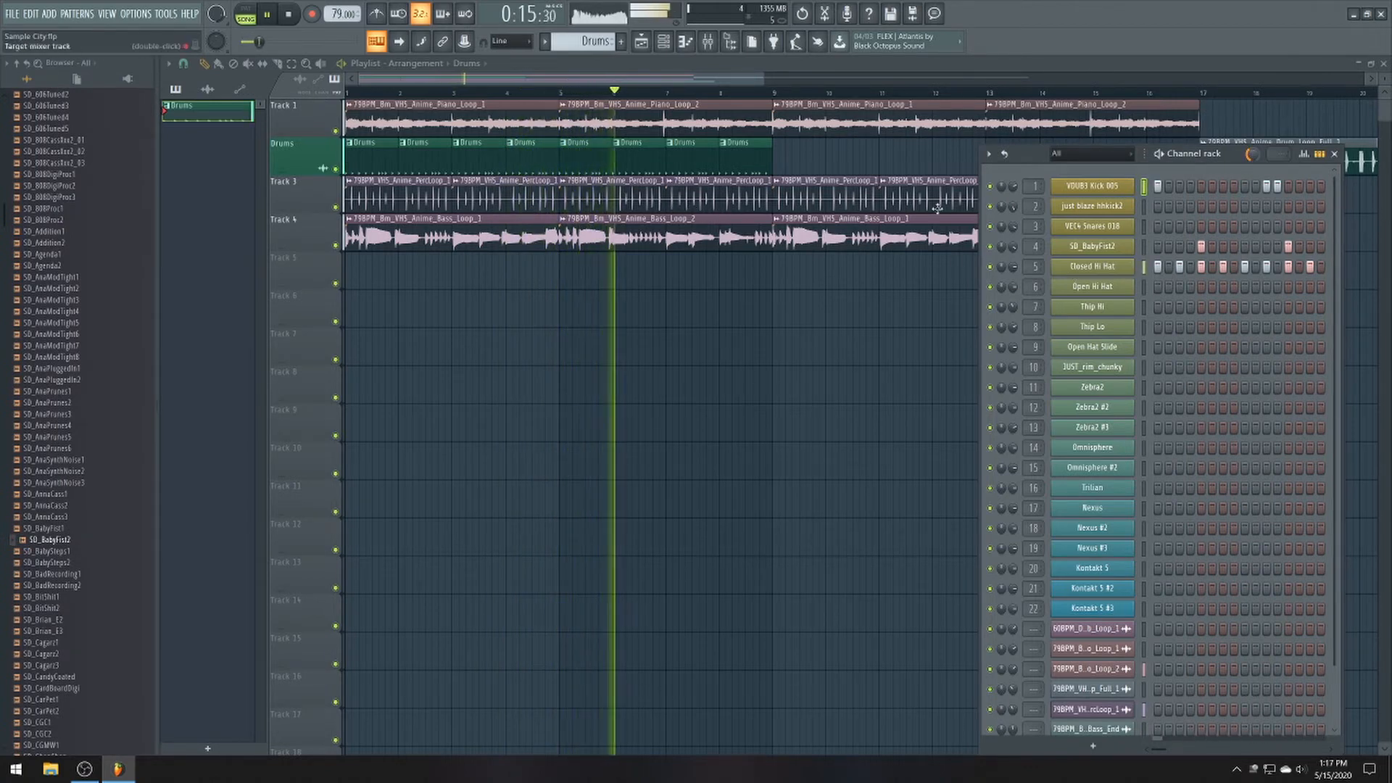
click(1311, 189)
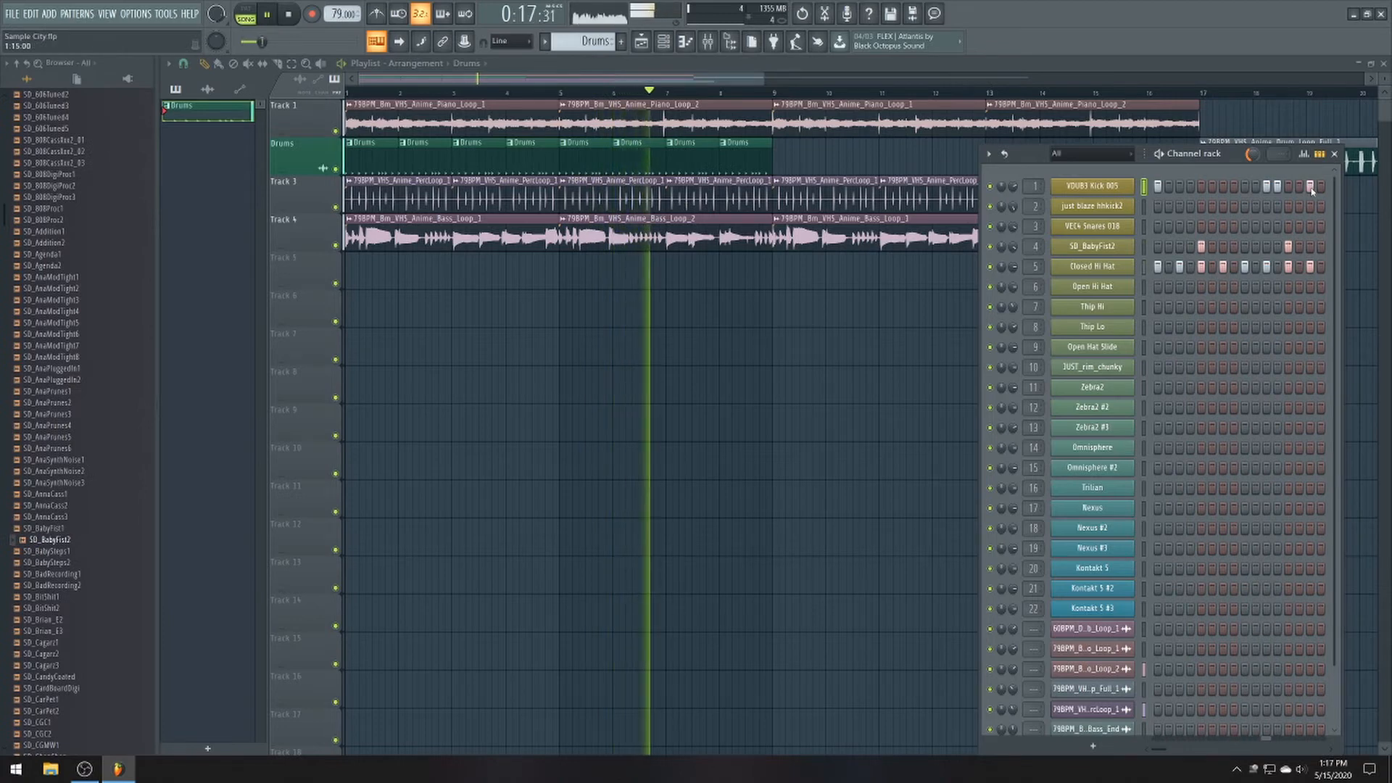
- Extend the repeated Drums pattern clips on the Drums track from bar 9 through bar 16, ending with playback stopped
click(1334, 154)
click(775, 151)
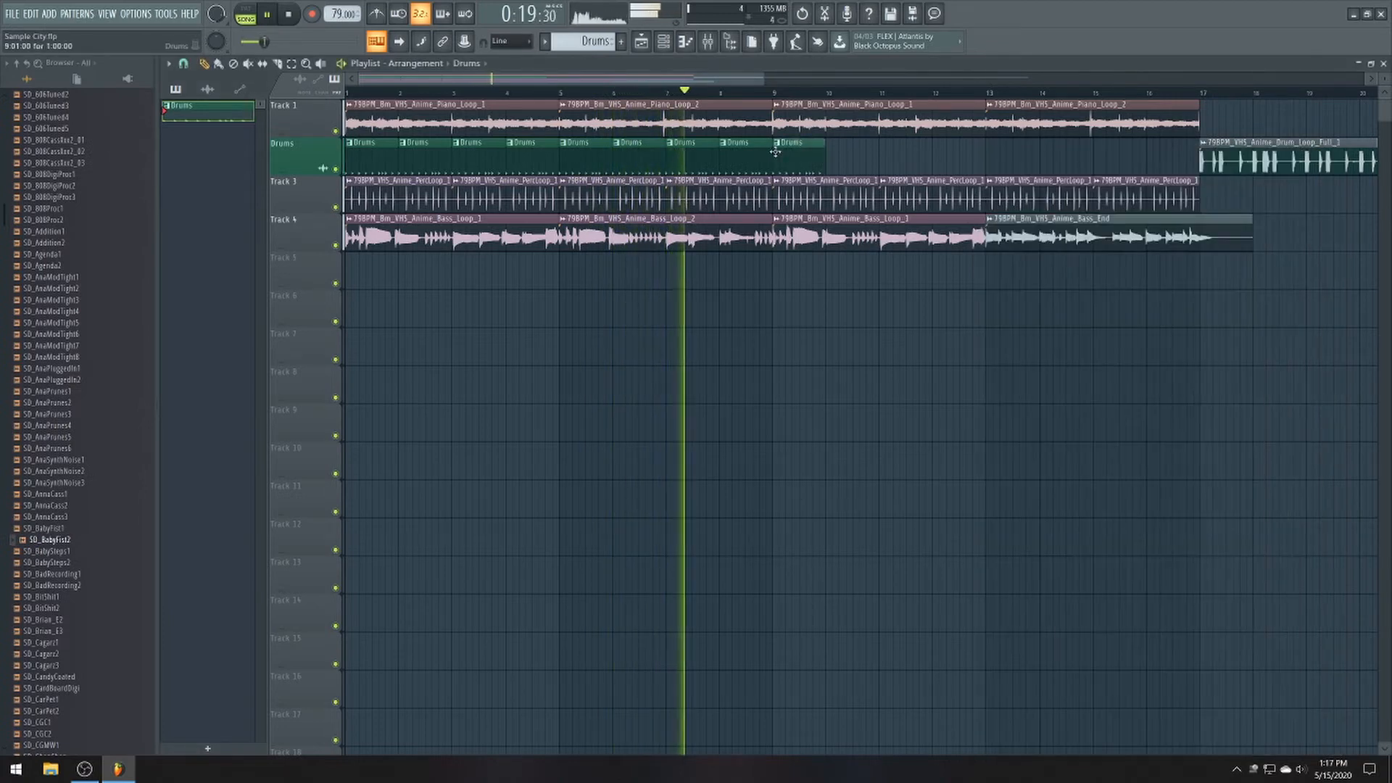
click(833, 154)
click(883, 154)
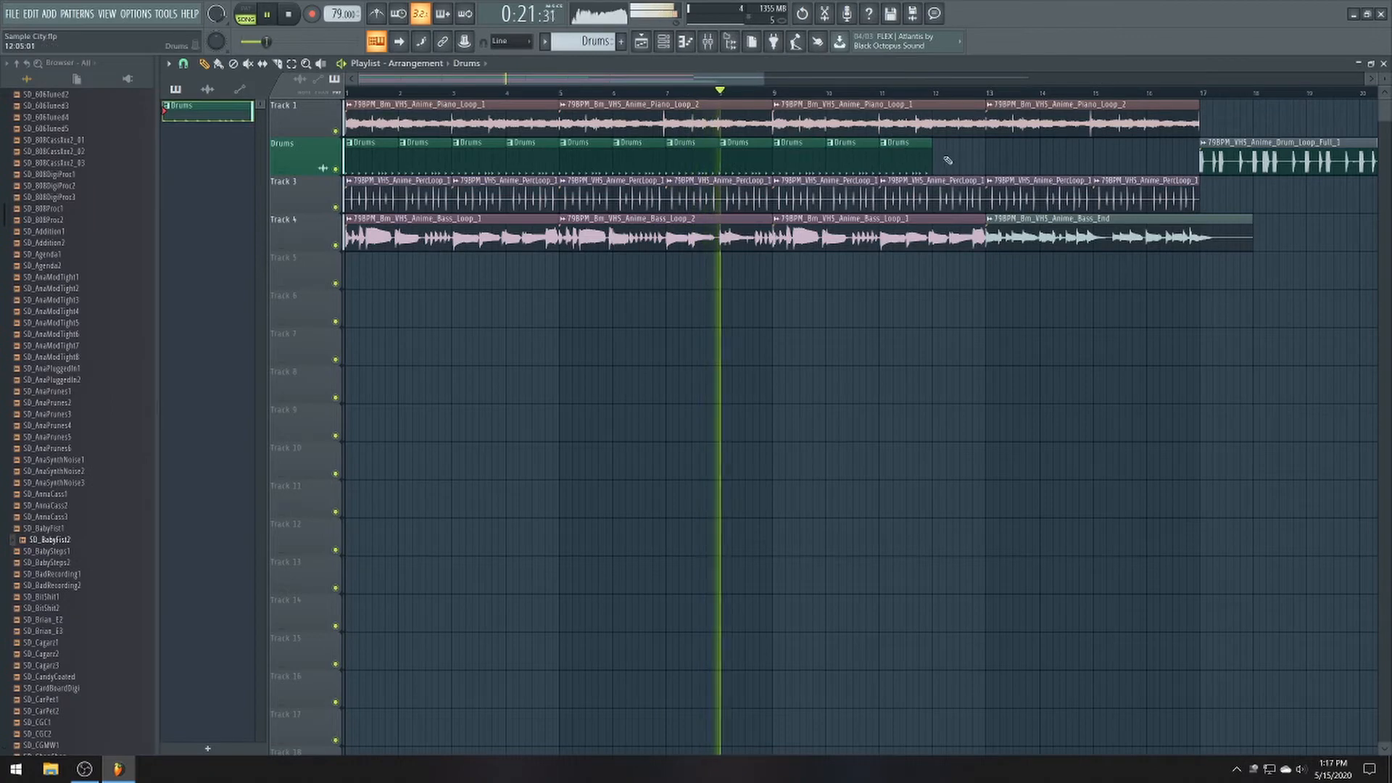
click(947, 155)
click(1001, 155)
click(1050, 154)
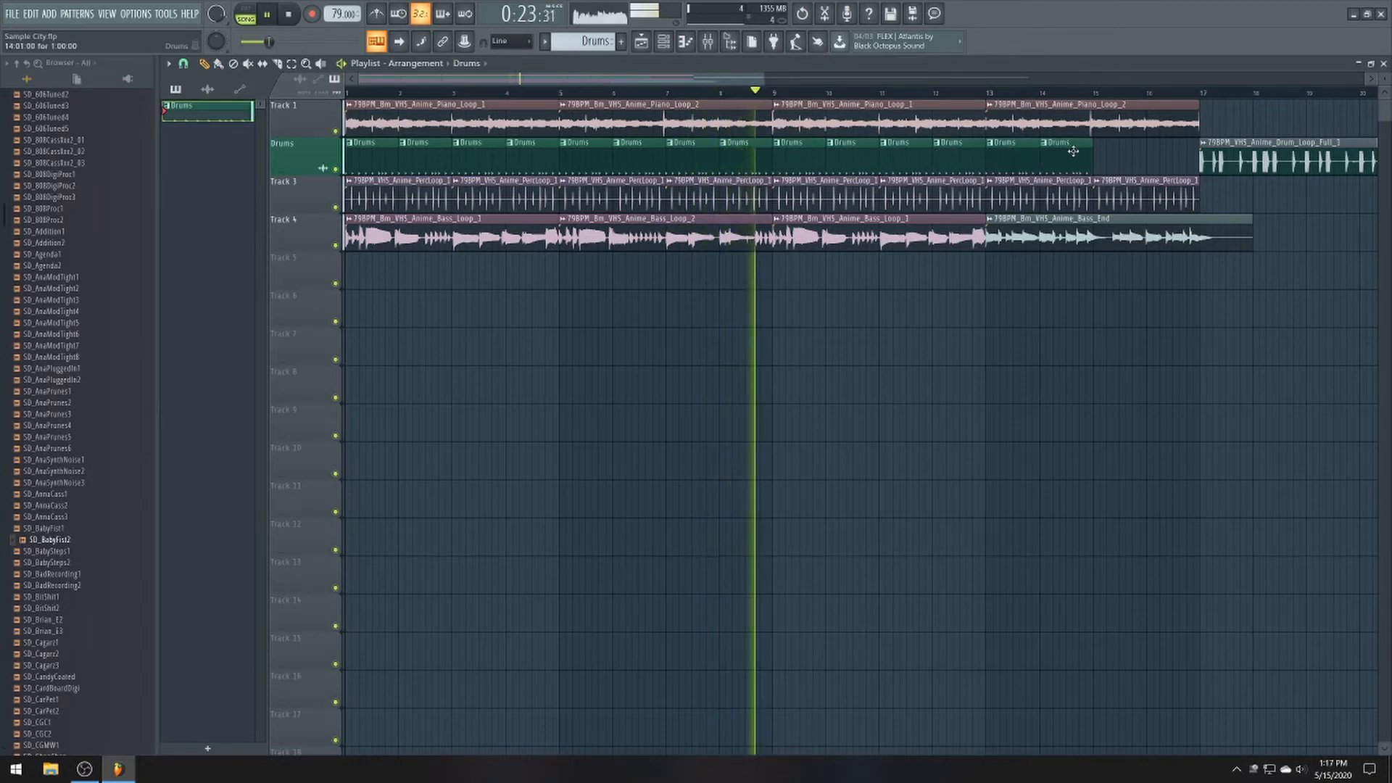
click(1101, 152)
click(1154, 154)
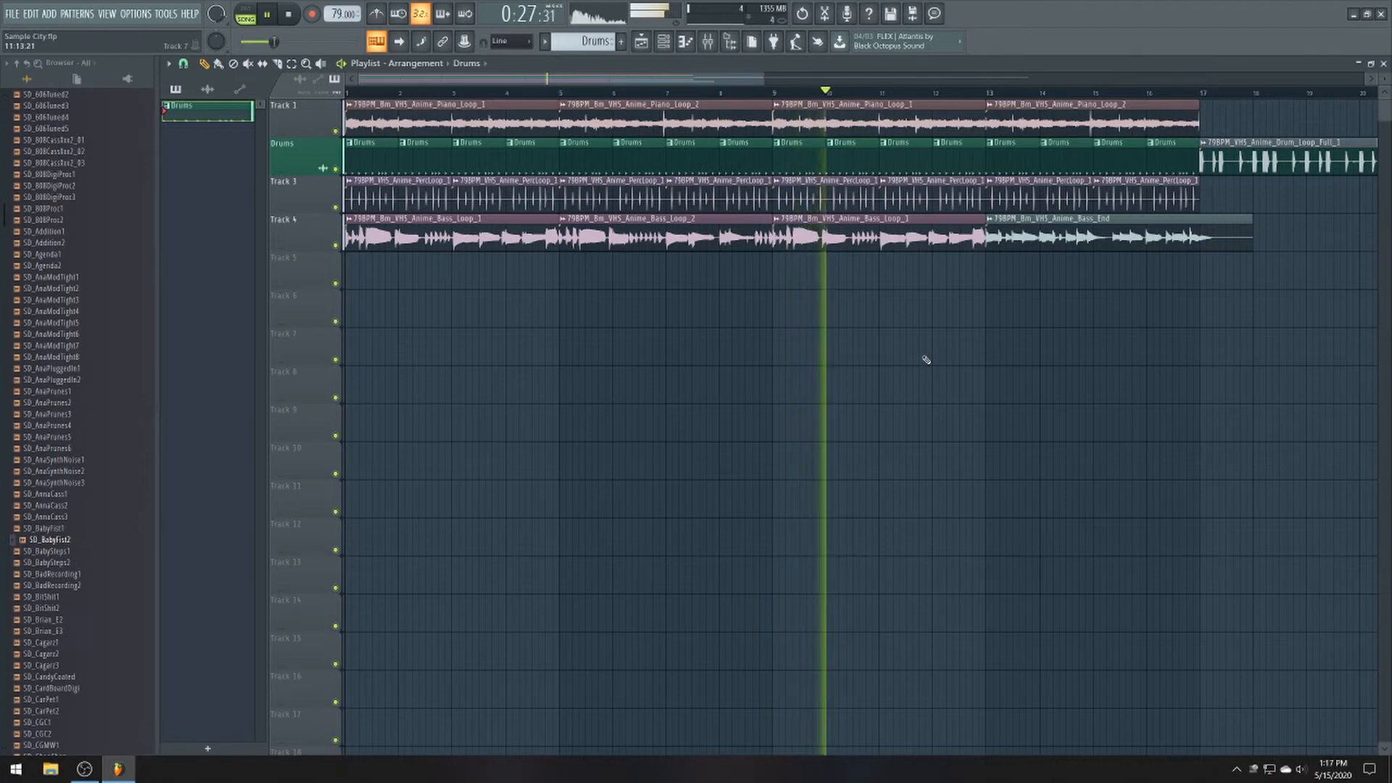
scroll(943, 369, up, 3)
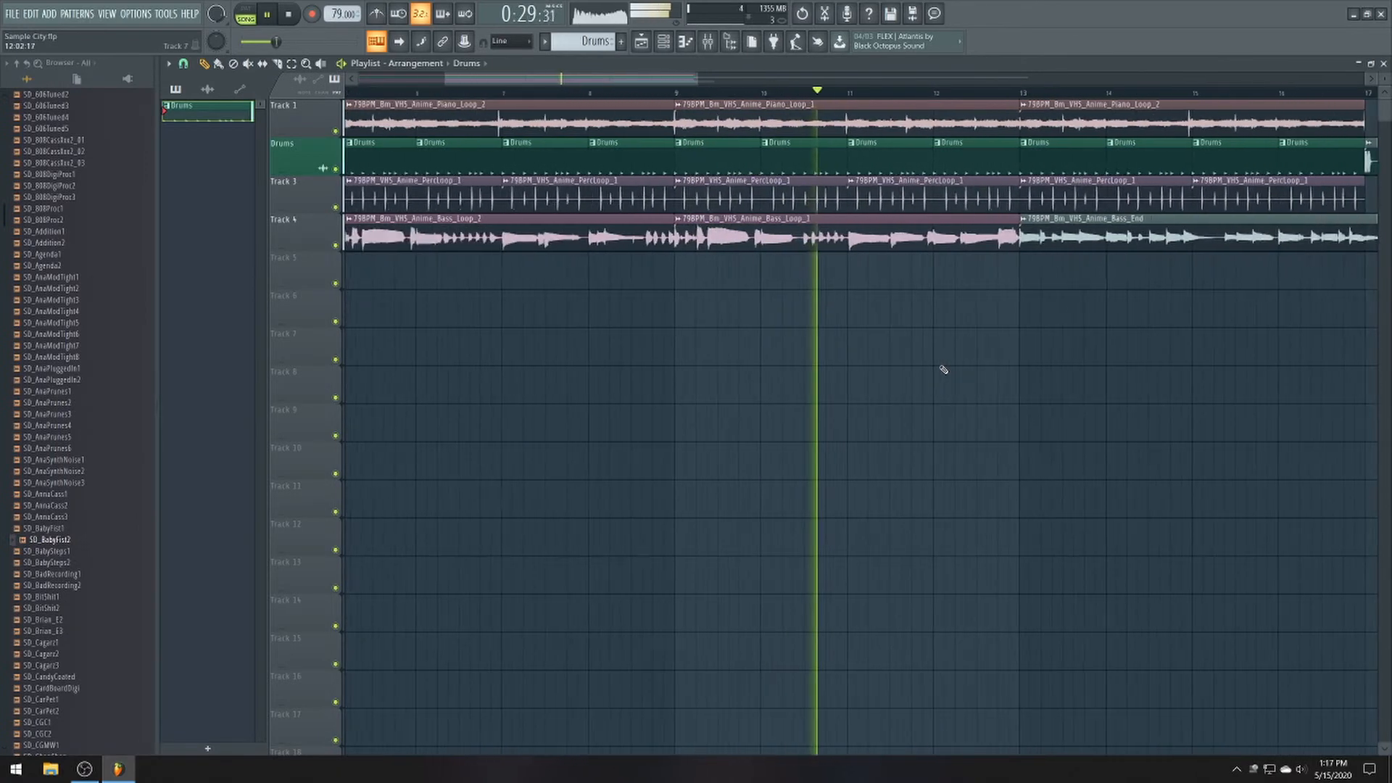
scroll(942, 369, down, 4)
key(space)
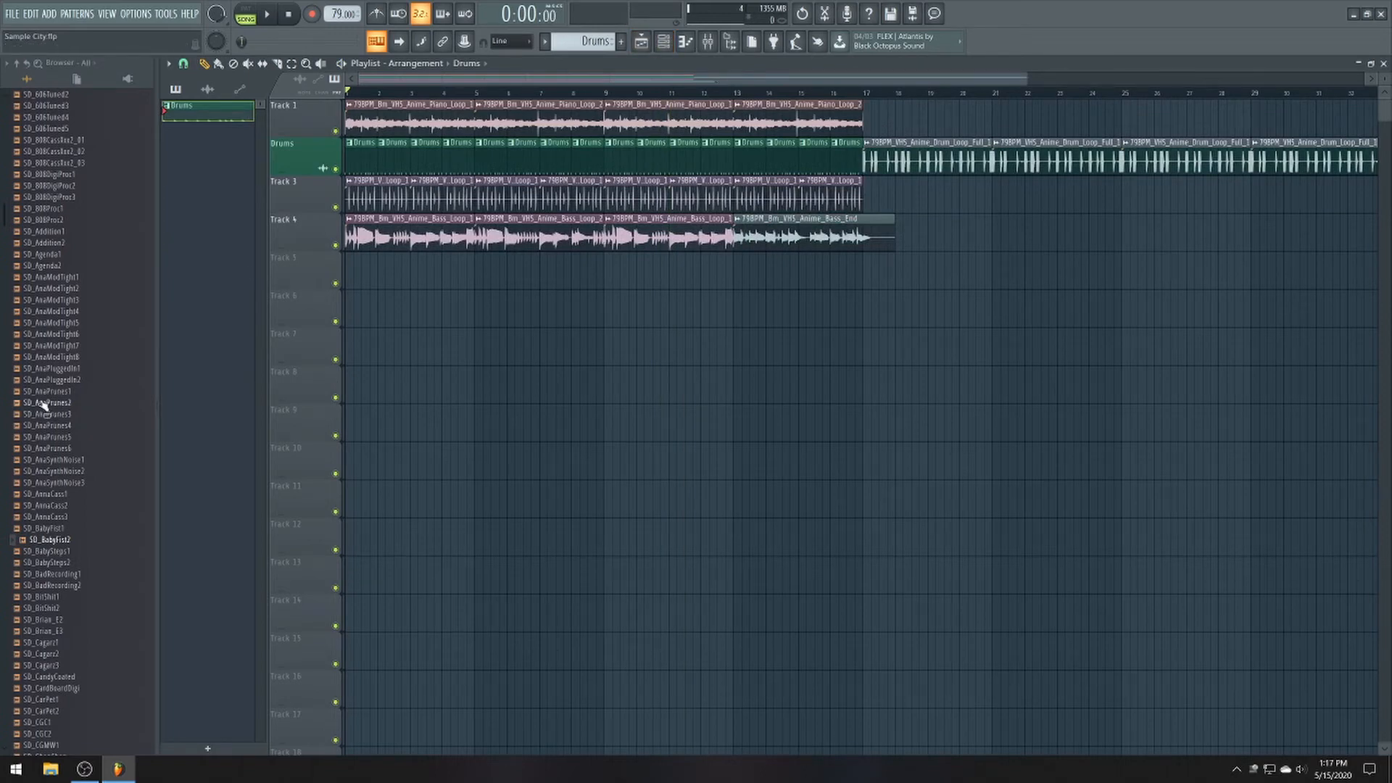
scroll(44, 405, down, 12)
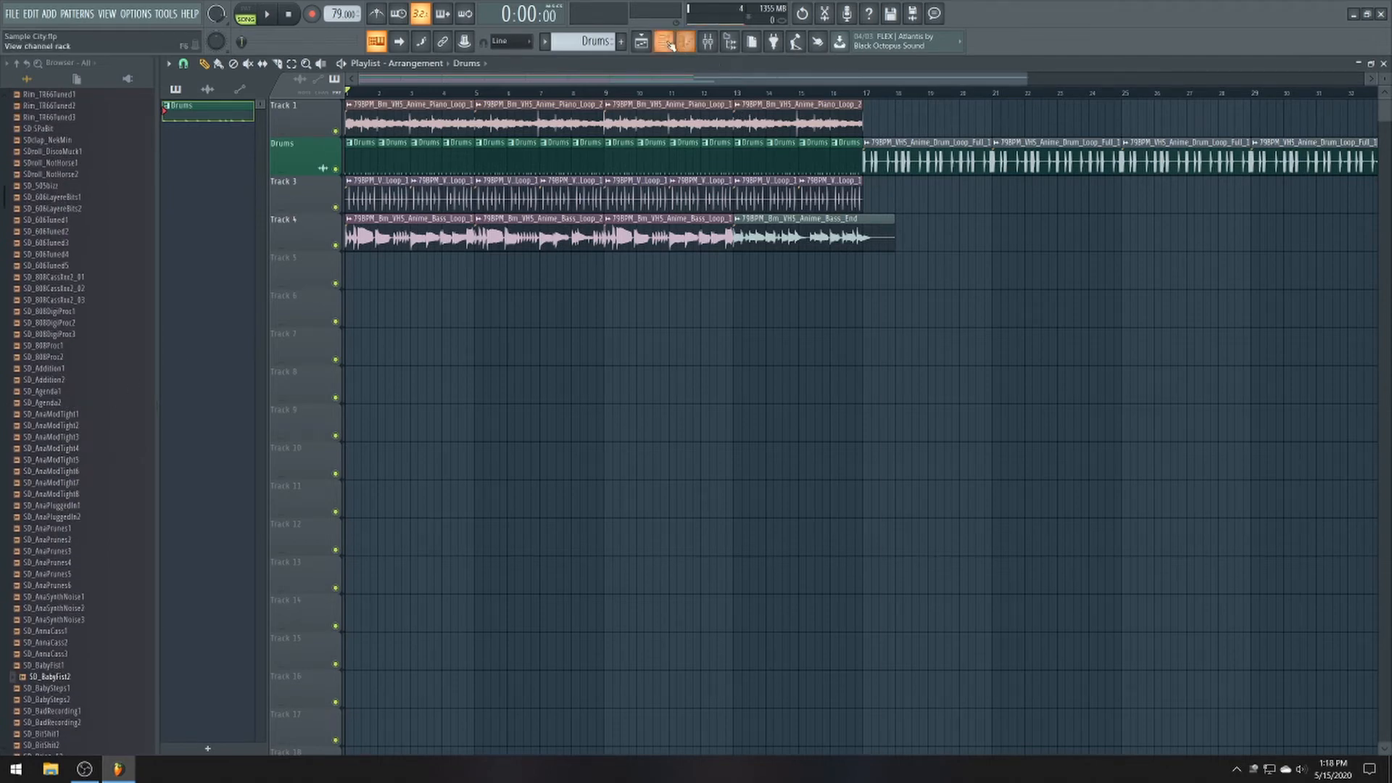
key(F6)
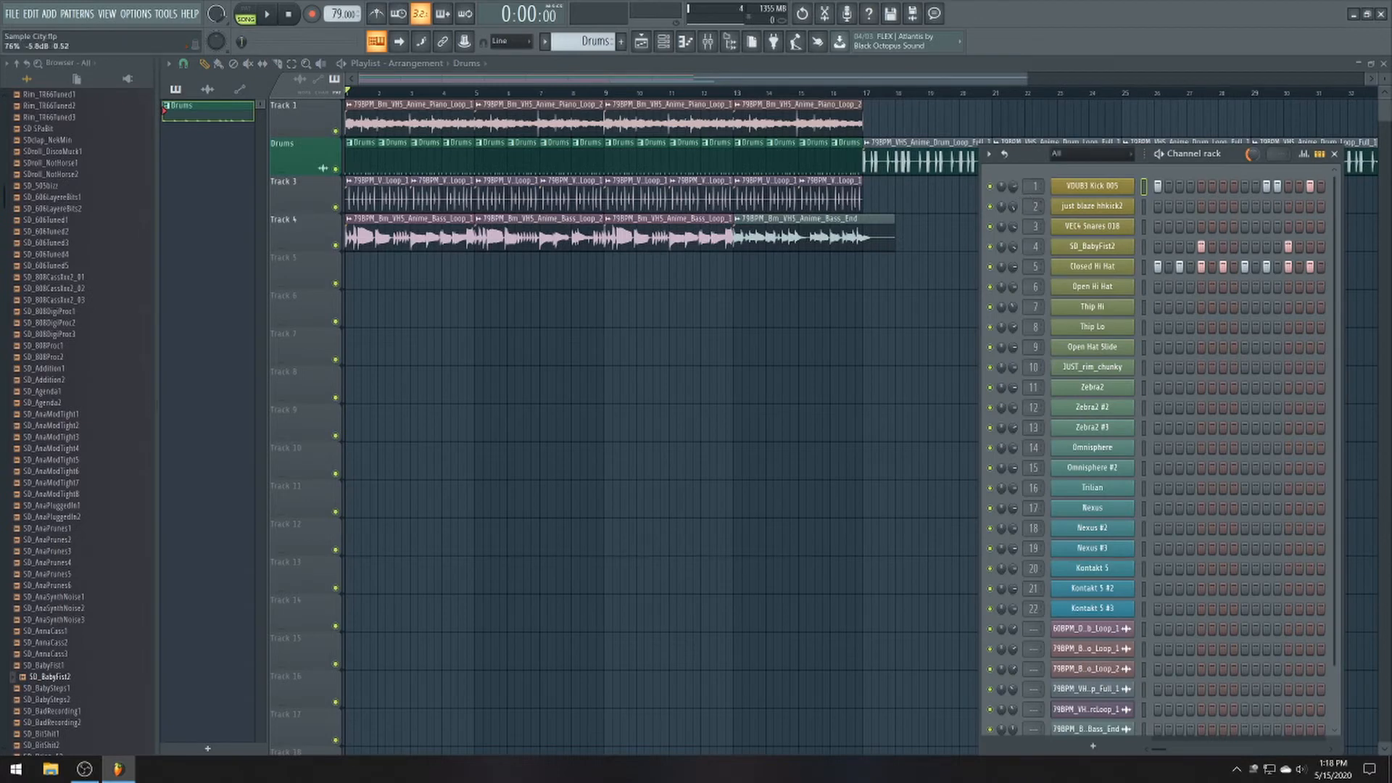
key(F6)
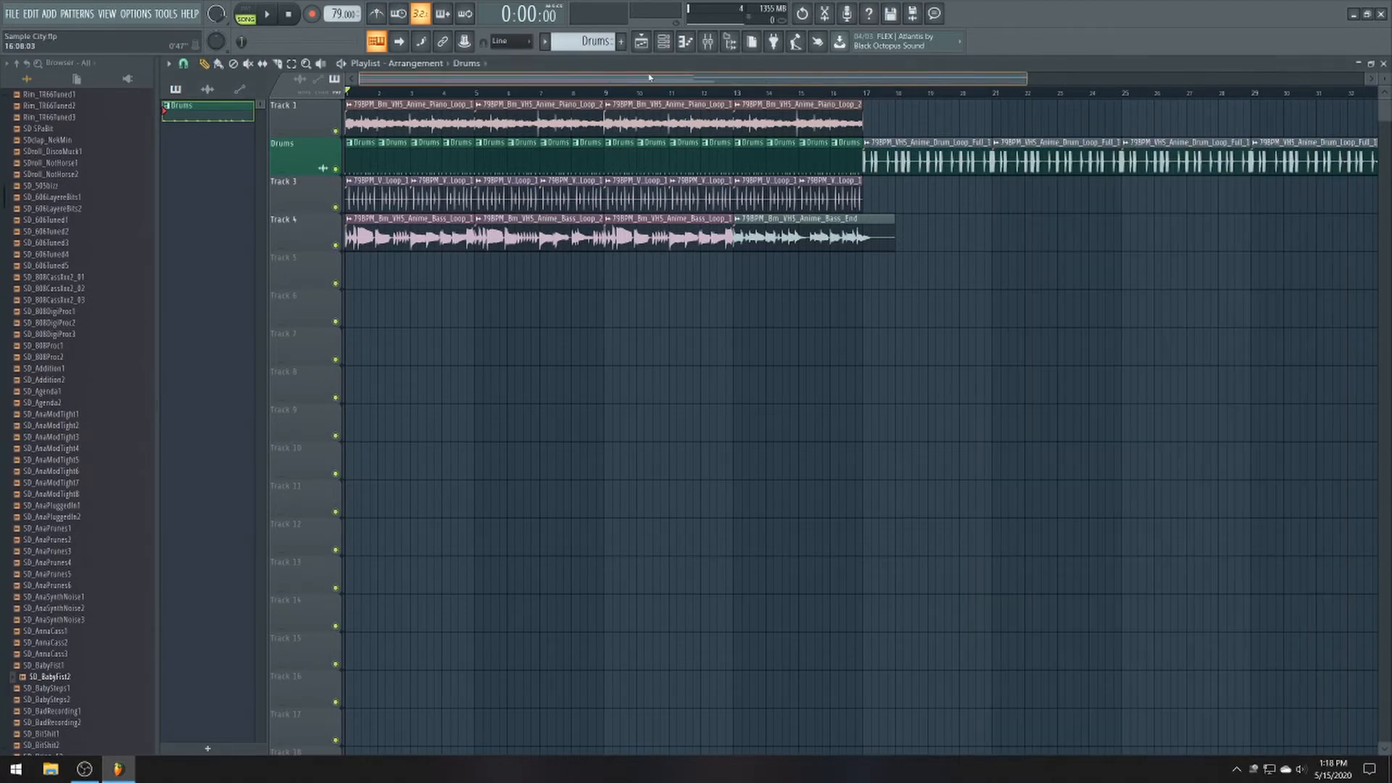
- Delete all the 79BPM_VHS_Anime_Drum_Loop_Full_1 clips from bar 17 onward on the Drums track
scroll(907, 231, down, 2)
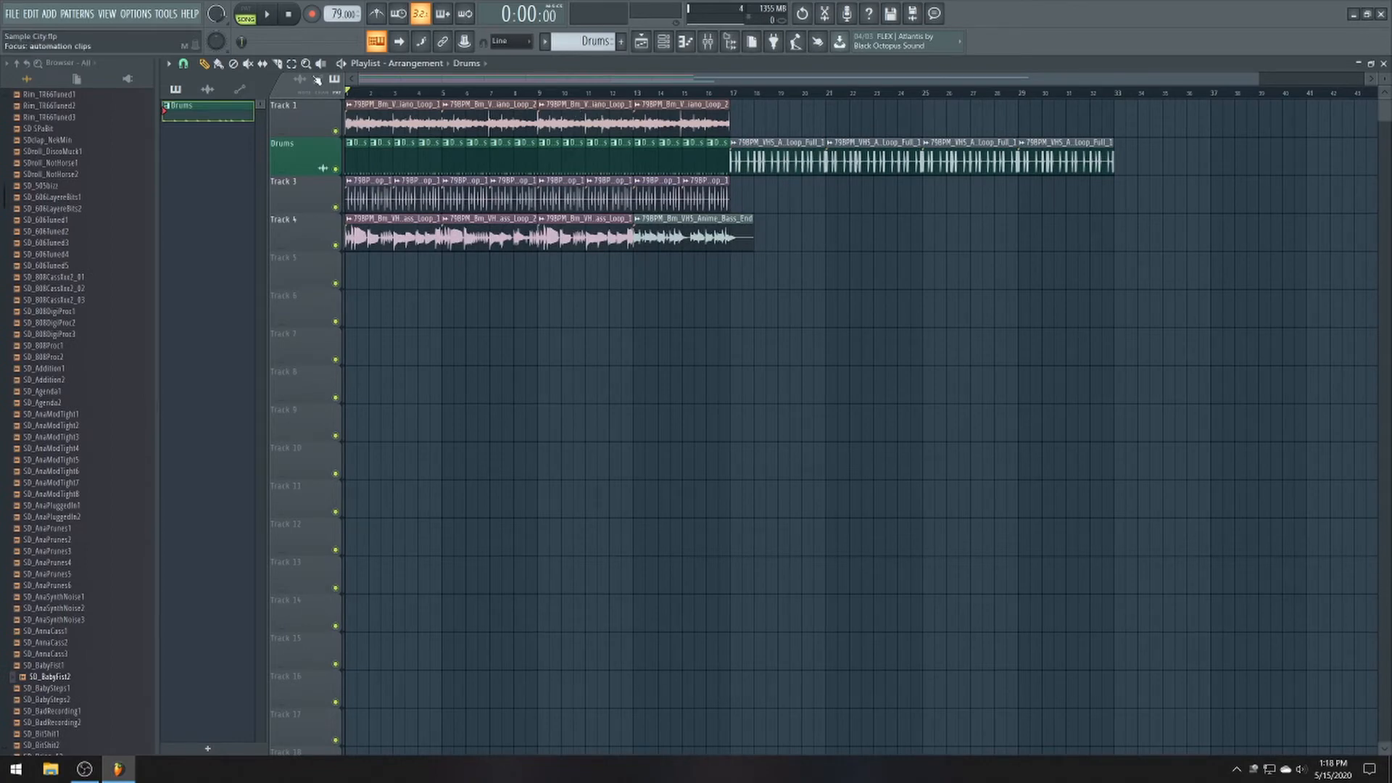
click(291, 64)
drag(1124, 164, 1056, 179)
scroll(668, 320, up, 4)
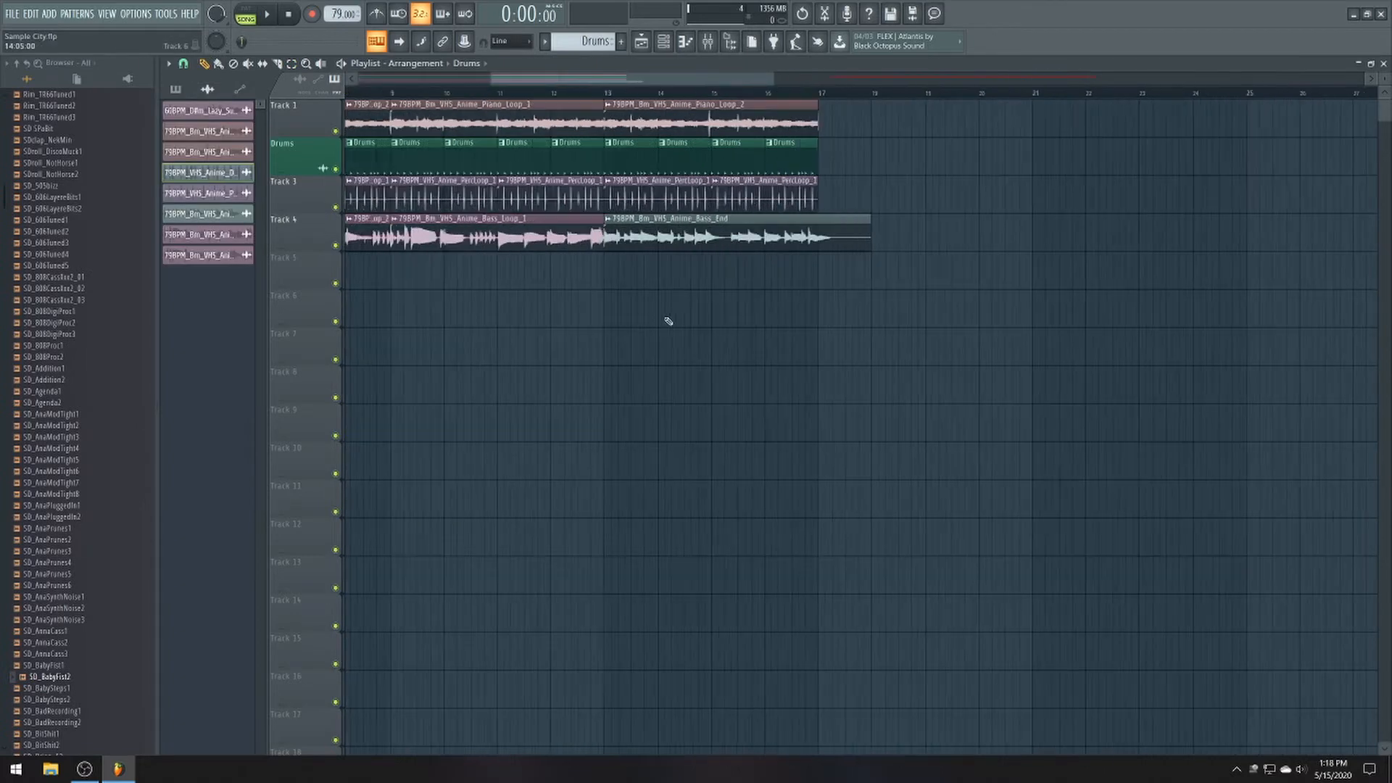
drag(733, 83, 344, 89)
scroll(580, 384, down, 1)
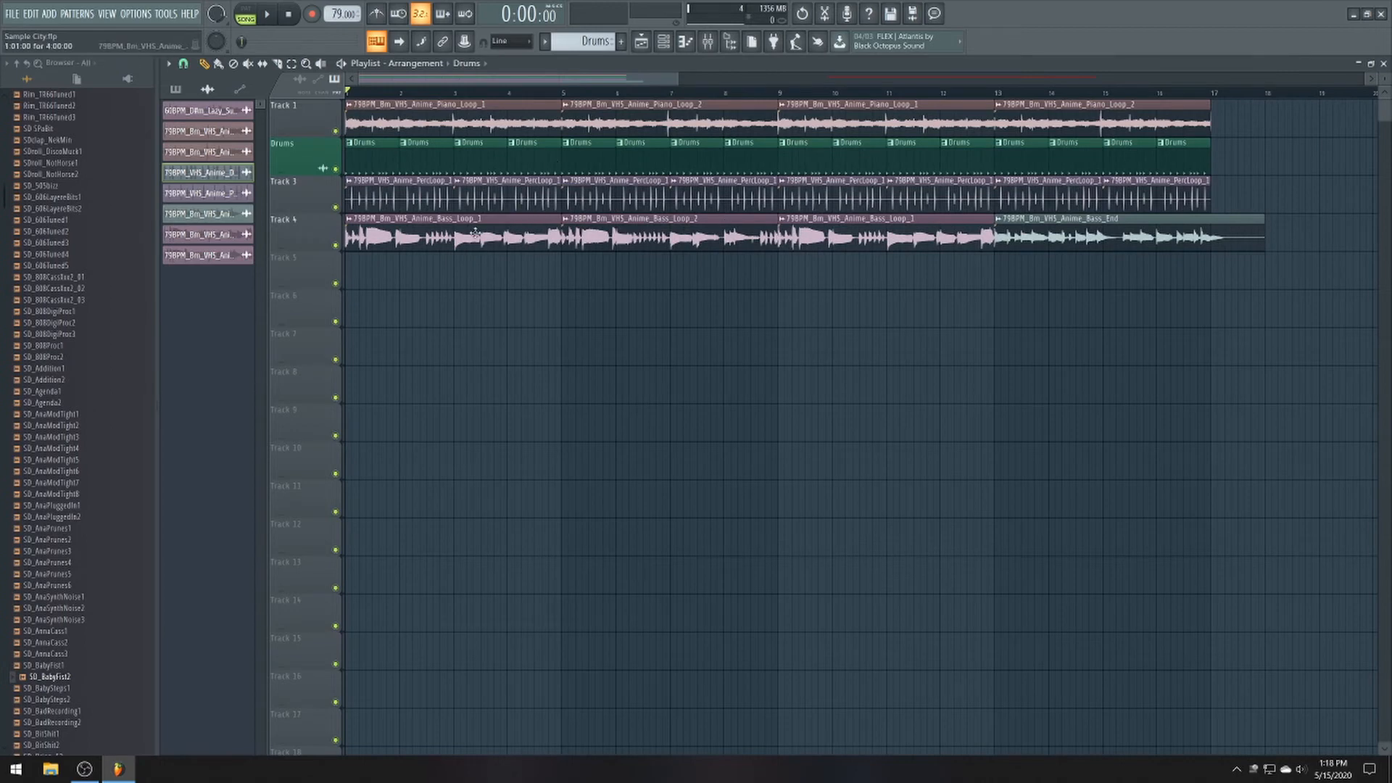
- Move all the percussion loop and bass loop clips down one track, onto Tracks 4 and 5
drag(472, 232, 434, 232)
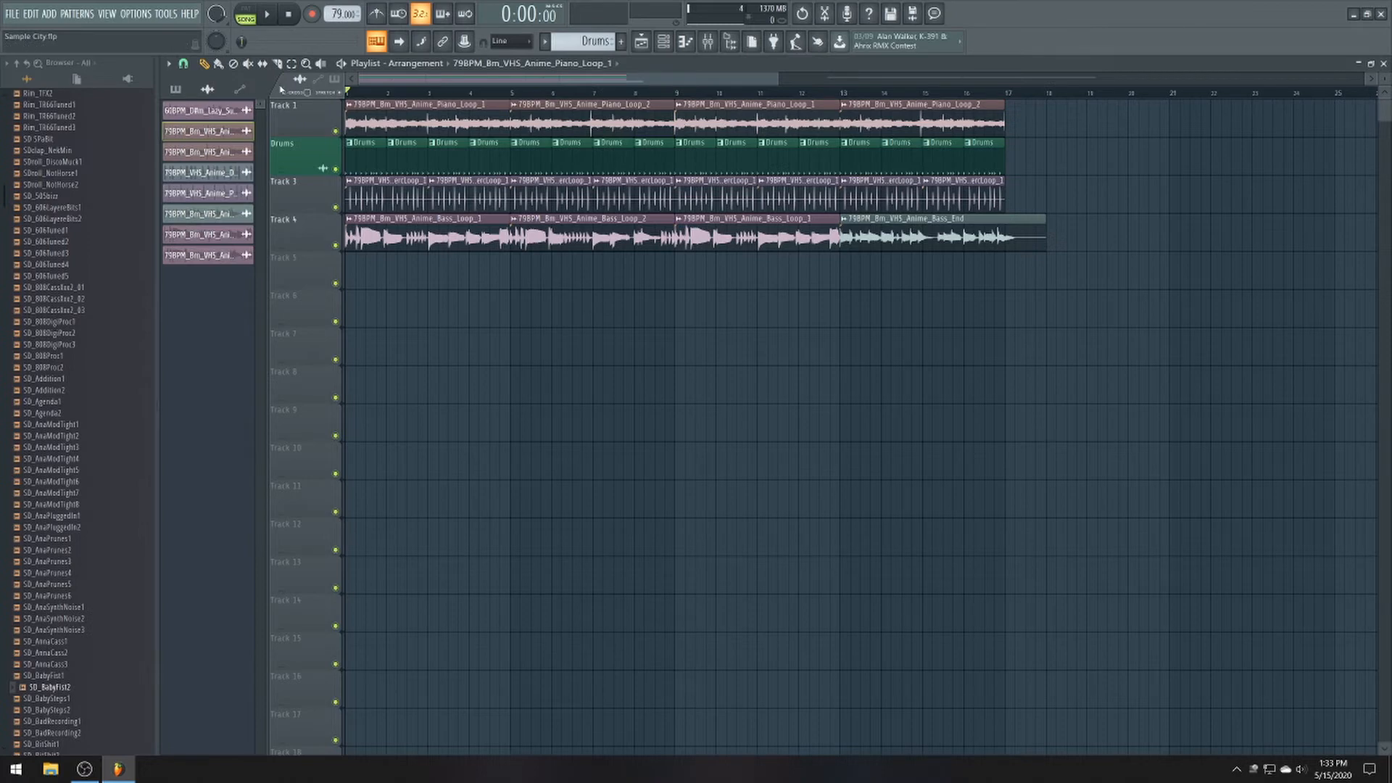
drag(1053, 190, 346, 249)
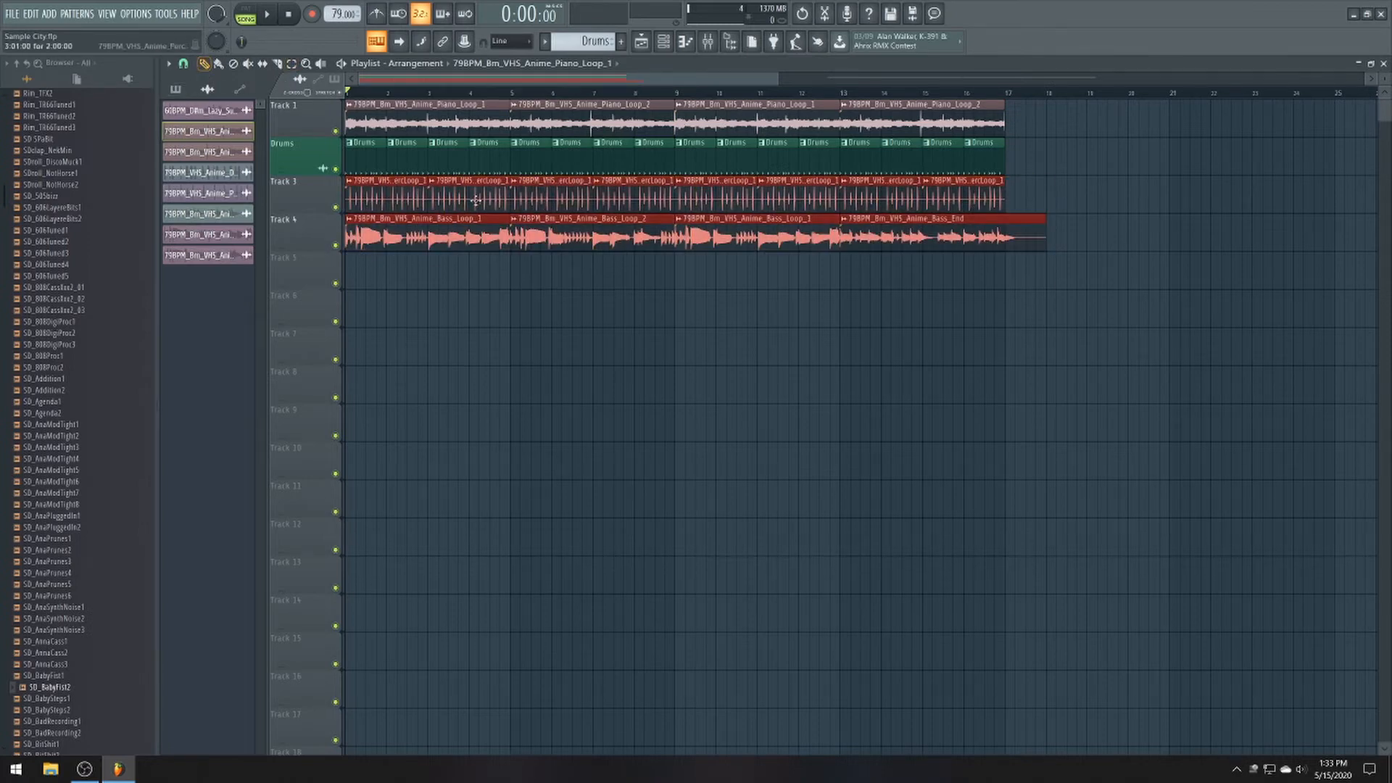
drag(397, 231, 397, 268)
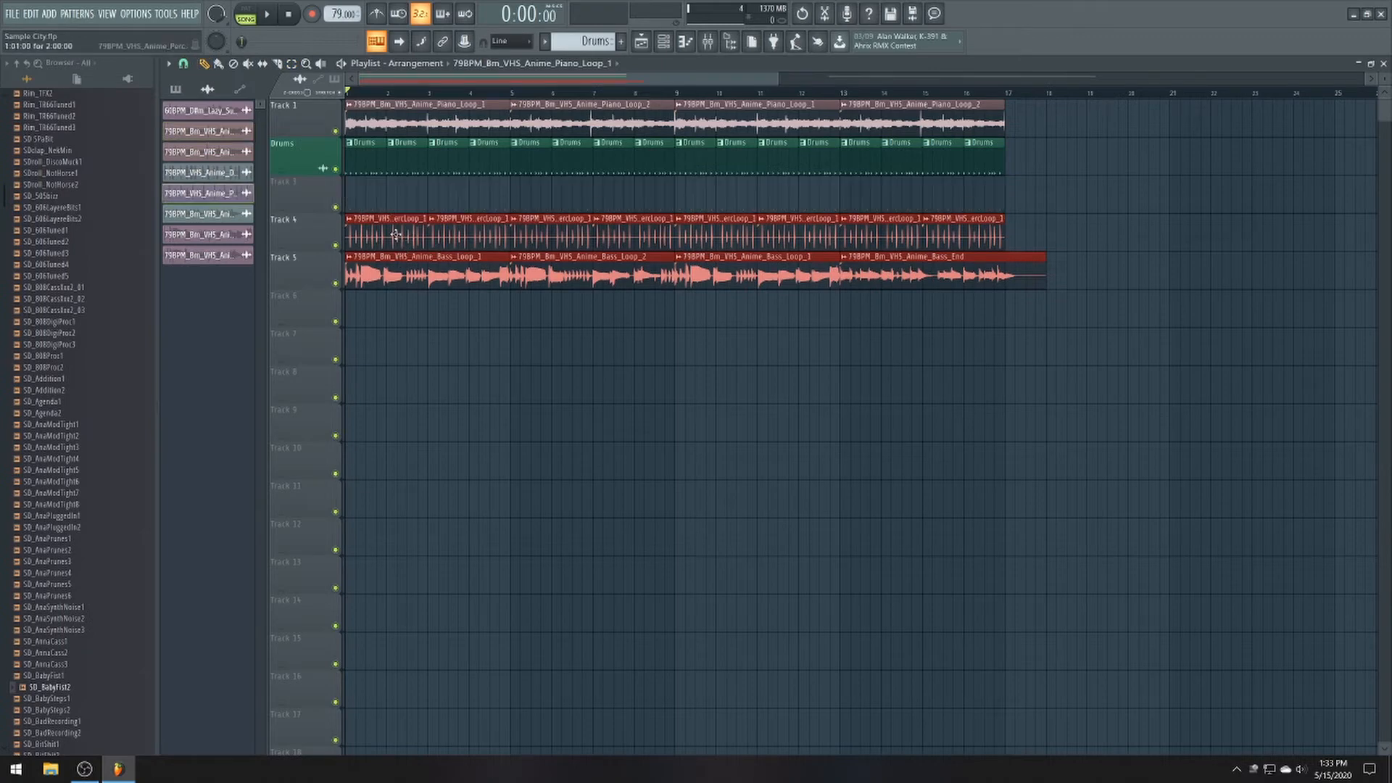
- Create a new pattern named EP and give it a green colour
click(622, 41)
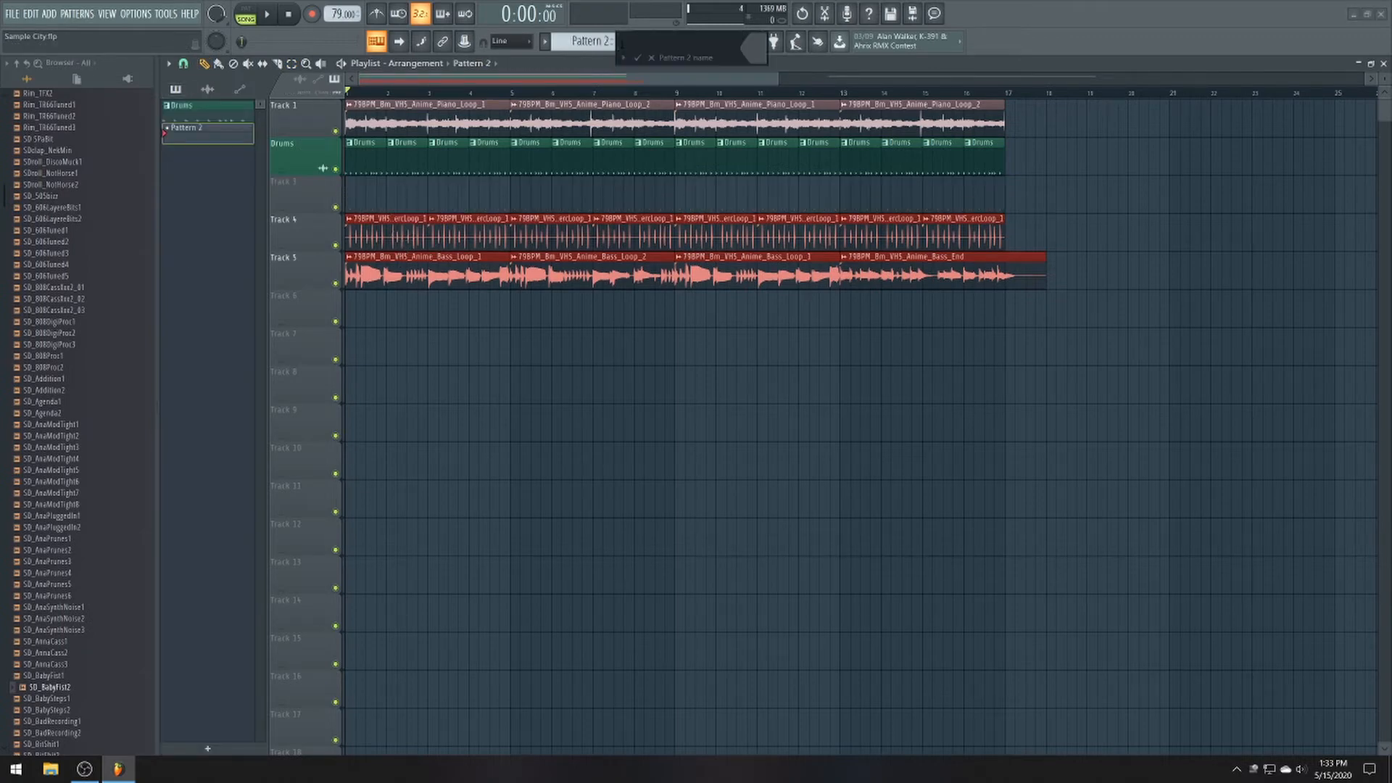
click(758, 48)
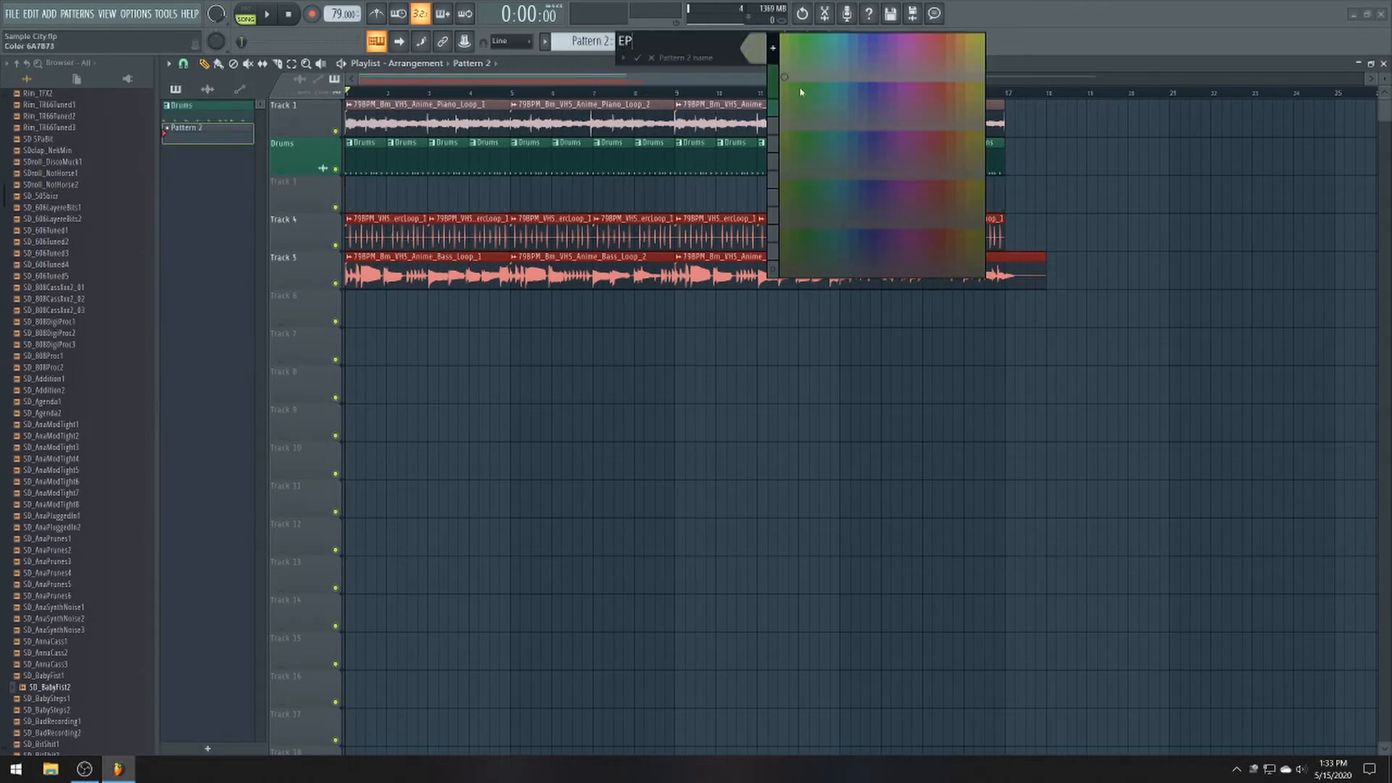
click(778, 107)
key(Return)
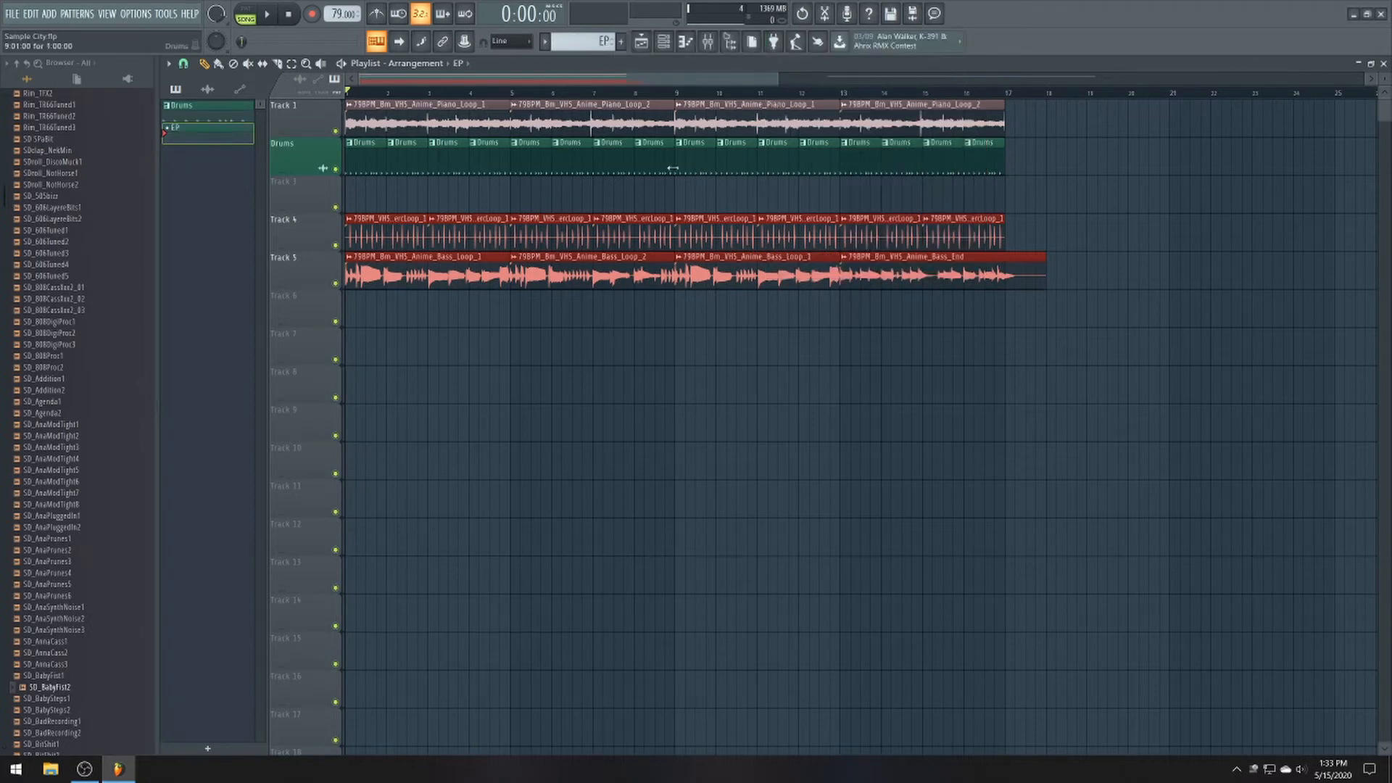
- Place an EP pattern clip at bar 1 of Track 3 and auto-name the track after it
click(602, 192)
drag(606, 196, 338, 201)
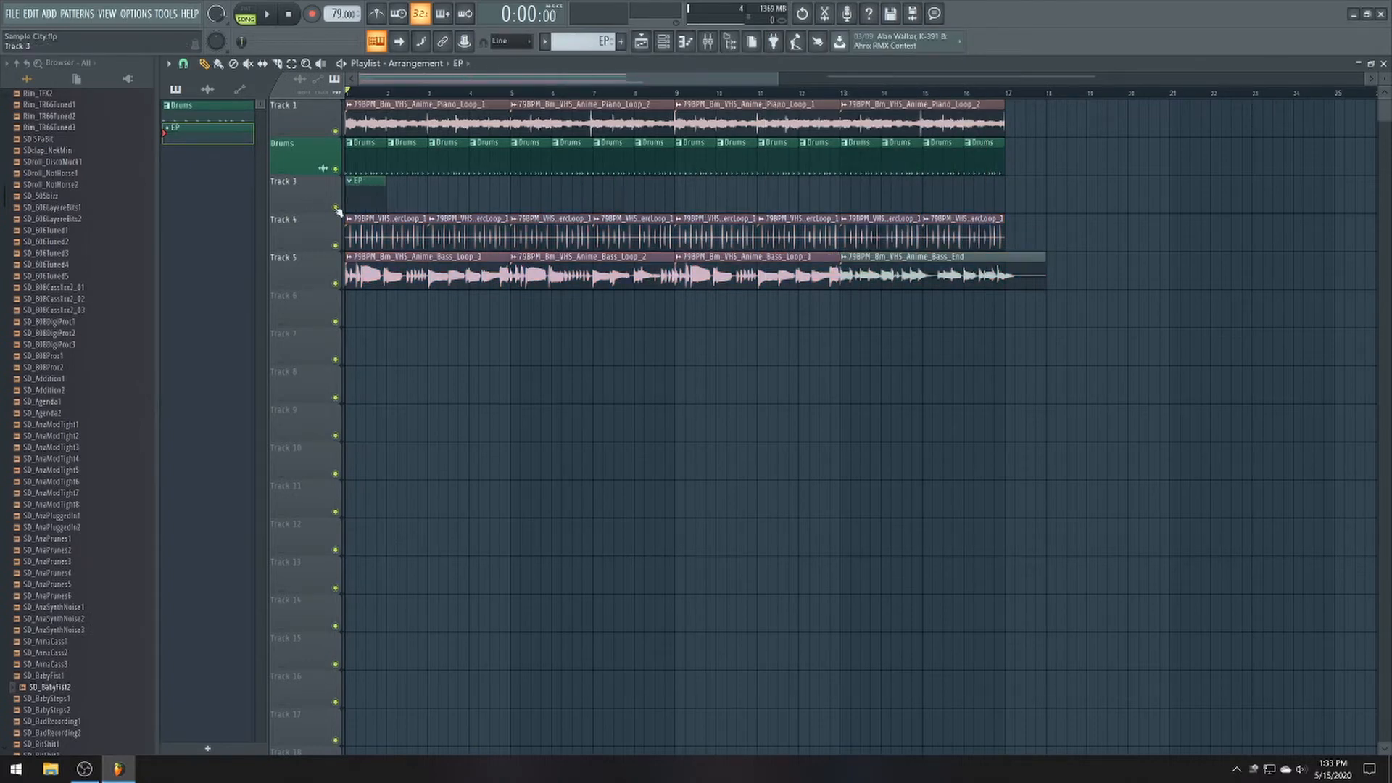
right_click(337, 210)
click(346, 218)
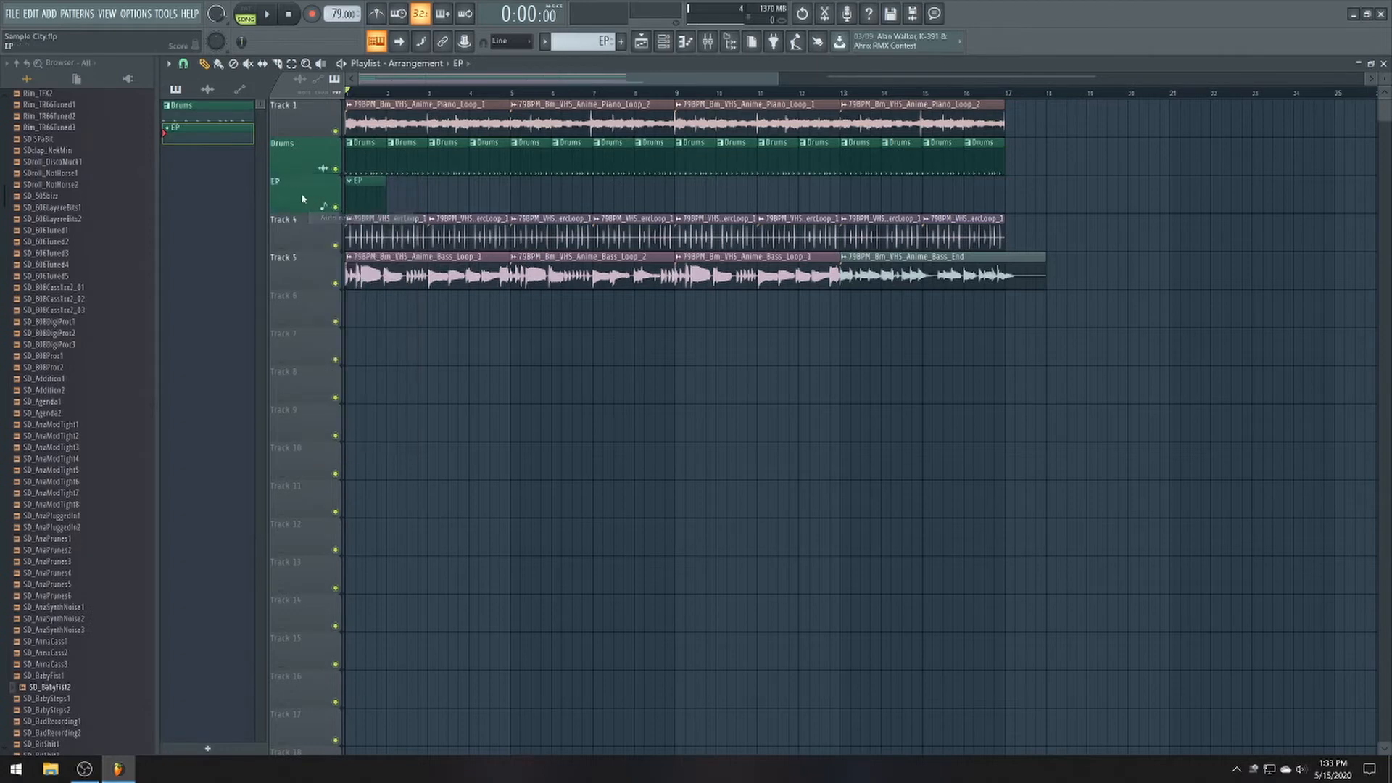
- Change the EP track's icon to a piano keyboard
right_click(337, 221)
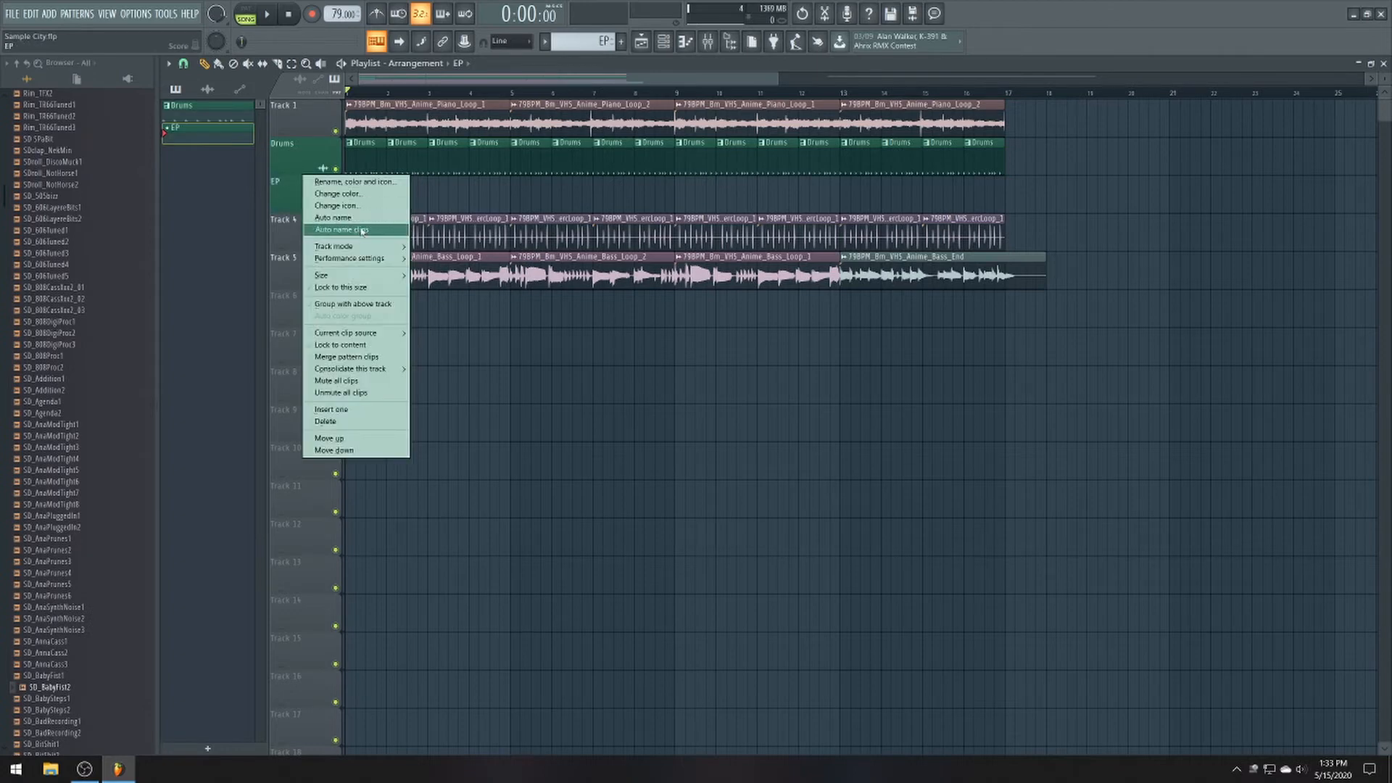
click(337, 205)
click(422, 258)
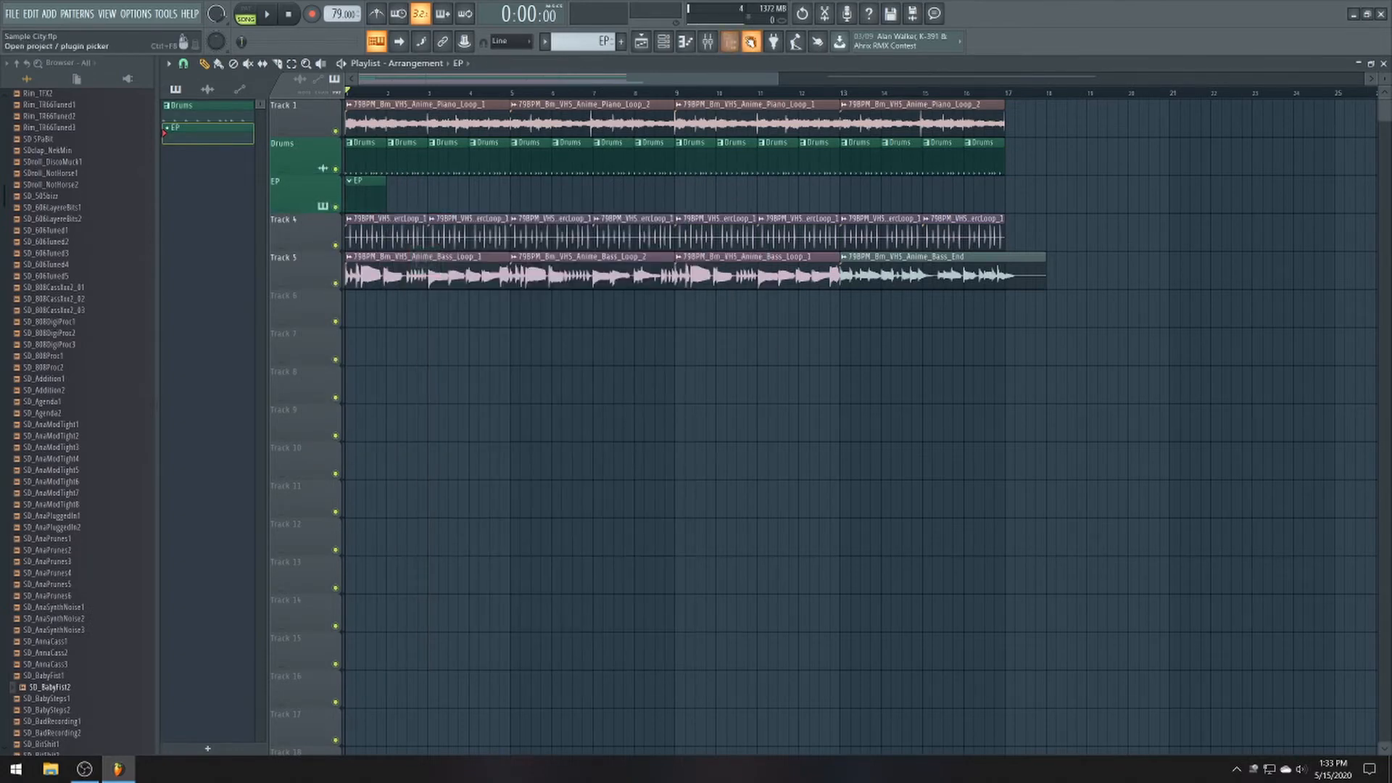
- Open the first Zebra2 channel, audition several 4 Pianoids presets, load HS DY7 Add Pad and return to the playlist
click(664, 42)
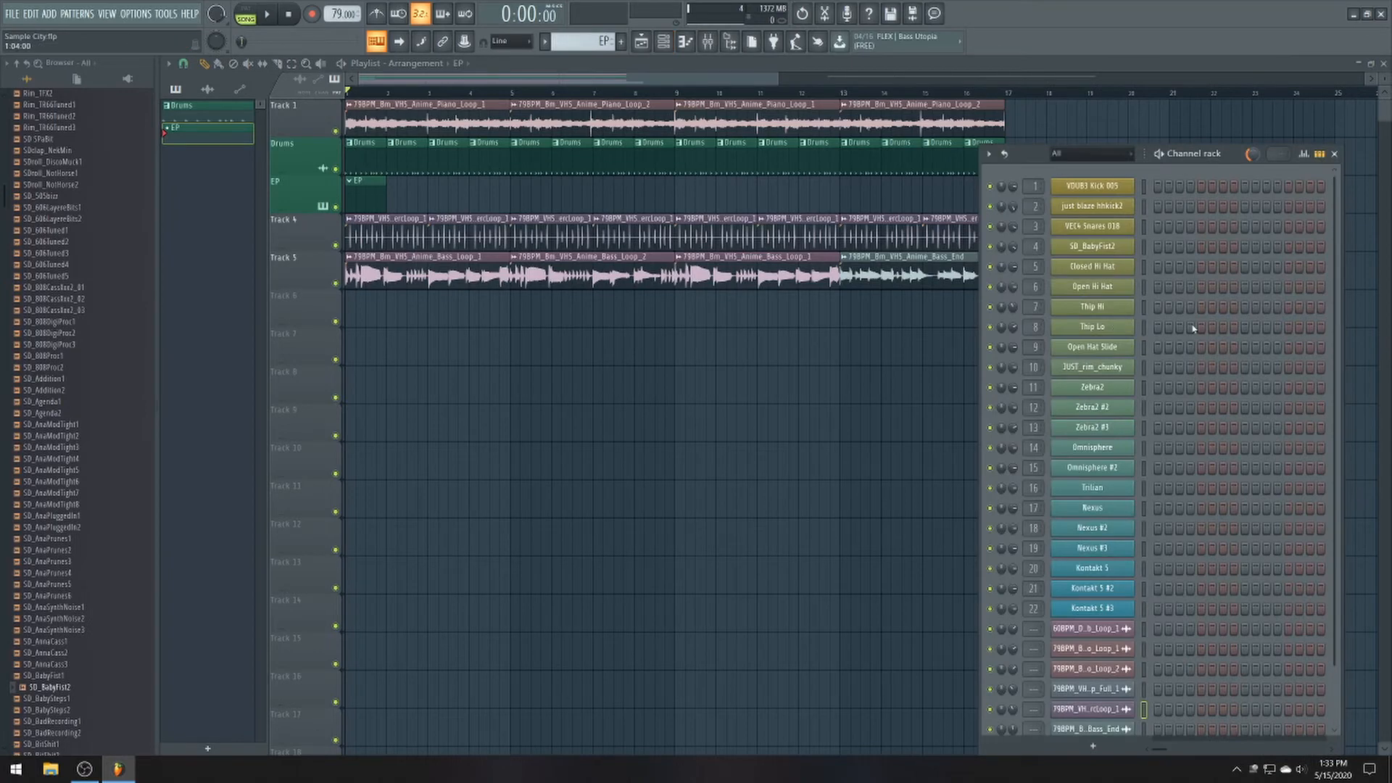
click(1092, 388)
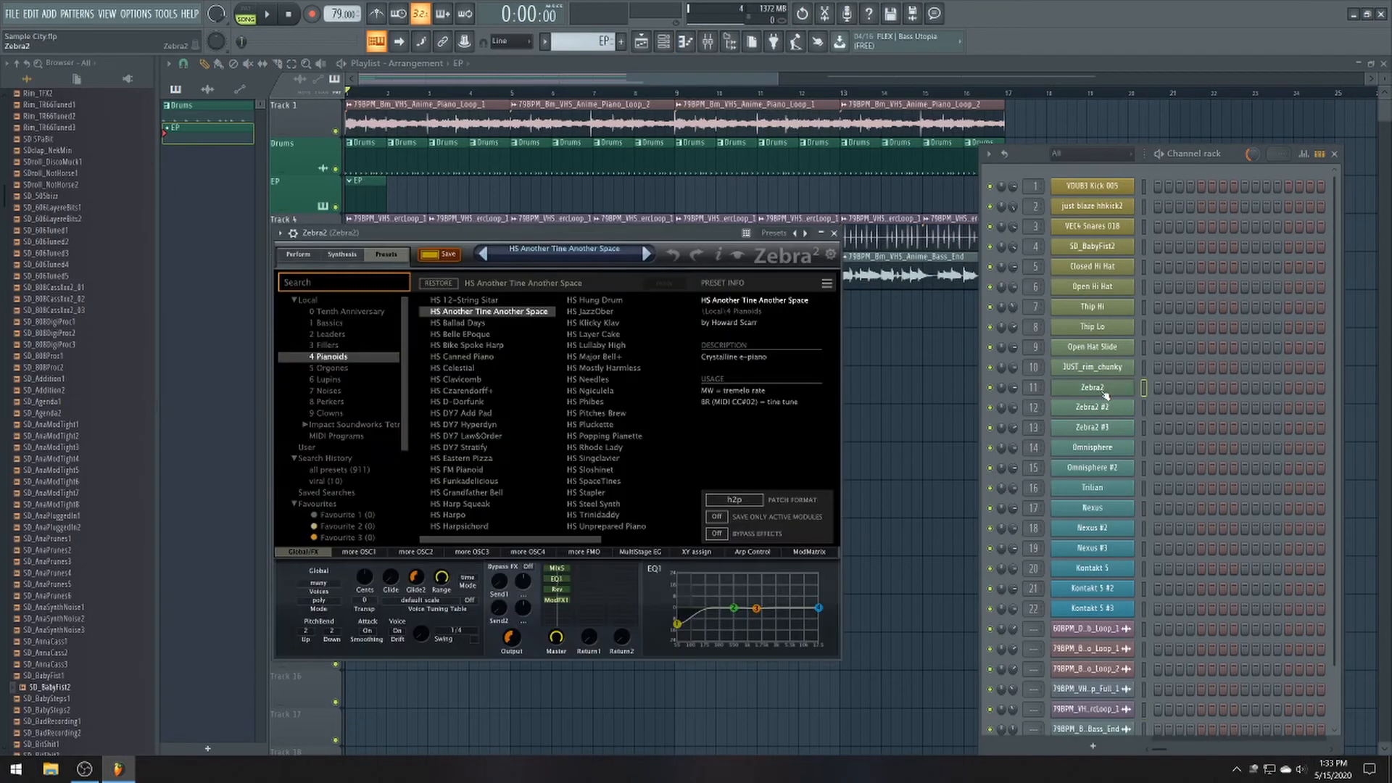
click(463, 324)
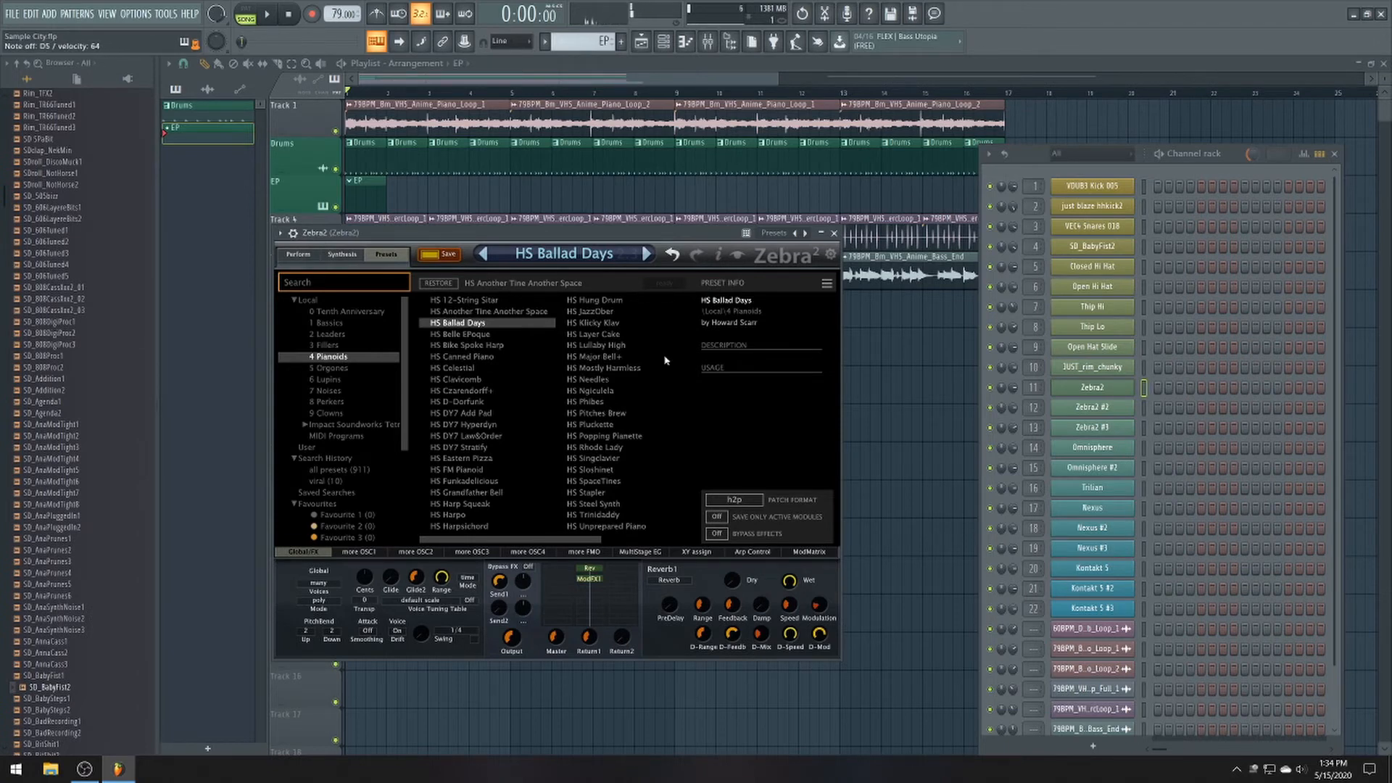
drag(1006, 391, 1006, 385)
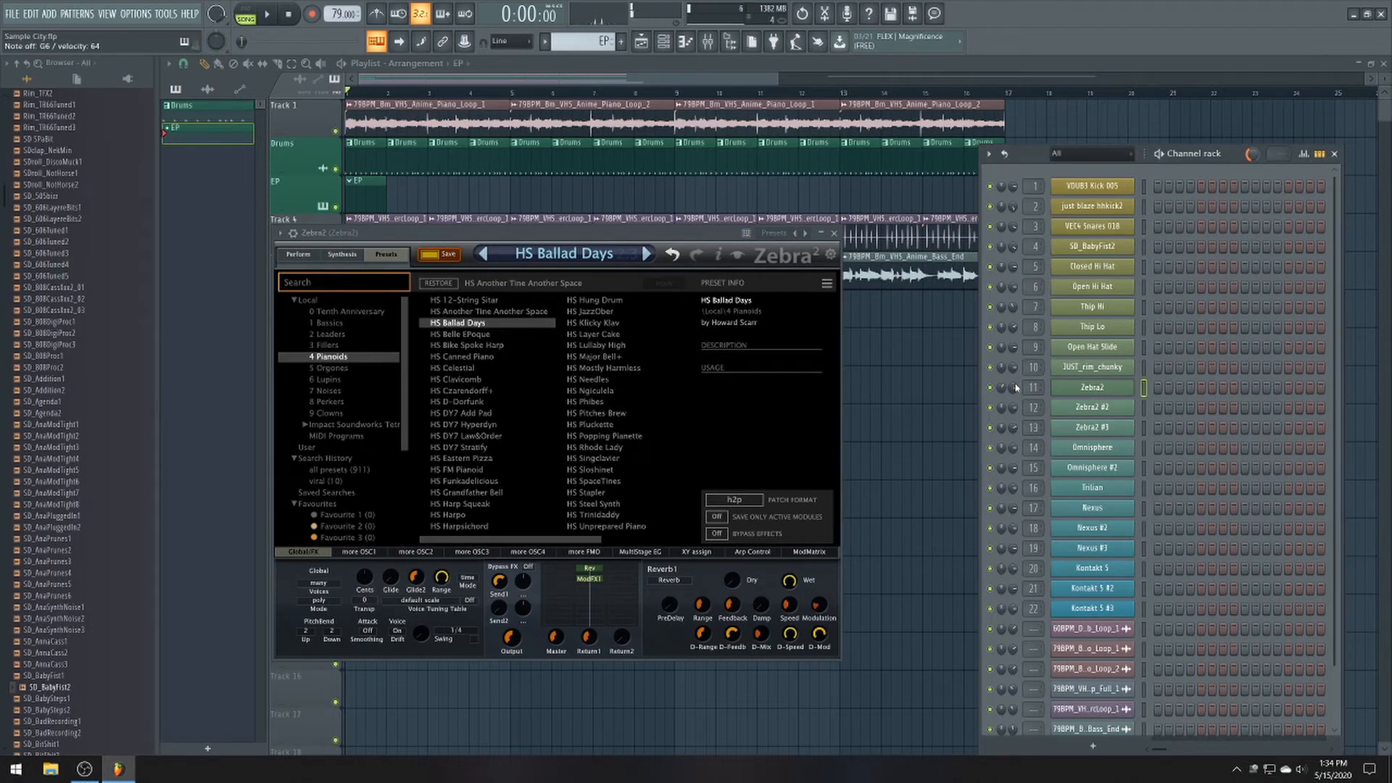
click(465, 335)
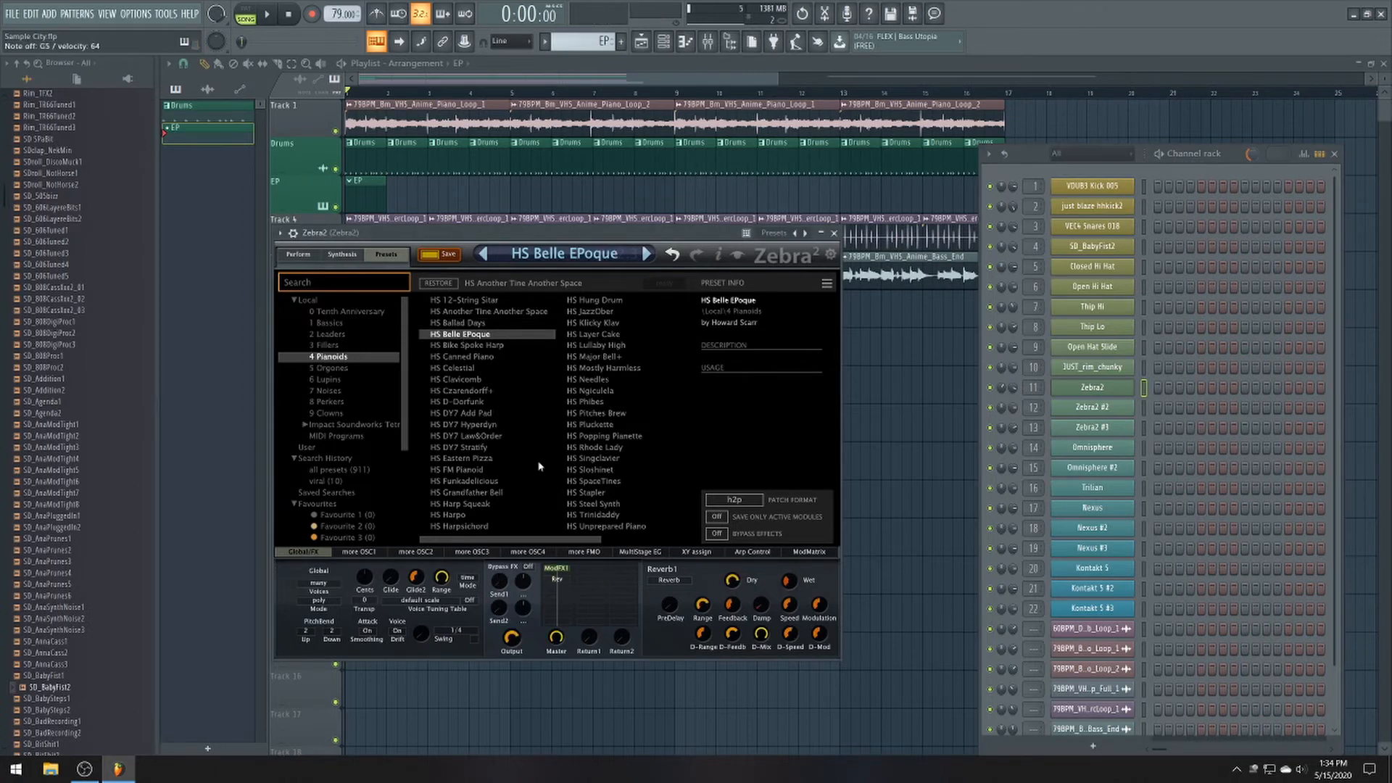
click(472, 406)
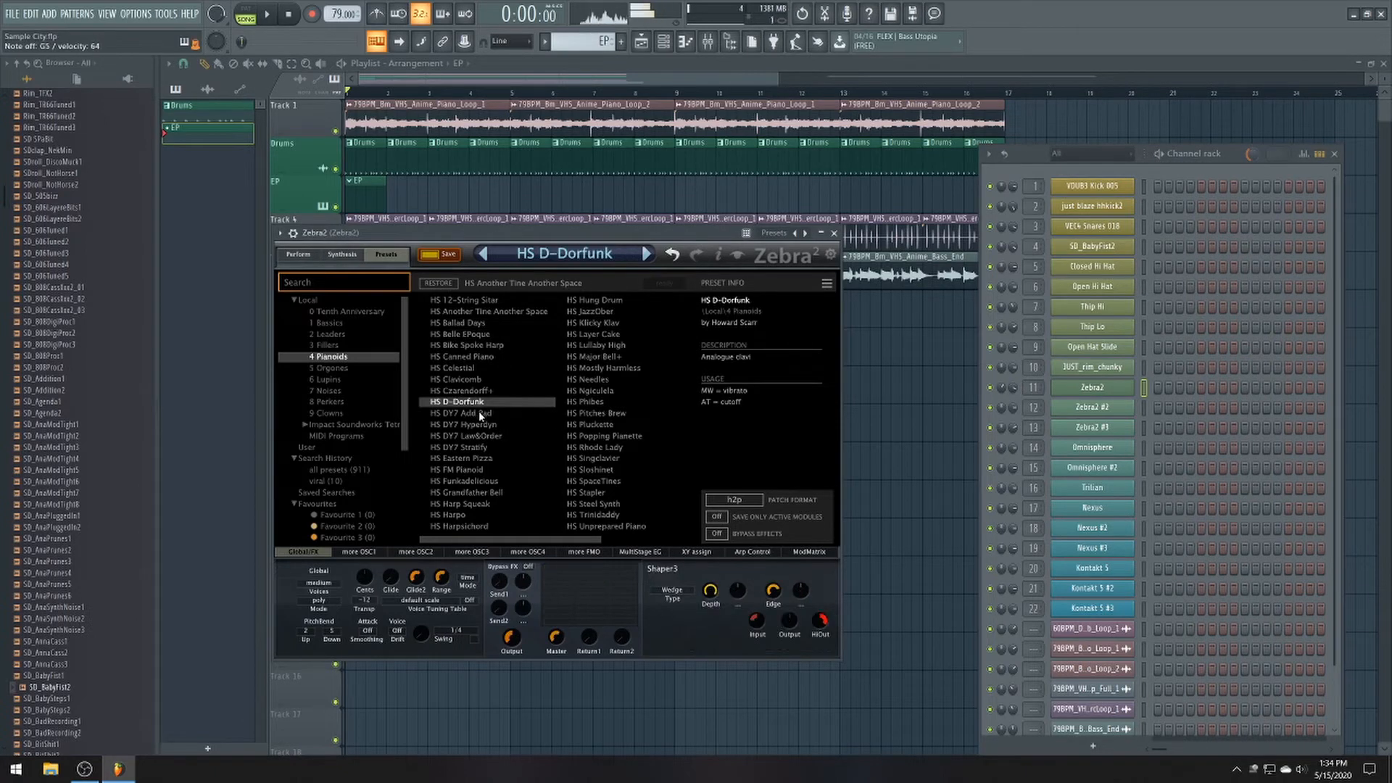
click(472, 425)
click(468, 414)
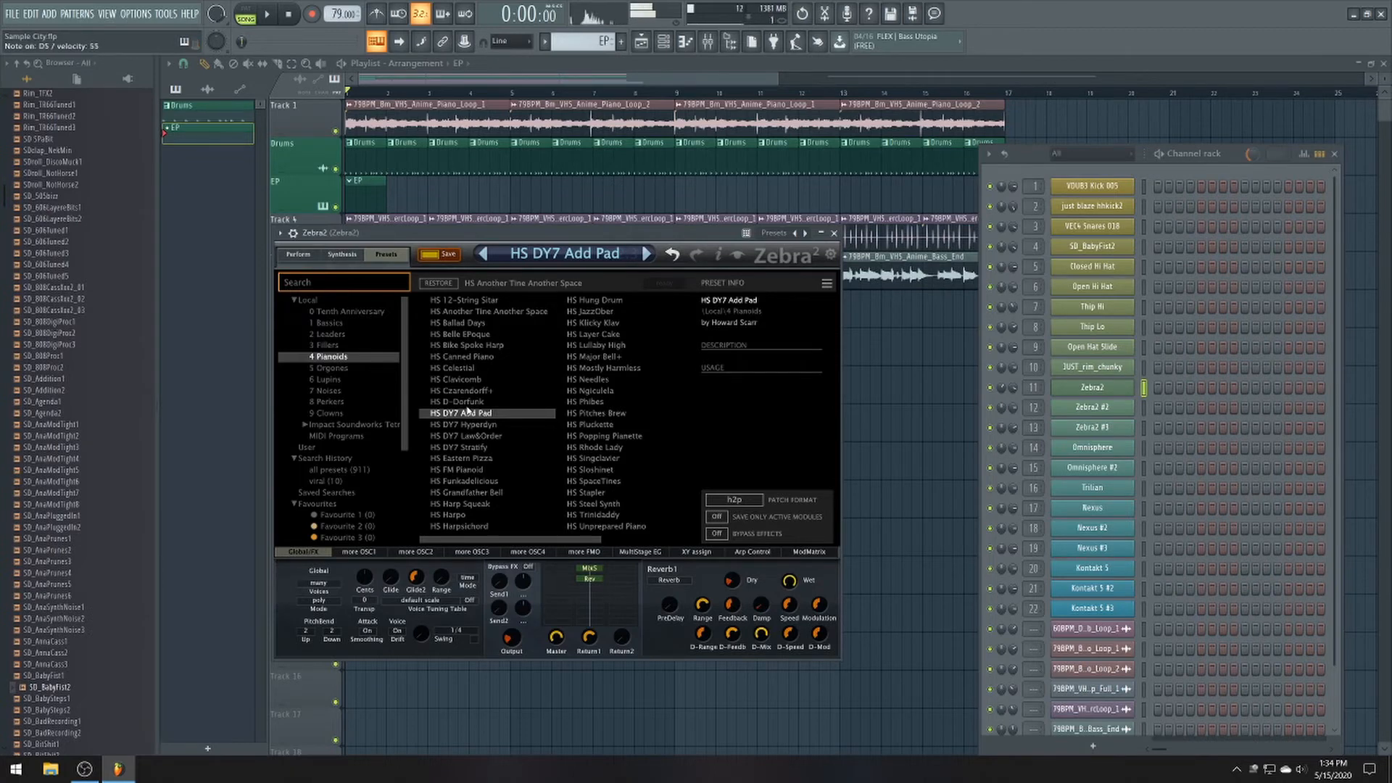
click(736, 66)
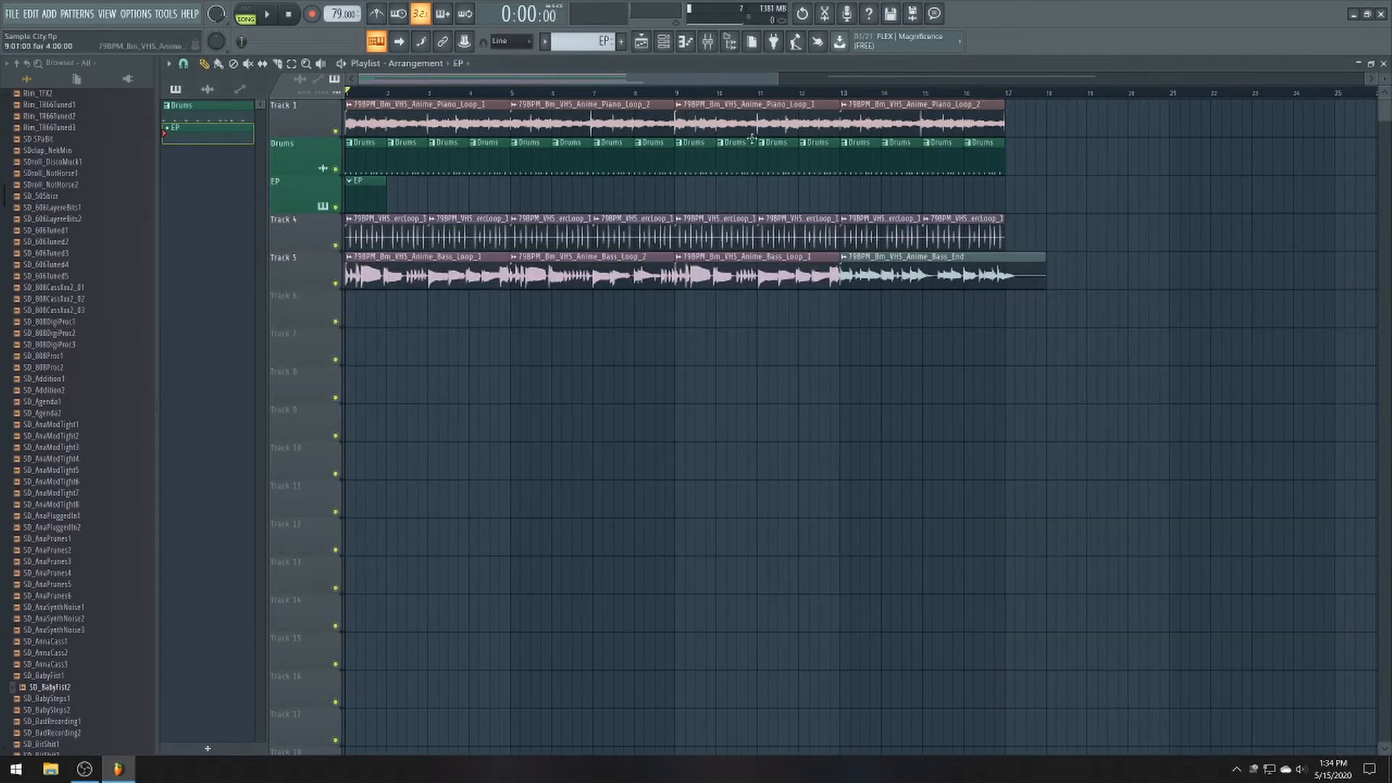
- Play the arrangement from the start through bar 16 while trying out notes on the Zebra2 sound
drag(778, 79, 730, 79)
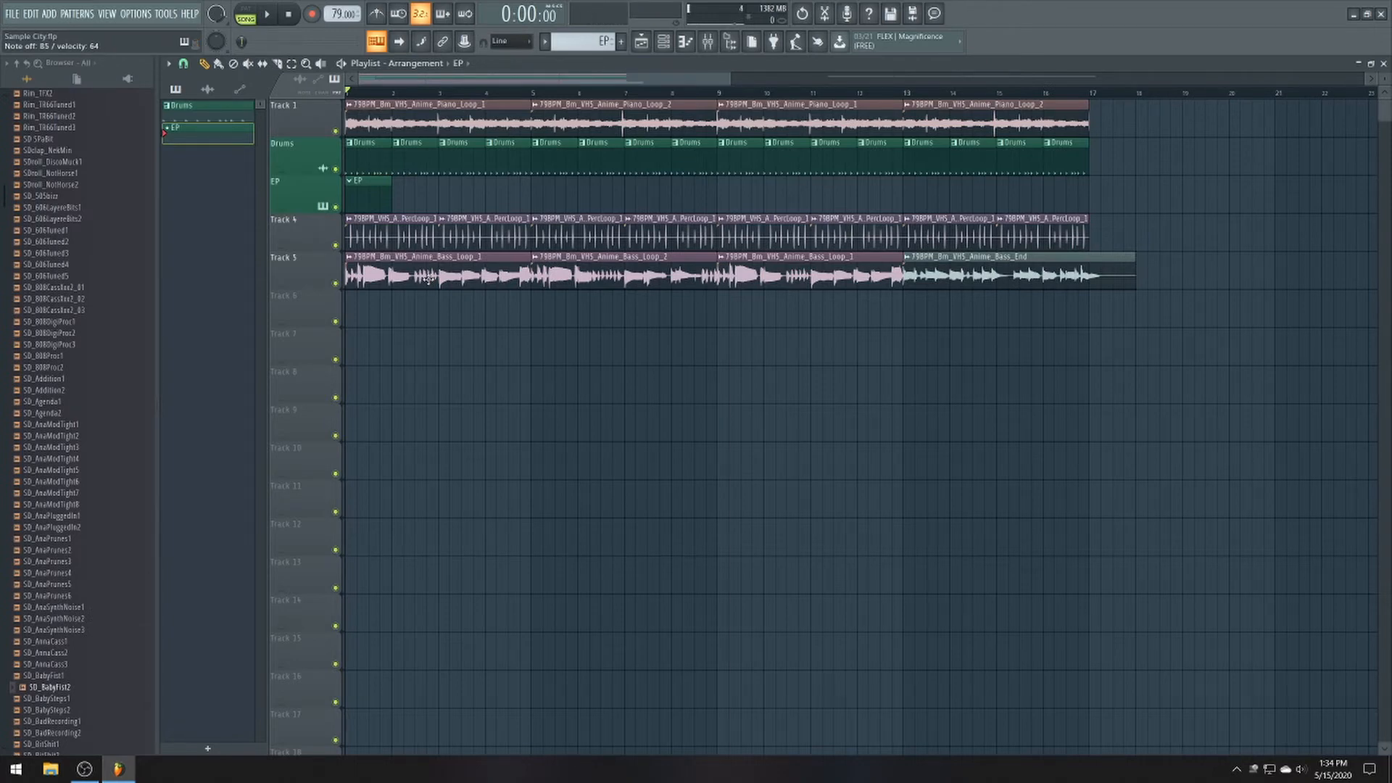
key(space)
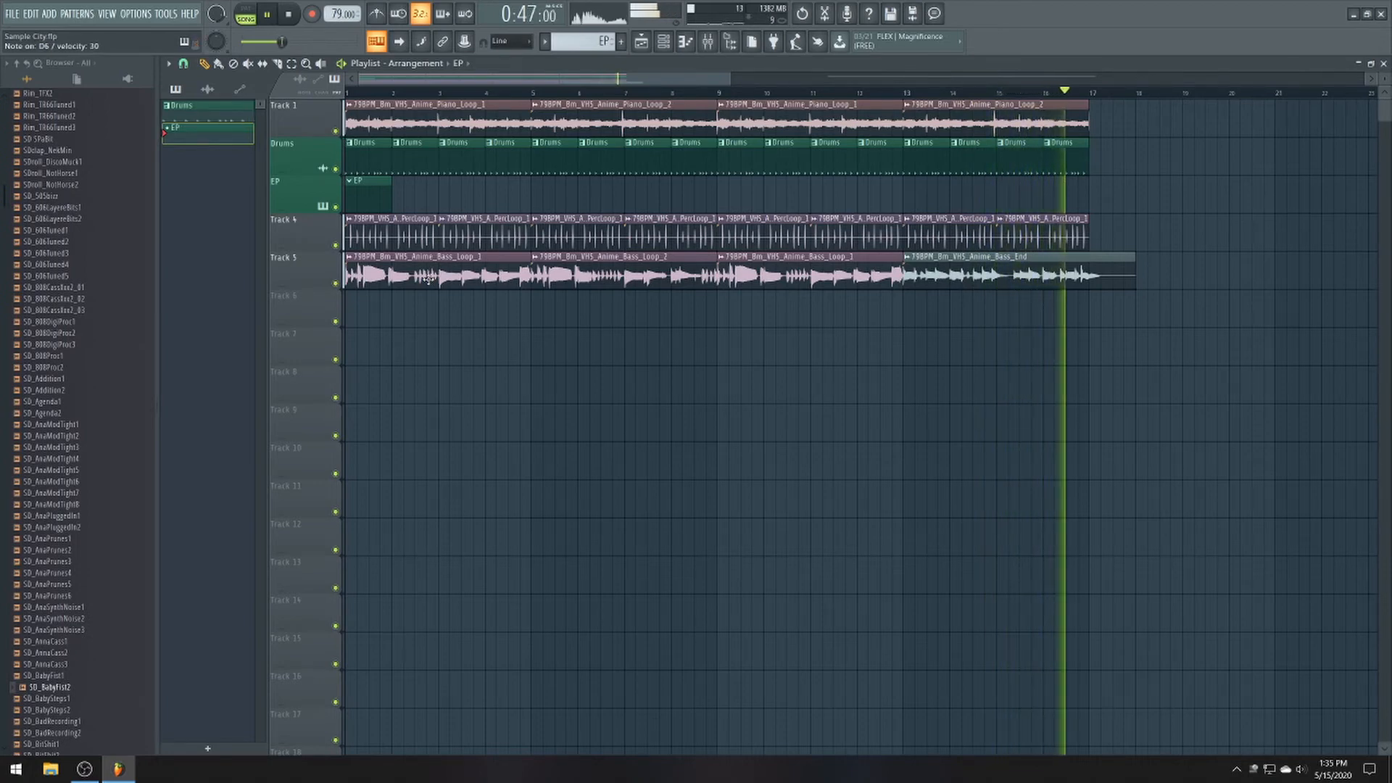
key(space)
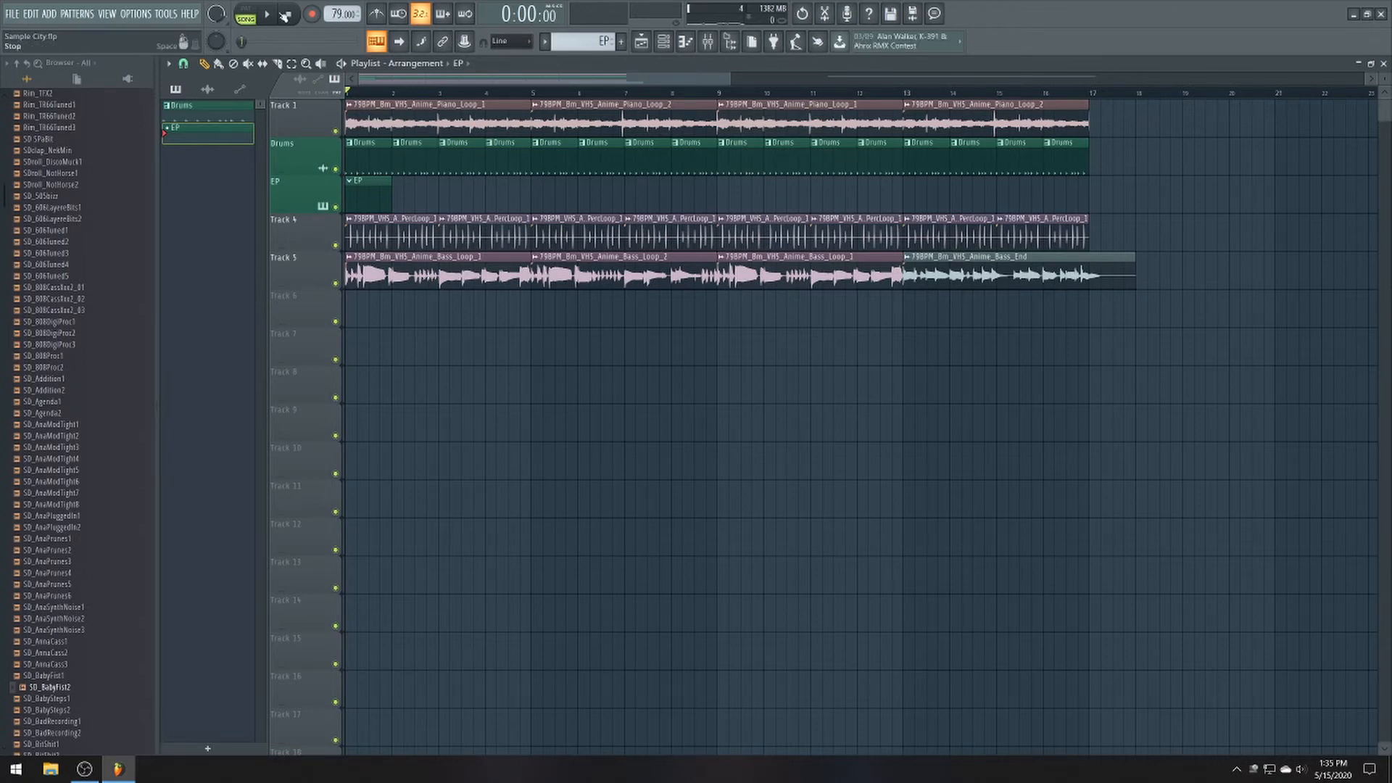
- Arm recording with the EP pattern selected and dismiss the recording options
click(311, 17)
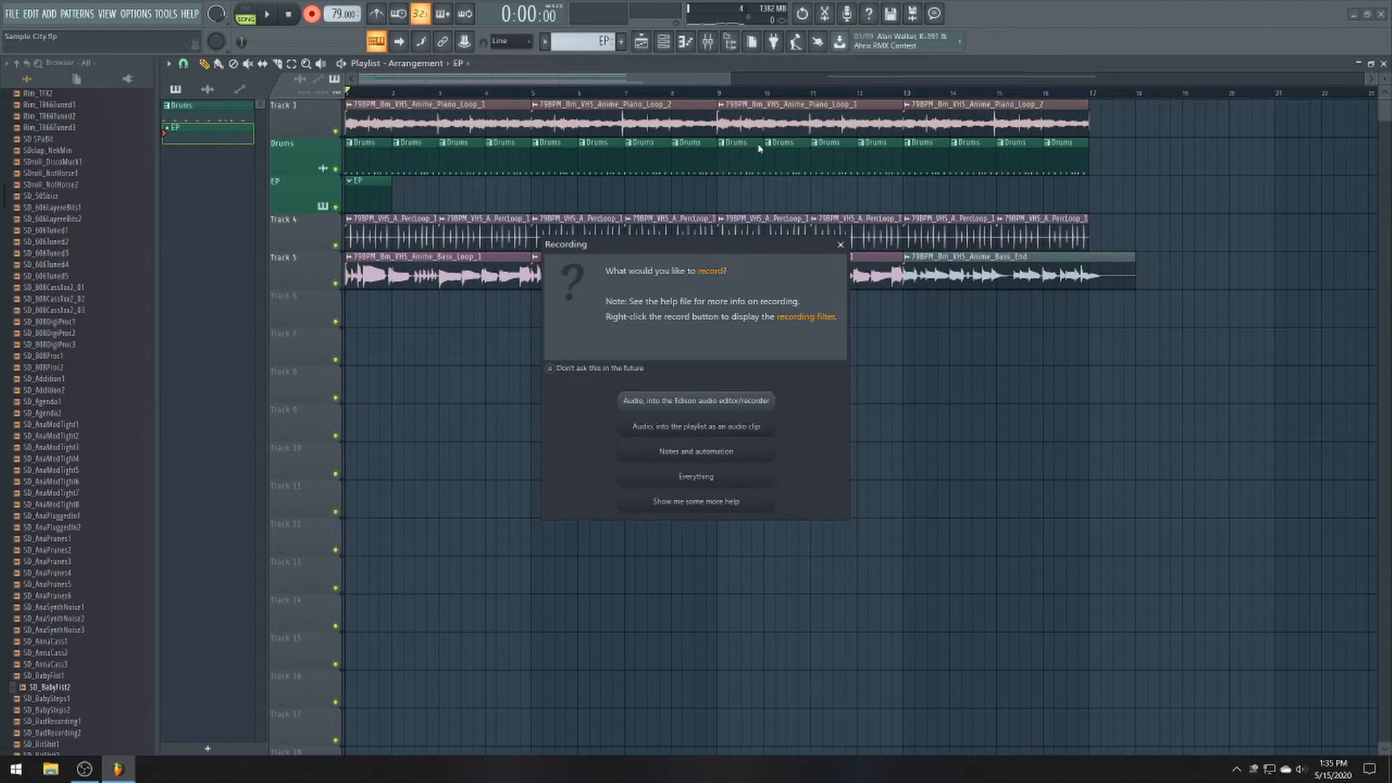
click(839, 245)
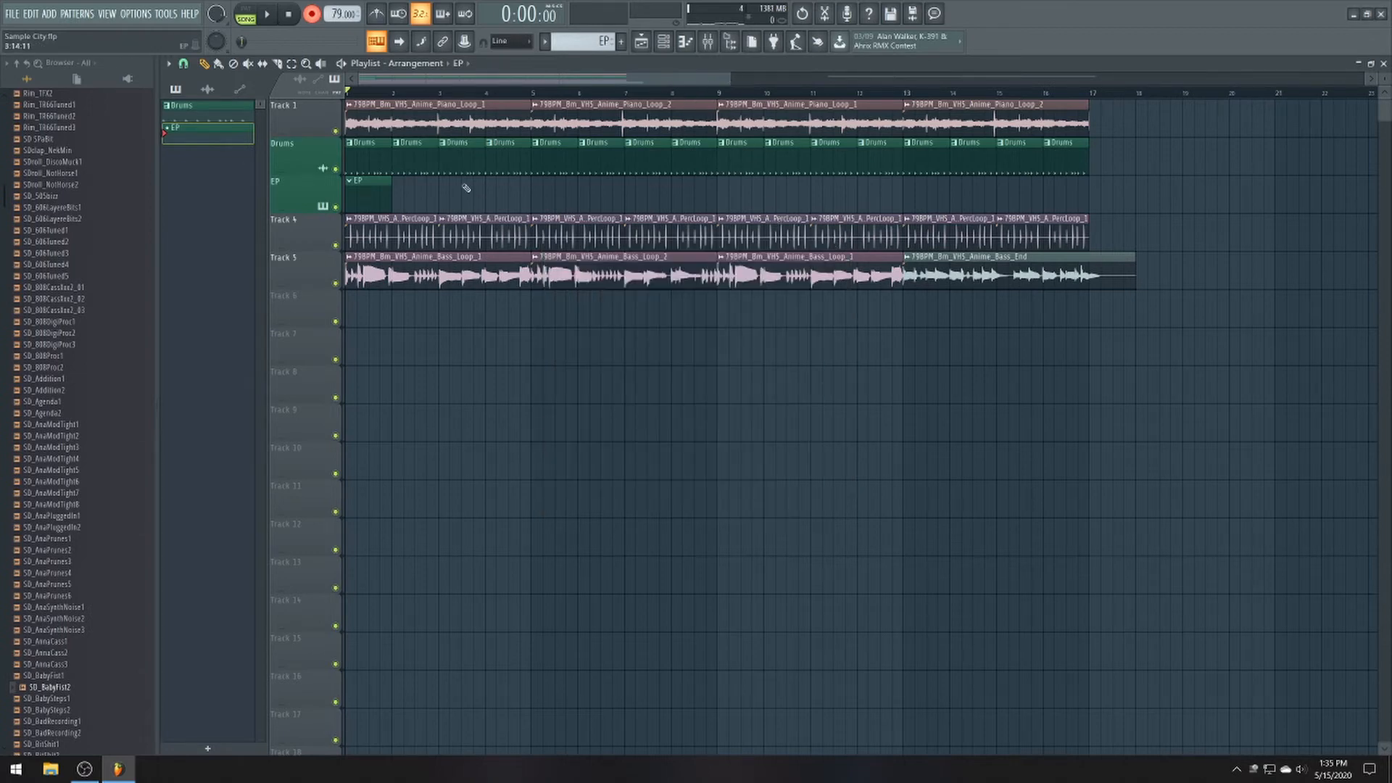
- Extend the EP clip through bar 16, record the Zebra2 chord part over the whole arrangement, and disarm recording
drag(392, 185, 1098, 186)
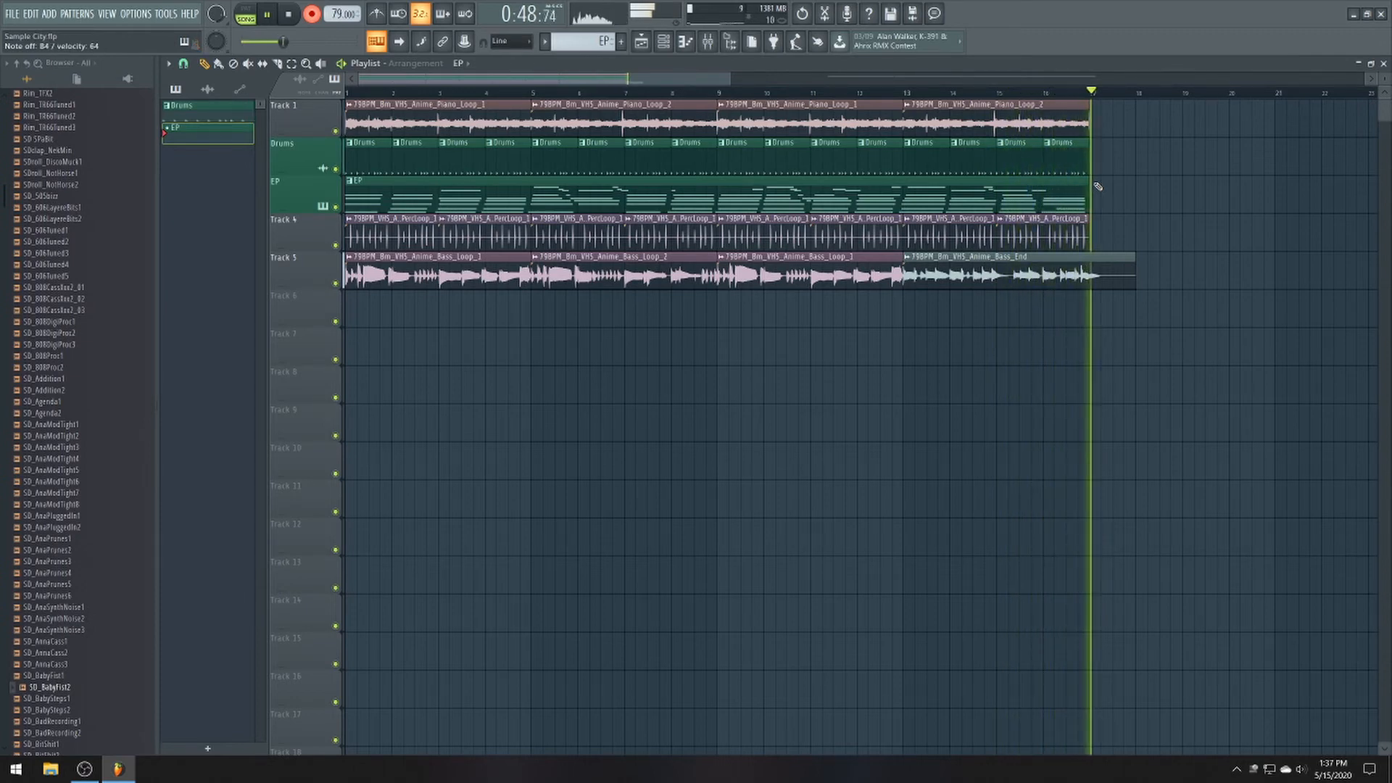
click(301, 16)
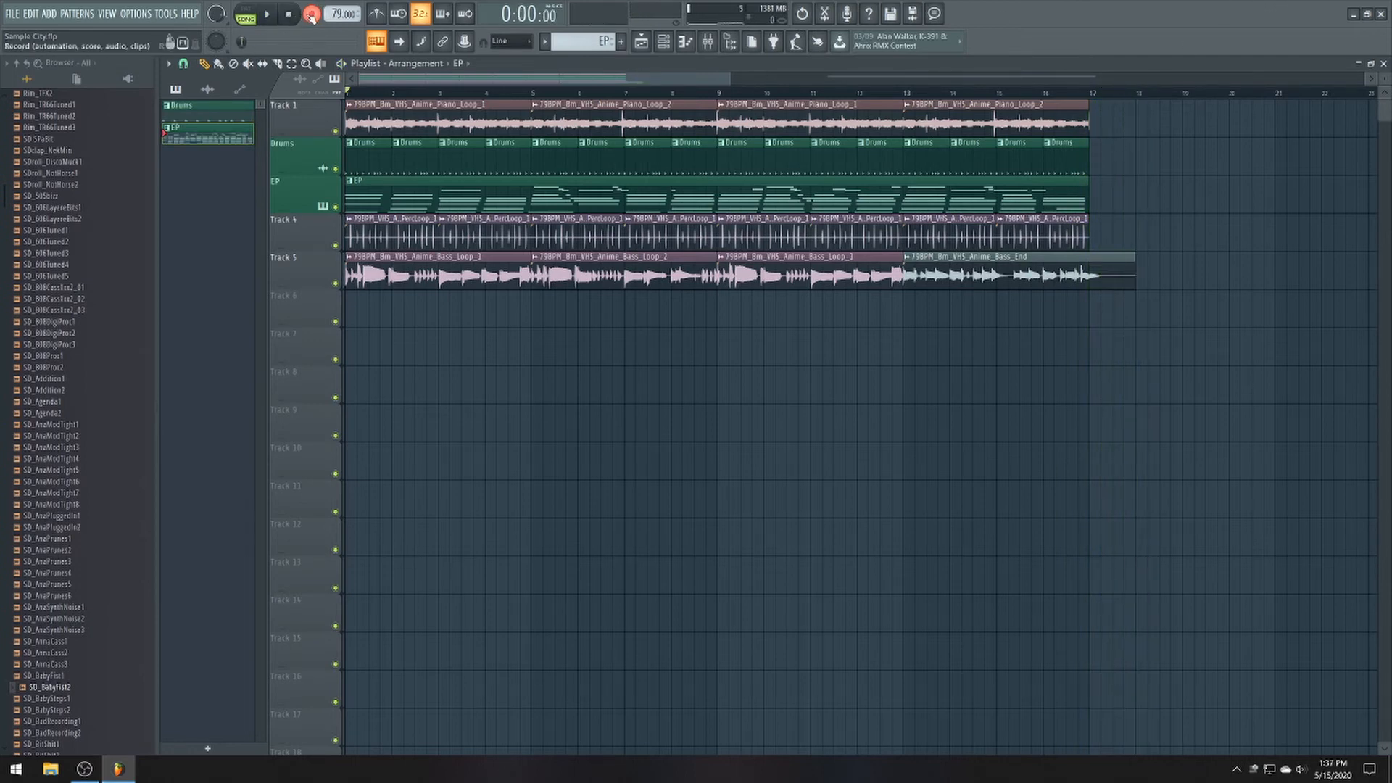
- Open the recorded EP part in the piano roll, examine its notes and velocities across the pattern, and return to the playlist
double_click(991, 196)
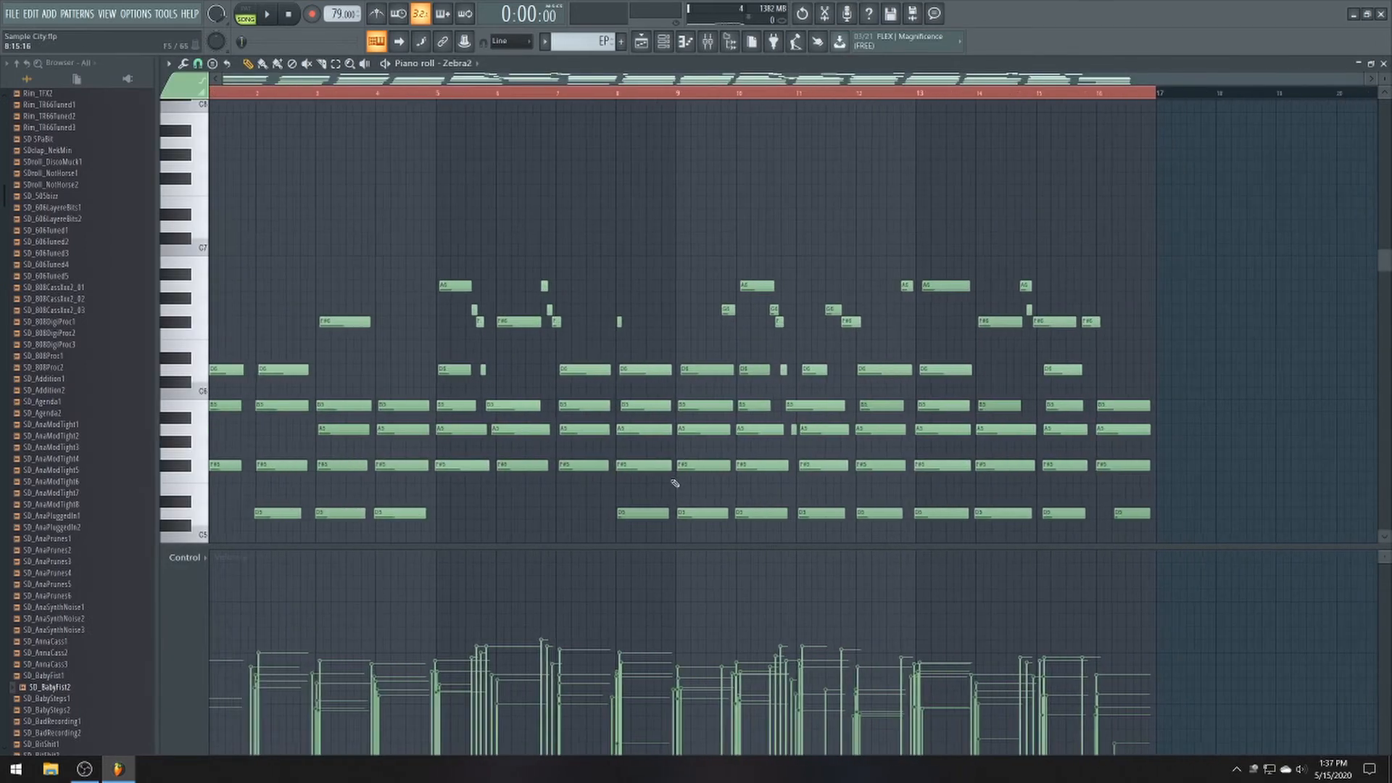
scroll(676, 483, up, 1)
scroll(815, 354, up, 1)
scroll(725, 508, down, 7)
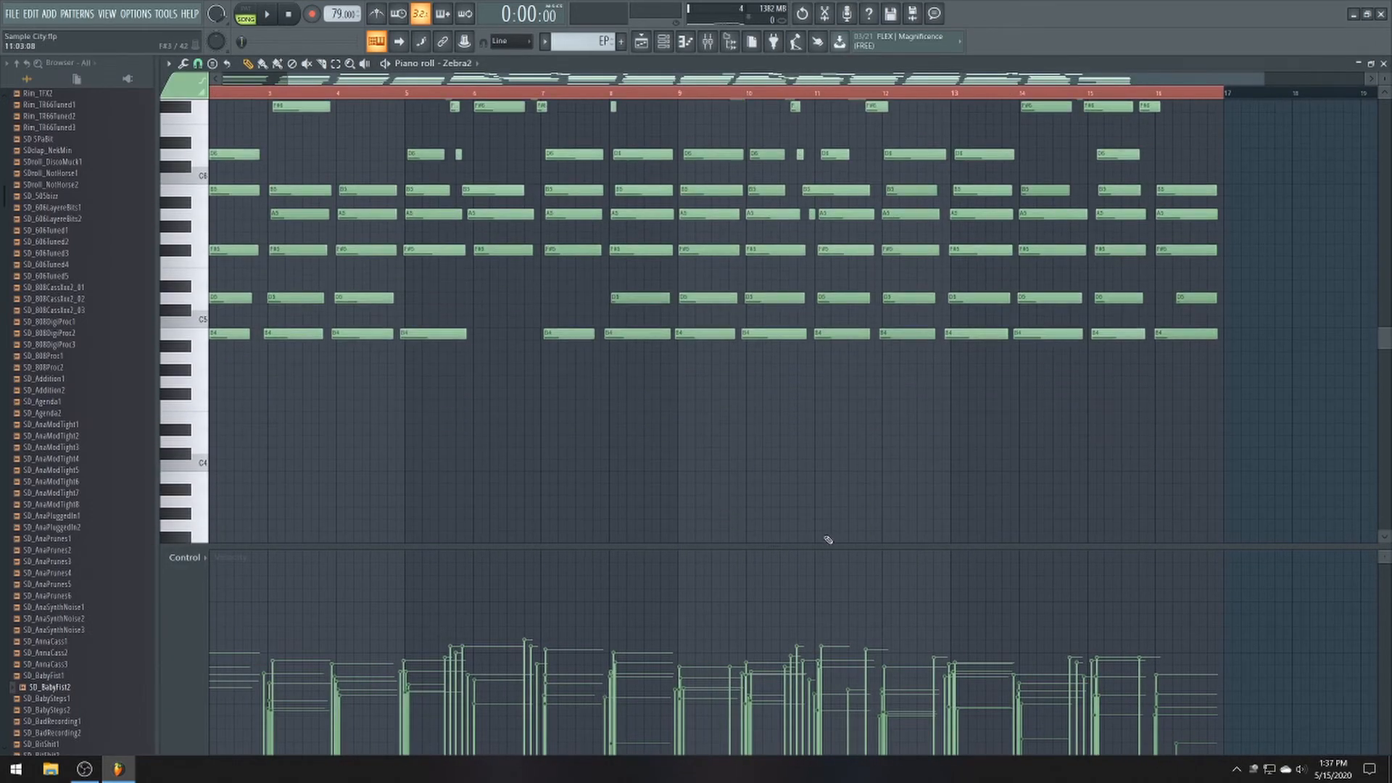
scroll(880, 319, up, 2)
drag(812, 81, 413, 103)
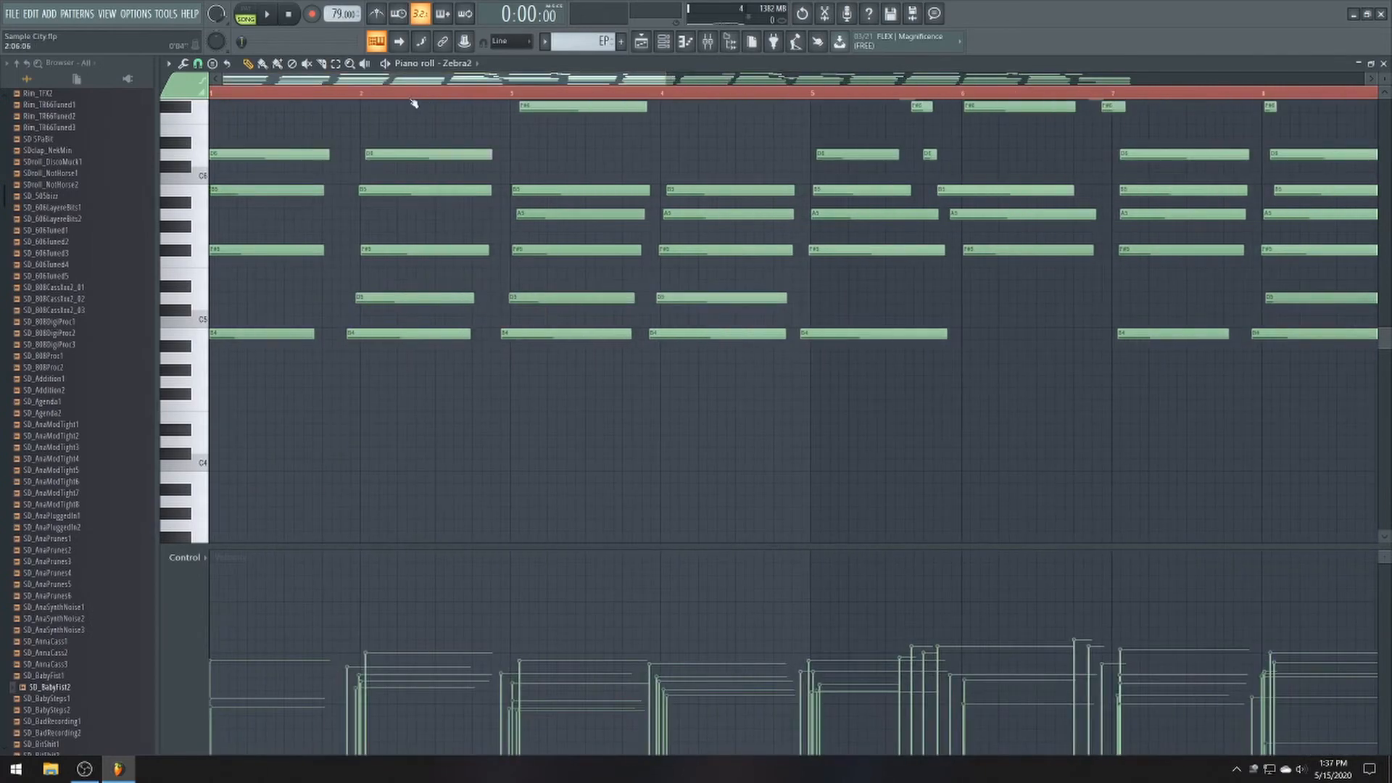
scroll(891, 544, up, 2)
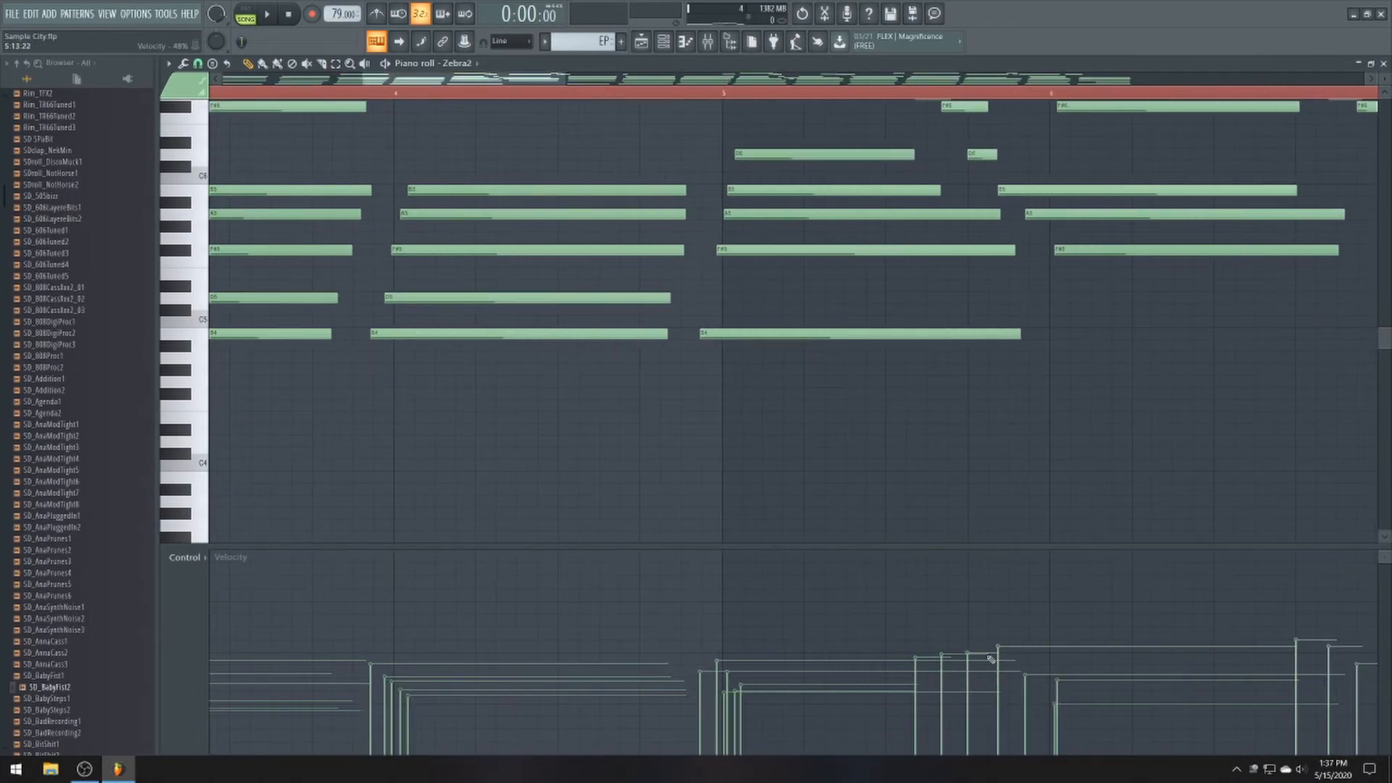
scroll(643, 488, down, 3)
scroll(286, 652, up, 3)
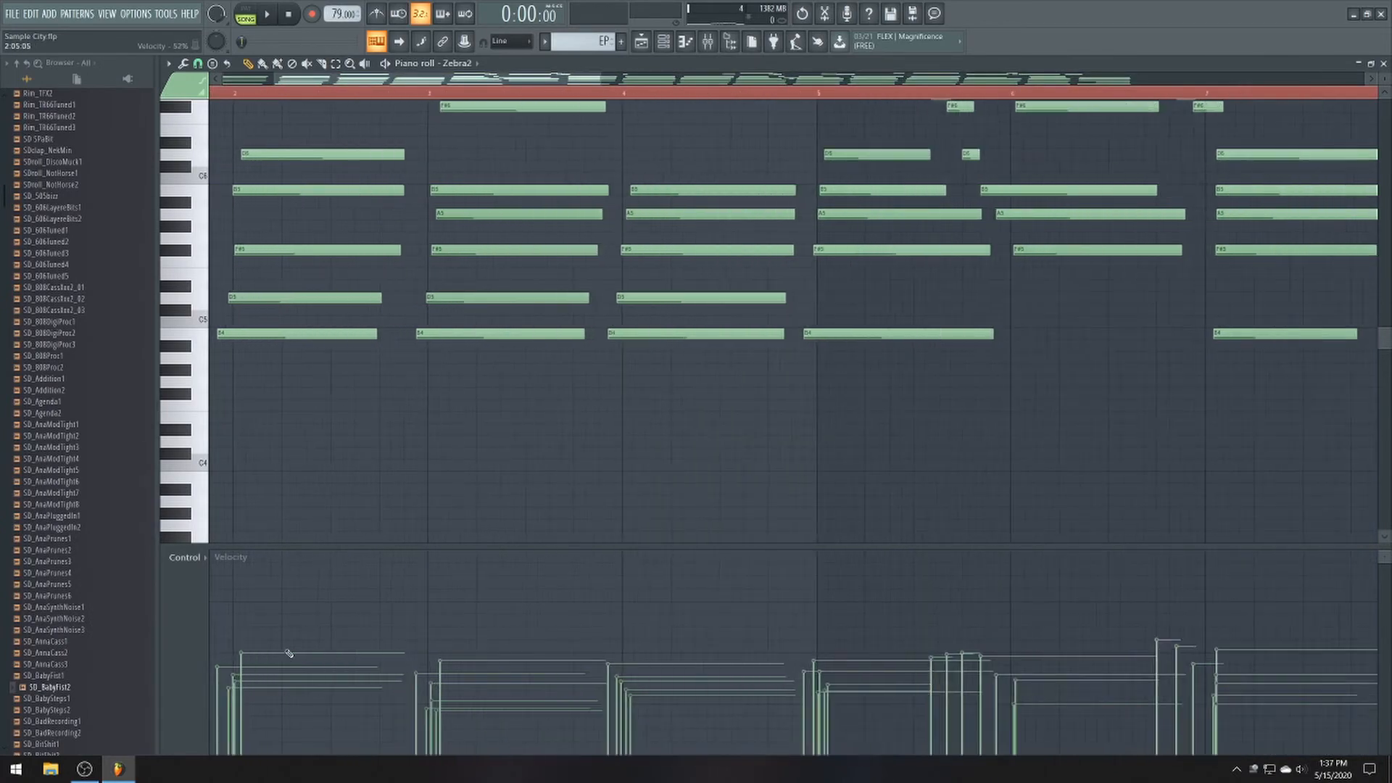
scroll(324, 562, down, 4)
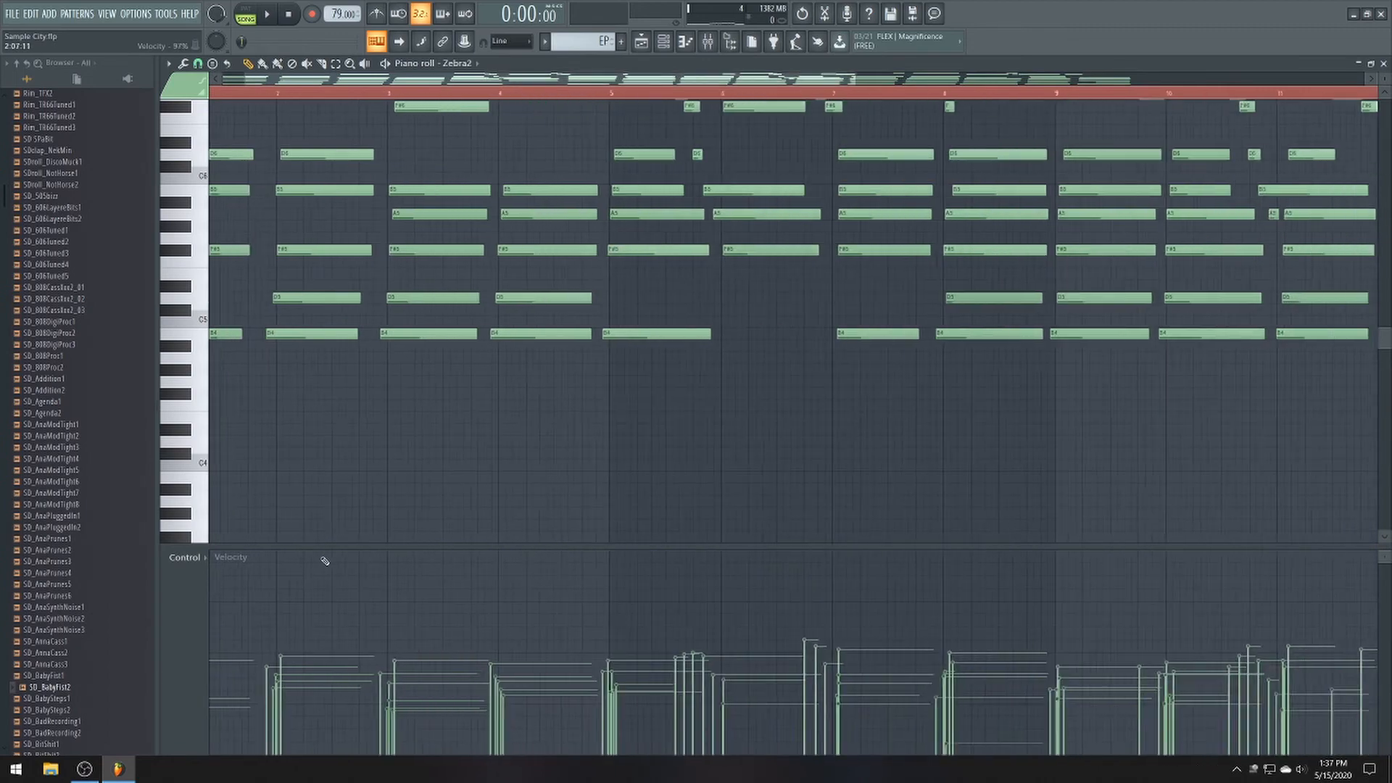
scroll(549, 647, up, 3)
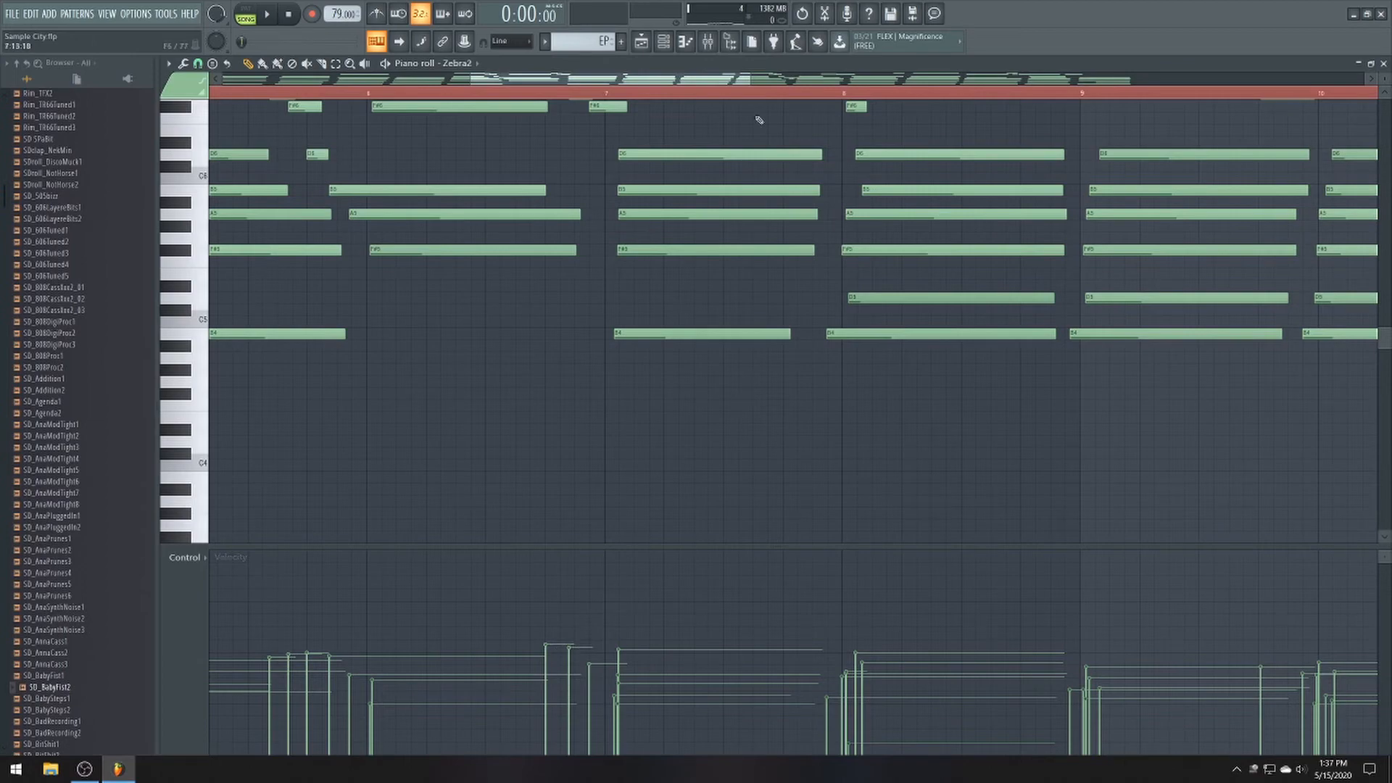
drag(633, 82, 131, 128)
scroll(318, 480, up, 7)
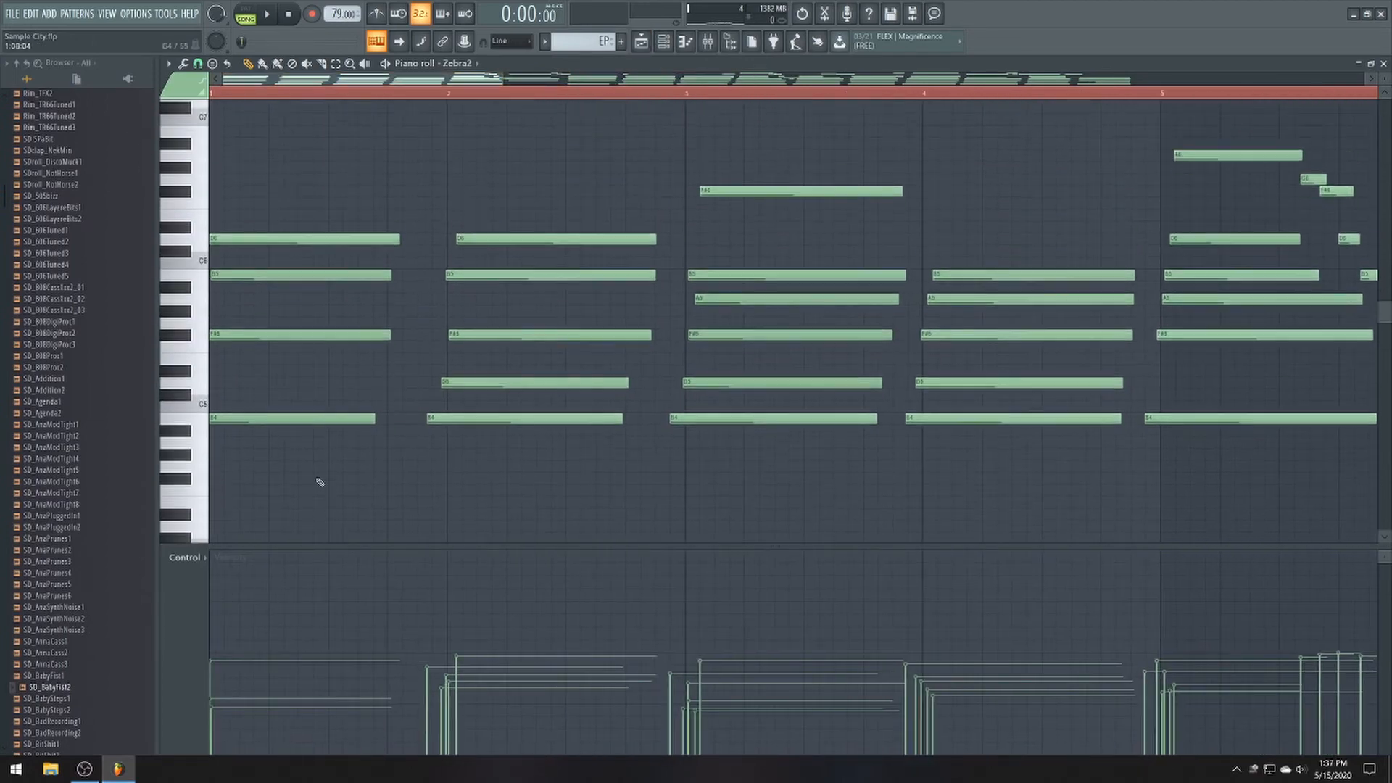
scroll(319, 480, down, 1)
scroll(501, 401, down, 2)
scroll(502, 403, up, 2)
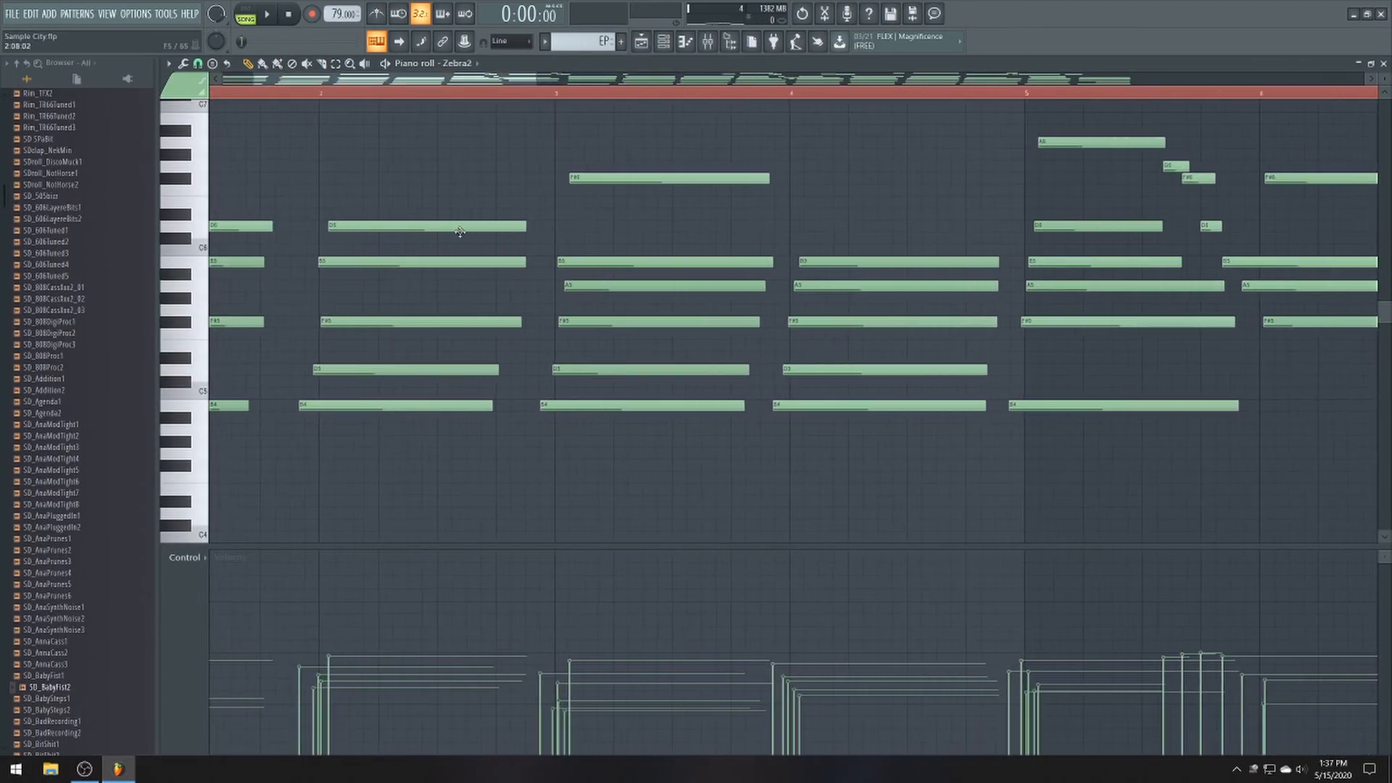
drag(508, 82, 340, 88)
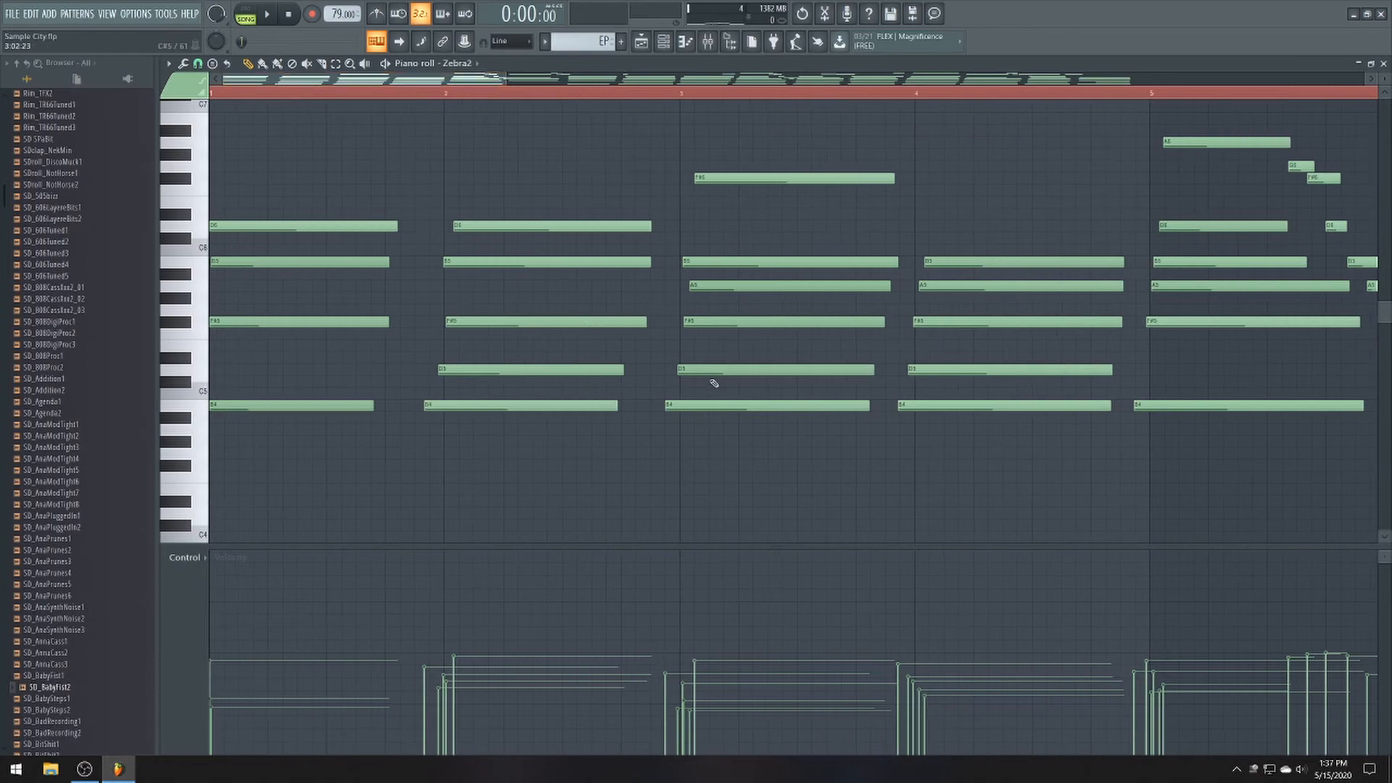
scroll(714, 383, down, 4)
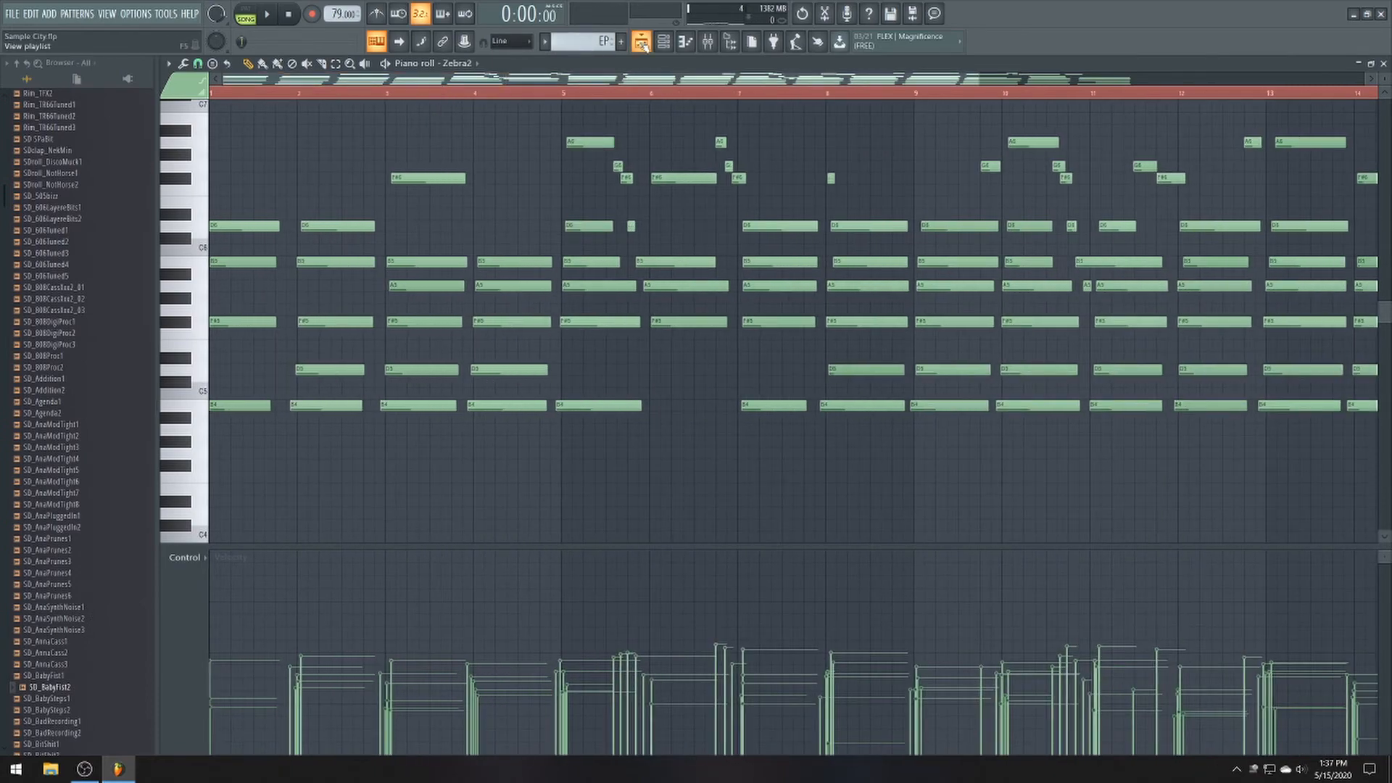
click(642, 42)
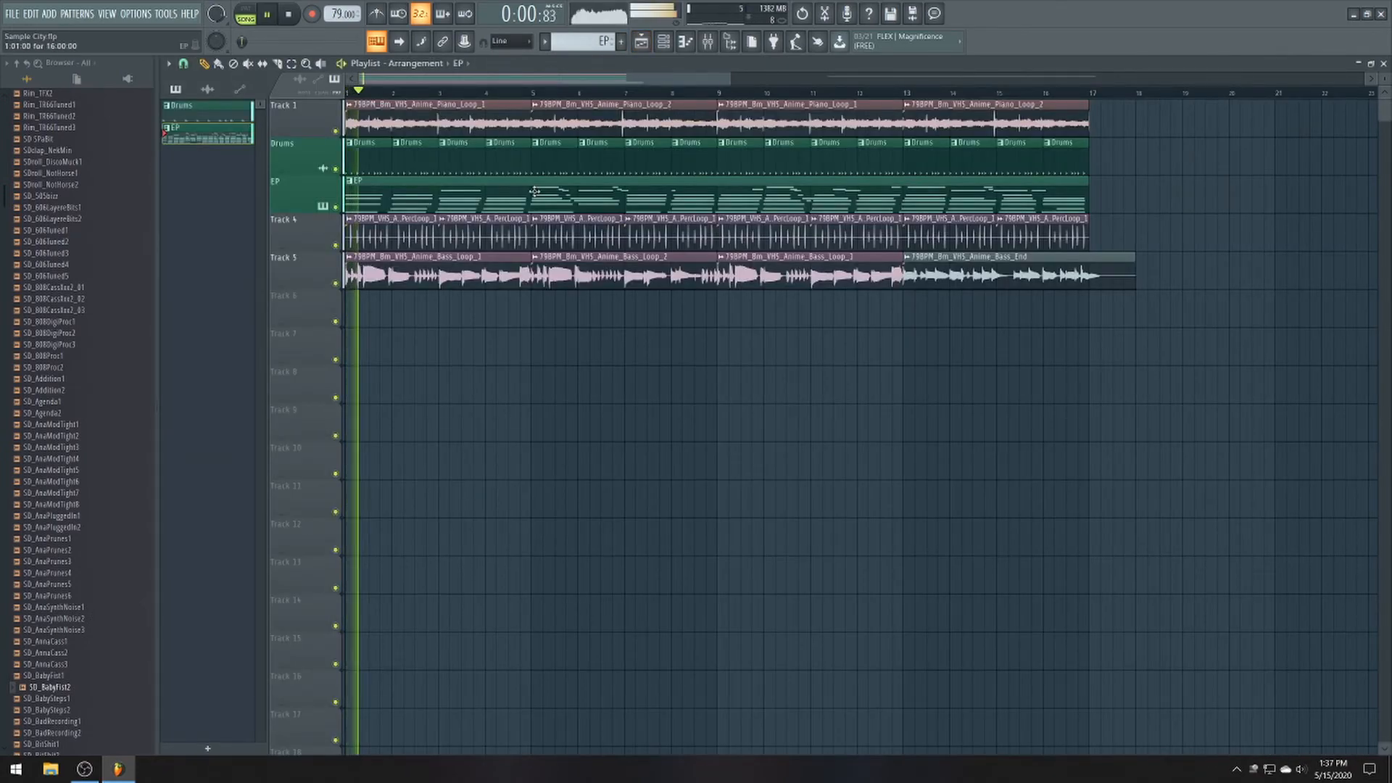
- Play the song from the start and check the EP notes and velocities in the piano roll through bar 9
double_click(580, 194)
scroll(238, 644, up, 5)
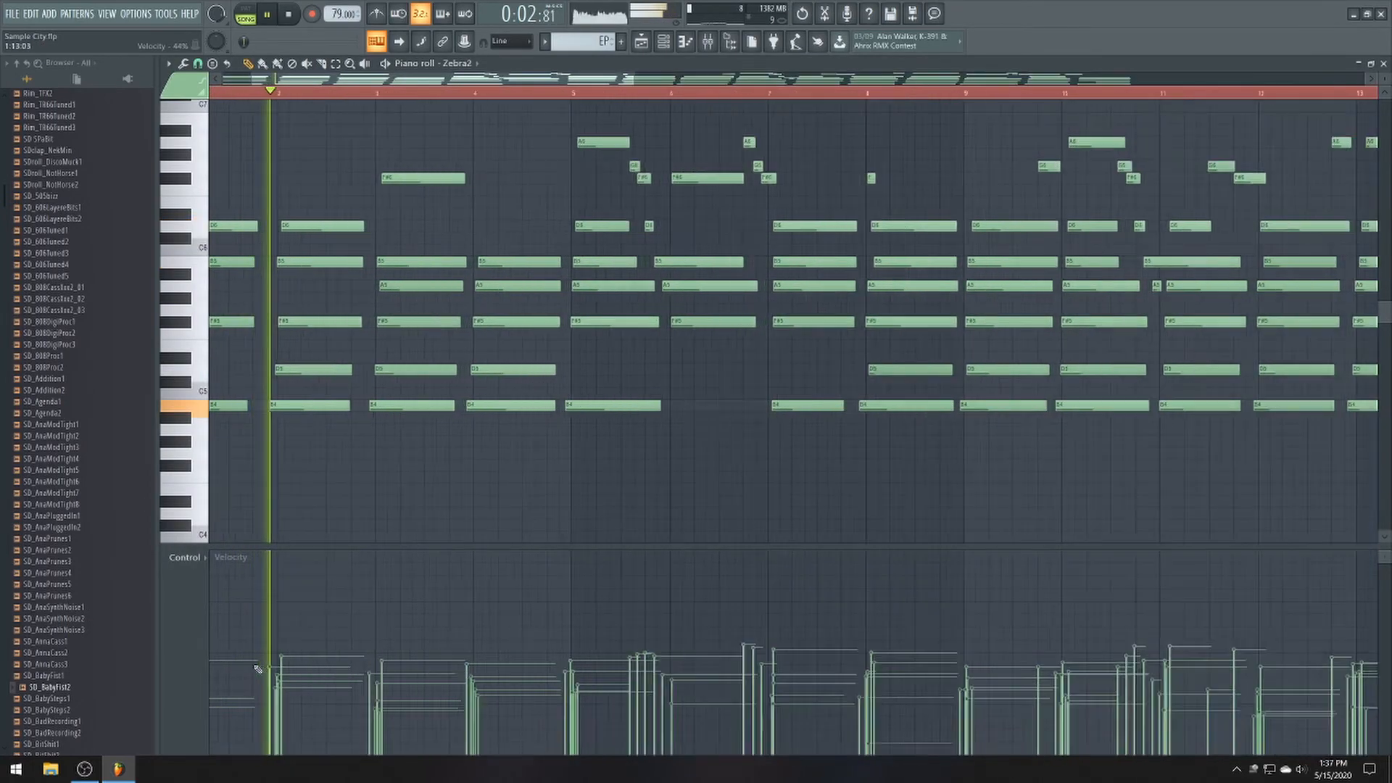
scroll(392, 659, down, 2)
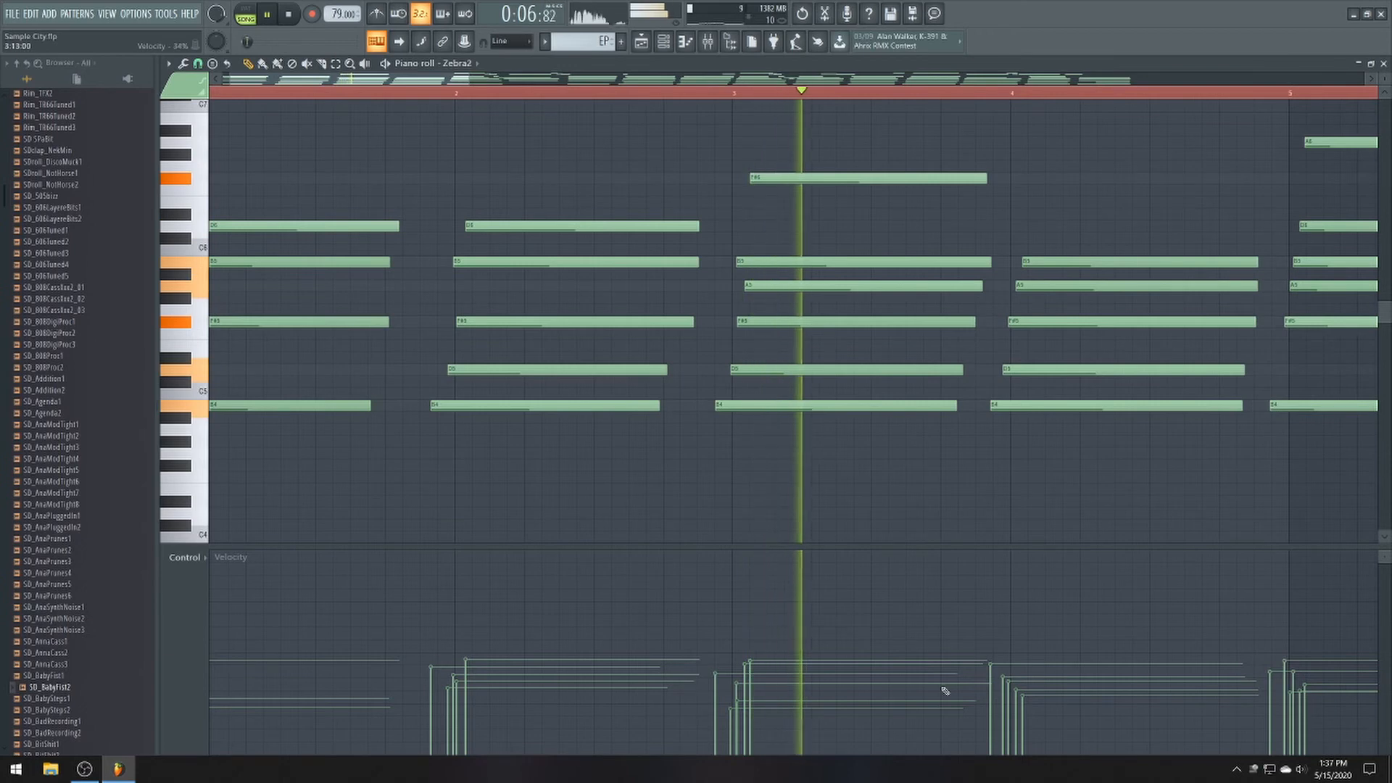
scroll(991, 319, down, 3)
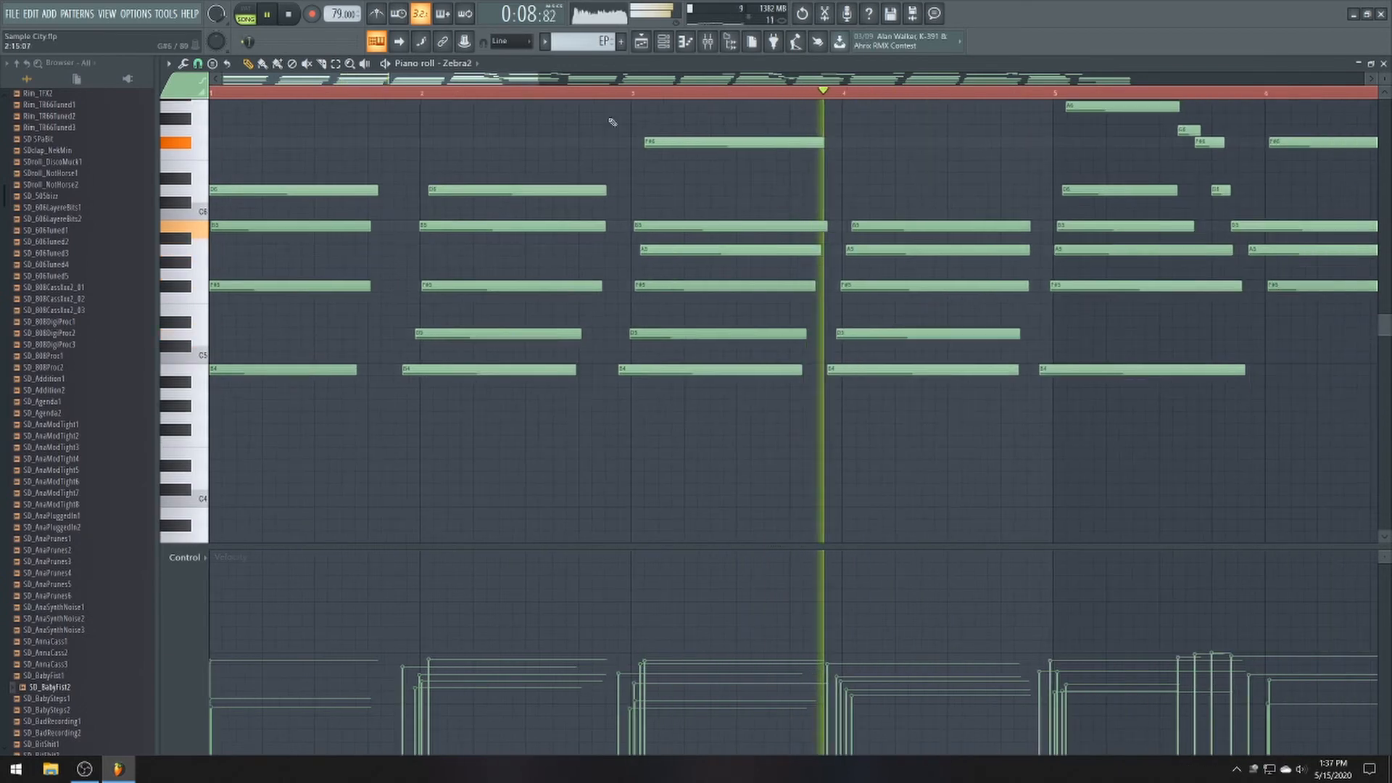
drag(531, 79, 621, 80)
scroll(758, 498, up, 2)
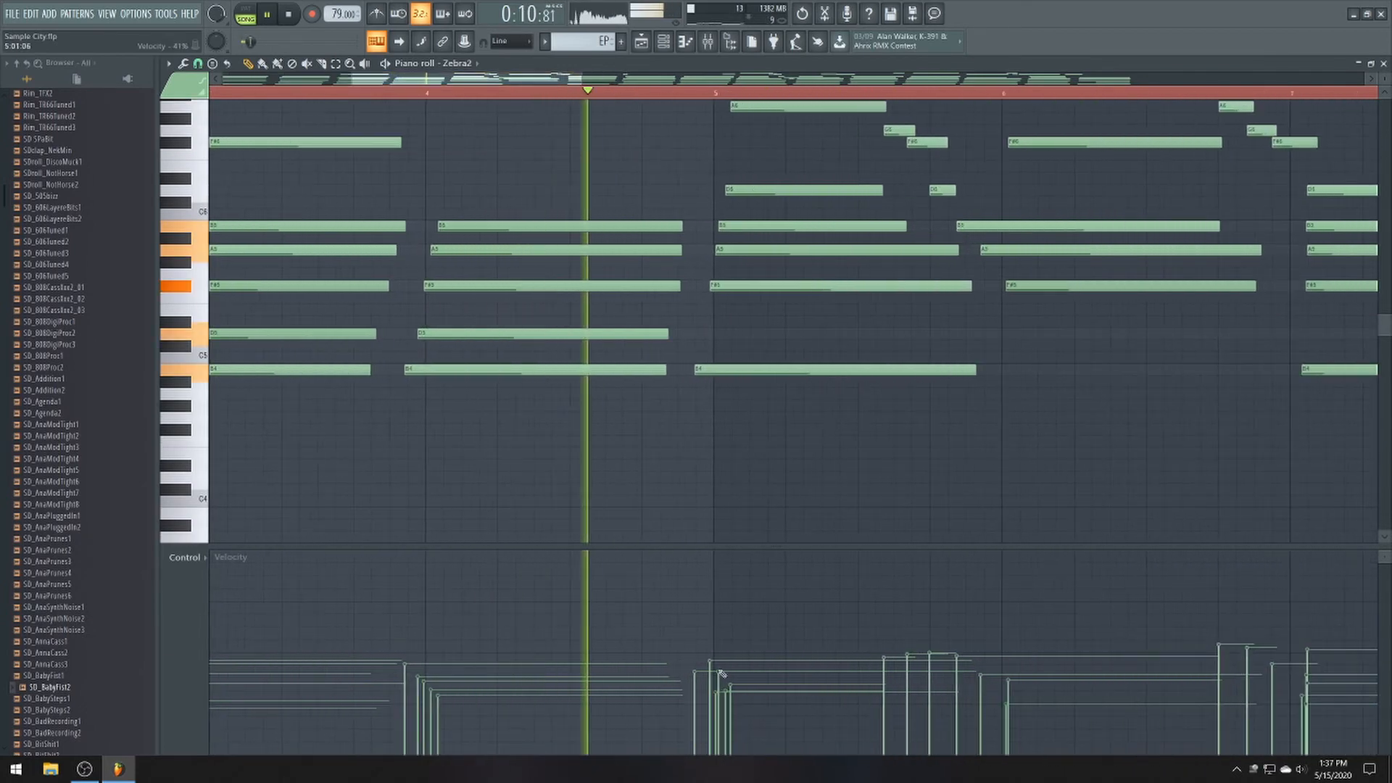
scroll(708, 667, up, 1)
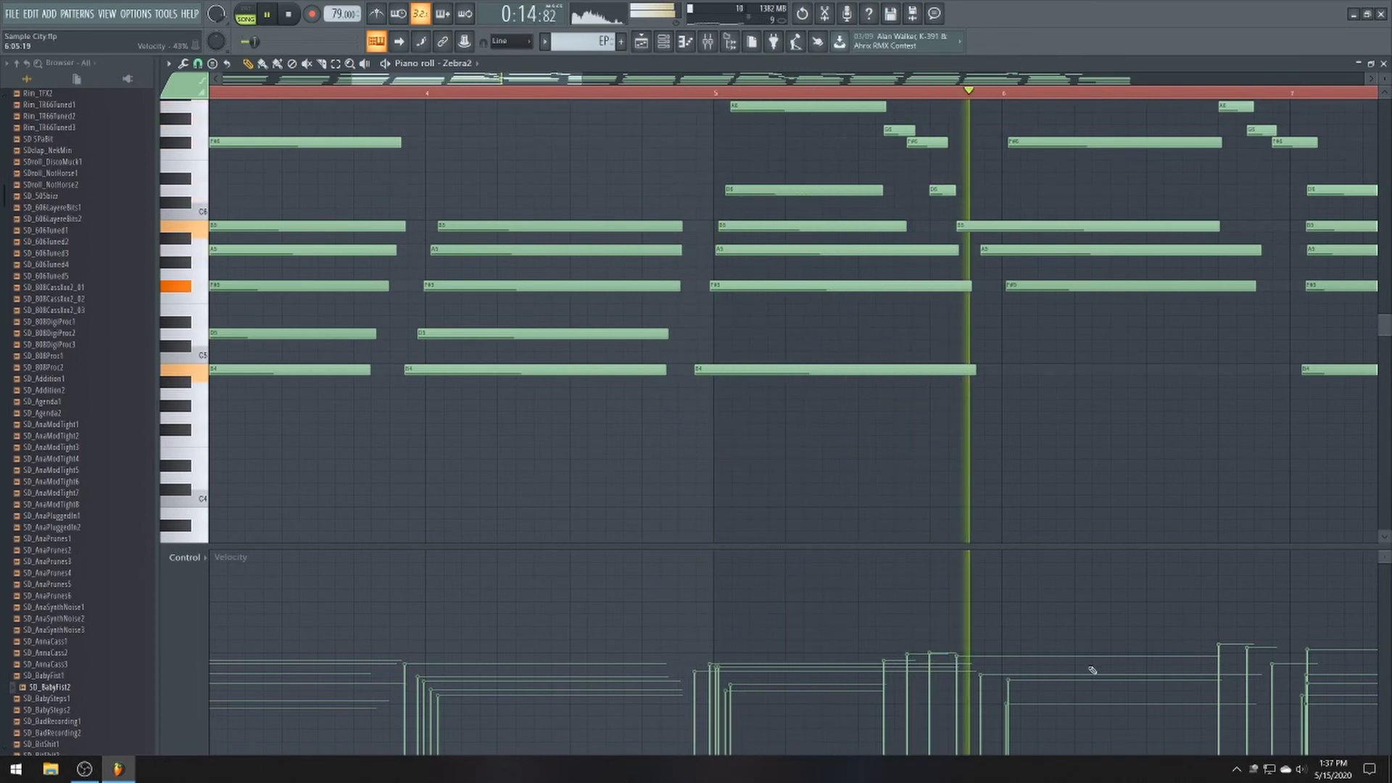
scroll(1088, 673, down, 3)
scroll(1102, 673, up, 2)
scroll(1106, 673, up, 1)
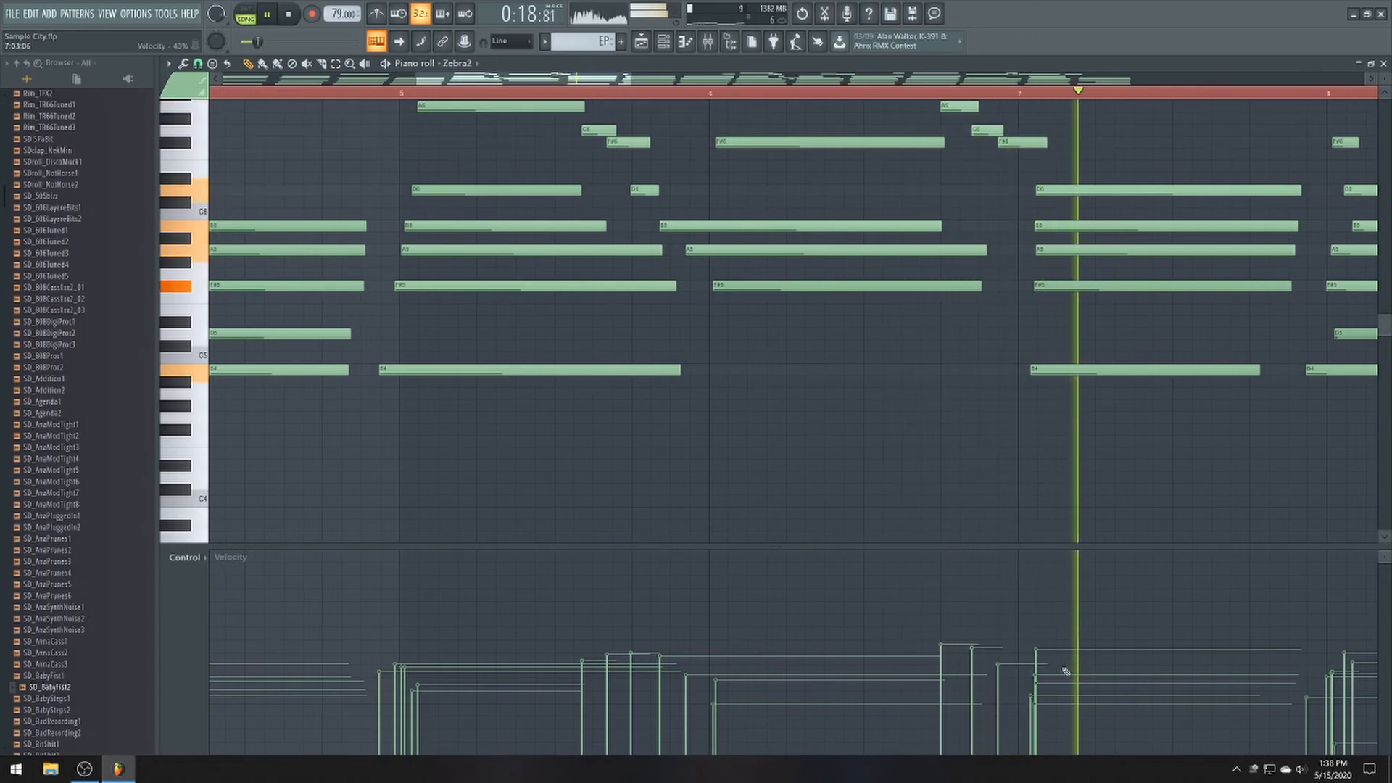
scroll(1074, 673, up, 3)
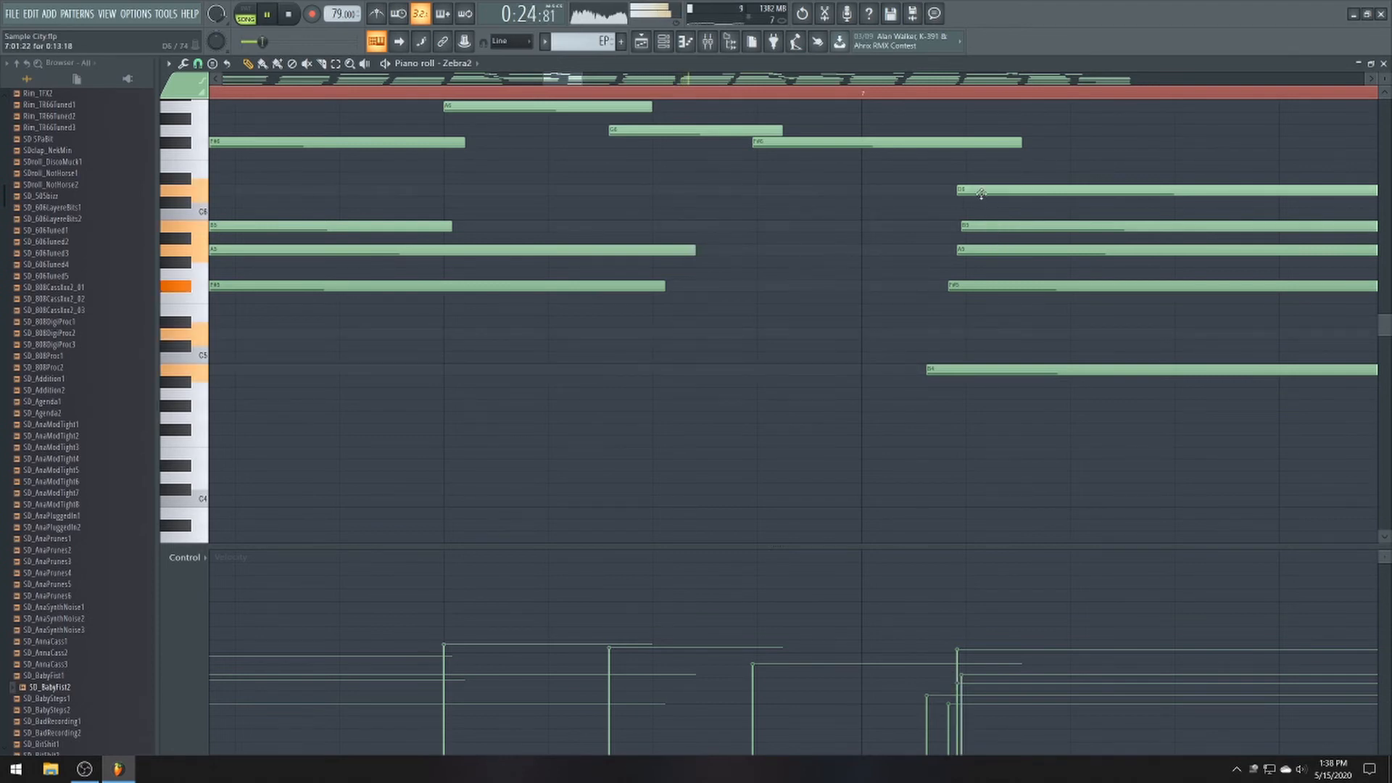
scroll(998, 194, down, 4)
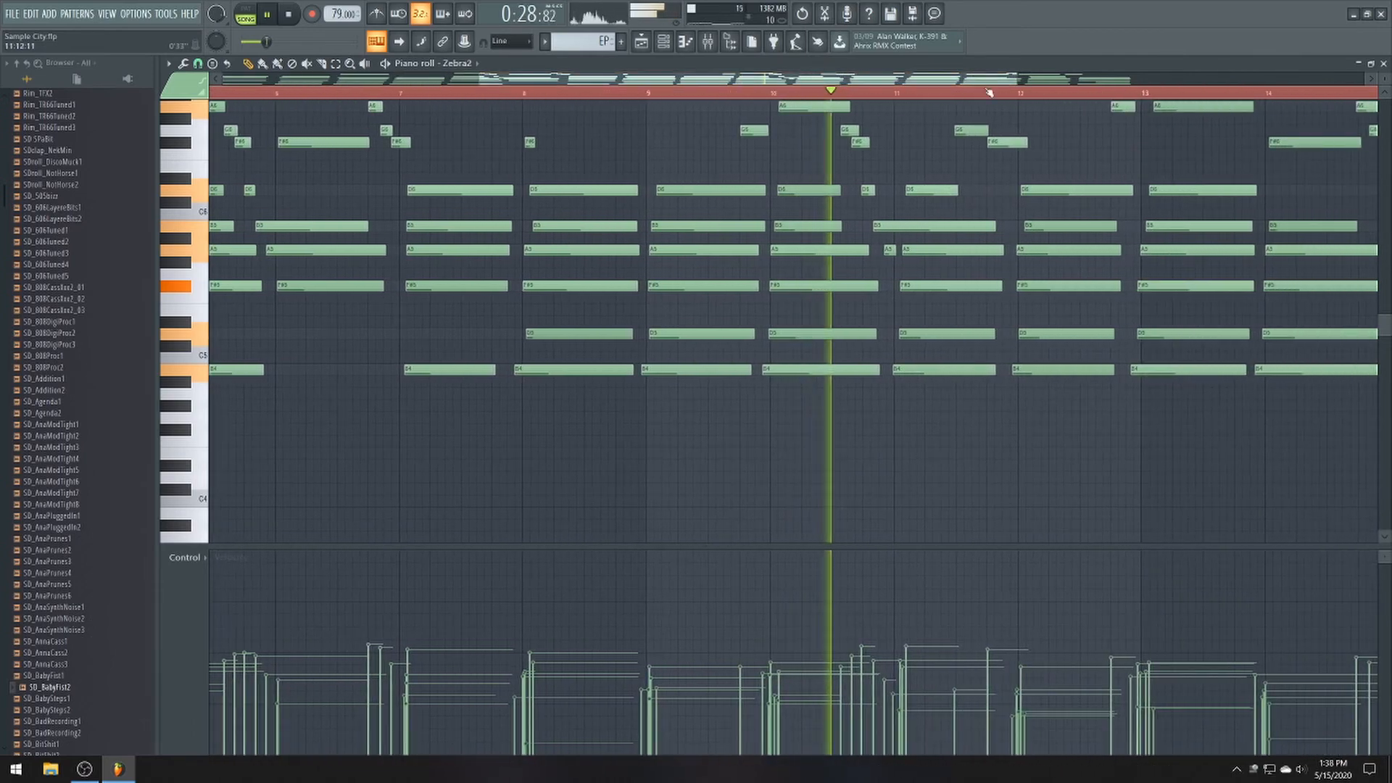
- Keep checking the EP notes and velocities during playback from bar 10 into bar 16, and stop playback
scroll(917, 568, up, 3)
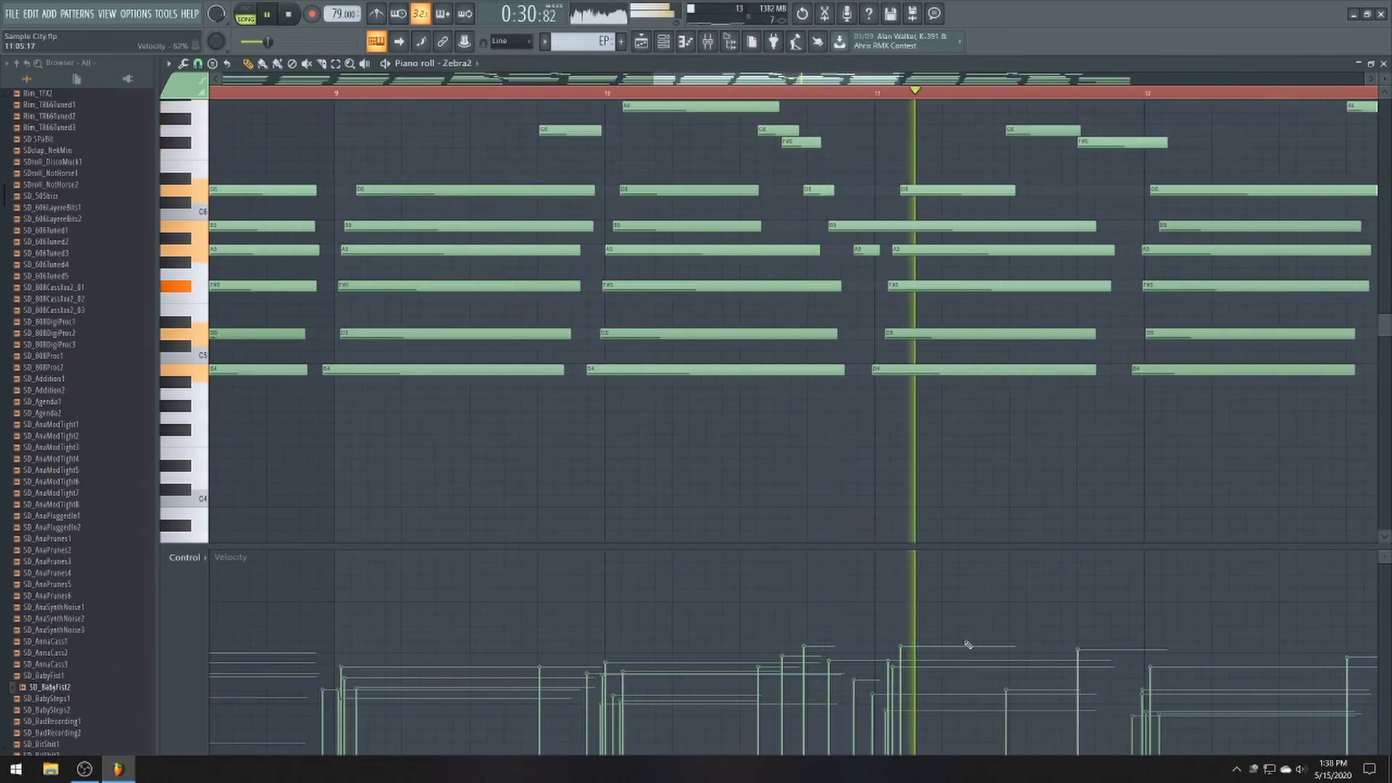
scroll(1010, 488, down, 3)
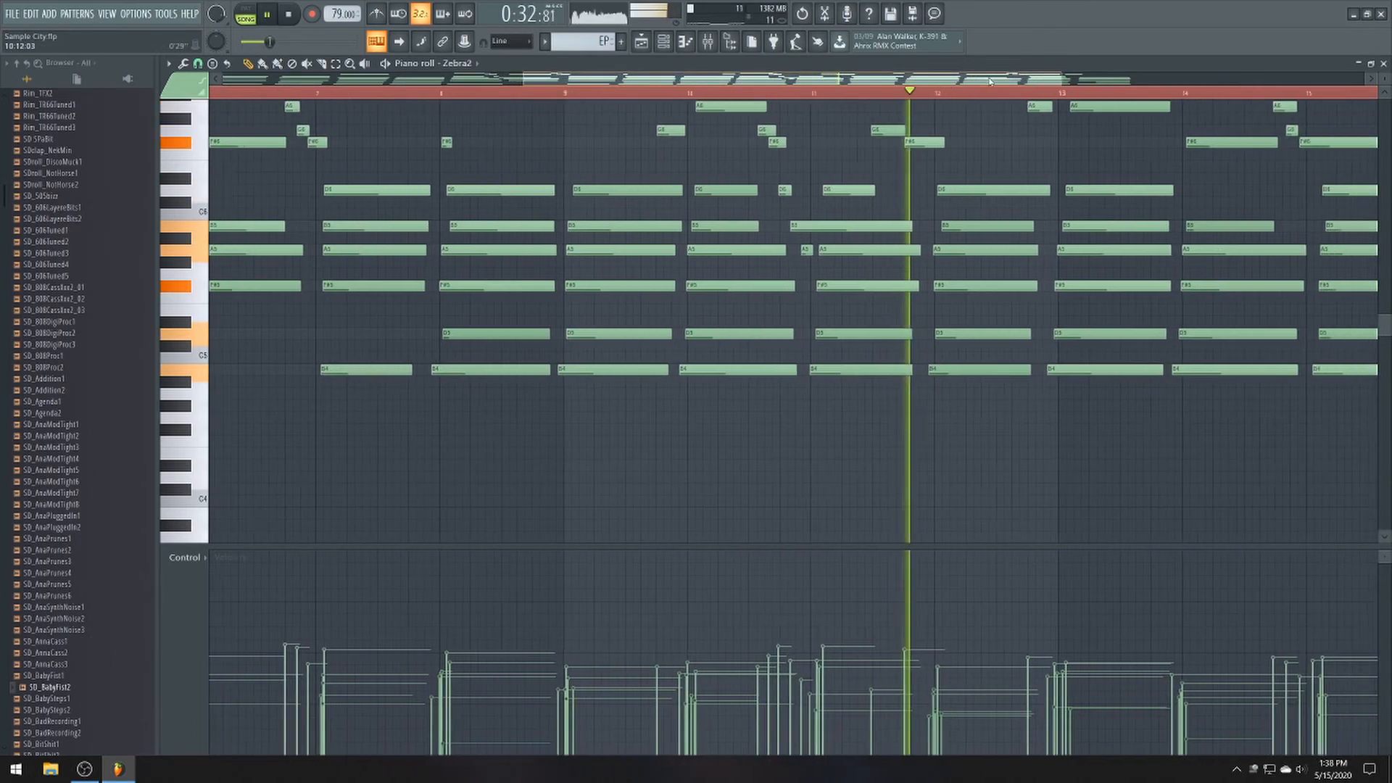
scroll(1020, 118, up, 3)
scroll(982, 196, up, 1)
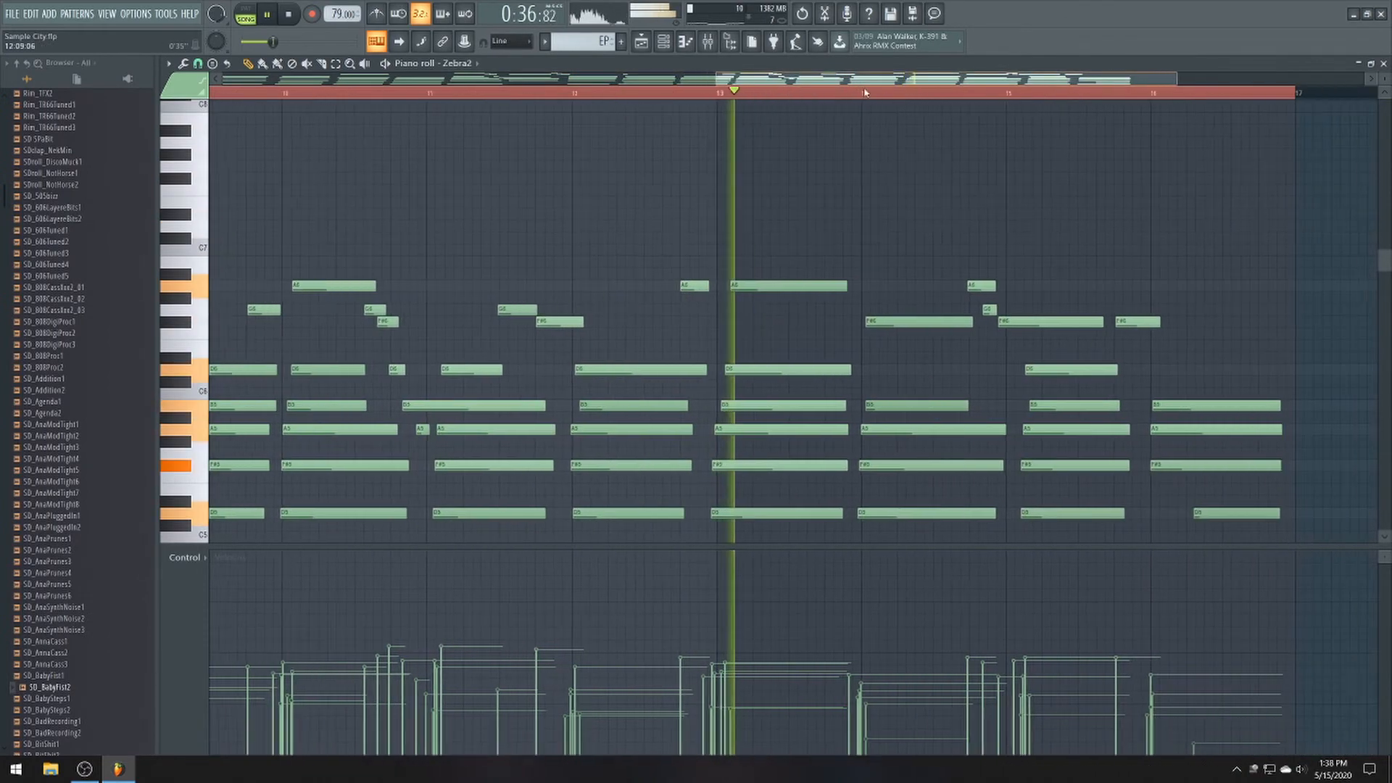
scroll(918, 305, up, 4)
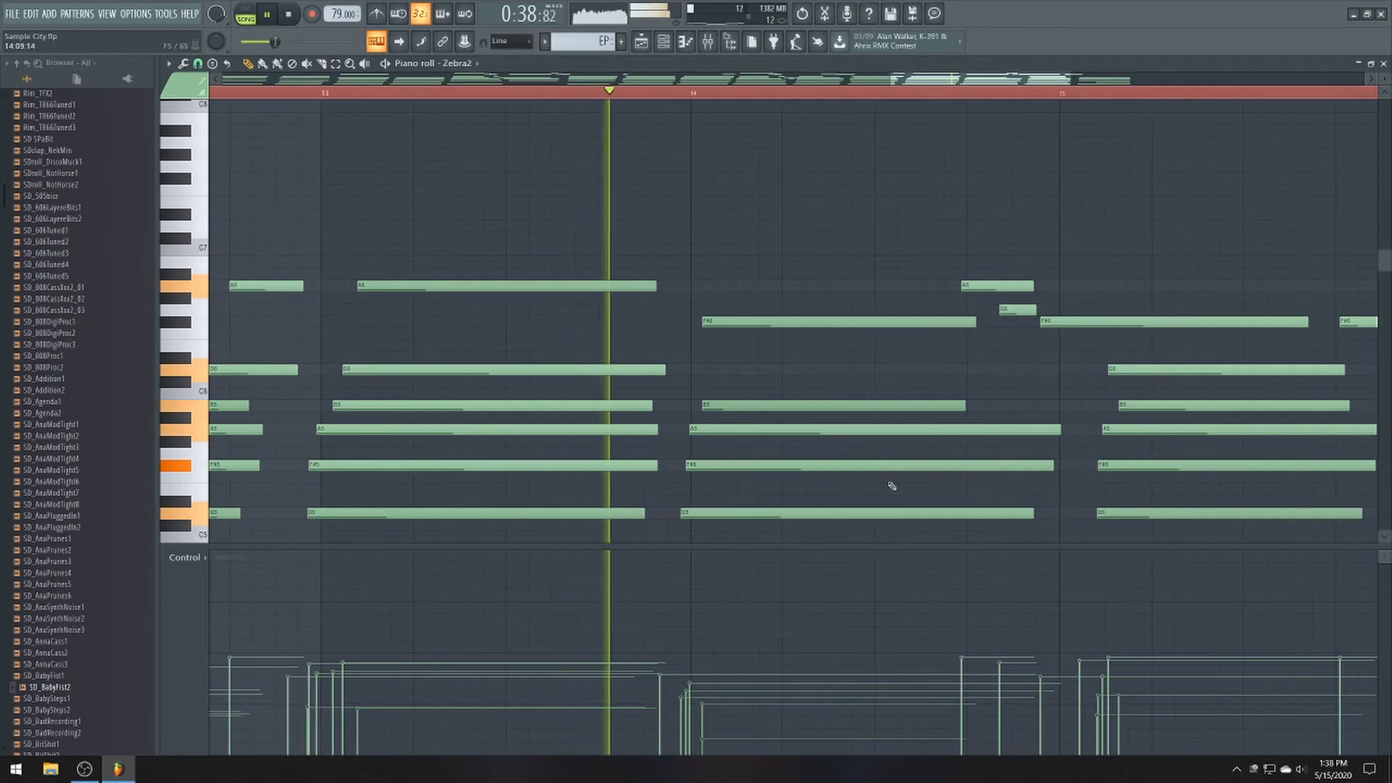
scroll(1059, 498, down, 4)
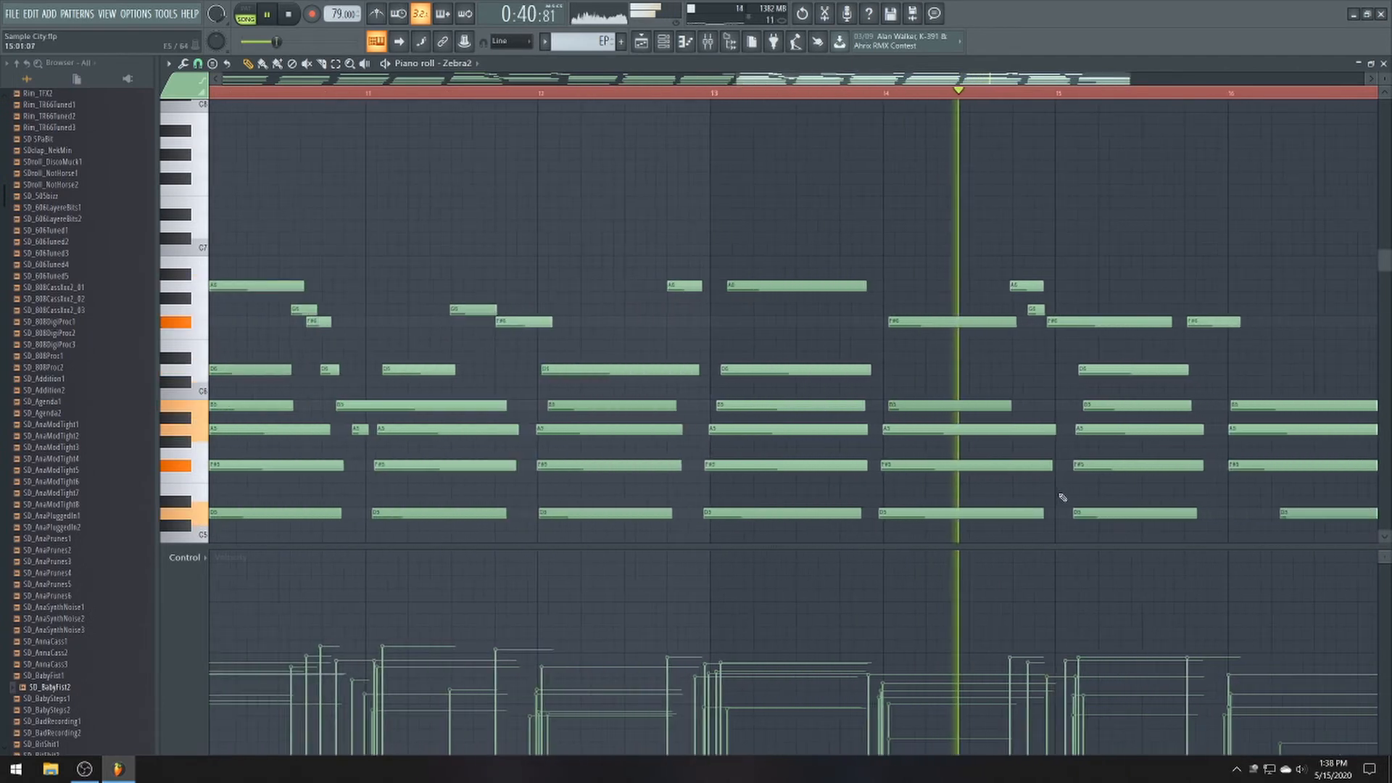
scroll(1096, 501, up, 3)
scroll(1100, 500, down, 6)
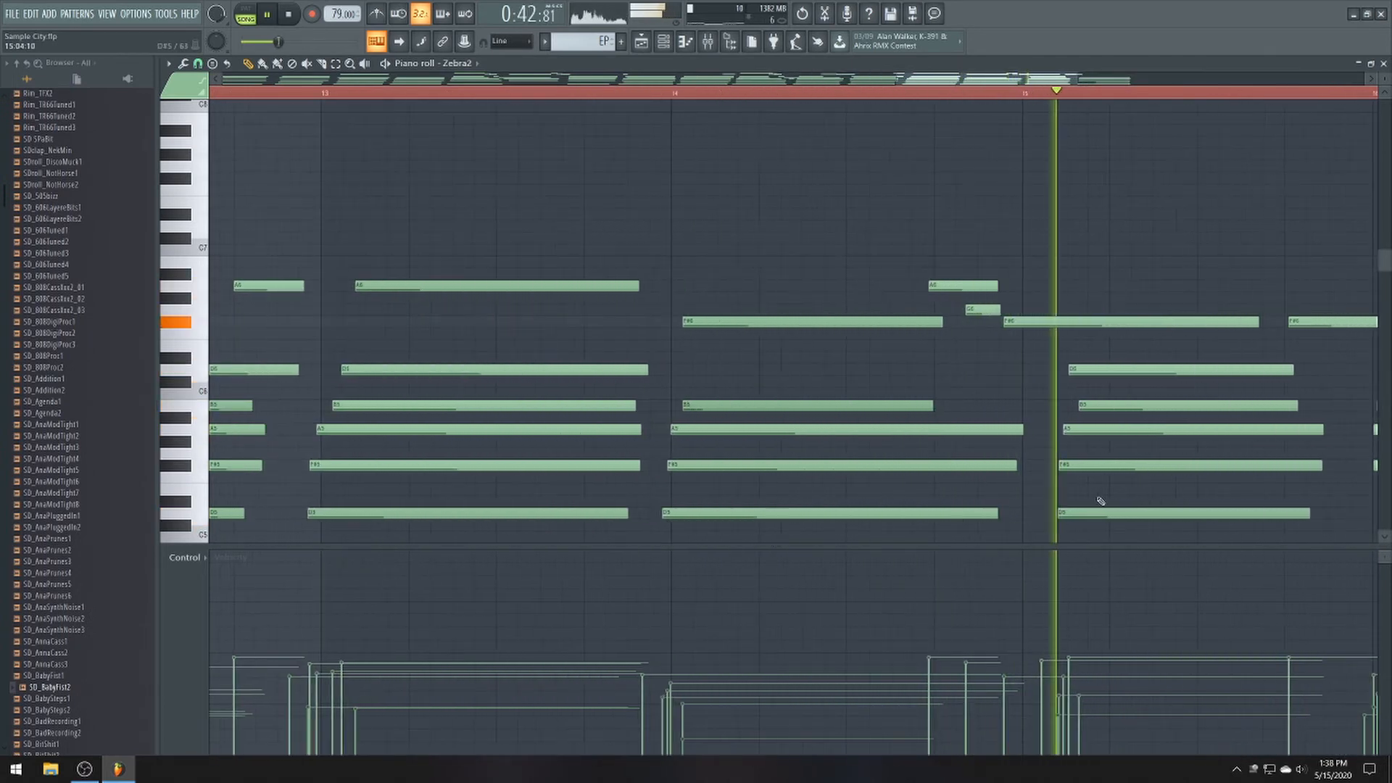
scroll(1181, 494, up, 5)
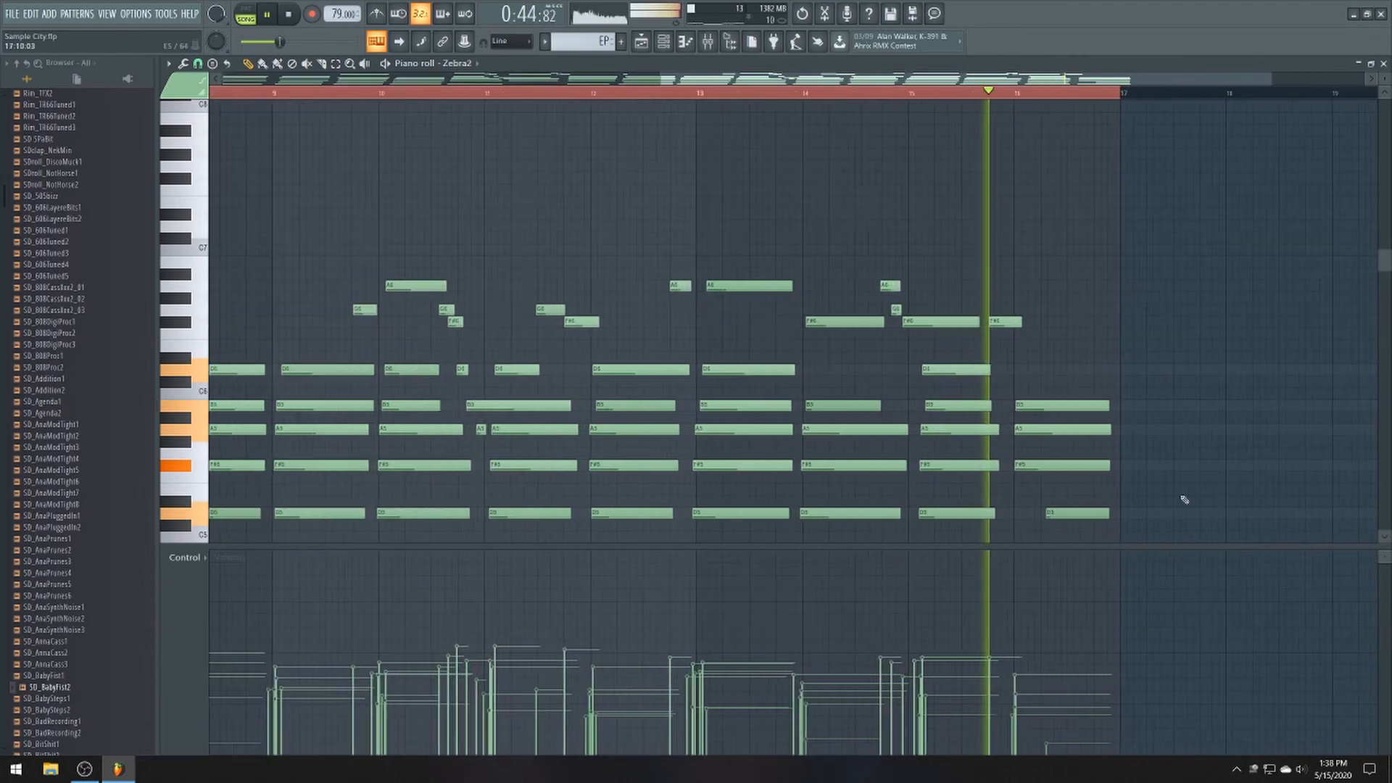
scroll(962, 541, down, 3)
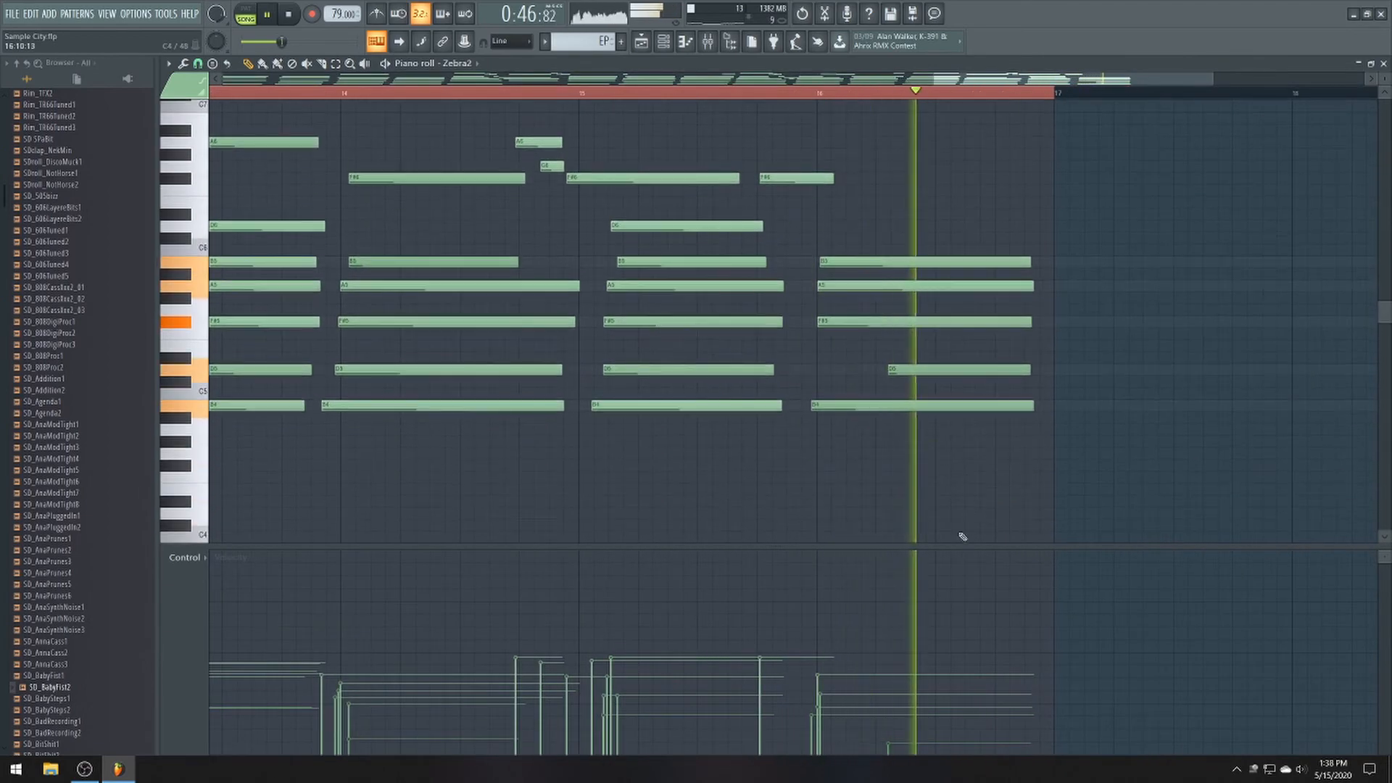
key(space)
scroll(863, 311, down, 5)
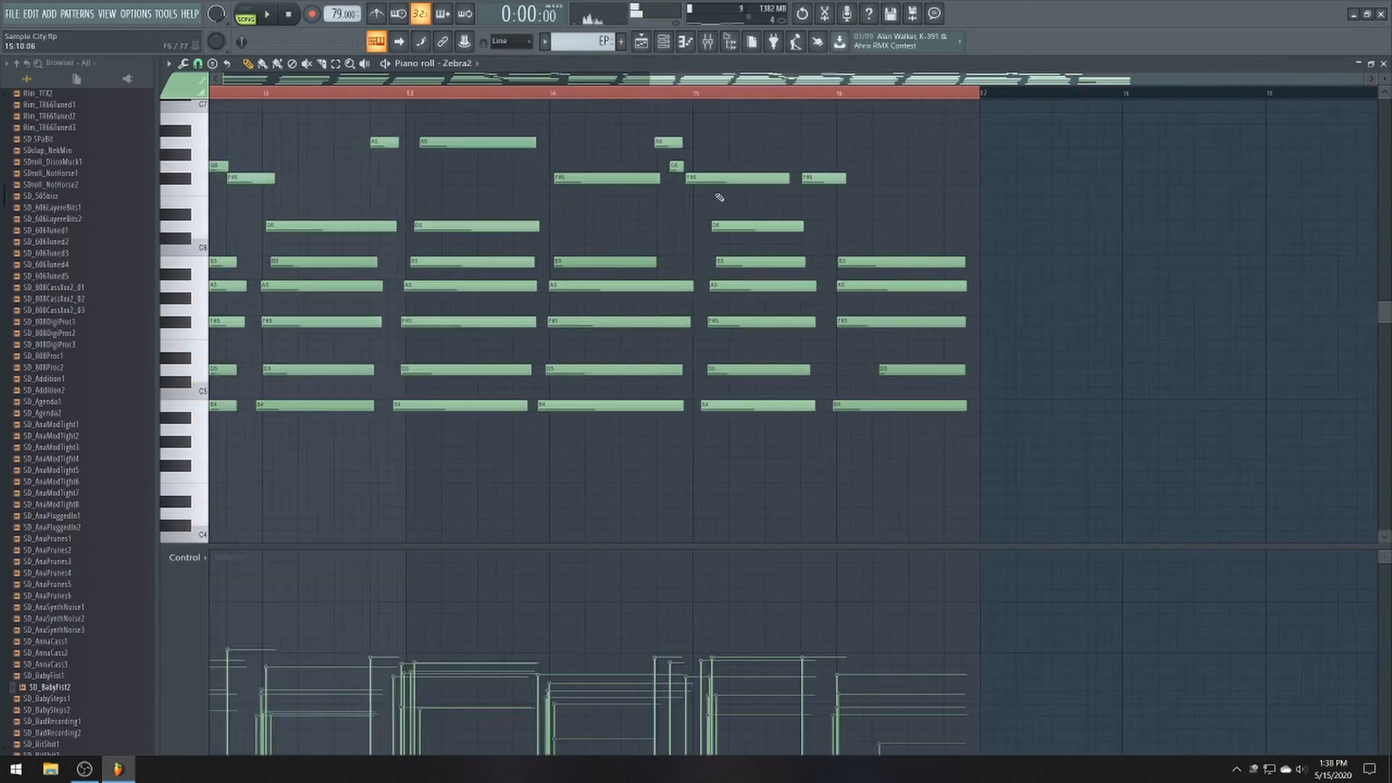
- Return to the playlist and look over the whole arrangement, including the drum loop clips from bar 29
click(641, 42)
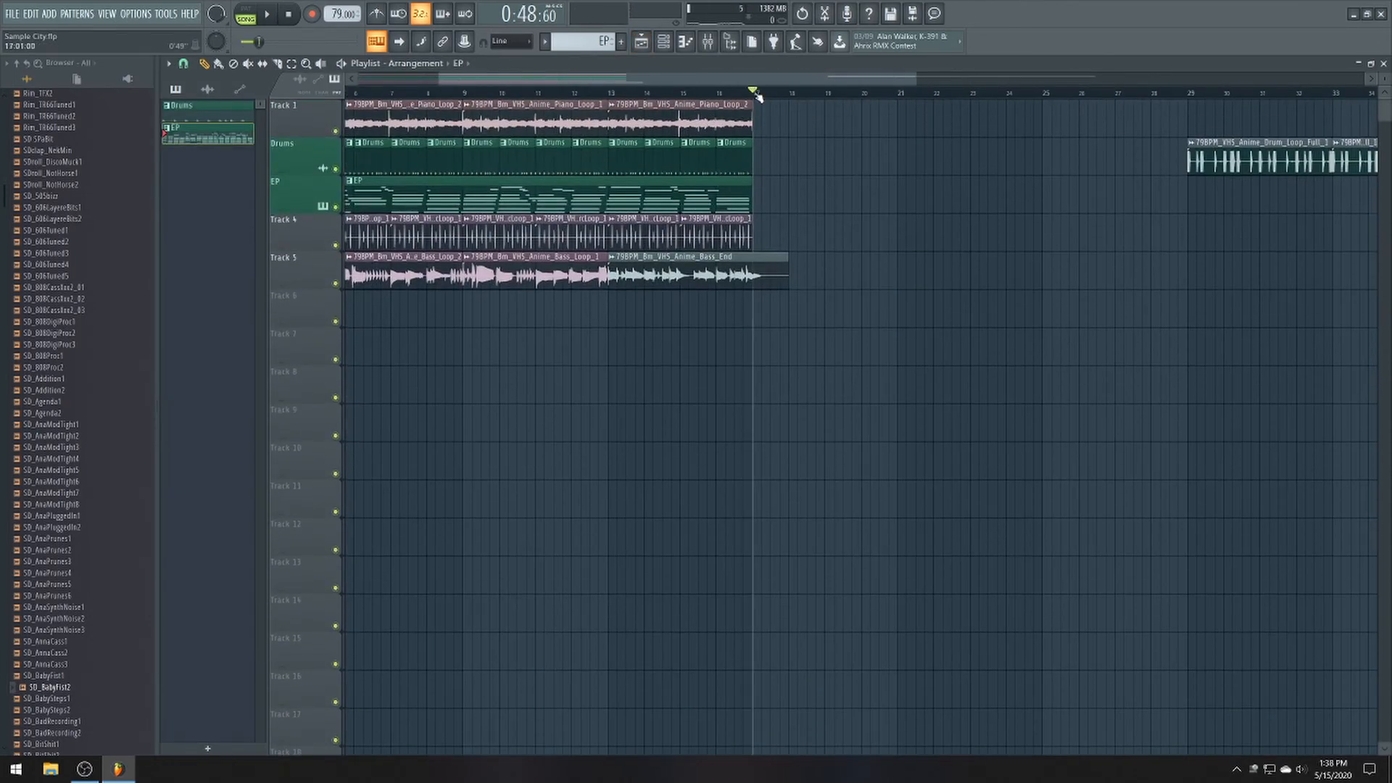
scroll(761, 116, up, 4)
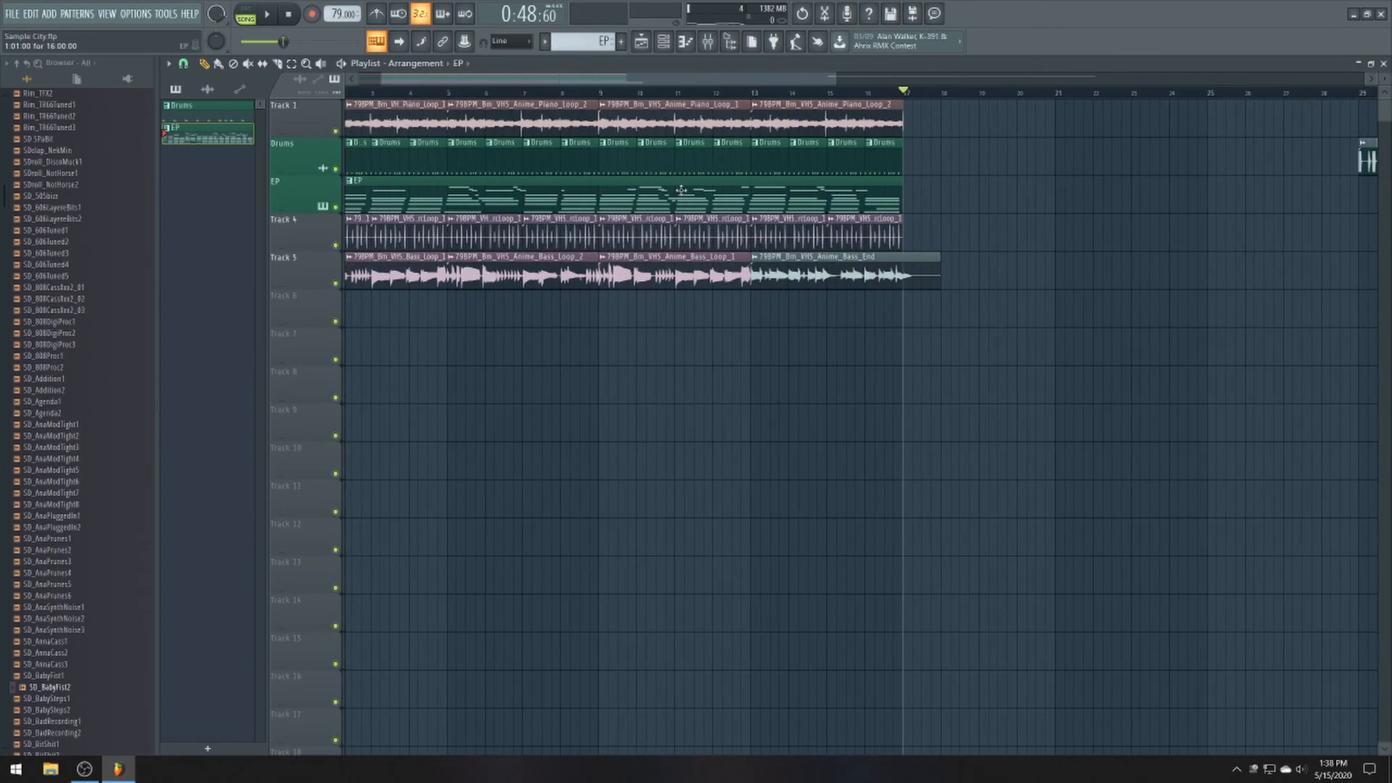
scroll(879, 214, down, 5)
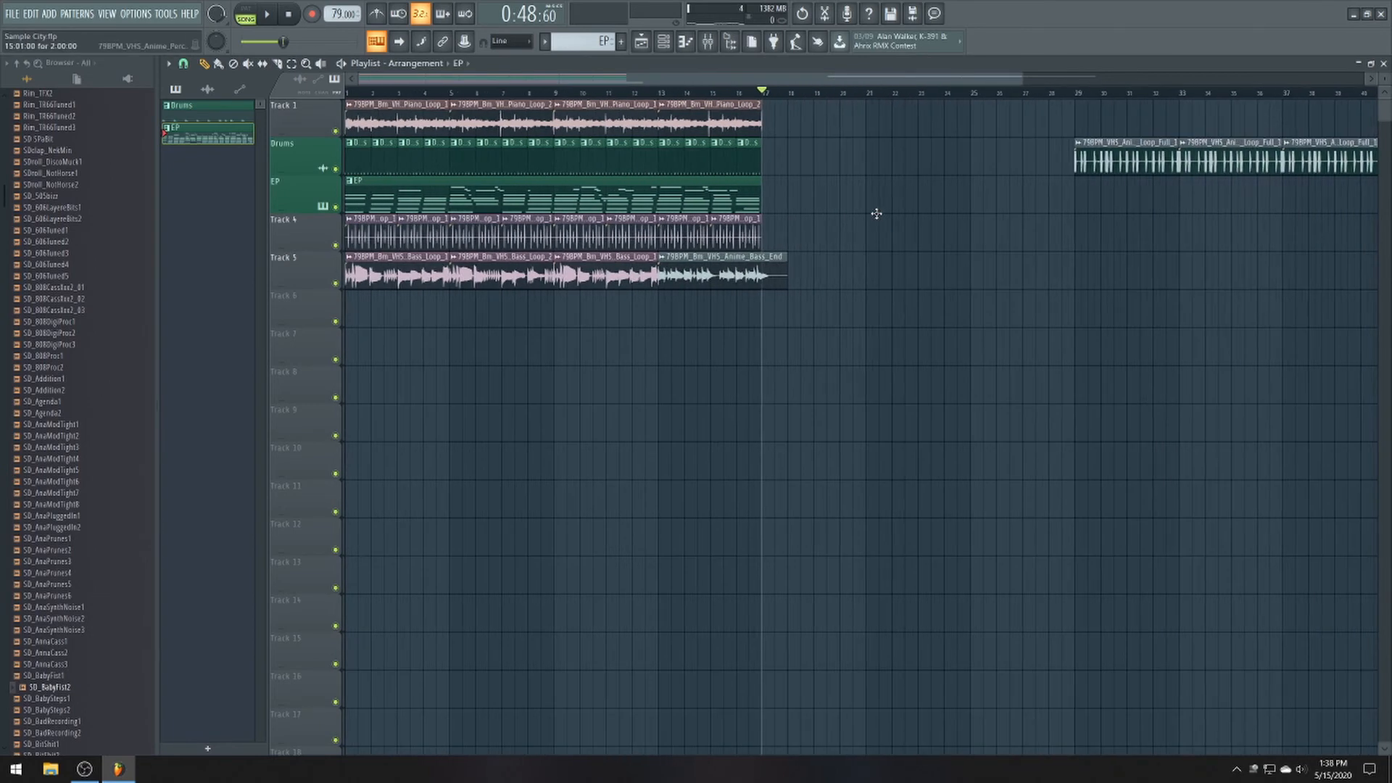
scroll(756, 87, up, 5)
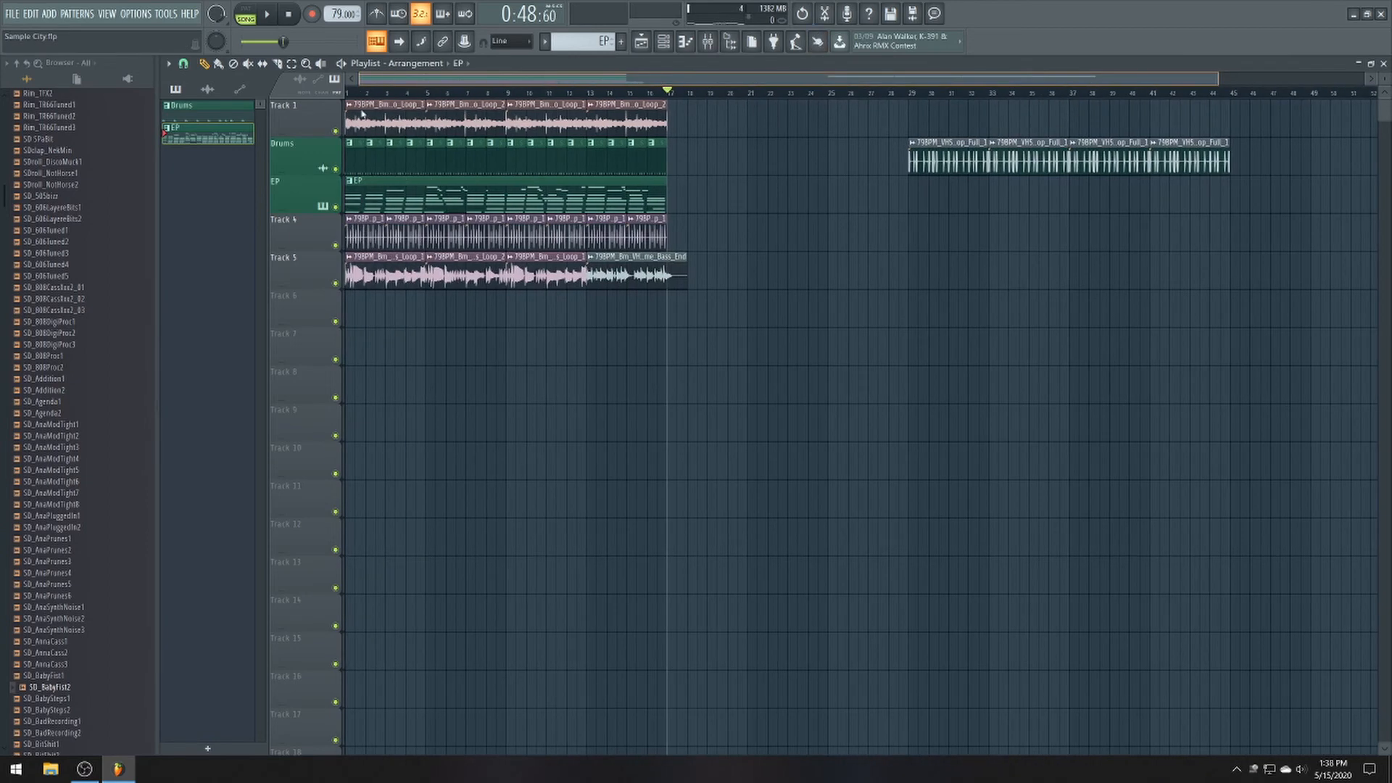
- Check the sample settings of a percussion loop clip and look over the 16-bar arrangement from its start to the separate drum loop clips
double_click(501, 220)
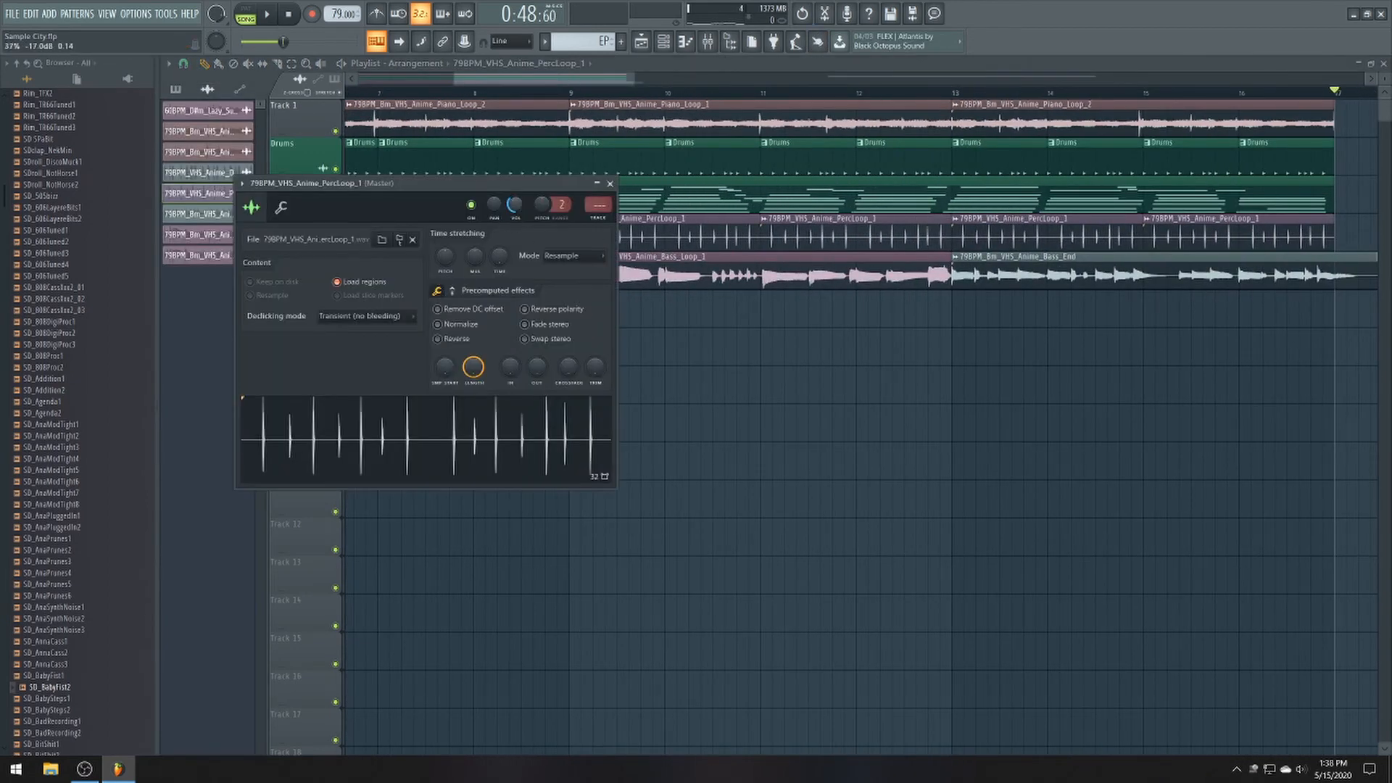
drag(581, 82, 495, 93)
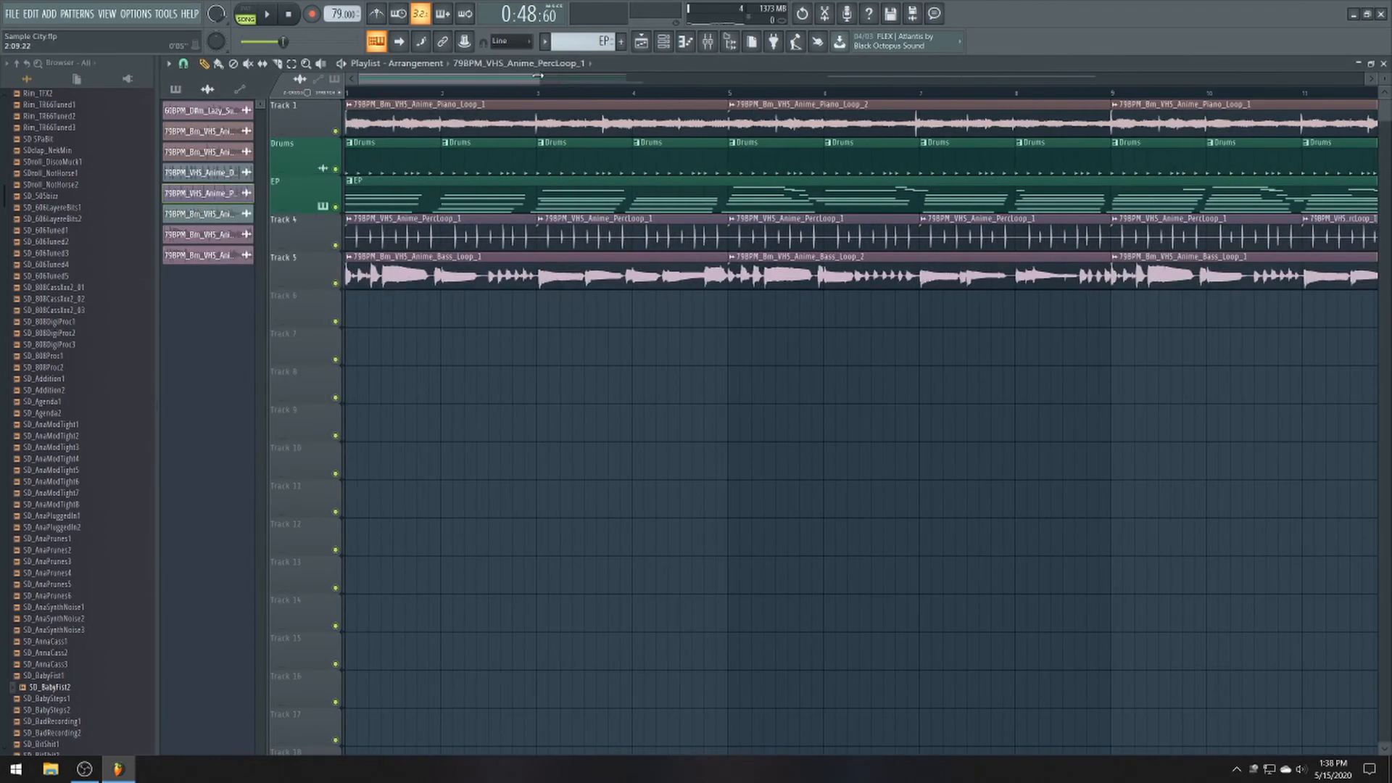
scroll(732, 223, down, 4)
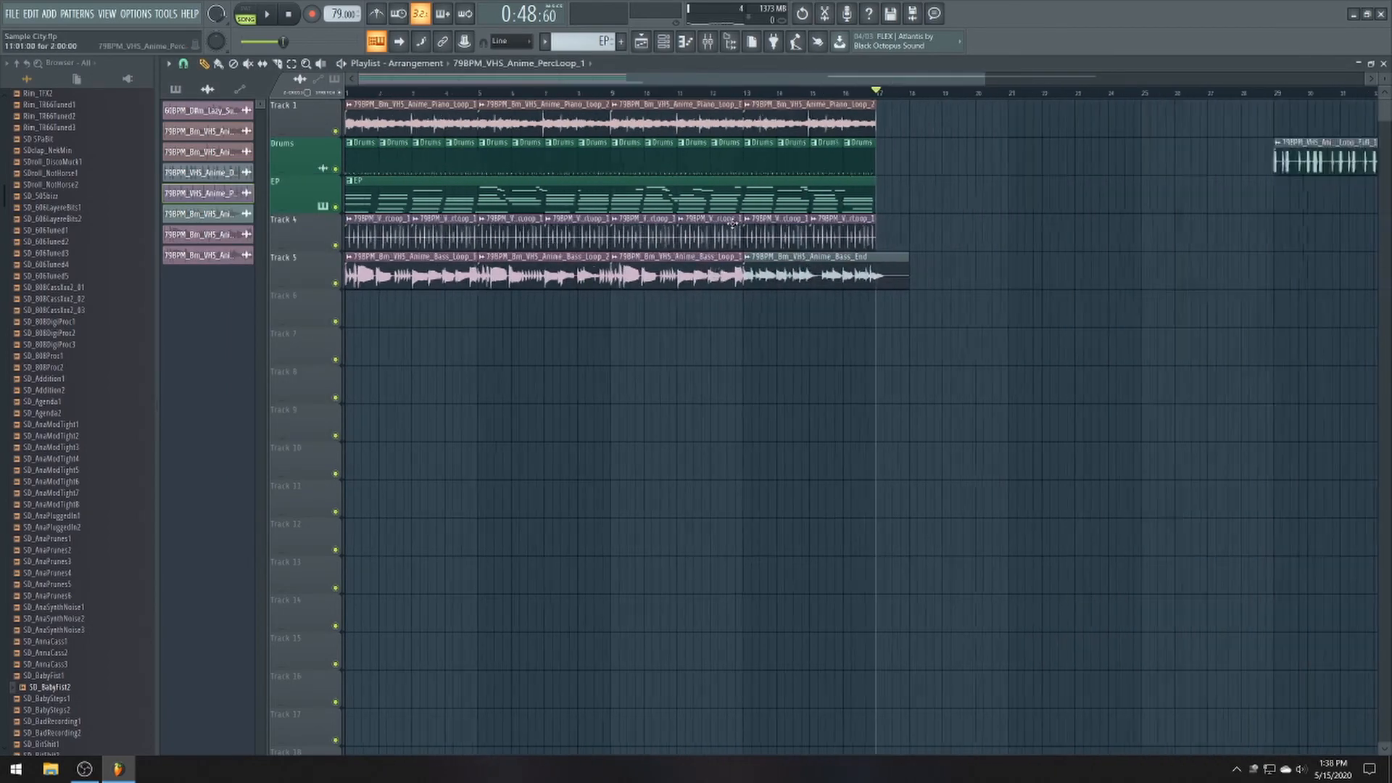
scroll(732, 224, down, 2)
scroll(532, 81, up, 3)
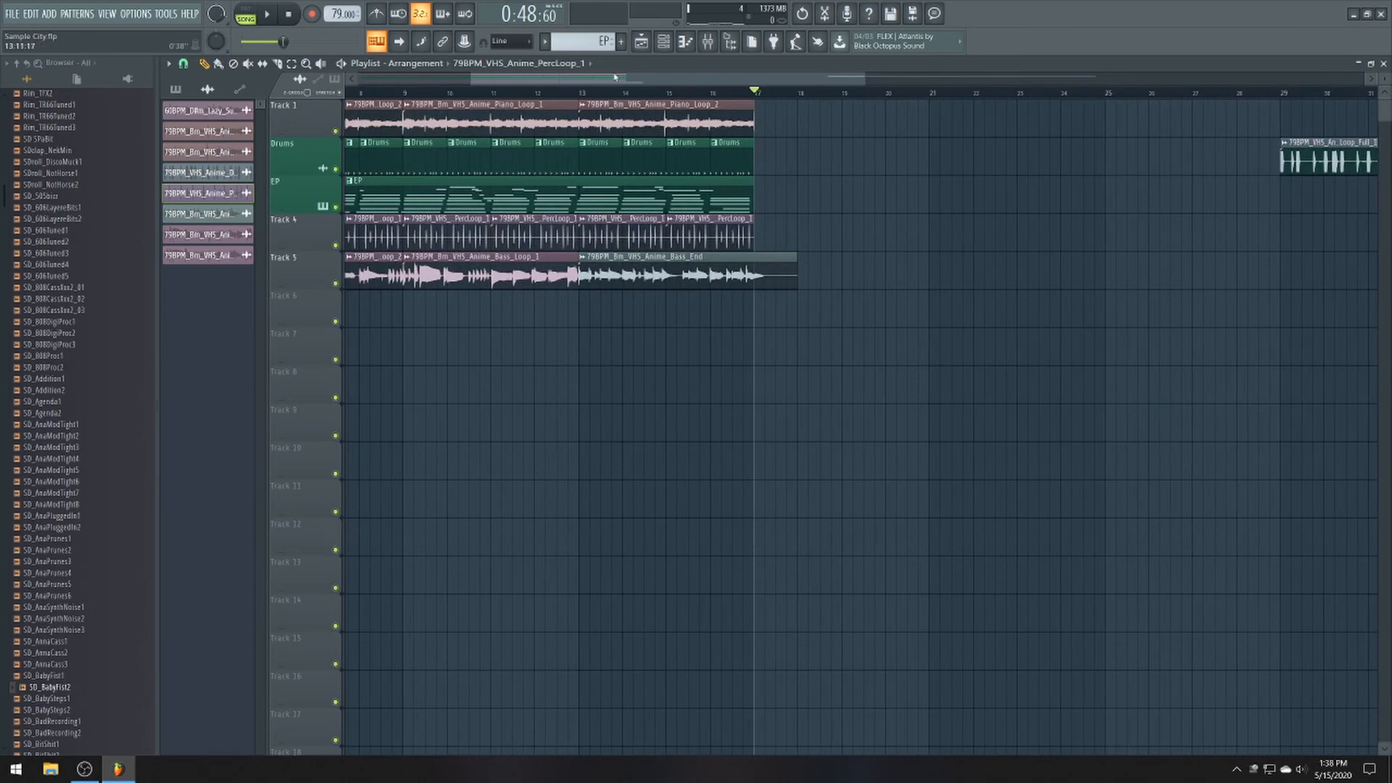
drag(614, 80, 283, 107)
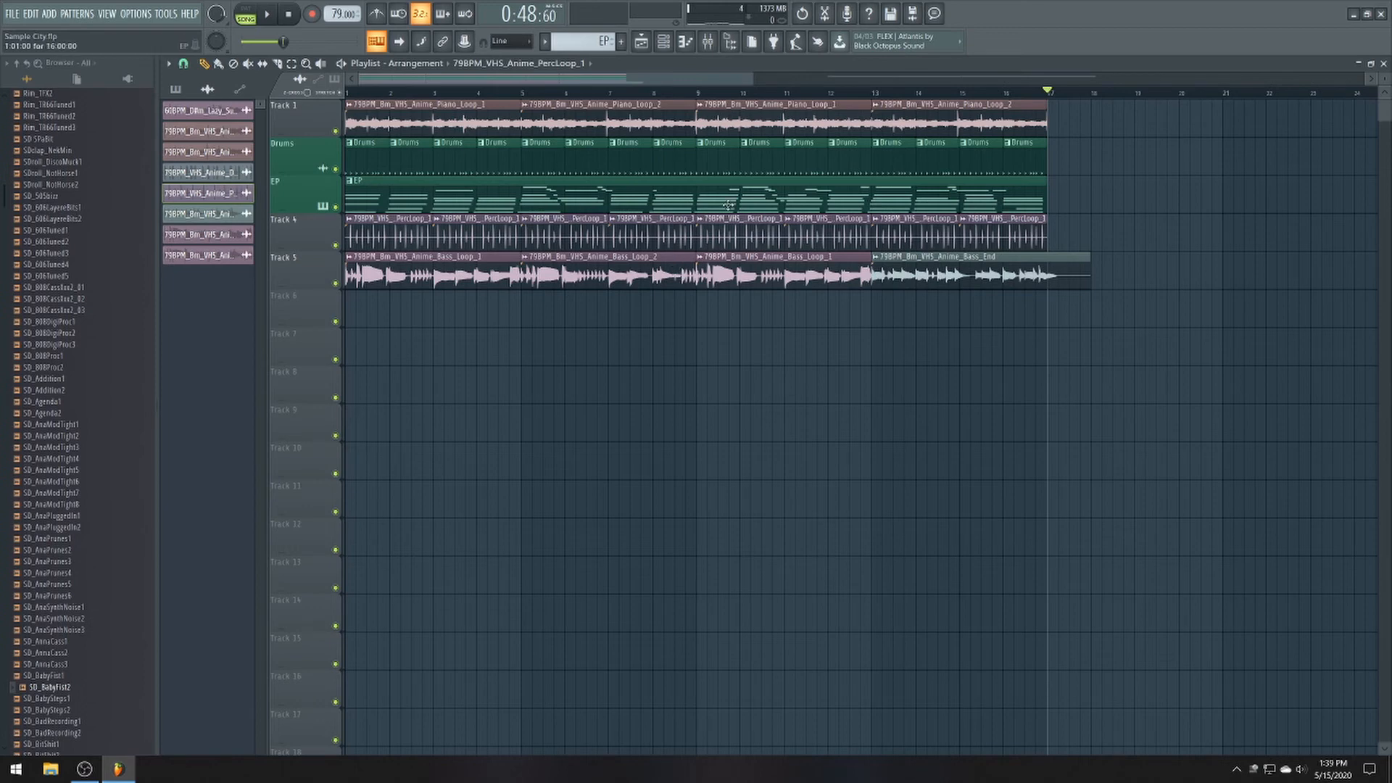
scroll(760, 174, down, 4)
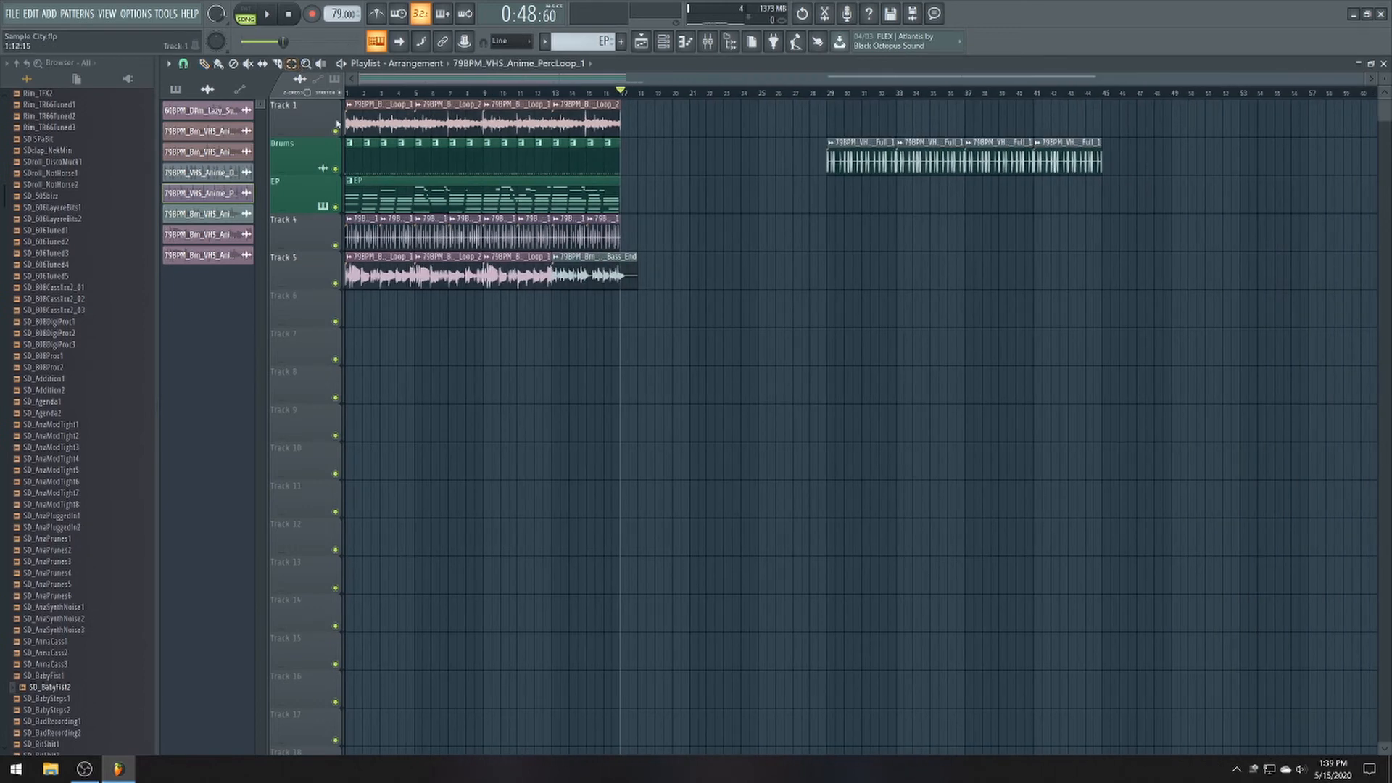
scroll(539, 94, up, 4)
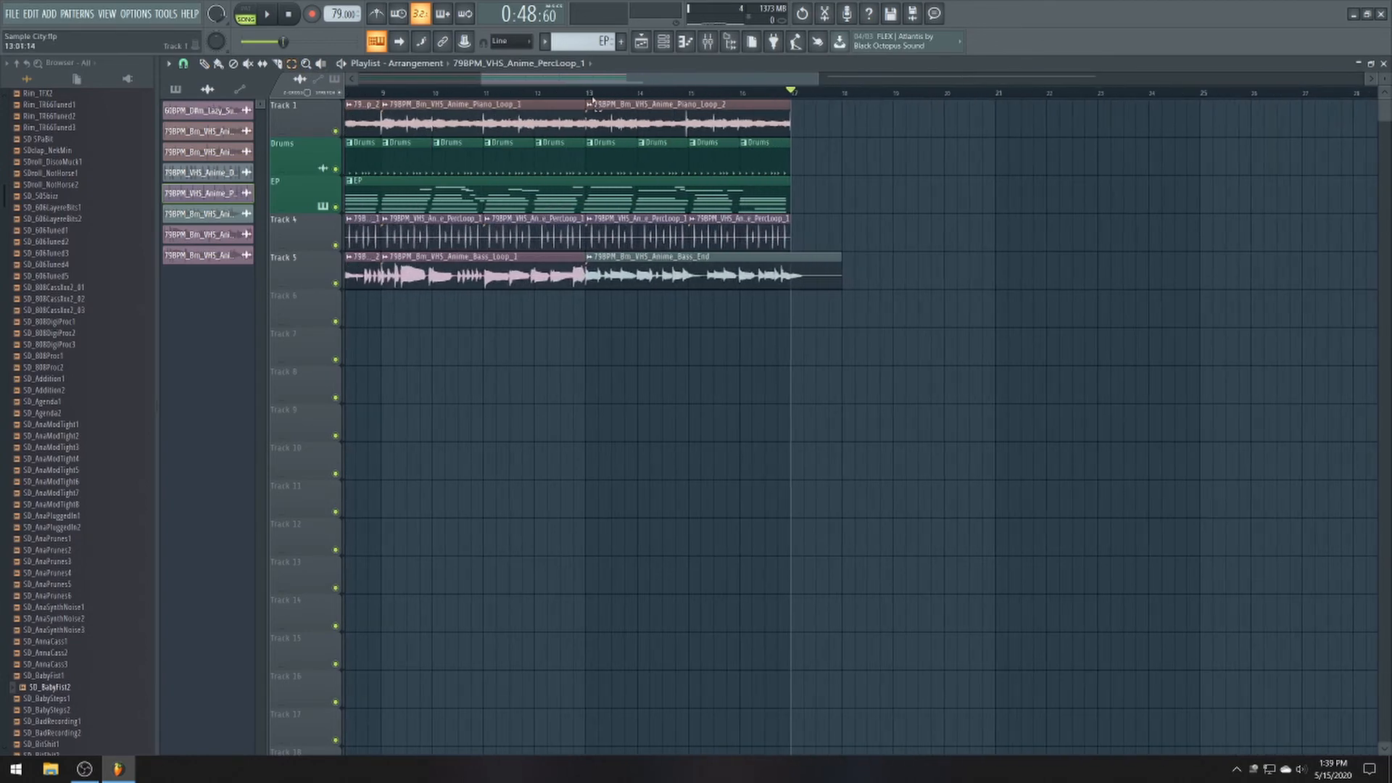
drag(612, 79, 398, 131)
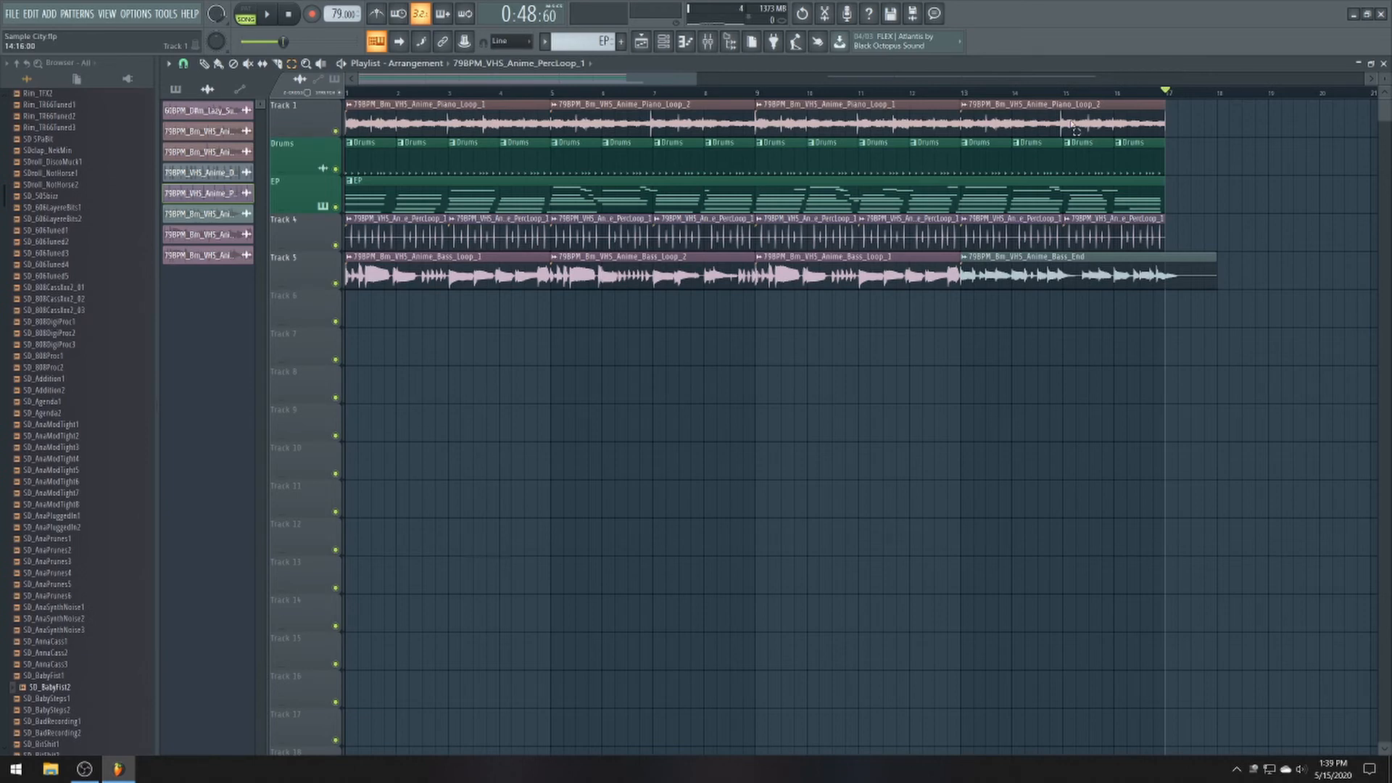
- Select all clips except the piano loops and move them so that the Drums, EP, percussion and bass parts start at bar 29
drag(1218, 137, 349, 399)
scroll(425, 345, down, 3)
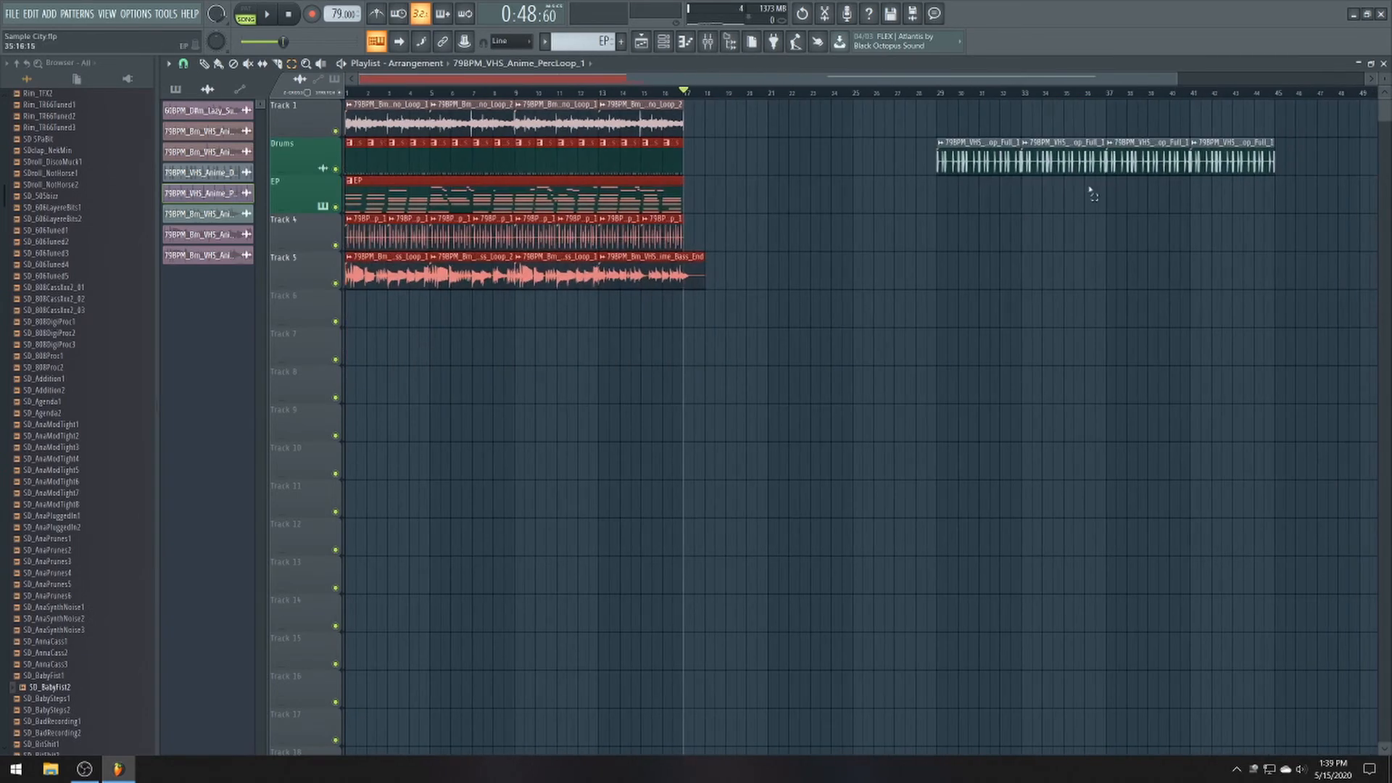
drag(1284, 167, 234, 338)
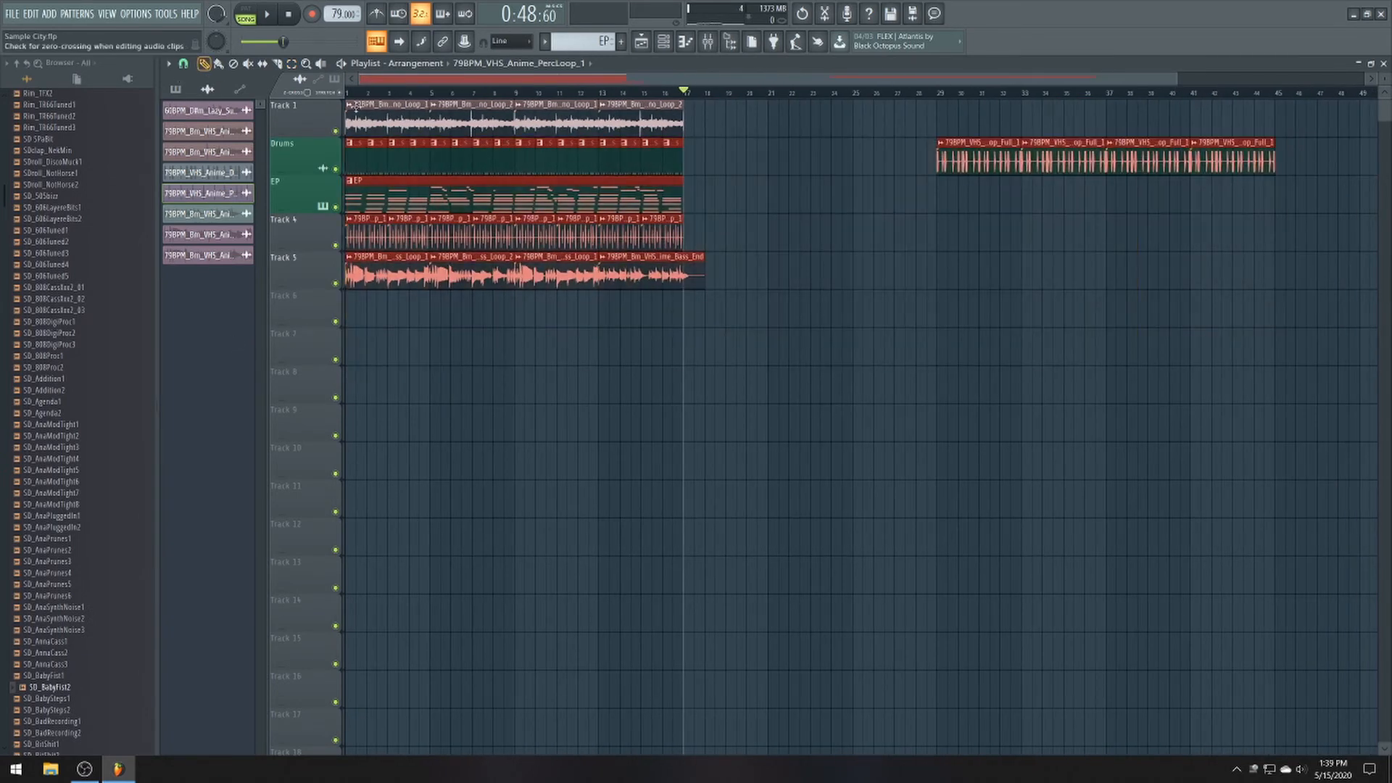
drag(404, 146, 982, 182)
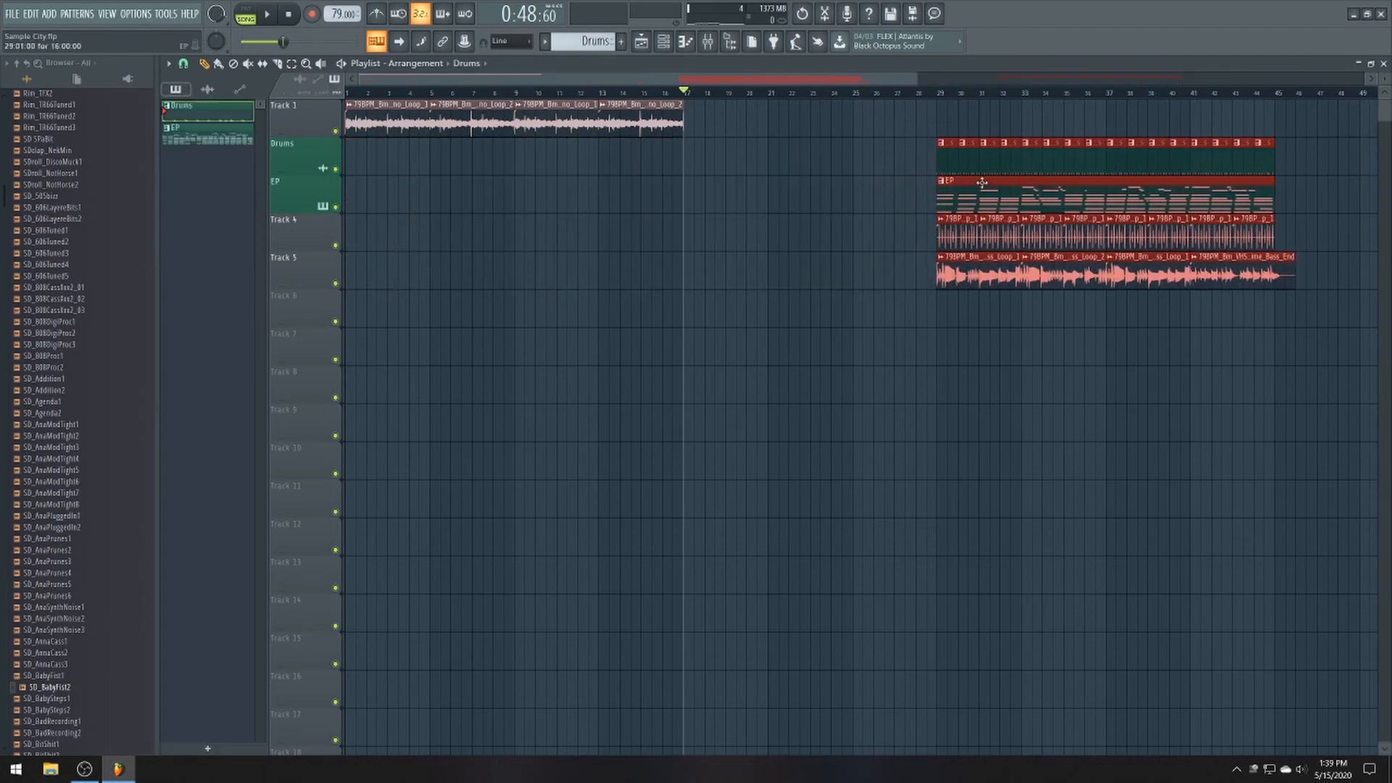
- Add Fruity Love Philter to slot 1 of the Master mixer track and load its Simple lowpass preset
scroll(569, 125, up, 3)
drag(539, 84, 483, 86)
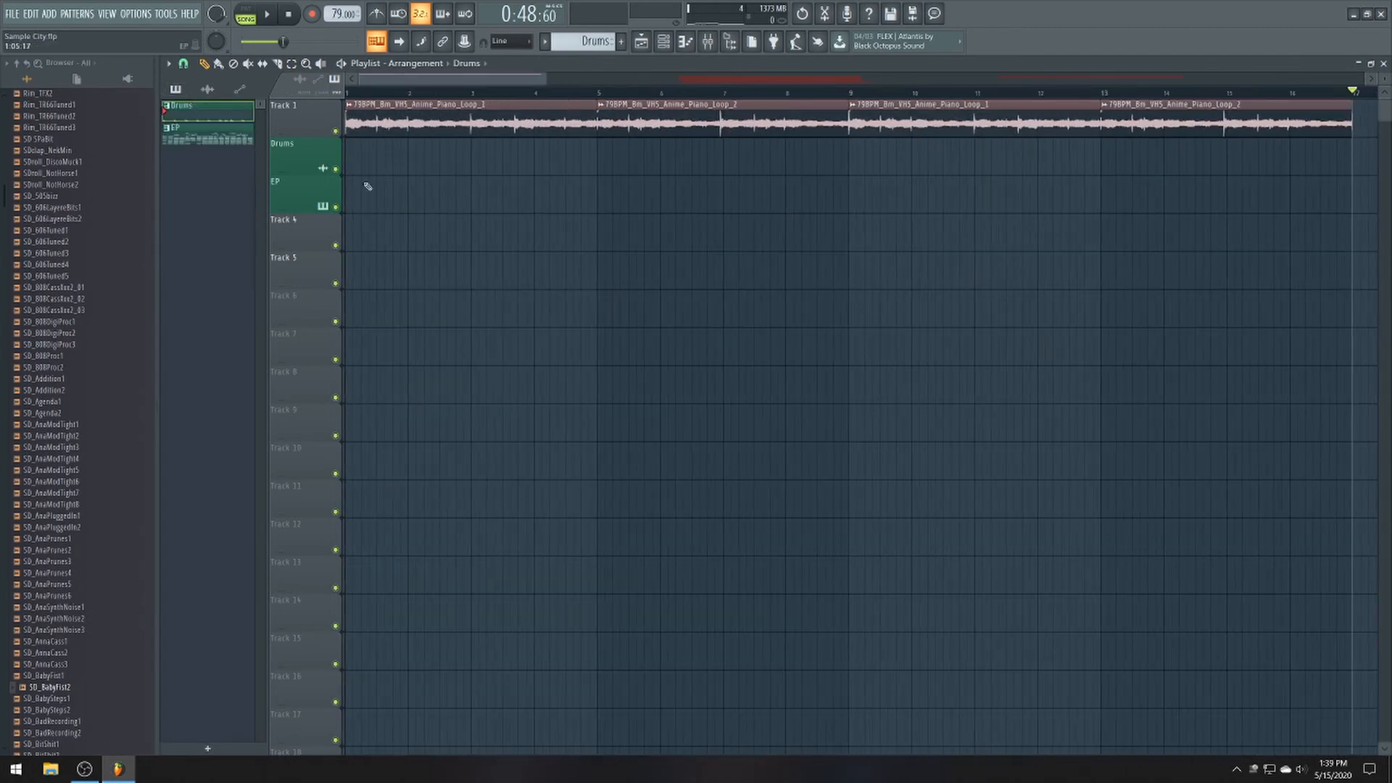
click(707, 41)
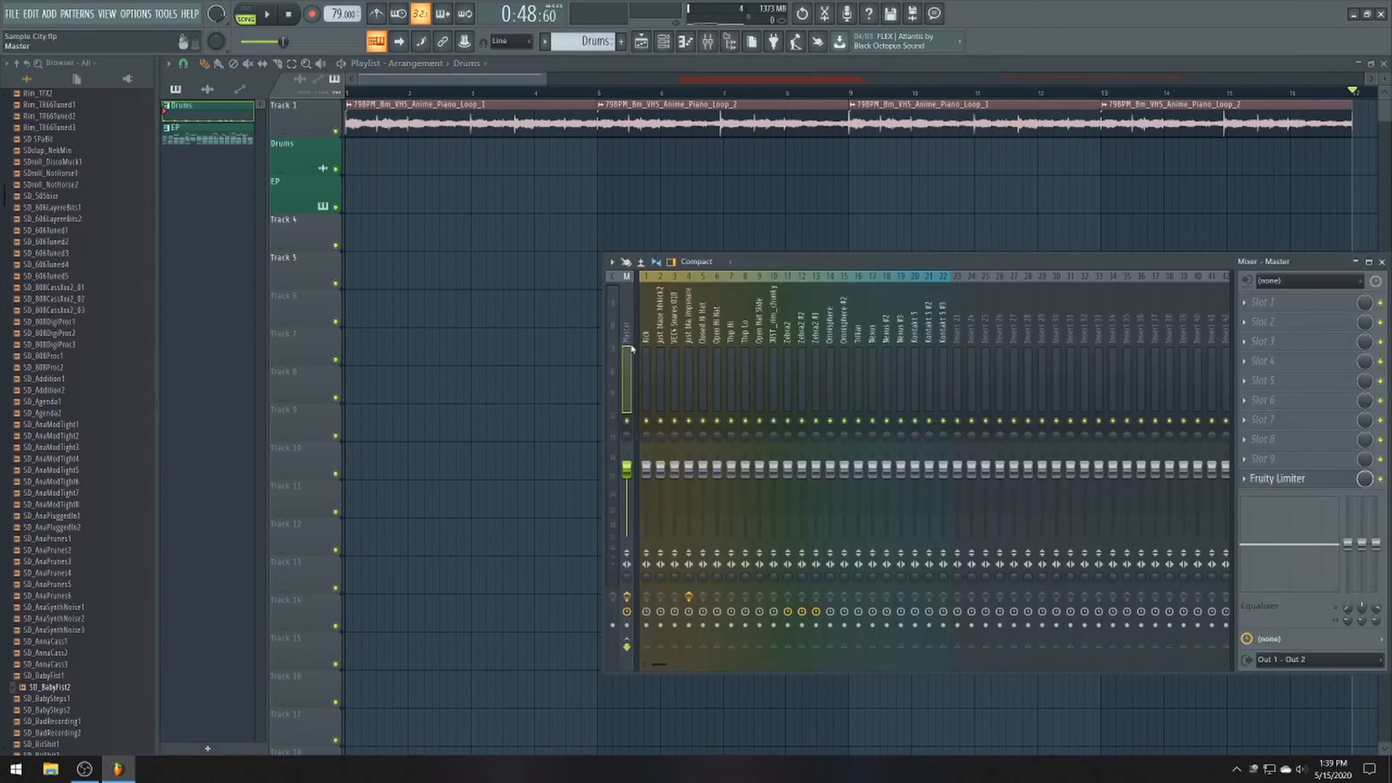
click(1247, 303)
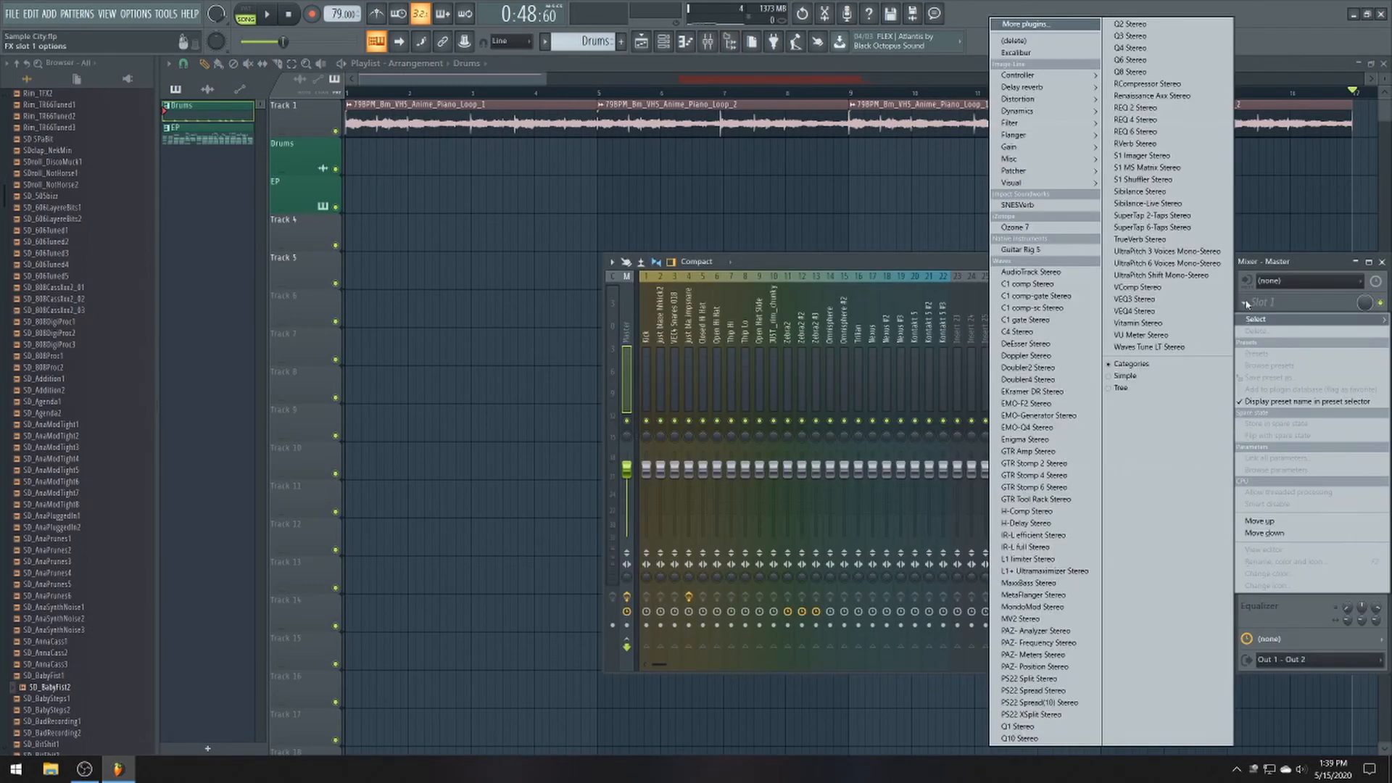
mouse_move(1021, 115)
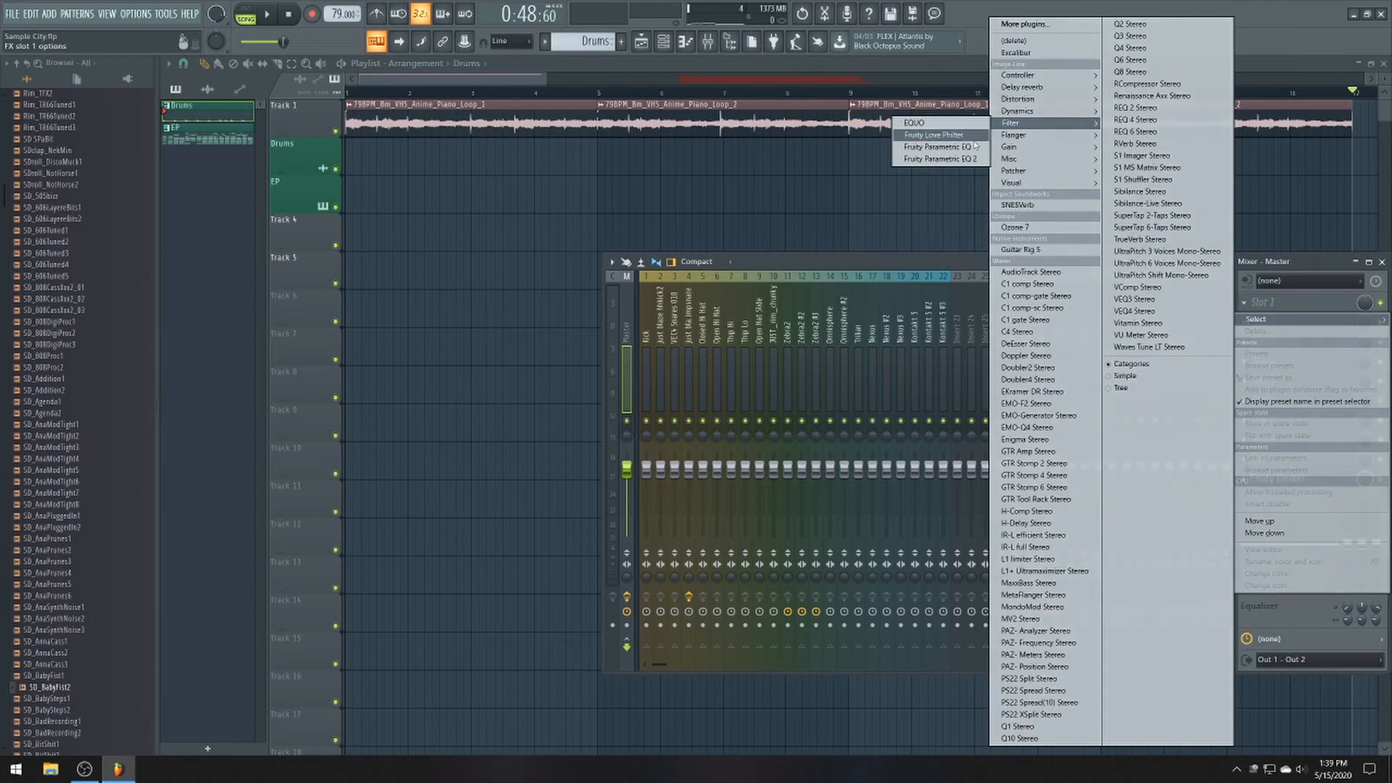
click(954, 136)
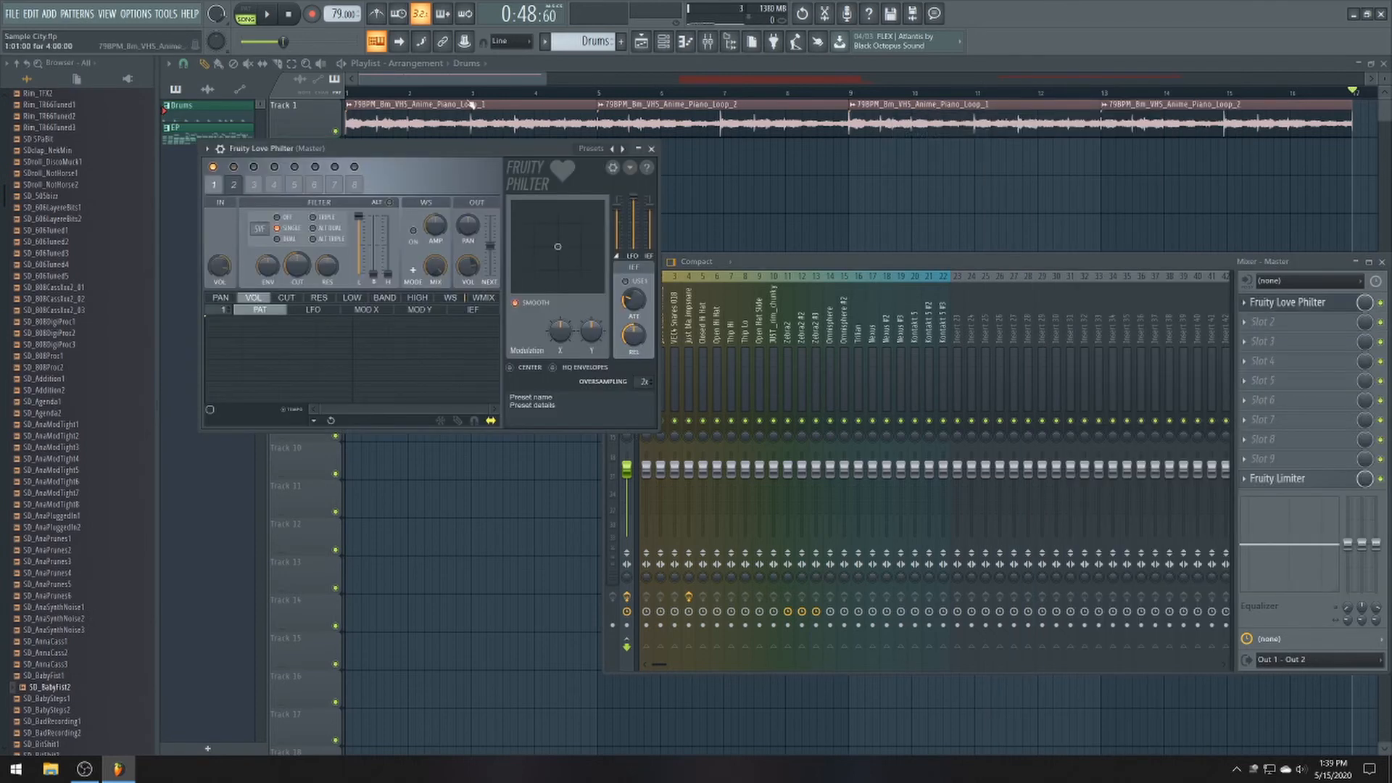
click(618, 151)
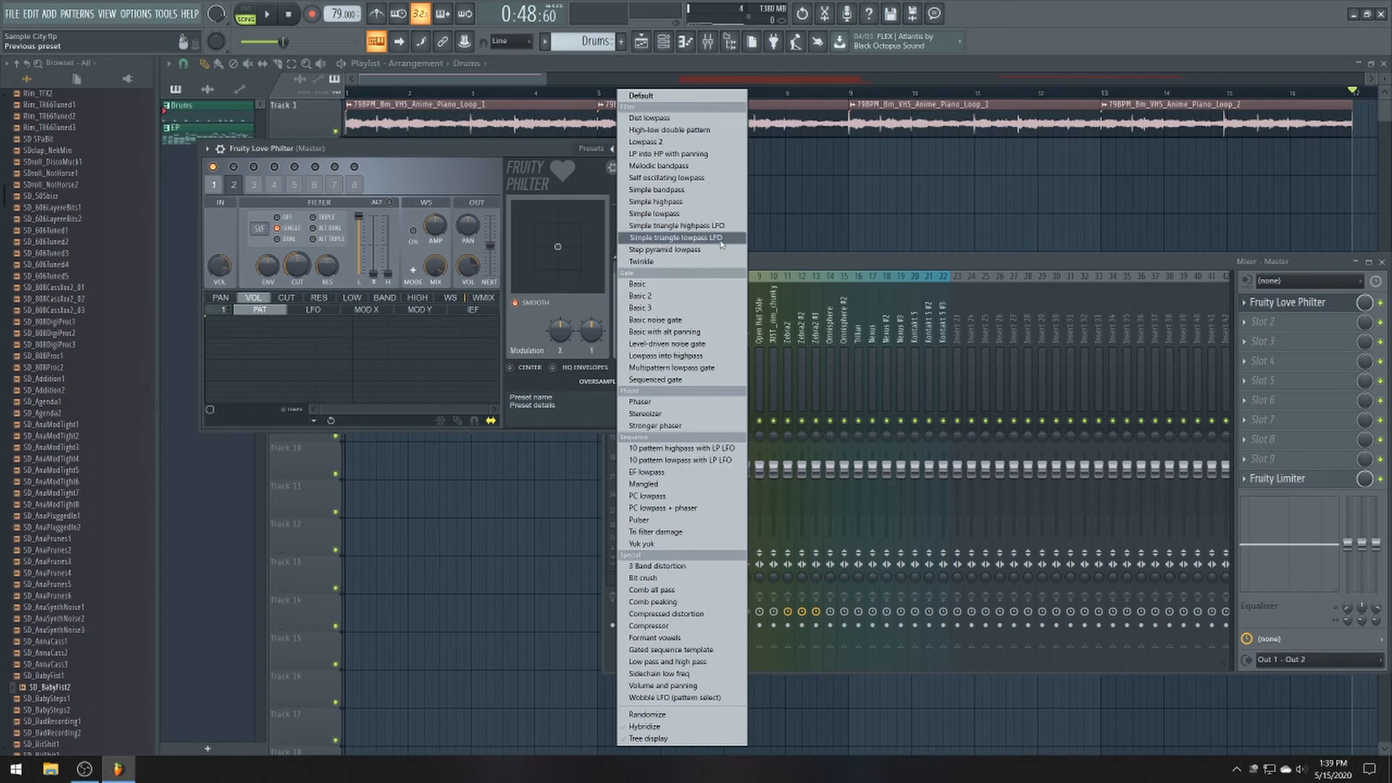
click(682, 214)
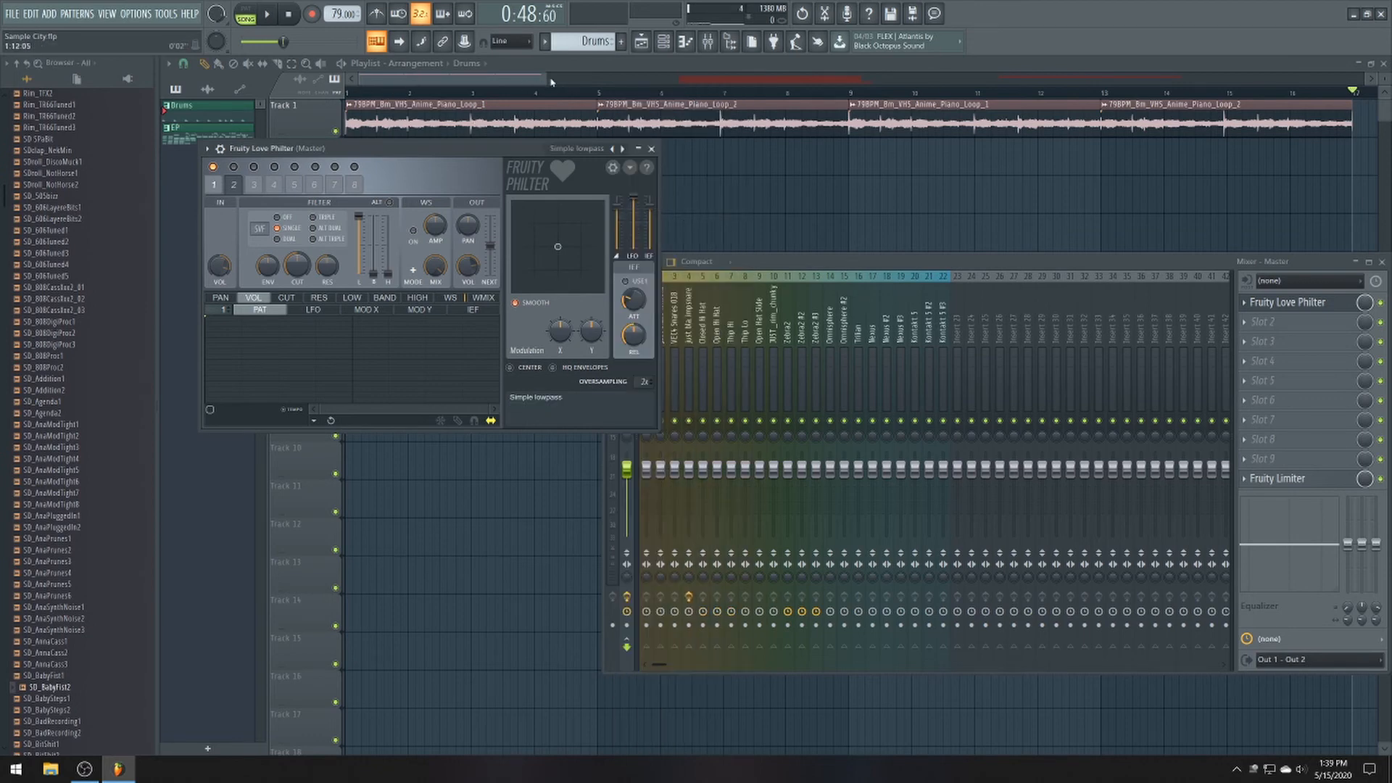
- Play the piano loops from the start and audition the filter's XY modulation with the Simple lowpass and Simple triangle highpass LFO presets
click(352, 94)
key(space)
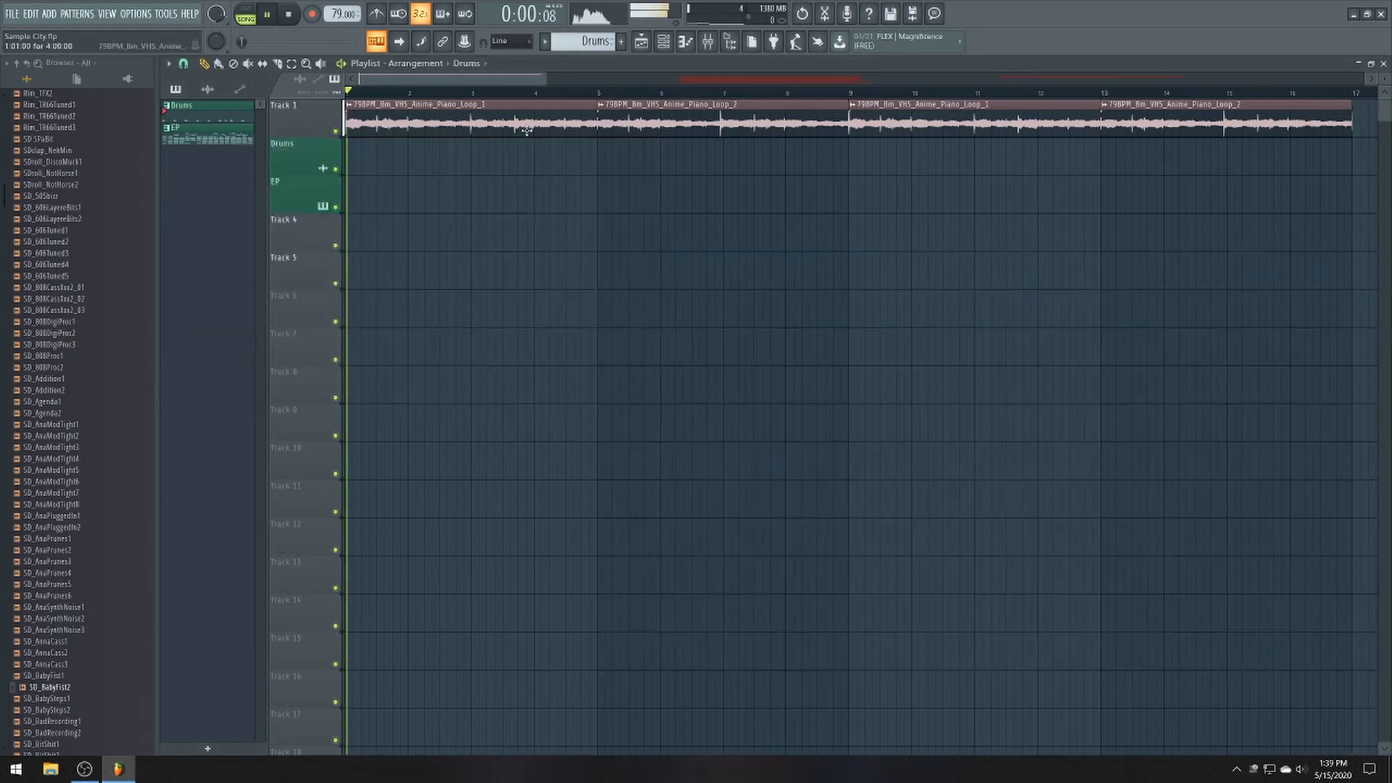
click(709, 42)
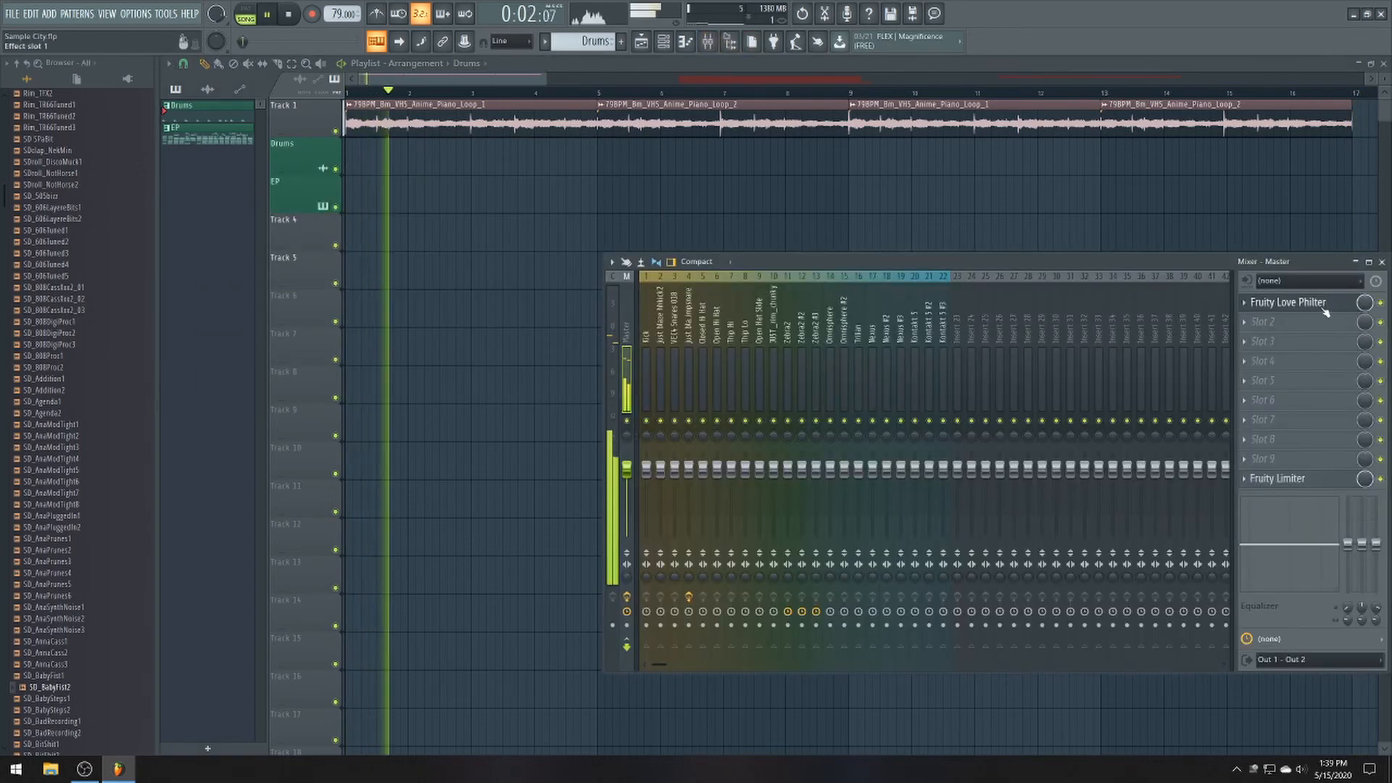
click(1287, 301)
drag(536, 227, 581, 209)
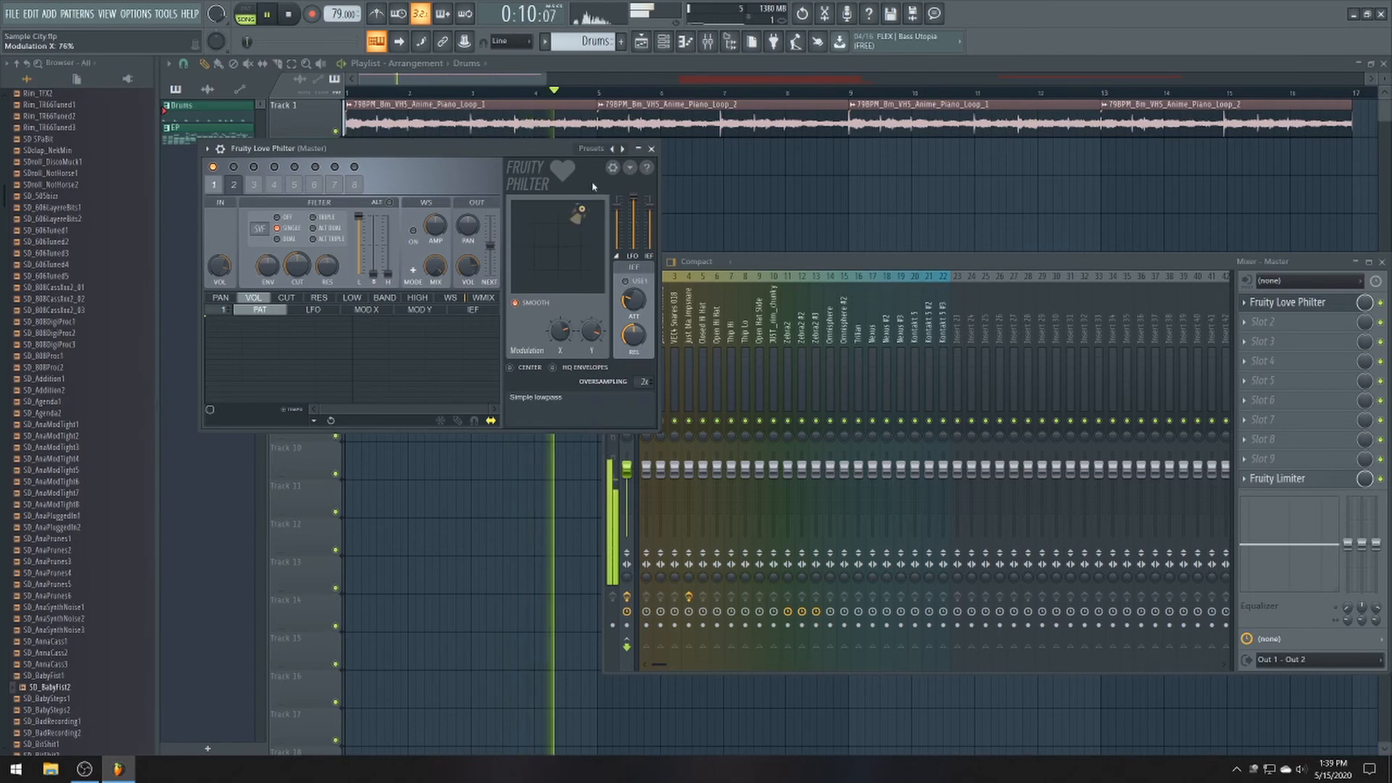
right_click(612, 147)
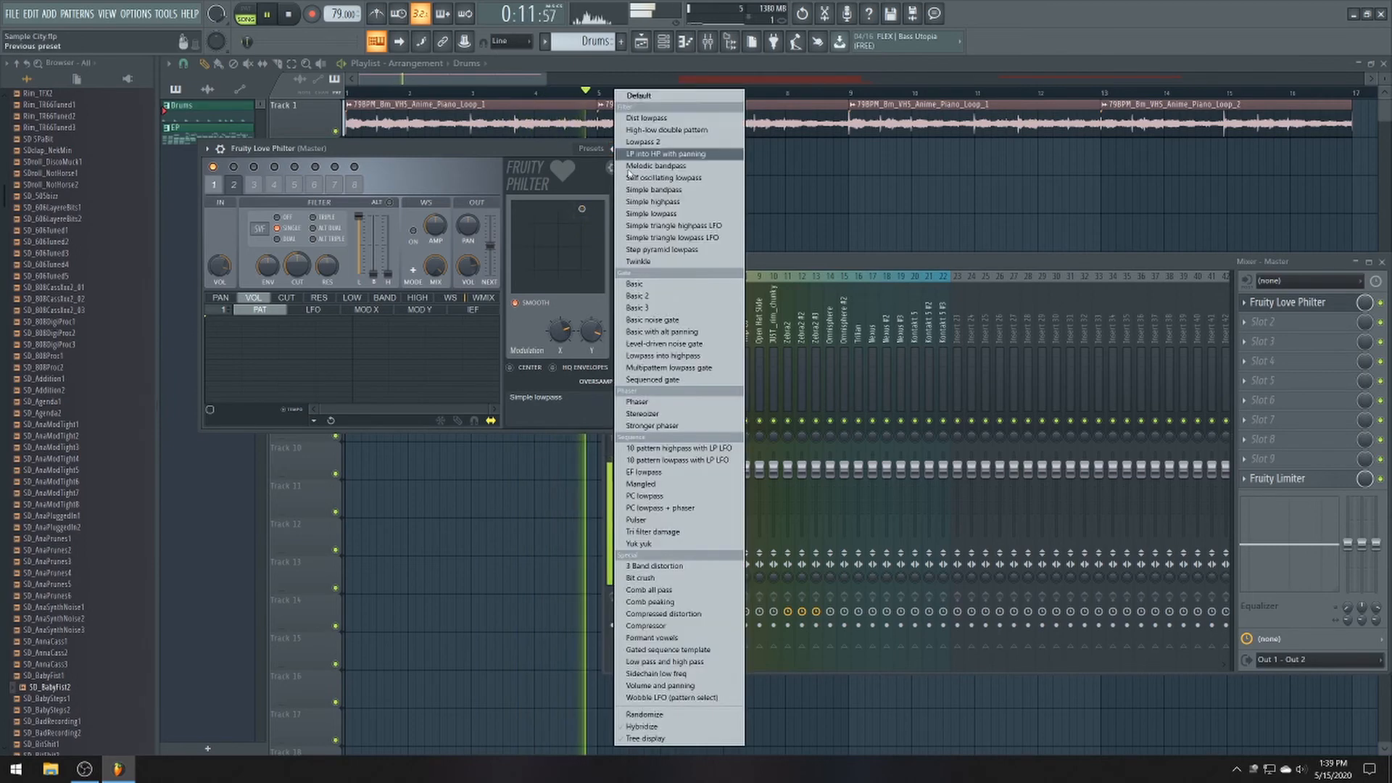
click(670, 226)
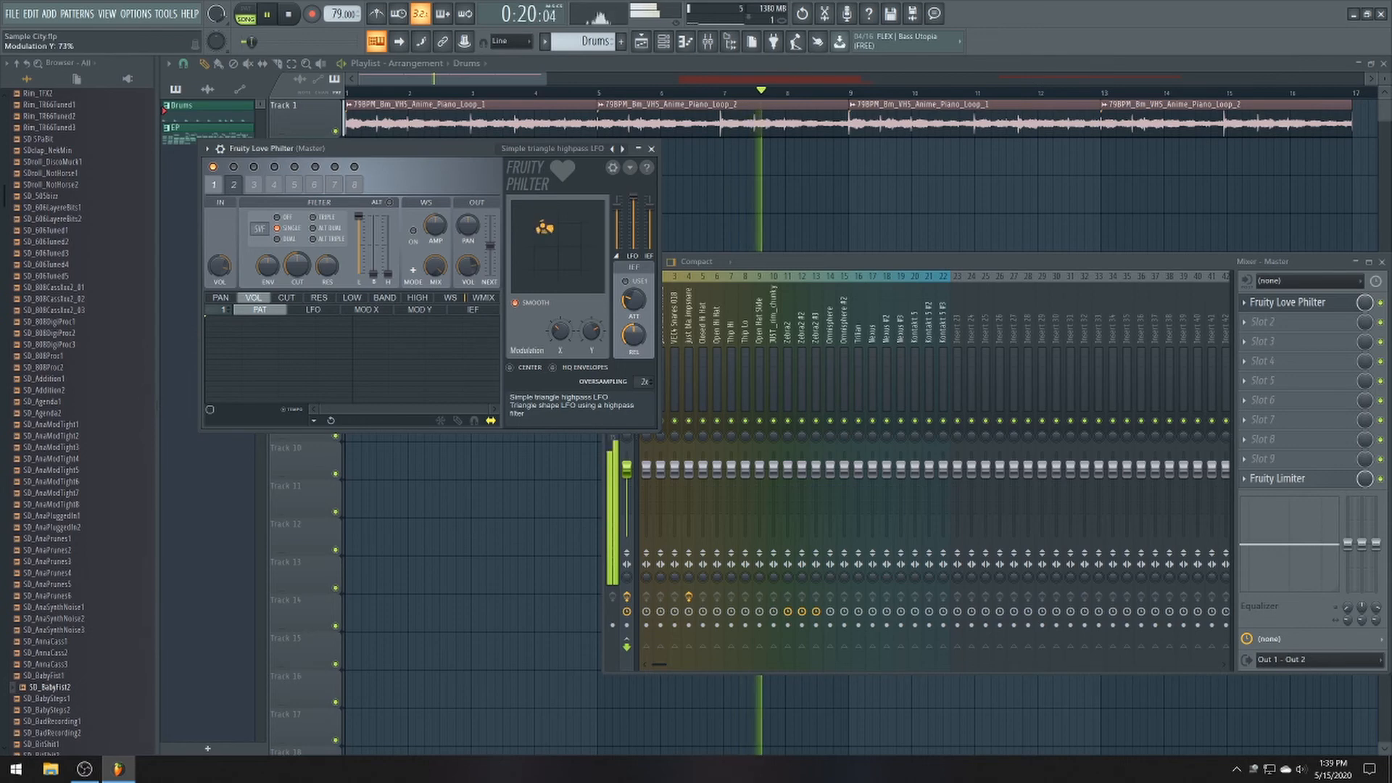
- Return to the Simple lowpass preset, set its XY modulation to about 85% Y by ear, and stop playback
click(622, 149)
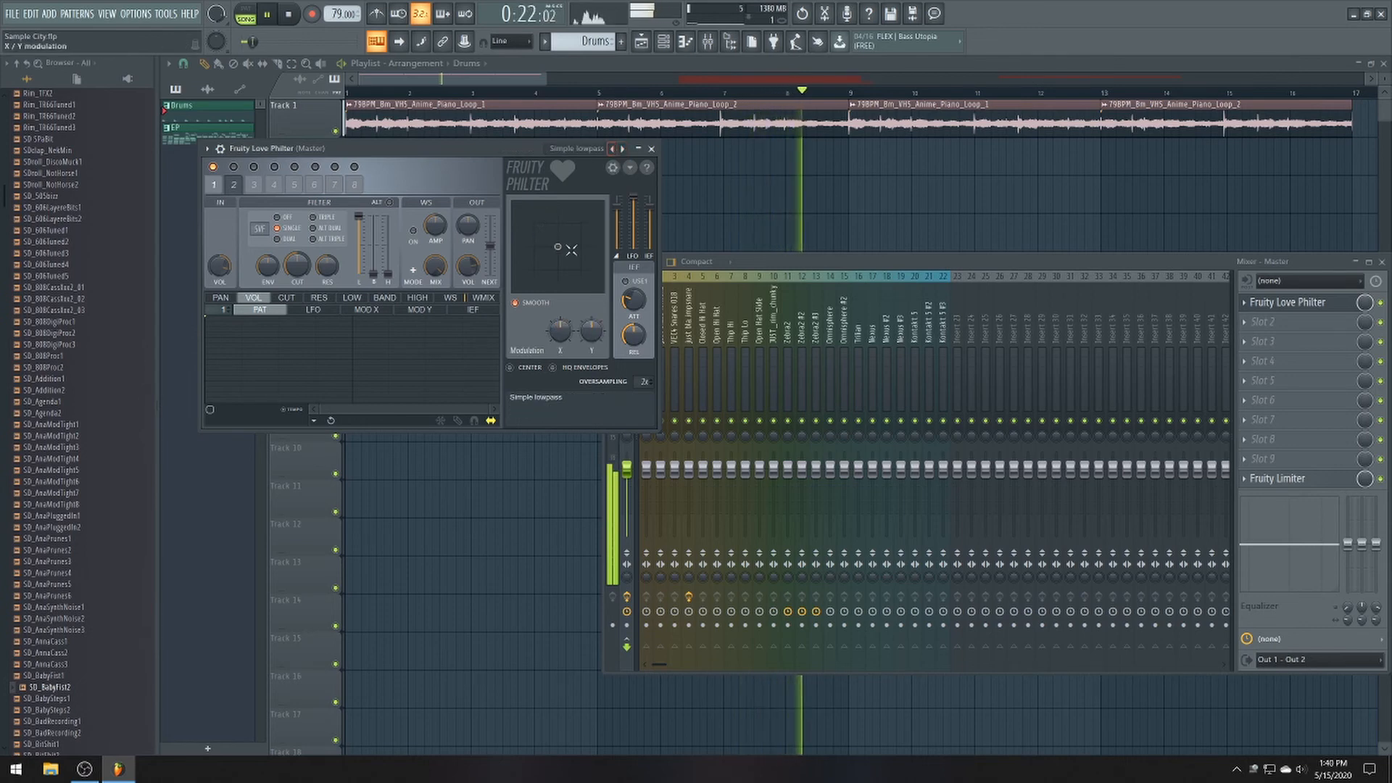
drag(560, 250, 548, 212)
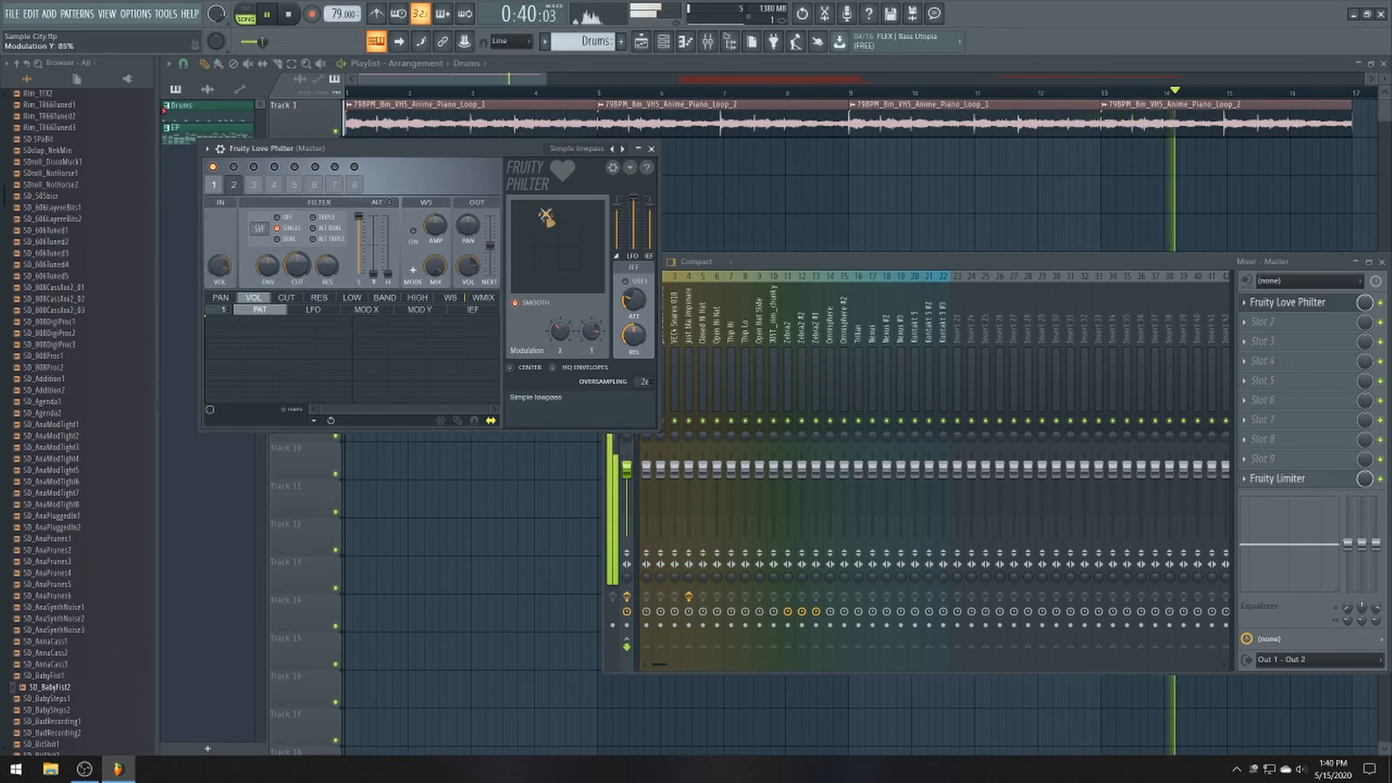
key(space)
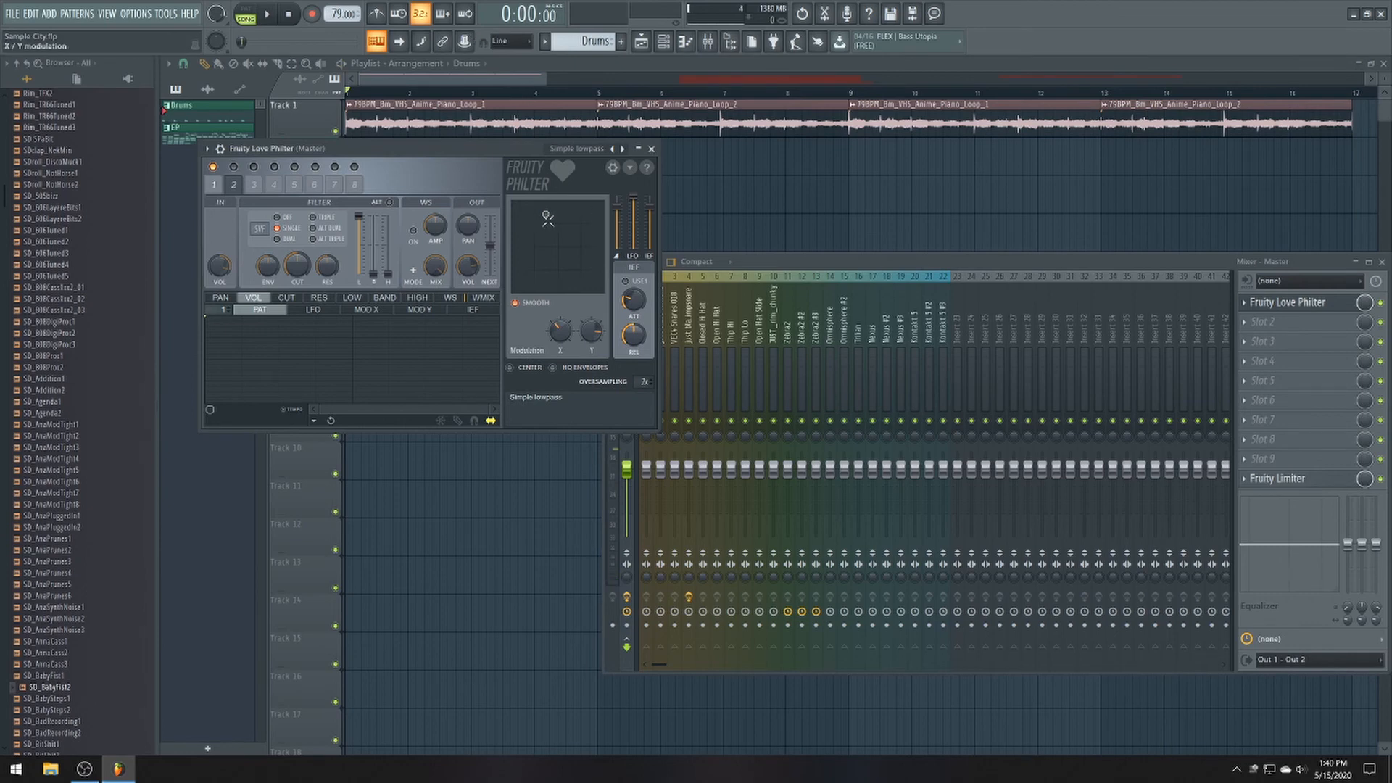
- Create an automation clip for the mix level of Fruity Love Philter on the Master and bring up the playlist
right_click(1367, 307)
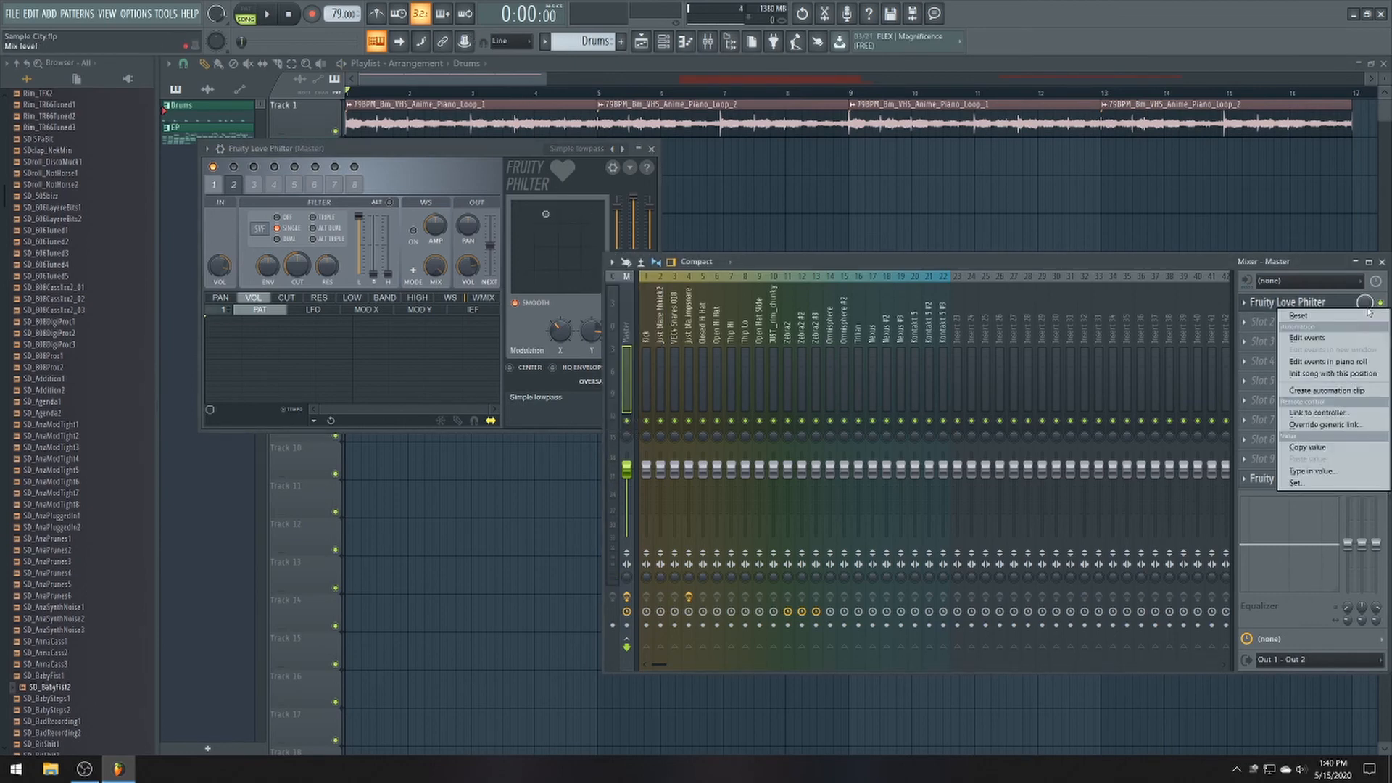
click(1345, 395)
click(494, 81)
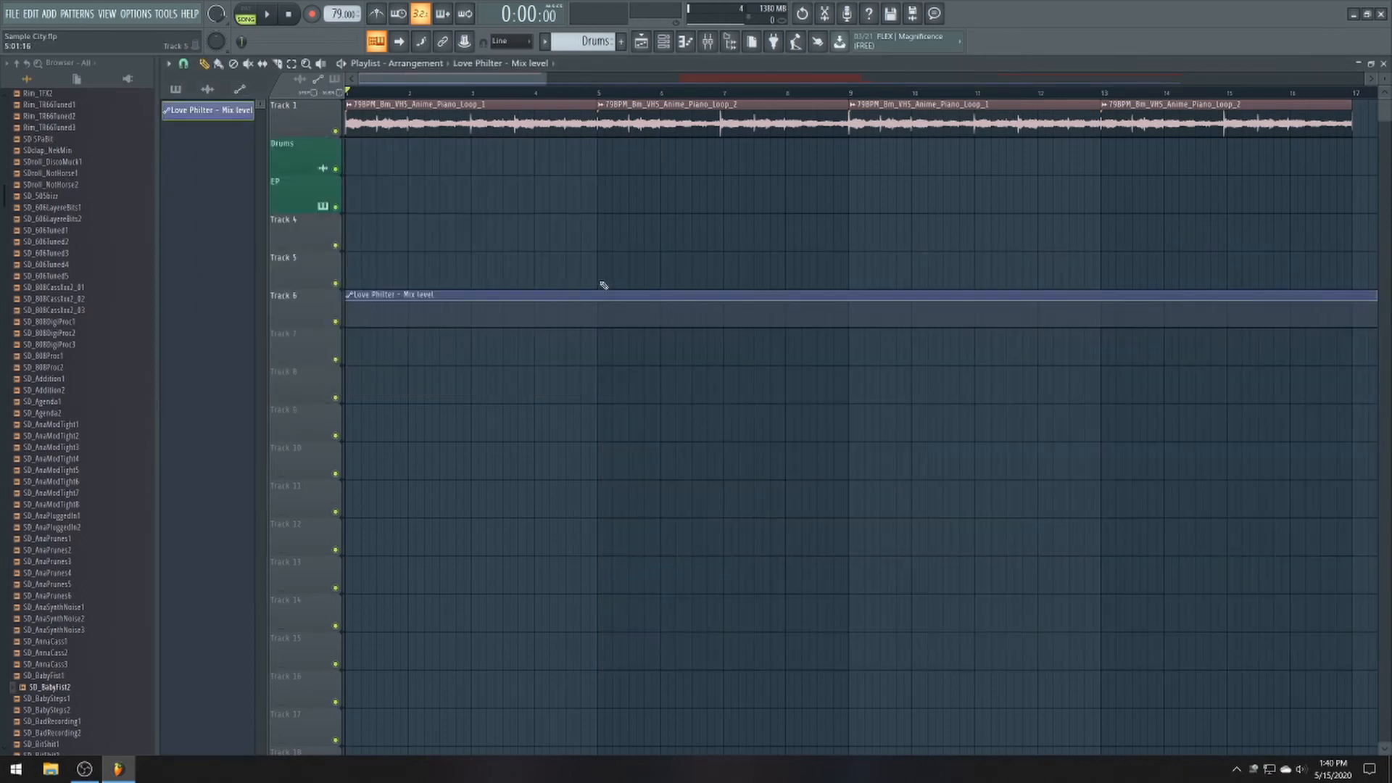
- Shorten the mix level automation clip to end at bar 9, with its level ramping down to 0% at the end
scroll(396, 204, down, 1)
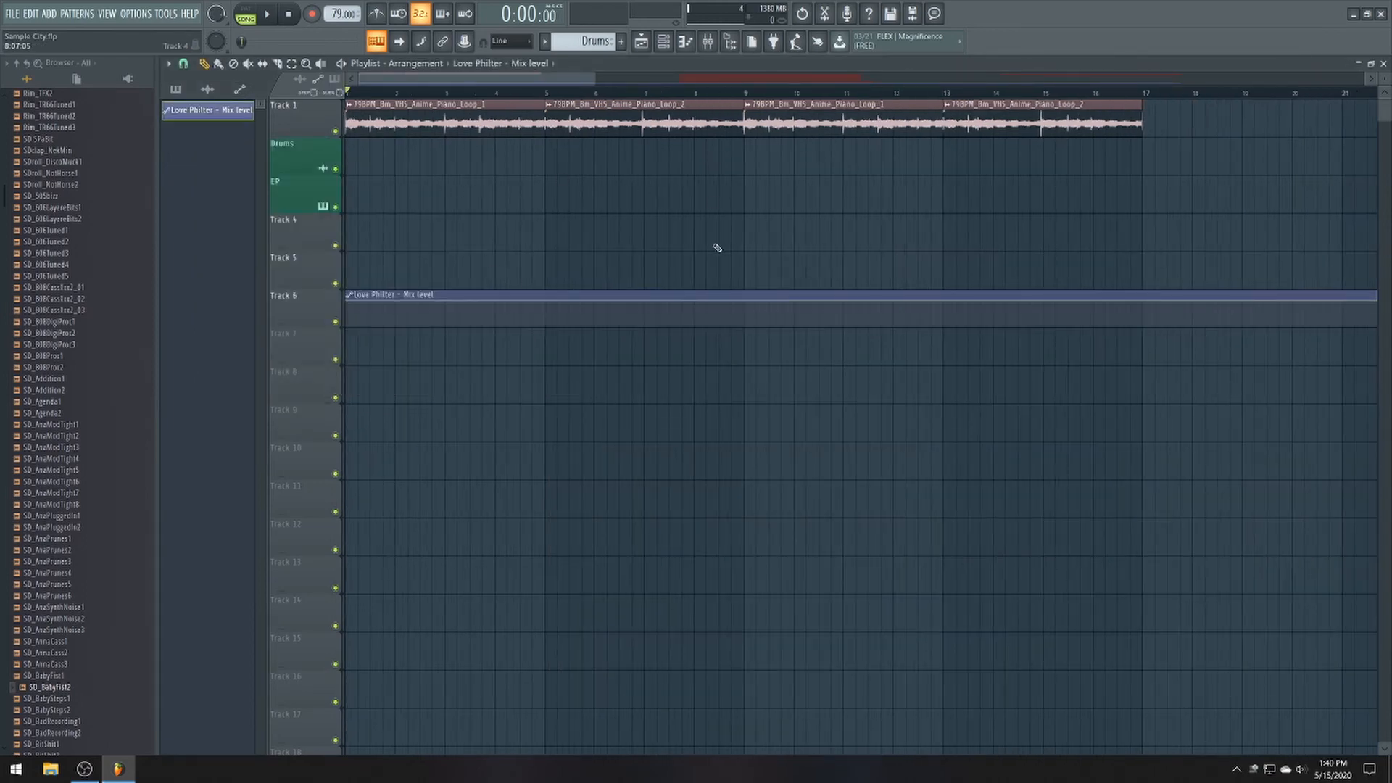
scroll(812, 302, down, 4)
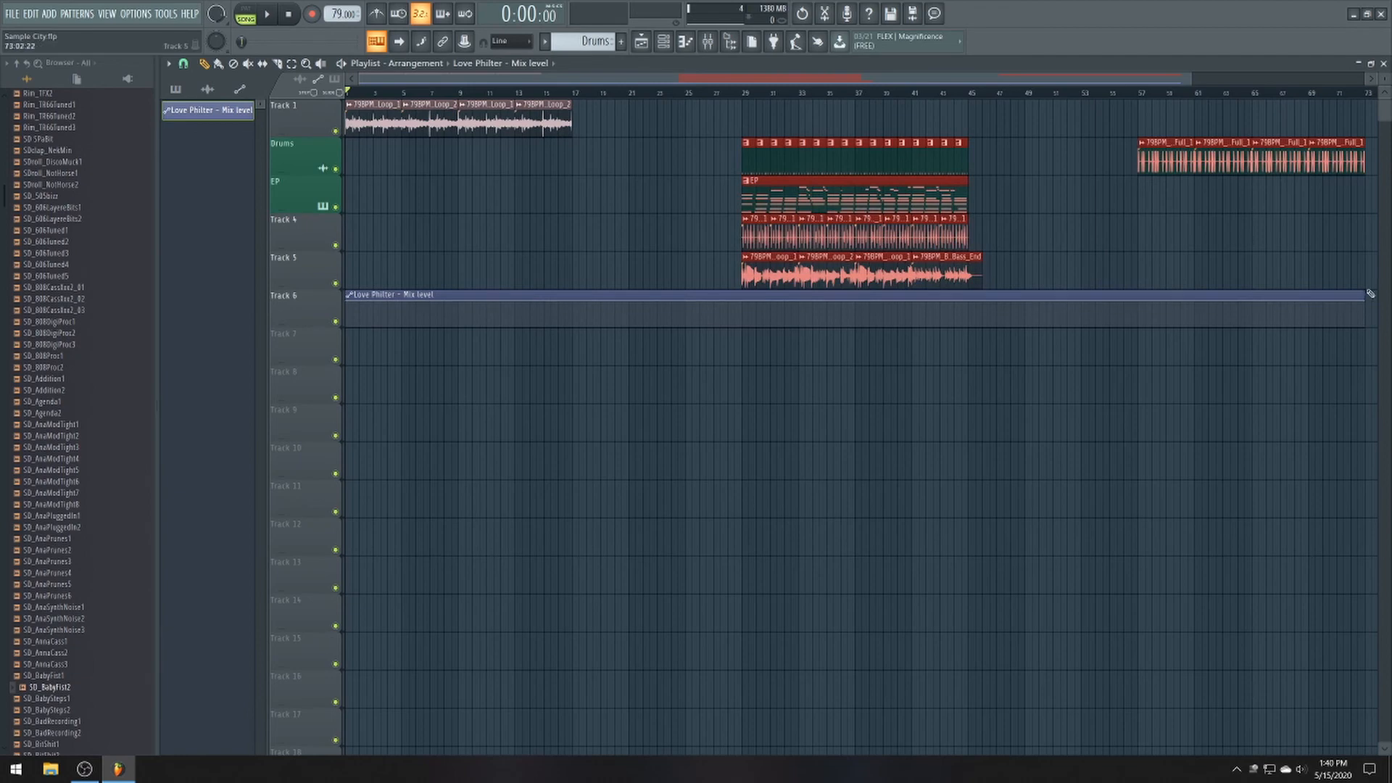
drag(1367, 304, 566, 428)
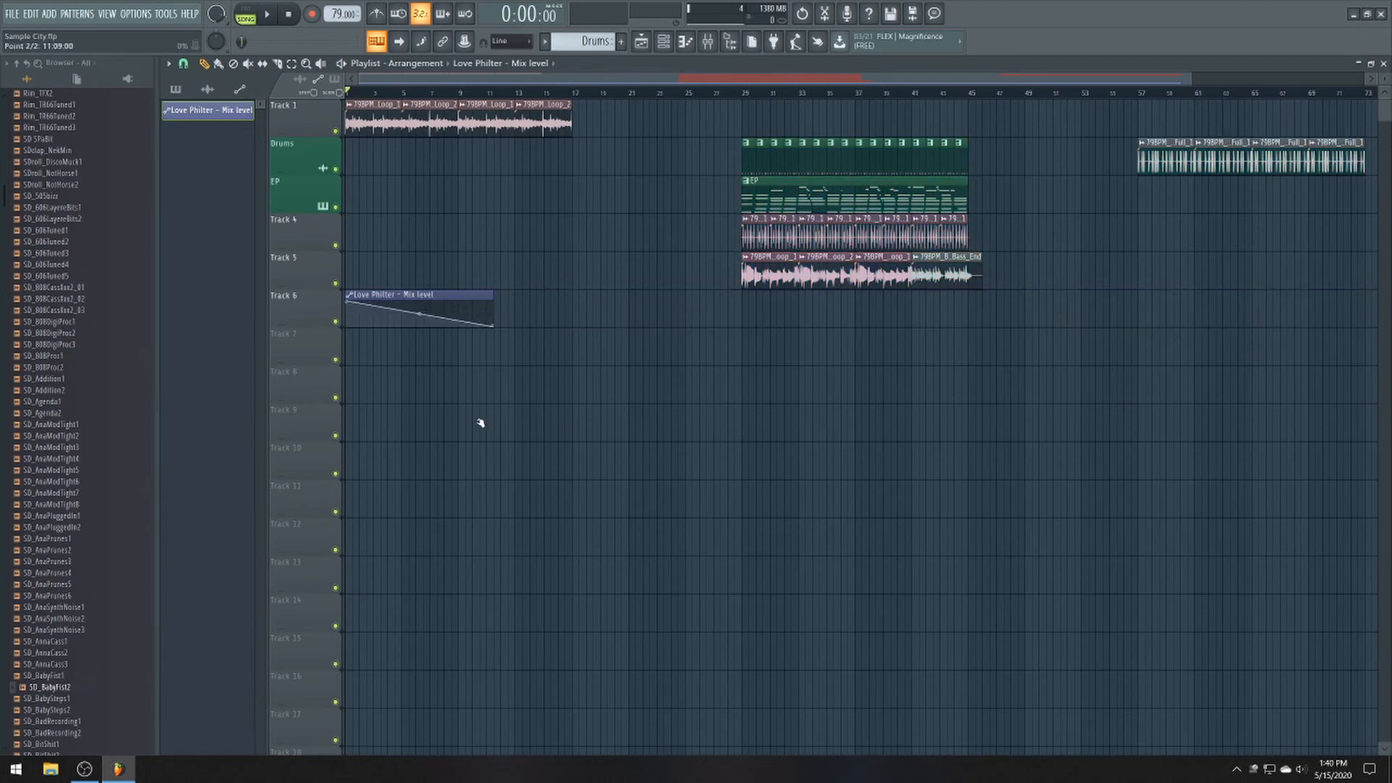
scroll(494, 186, up, 3)
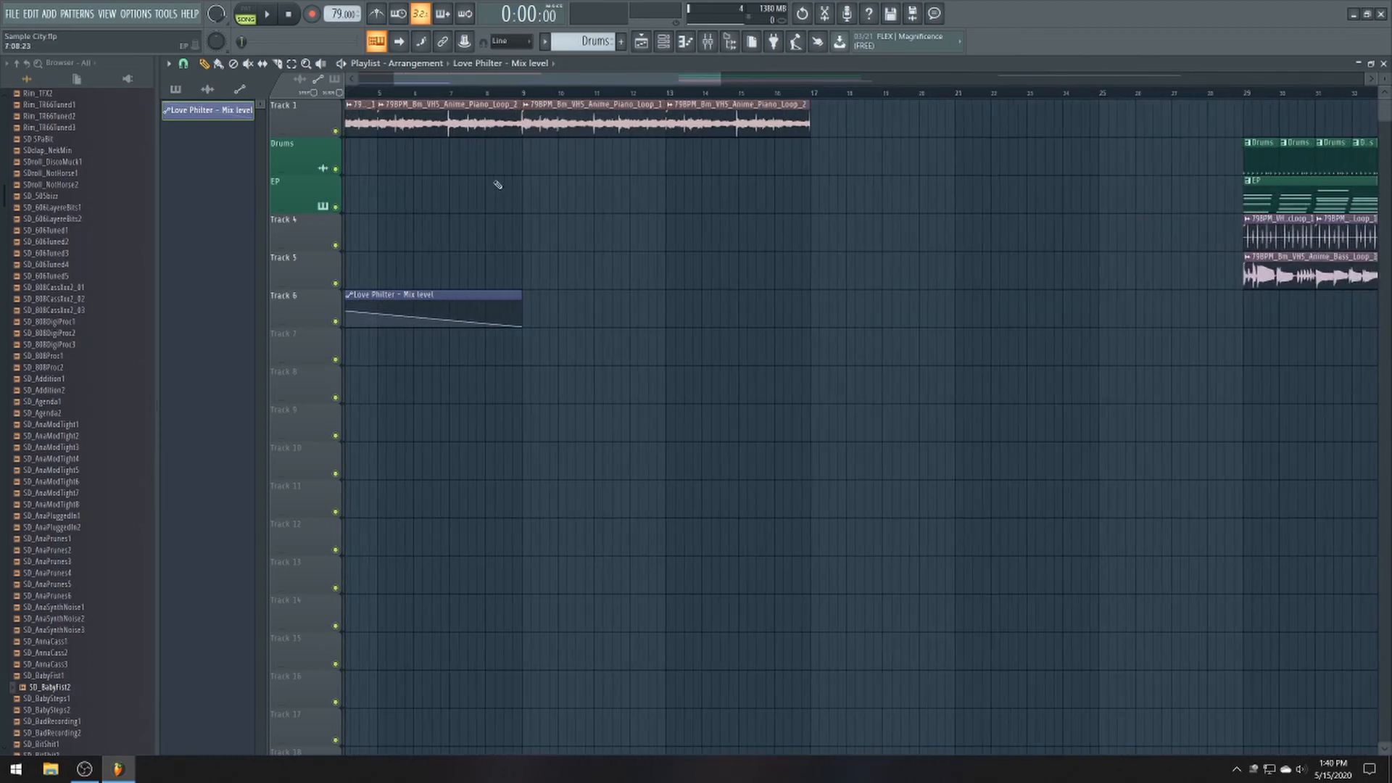
scroll(394, 153, up, 1)
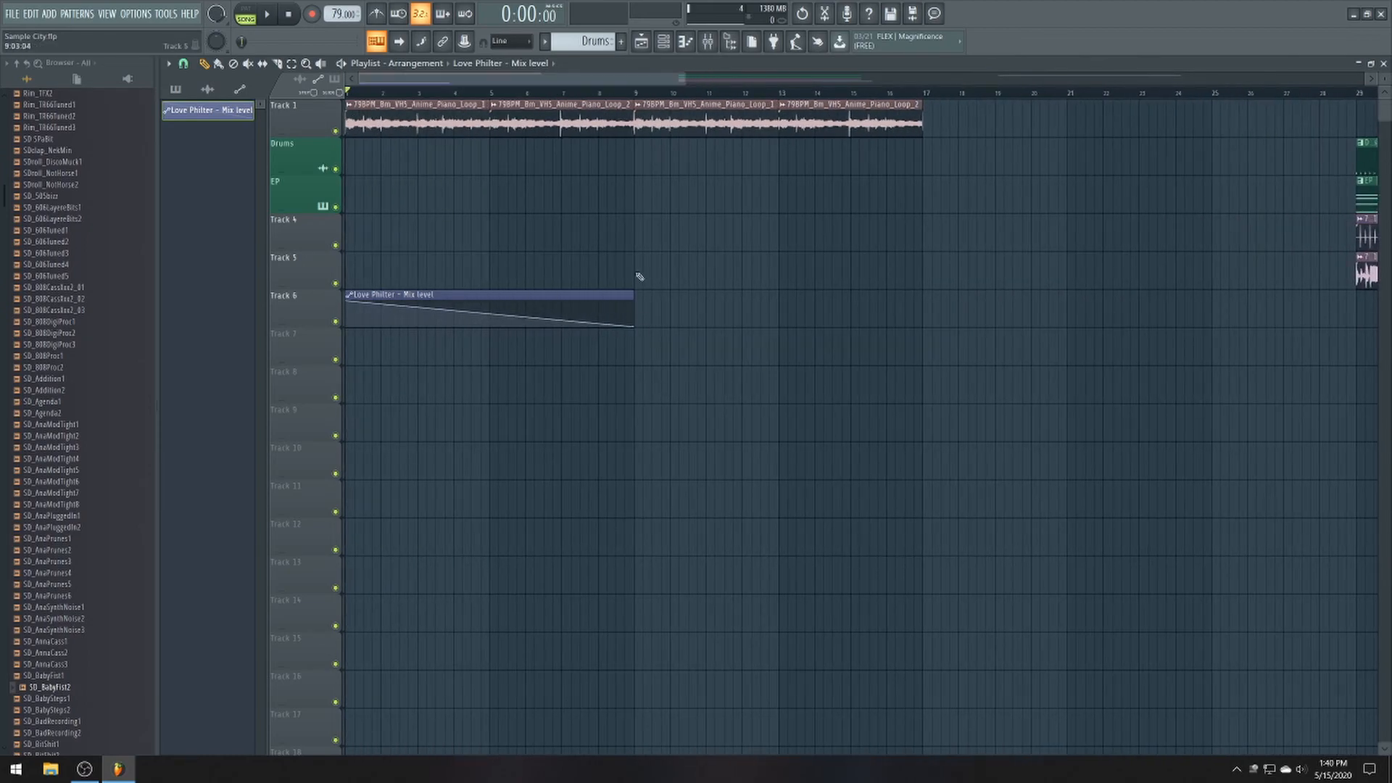
- Move all the Drums, EP, percussion loop and bass loop clips together so they start at bar 9
scroll(685, 261, down, 4)
scroll(684, 261, up, 1)
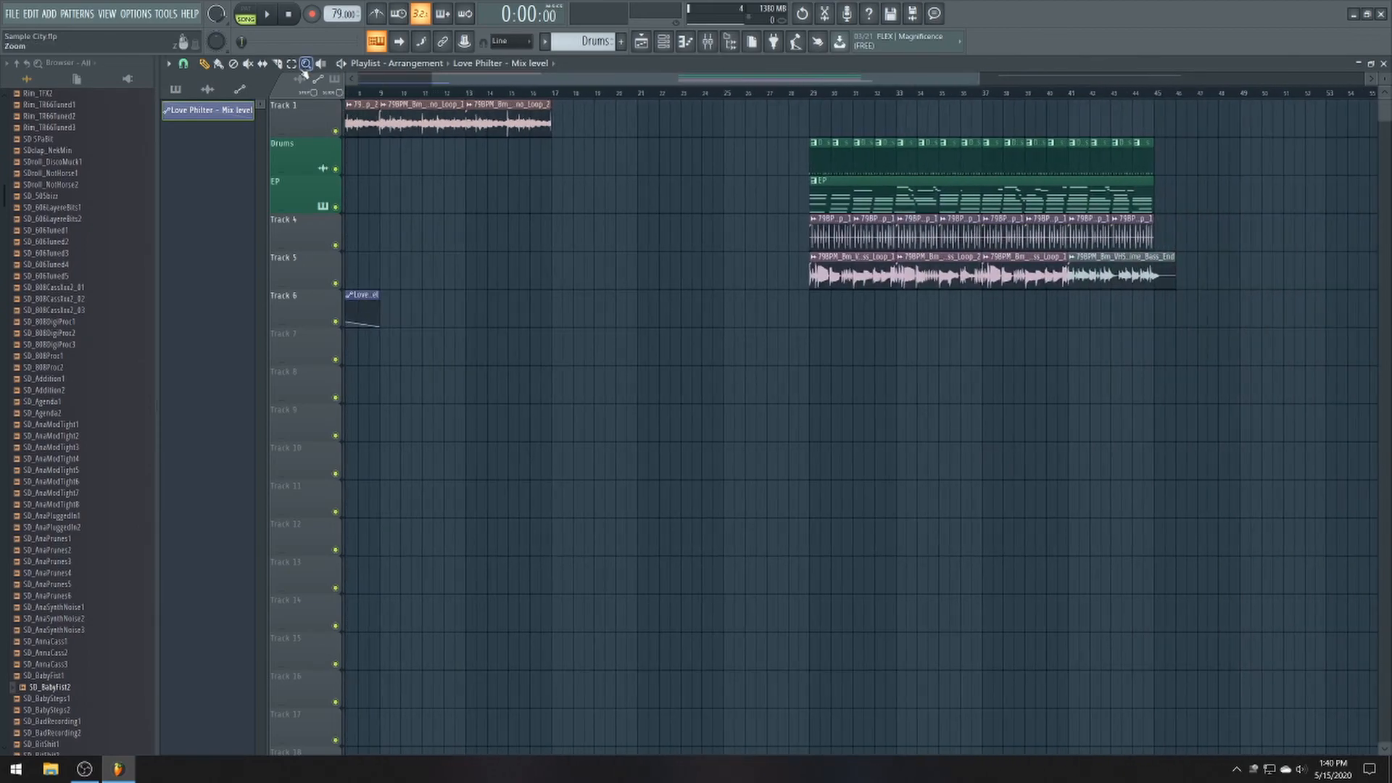
drag(1228, 137, 826, 363)
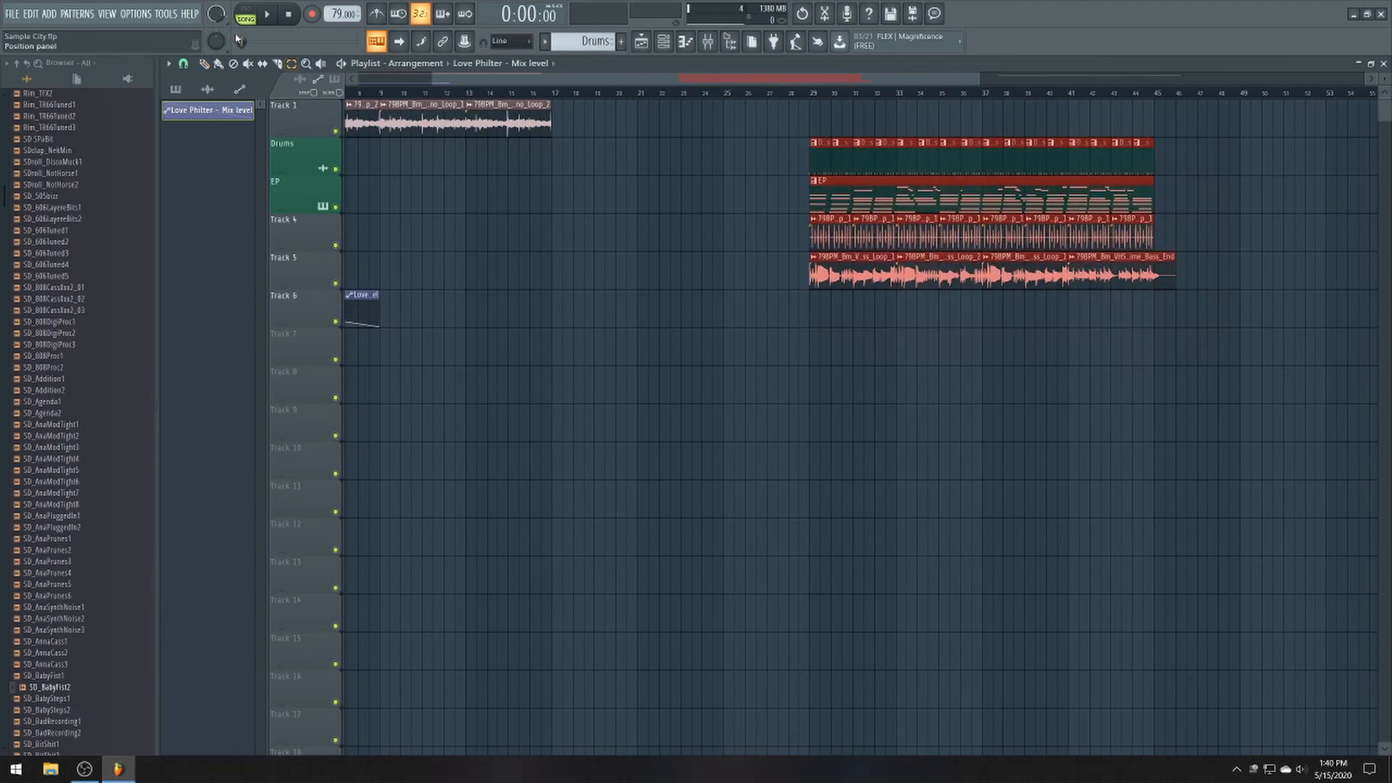
drag(818, 156, 388, 156)
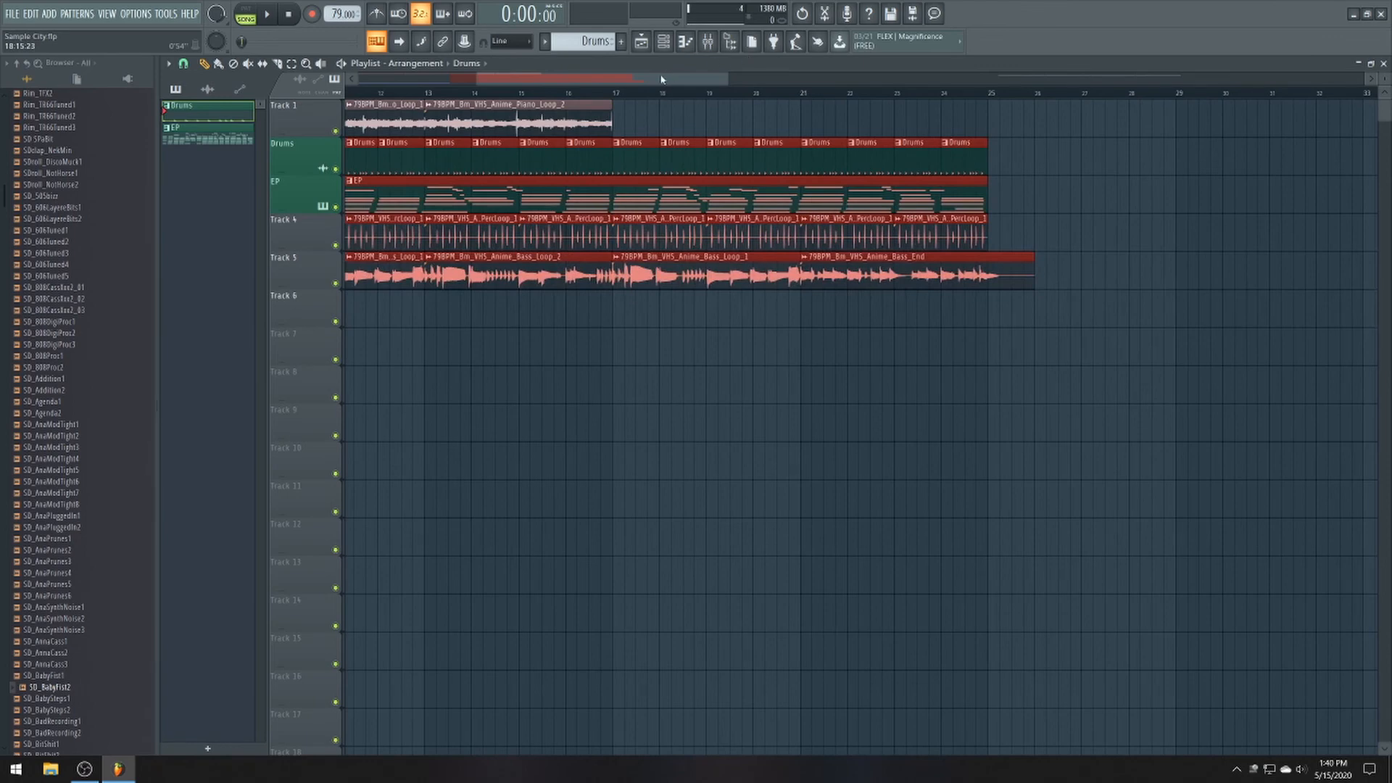
- Extend the Love Philter mix level automation clip to about bar 24, holding the level at 0% from bar 9 to bar 17
drag(661, 78, 339, 131)
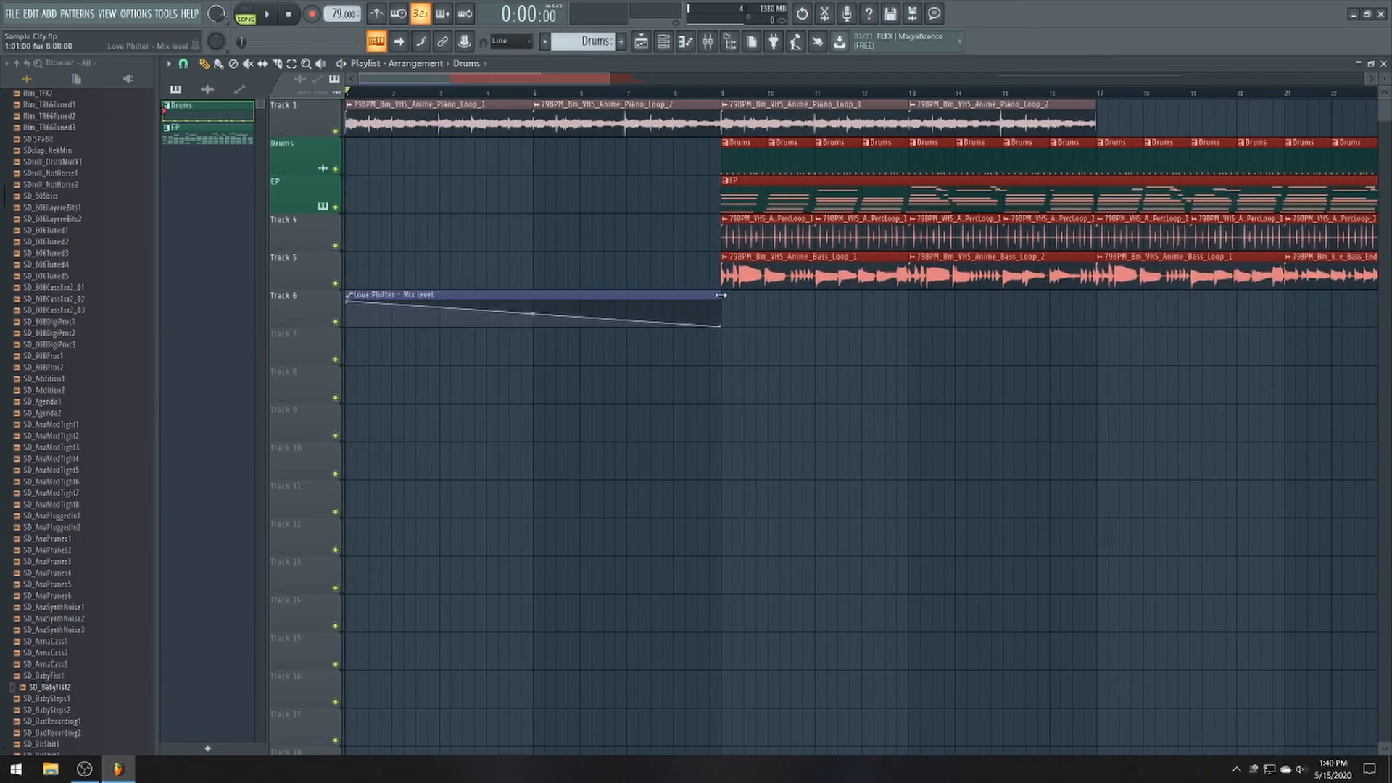
drag(721, 295, 812, 329)
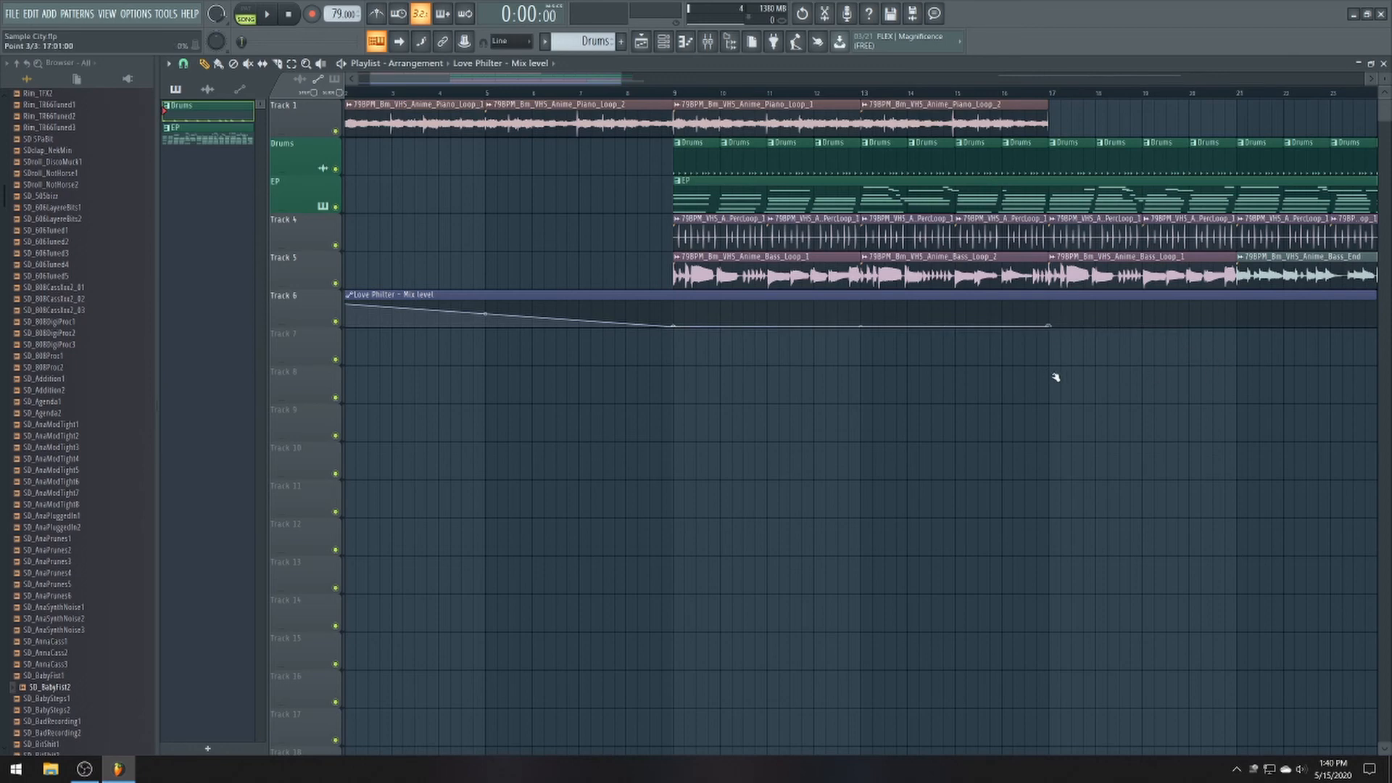
scroll(388, 101, down, 3)
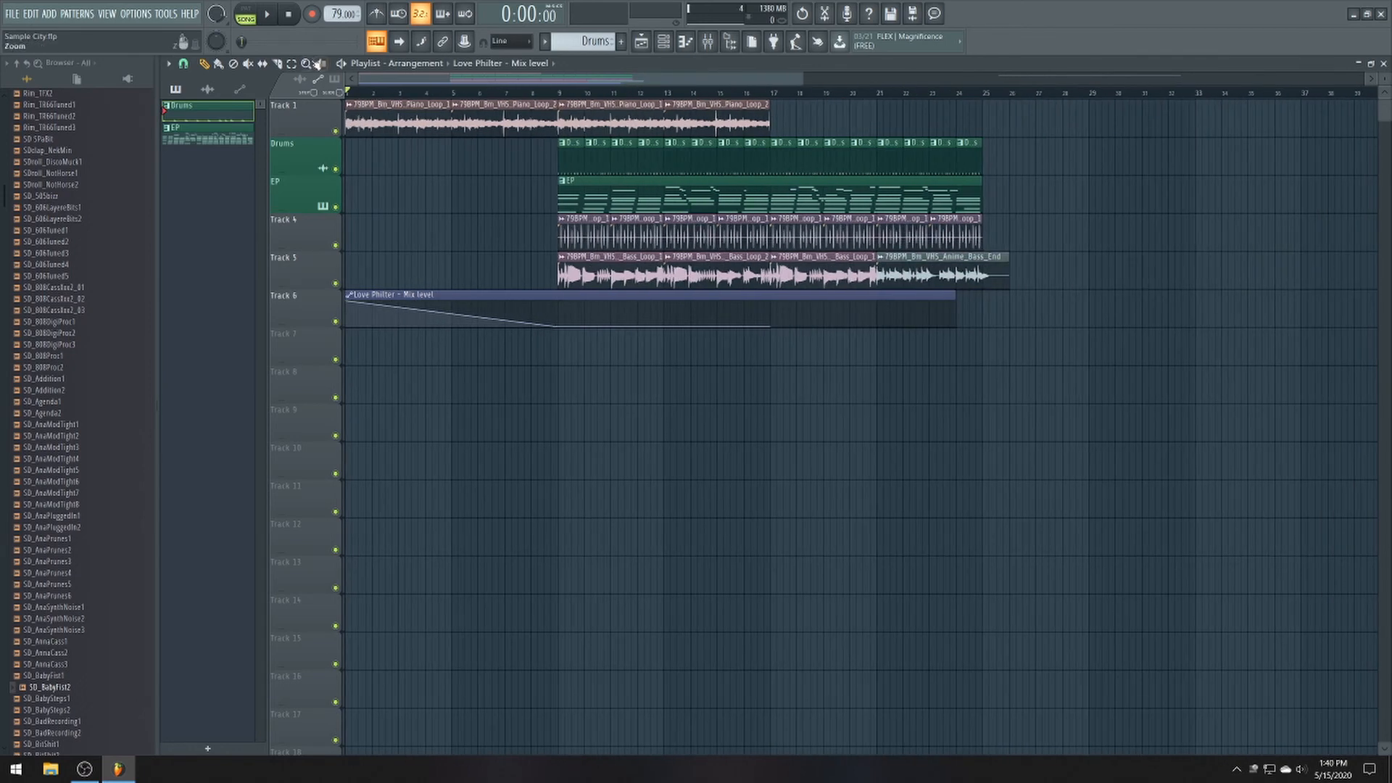
- Play the arrangement from the start to check the filtered piano intro and its transition into the full section at bar 9
key(space)
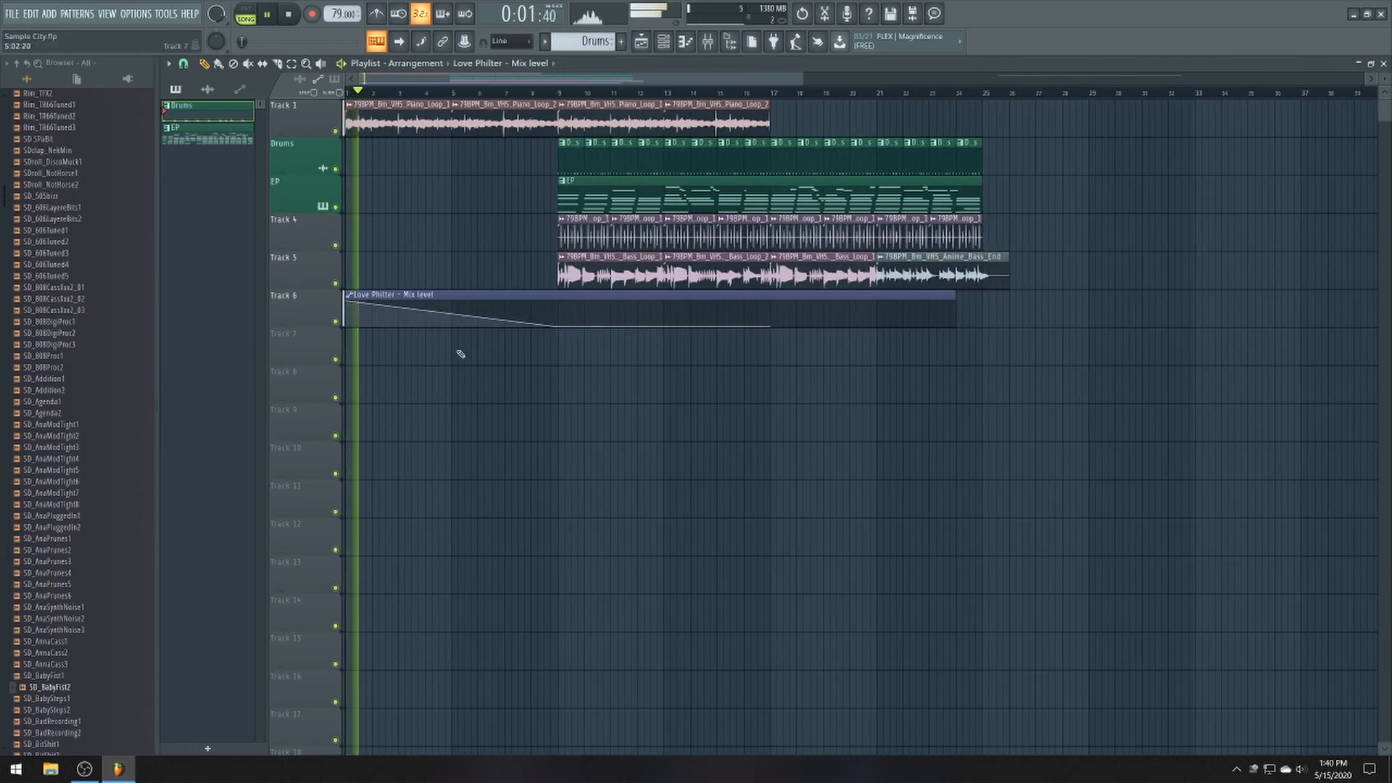
scroll(401, 313, up, 5)
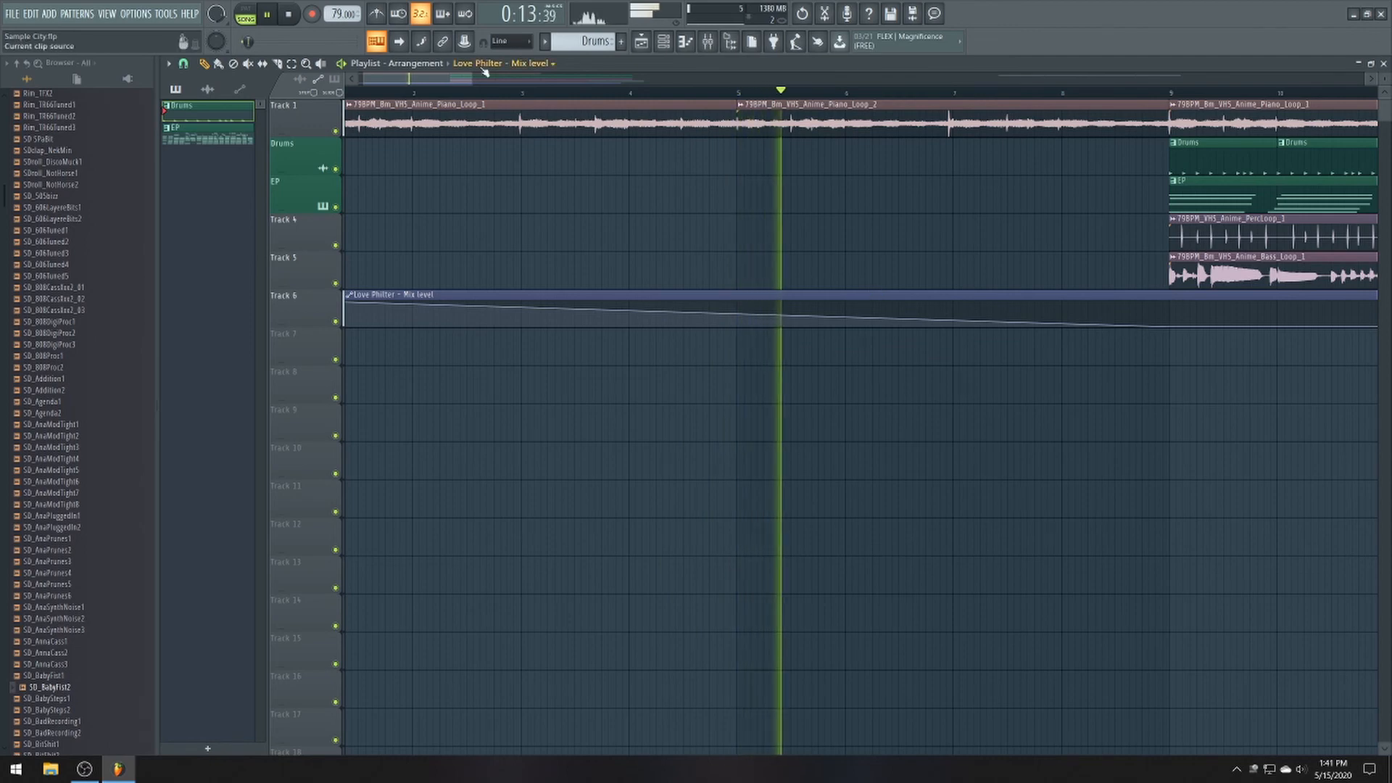
drag(471, 78, 620, 78)
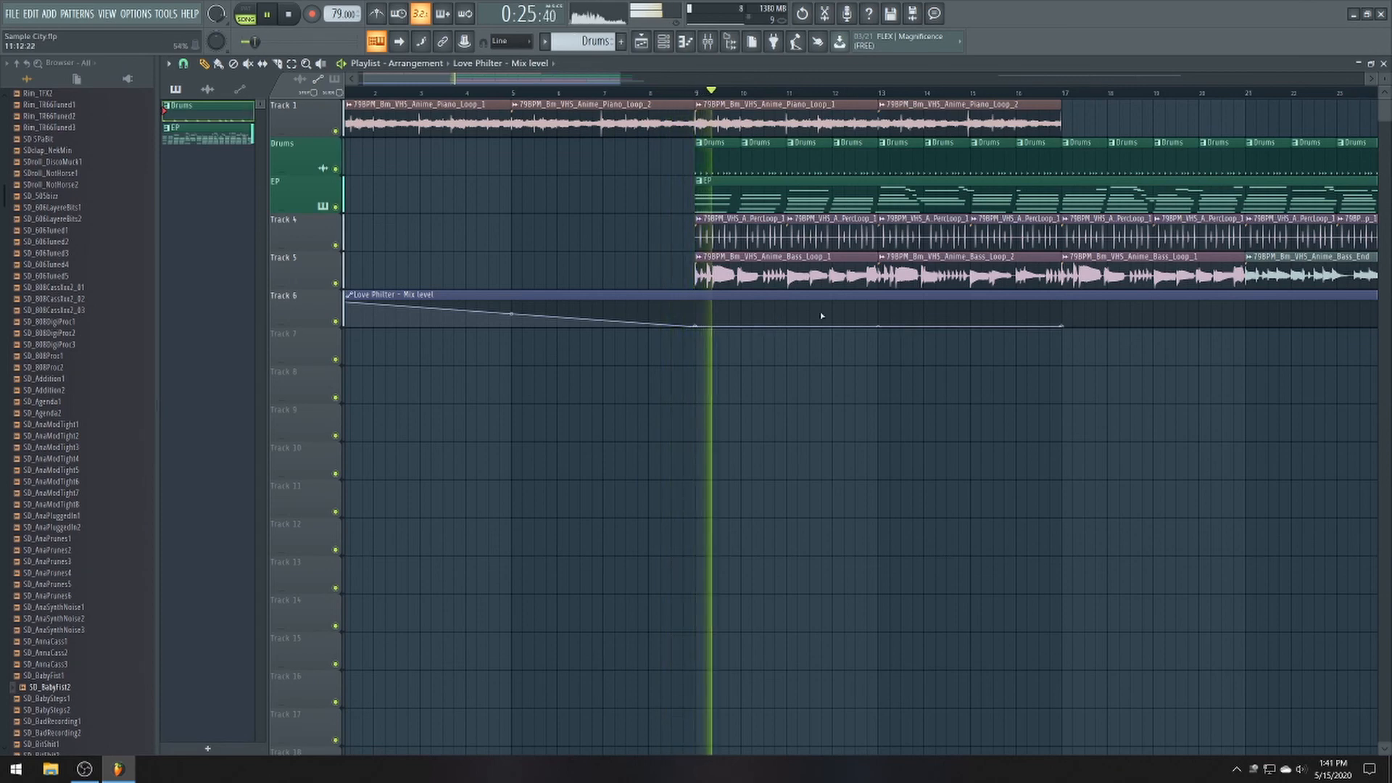
- Add Anime Piano Loop 1 at bar 17 and Anime Piano Loop 2 at bar 21 on Track 1
ctrl+scroll(872, 274, down, 3)
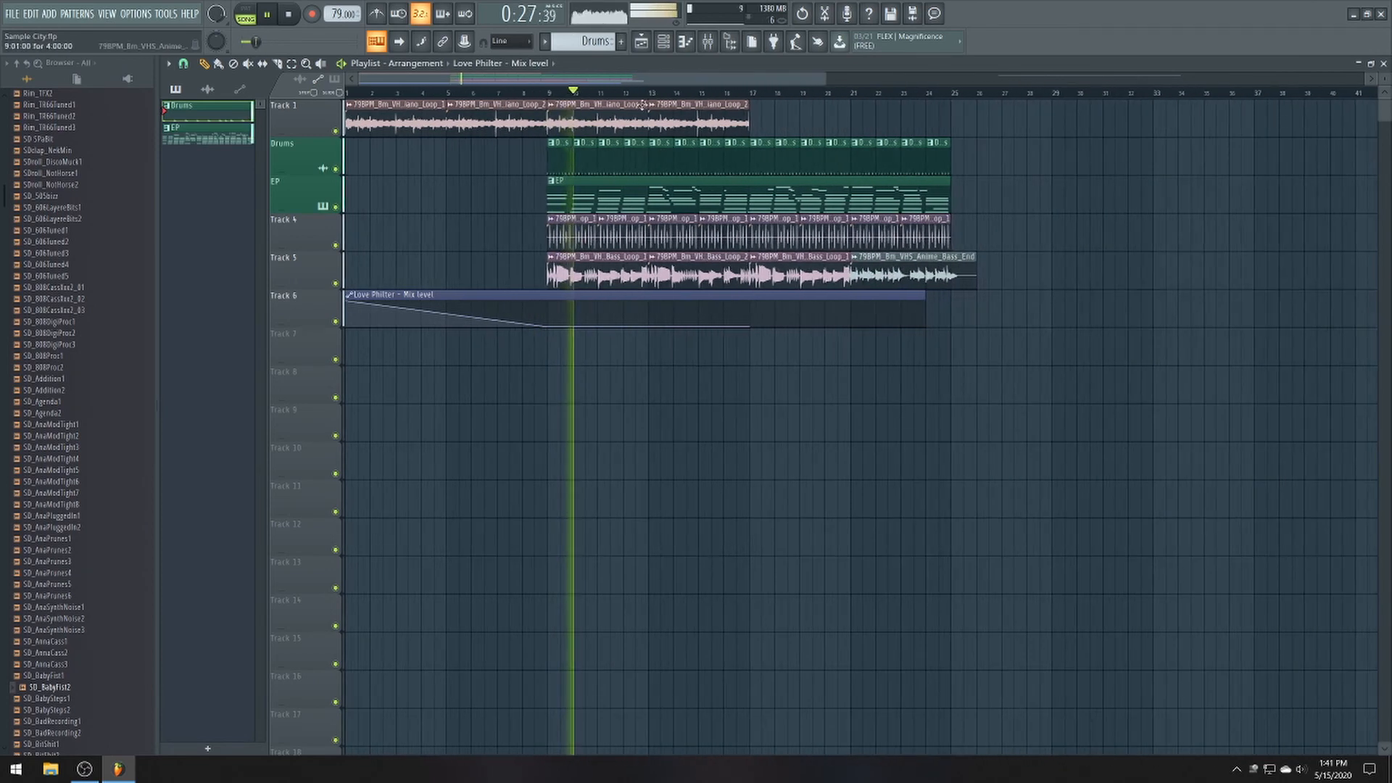
click(619, 109)
click(766, 122)
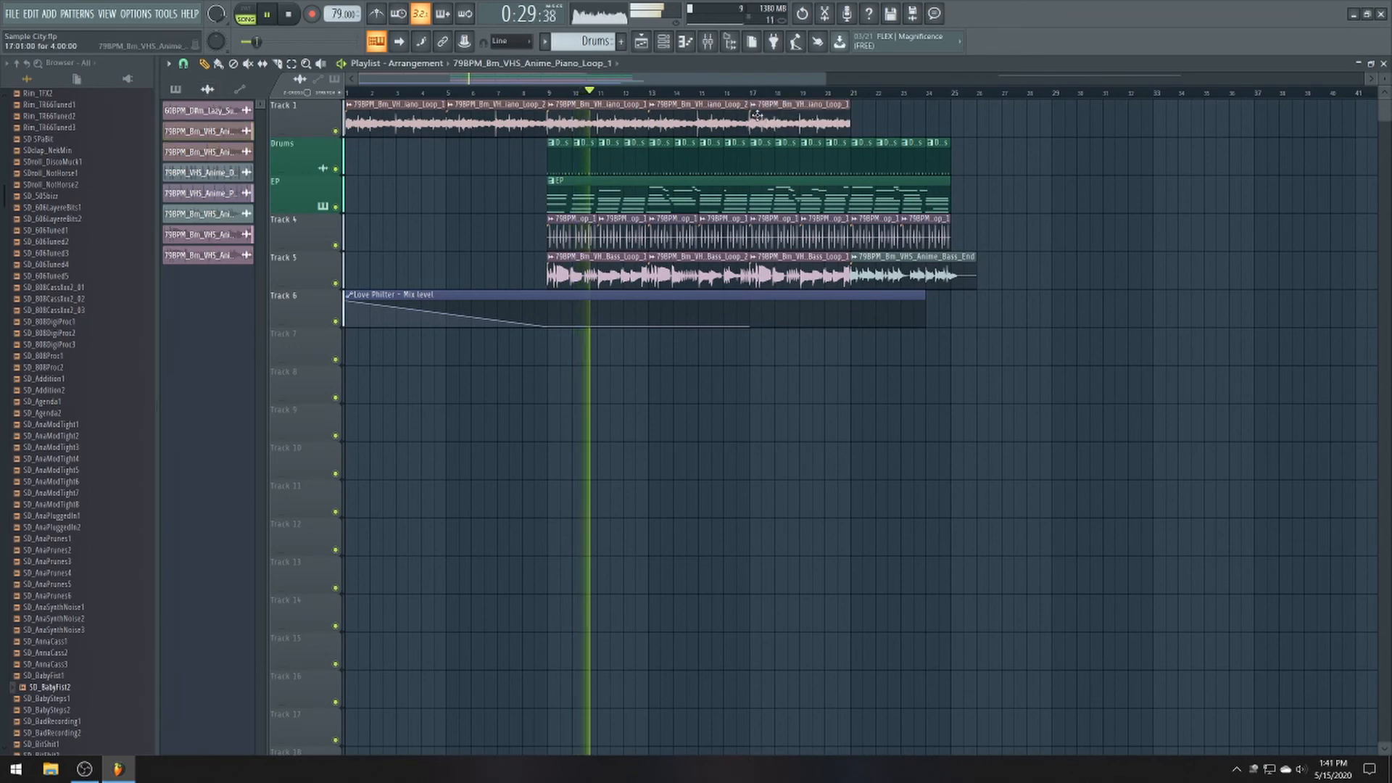
click(726, 115)
click(853, 120)
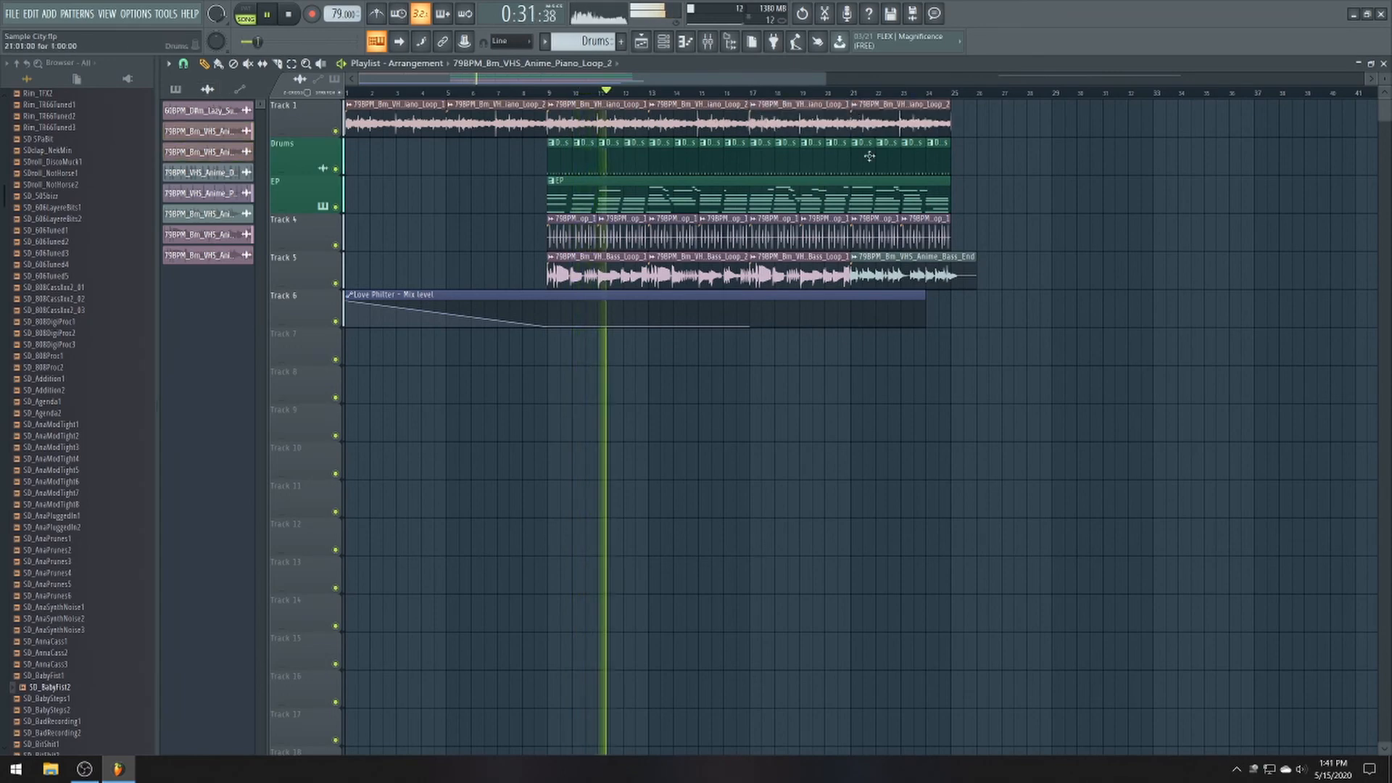
- Extend the mix level automation clip to end at bar 25, listen to the rest of the arrangement and stop playback
scroll(829, 319, up, 3)
drag(967, 298, 1014, 300)
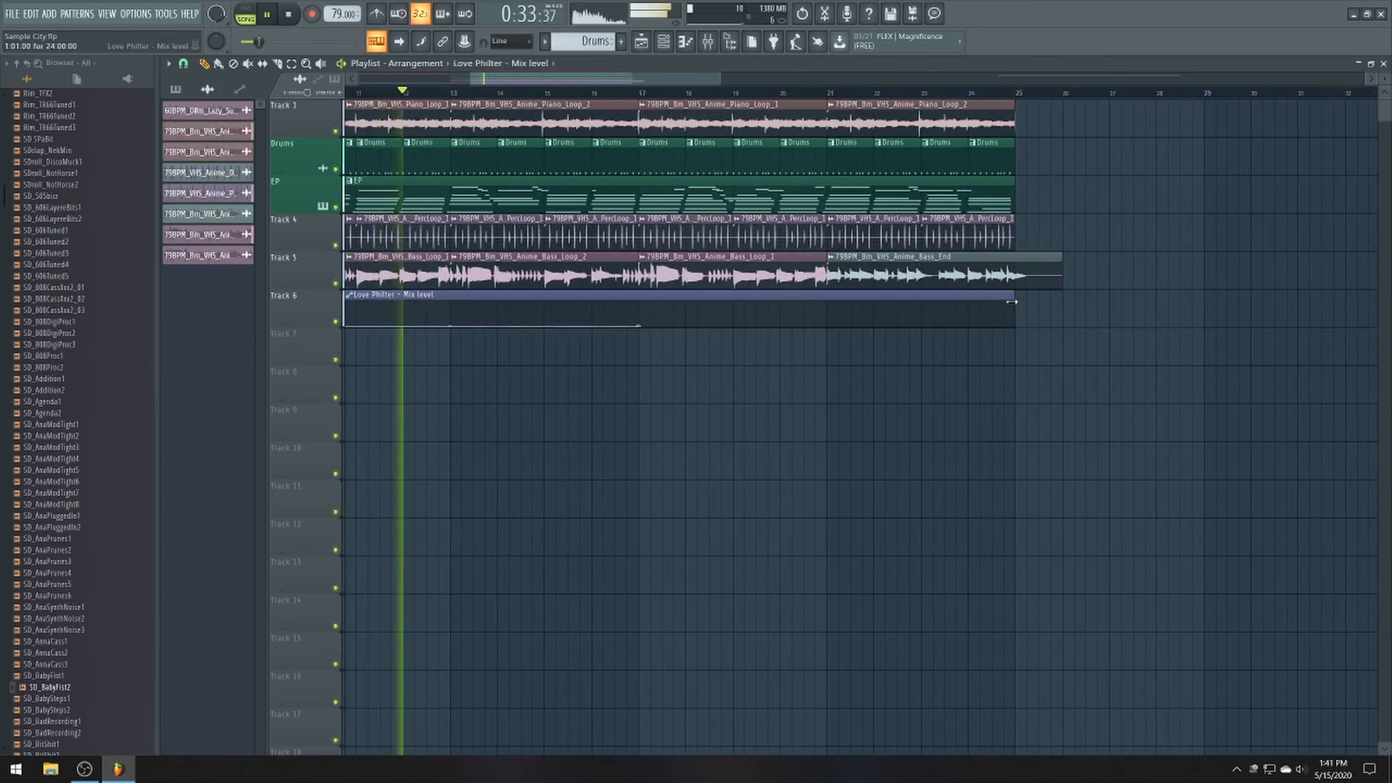
scroll(799, 336, down, 2)
scroll(800, 337, down, 1)
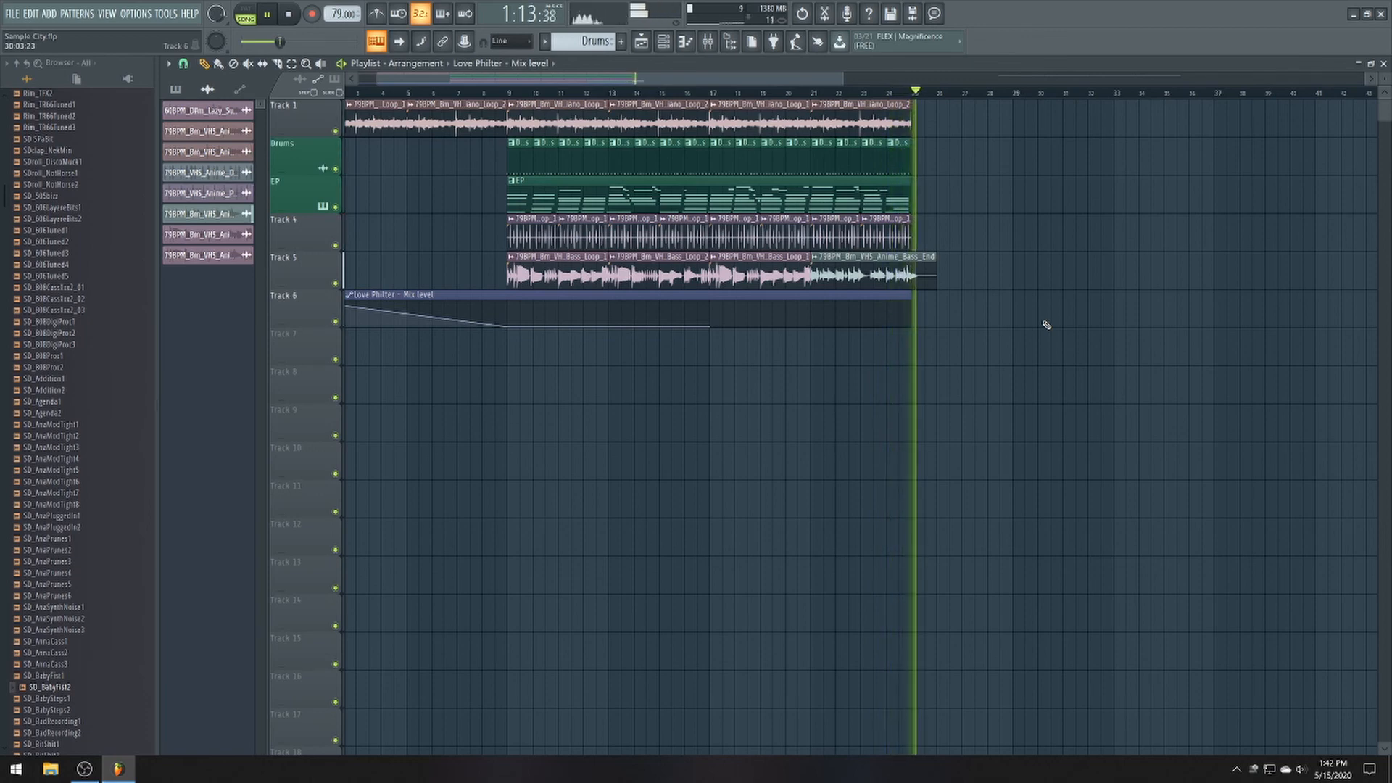
key(space)
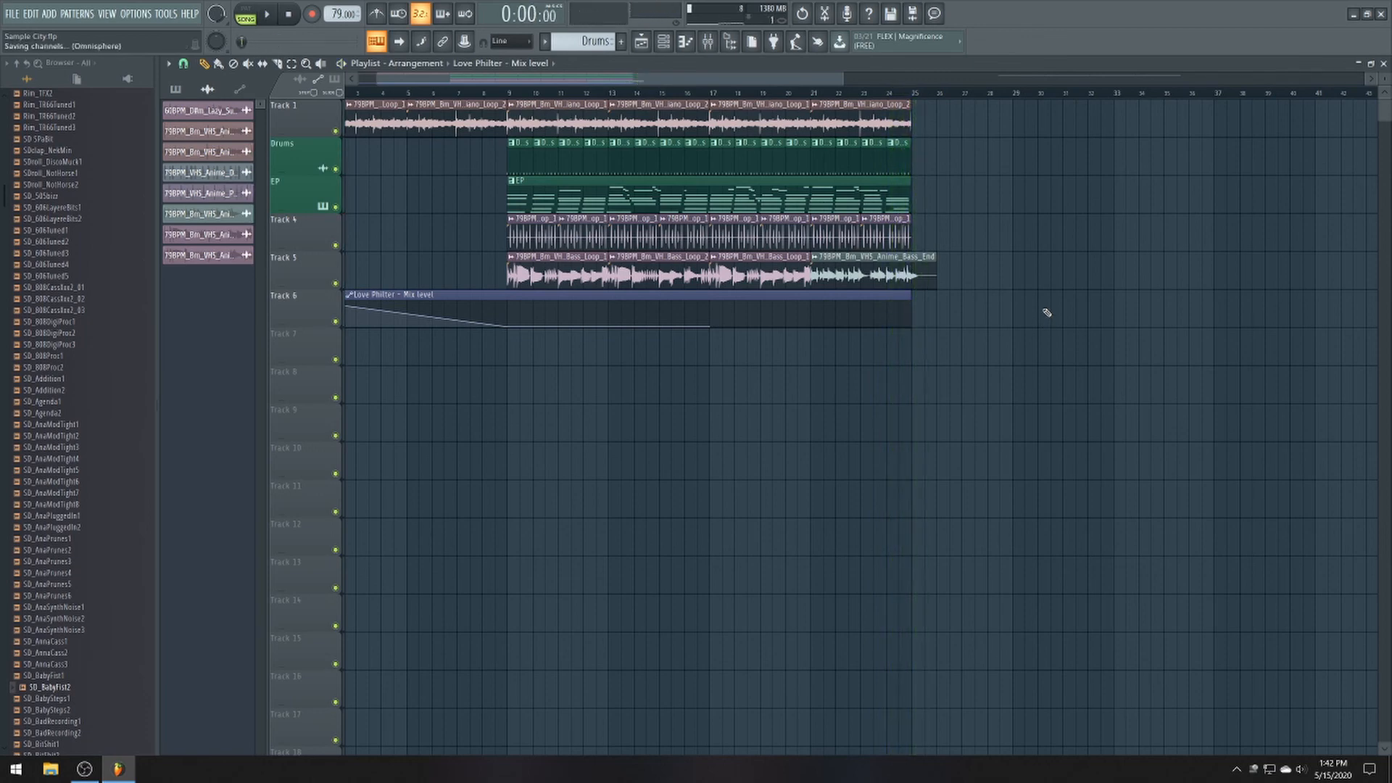